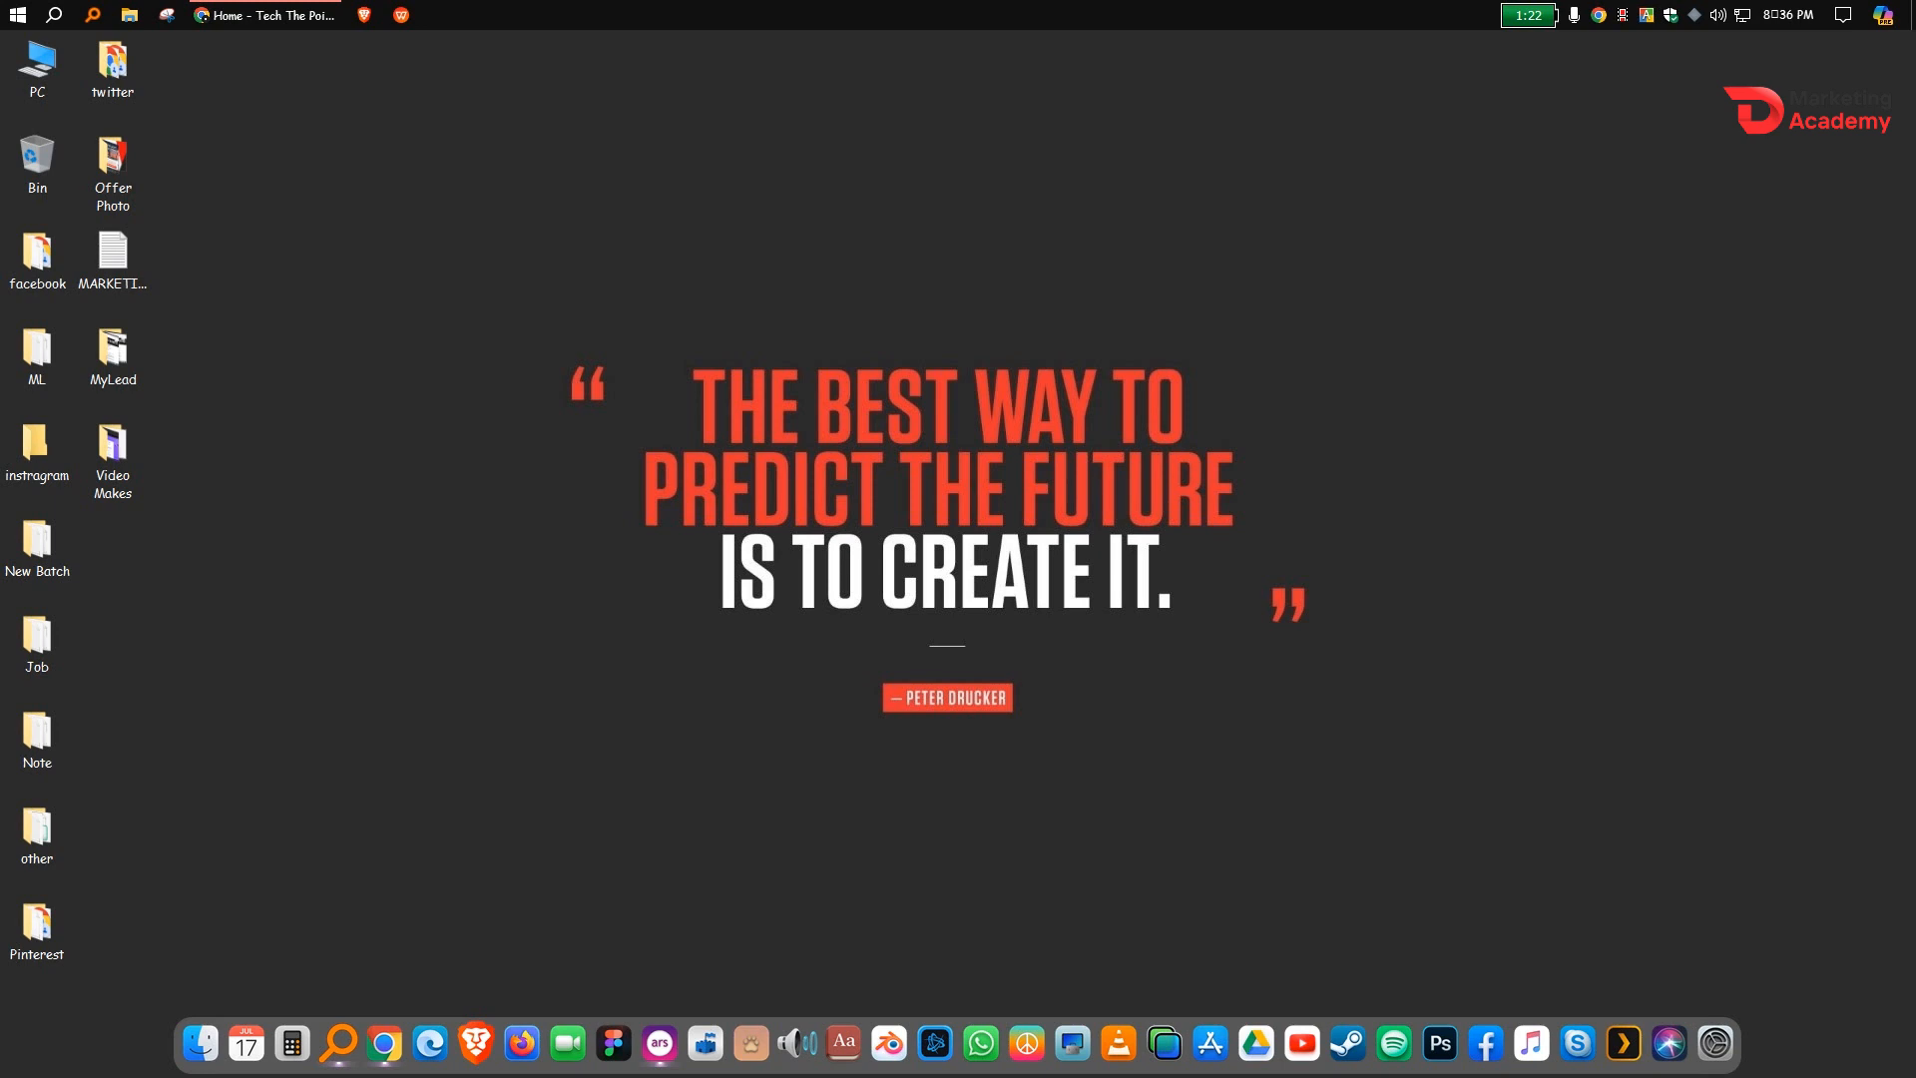
Step: Look through the techthepoint.top homepage, from the featured posts to the footer
{"action": "left_click", "coordinate": [264, 15]}
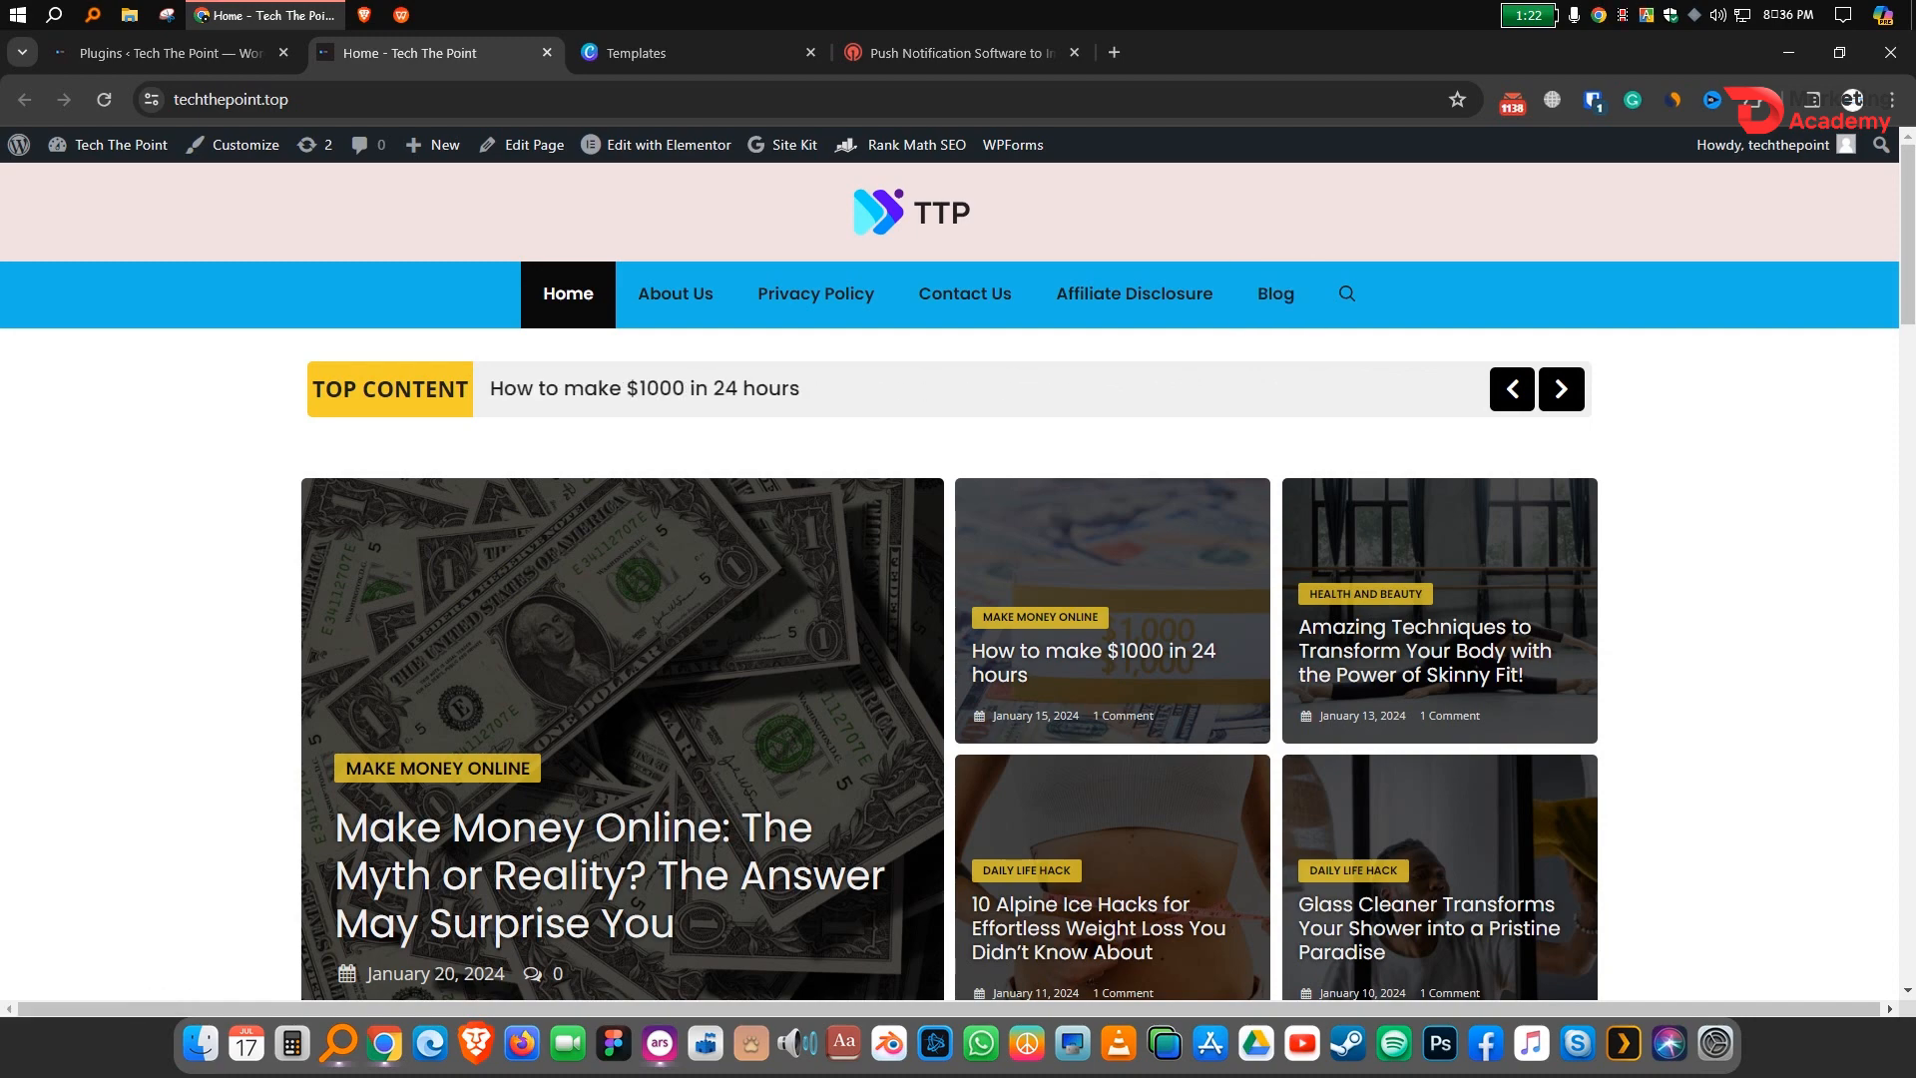
{"action": "left_click_drag", "start_coordinate": [1907, 235], "coordinate": [1907, 754]}
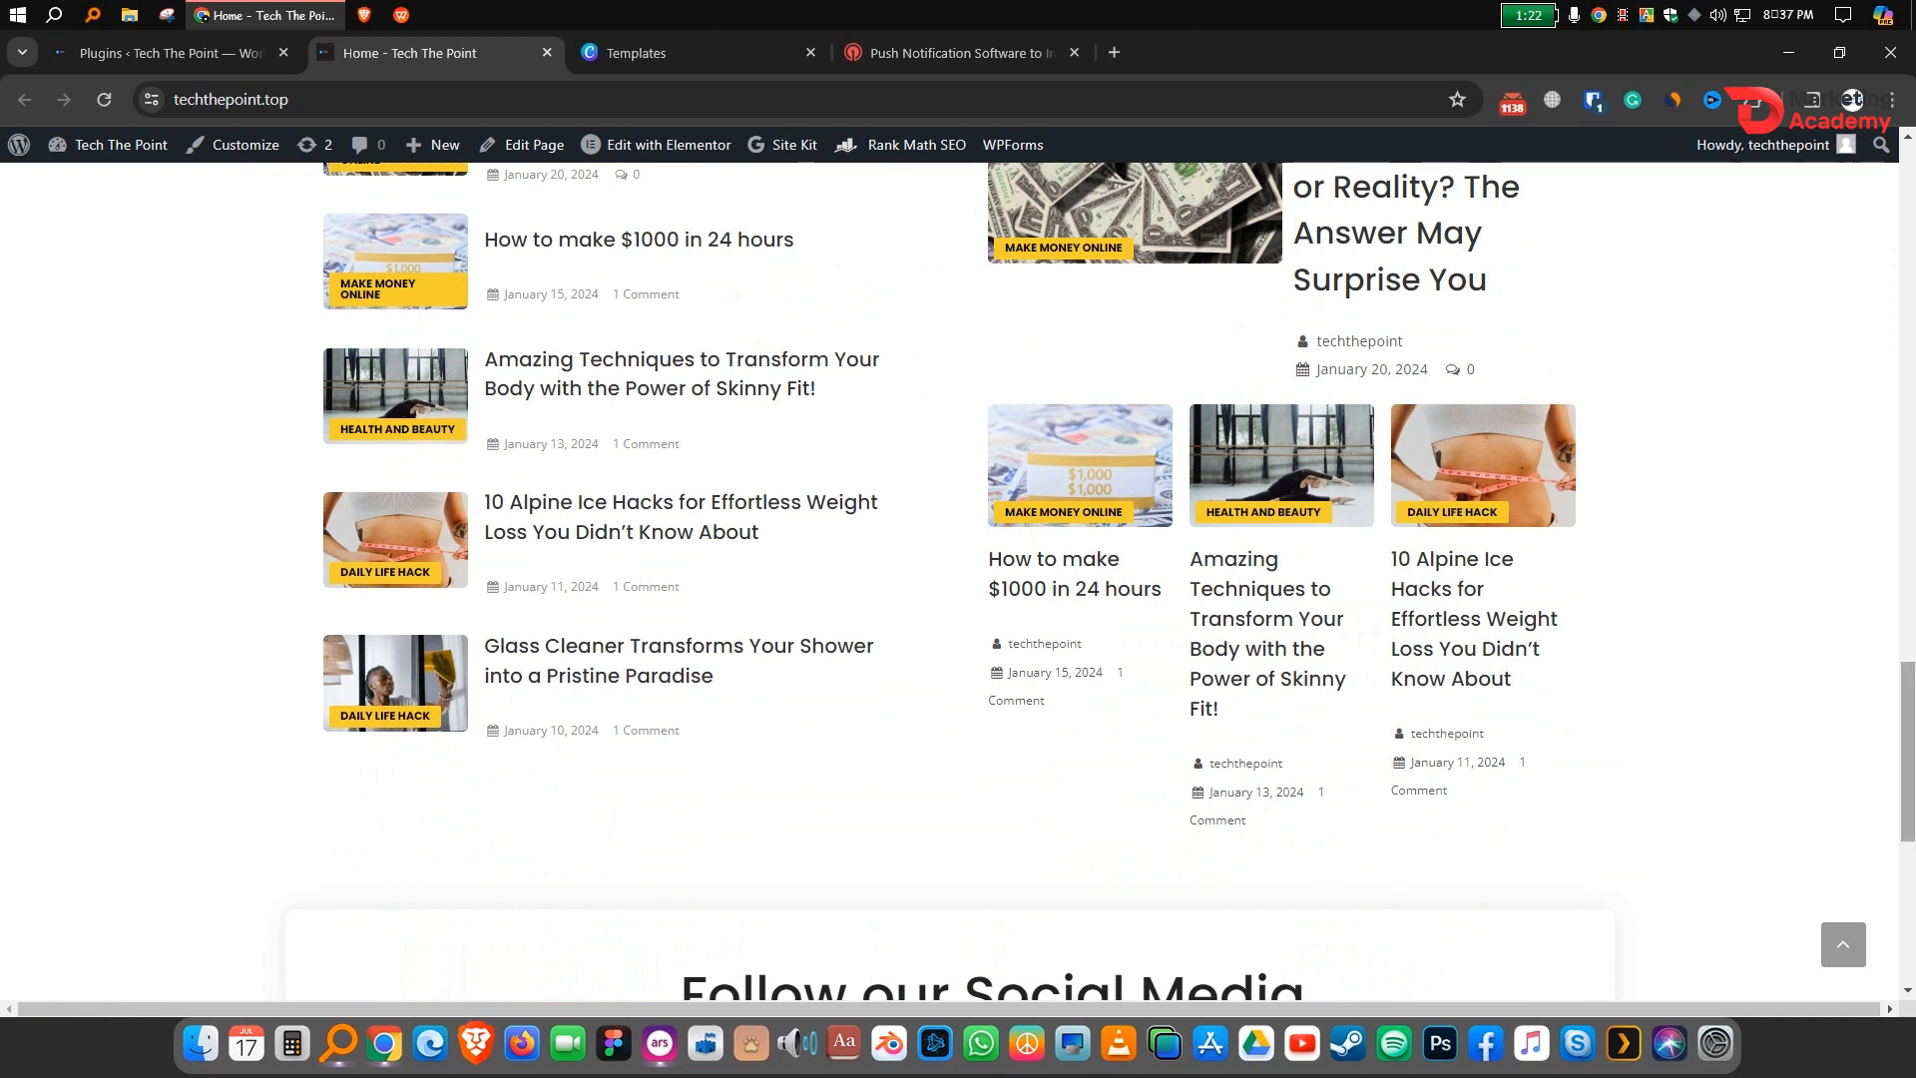
{"action": "scroll", "coordinate": [1907, 748], "scroll_direction": "down", "scroll_amount": 2}
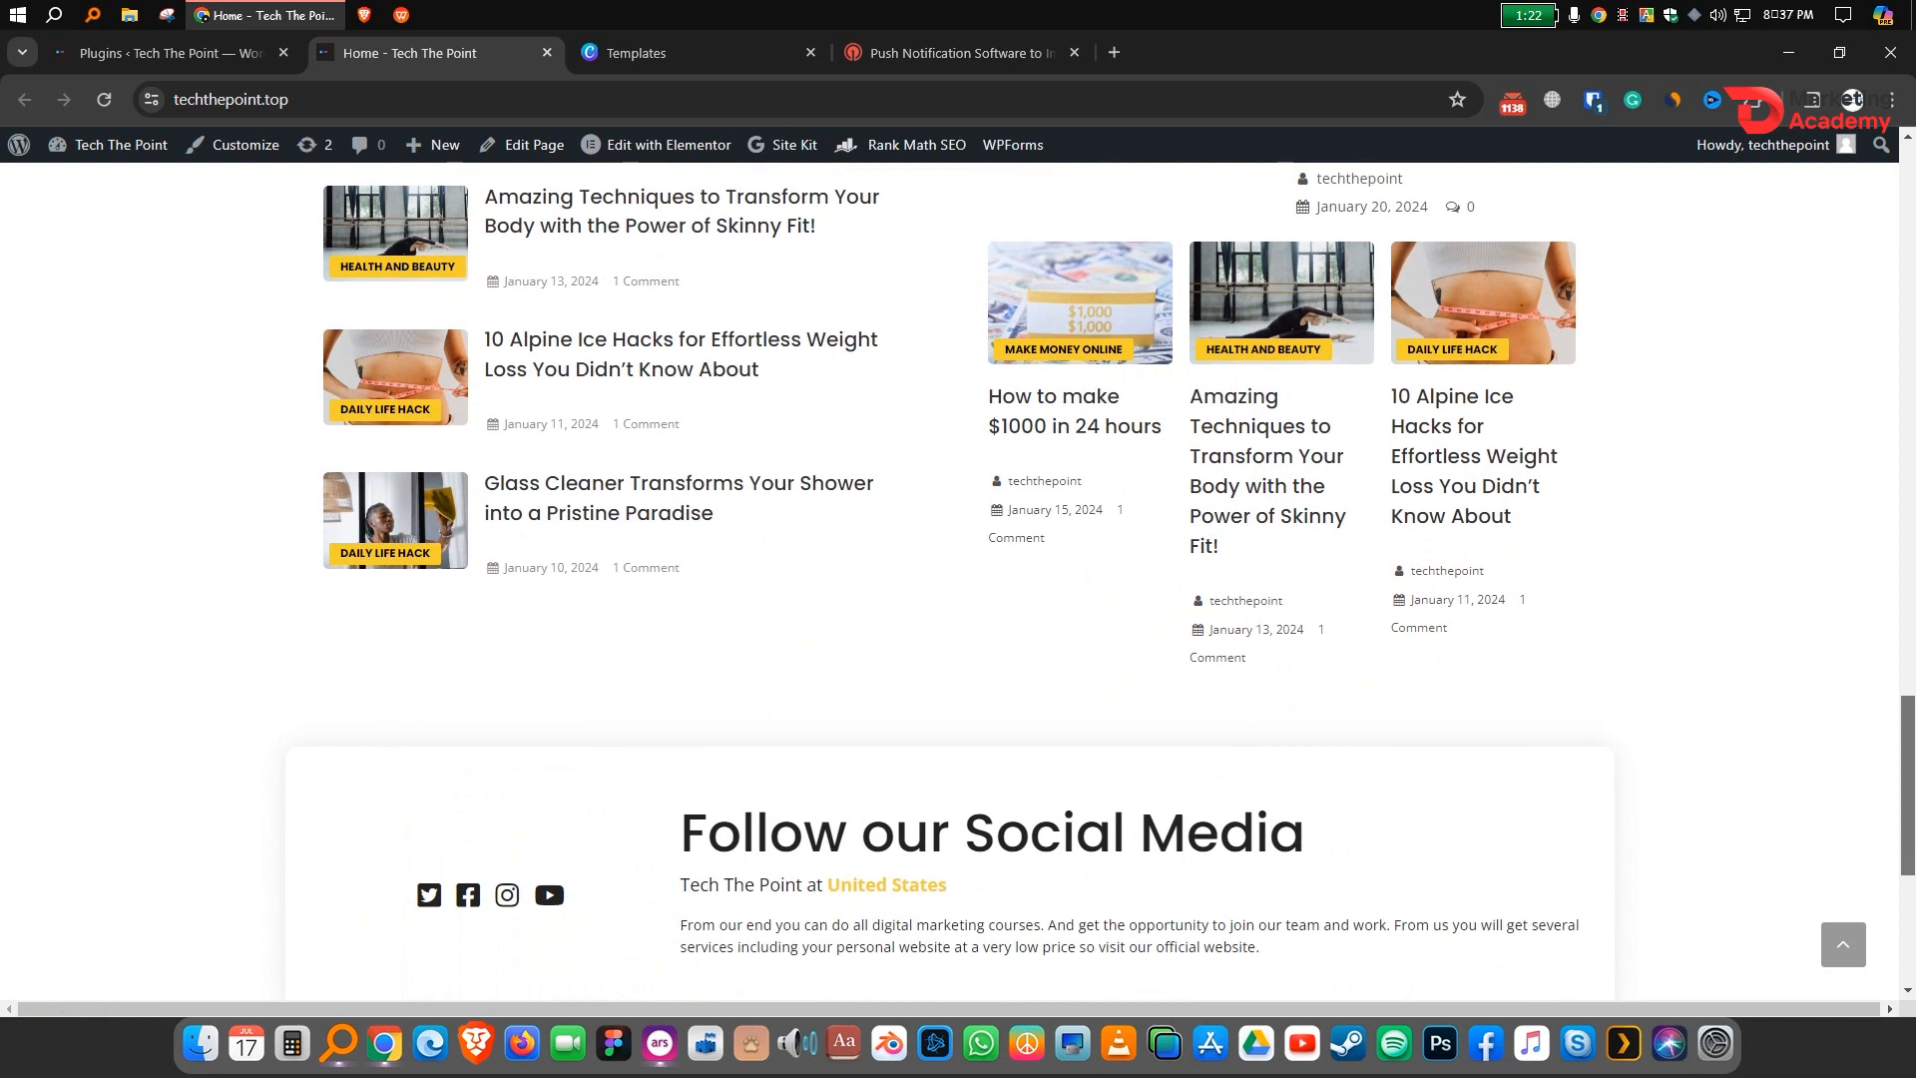
{"action": "scroll", "coordinate": [1906, 788], "scroll_direction": "down", "scroll_amount": 1}
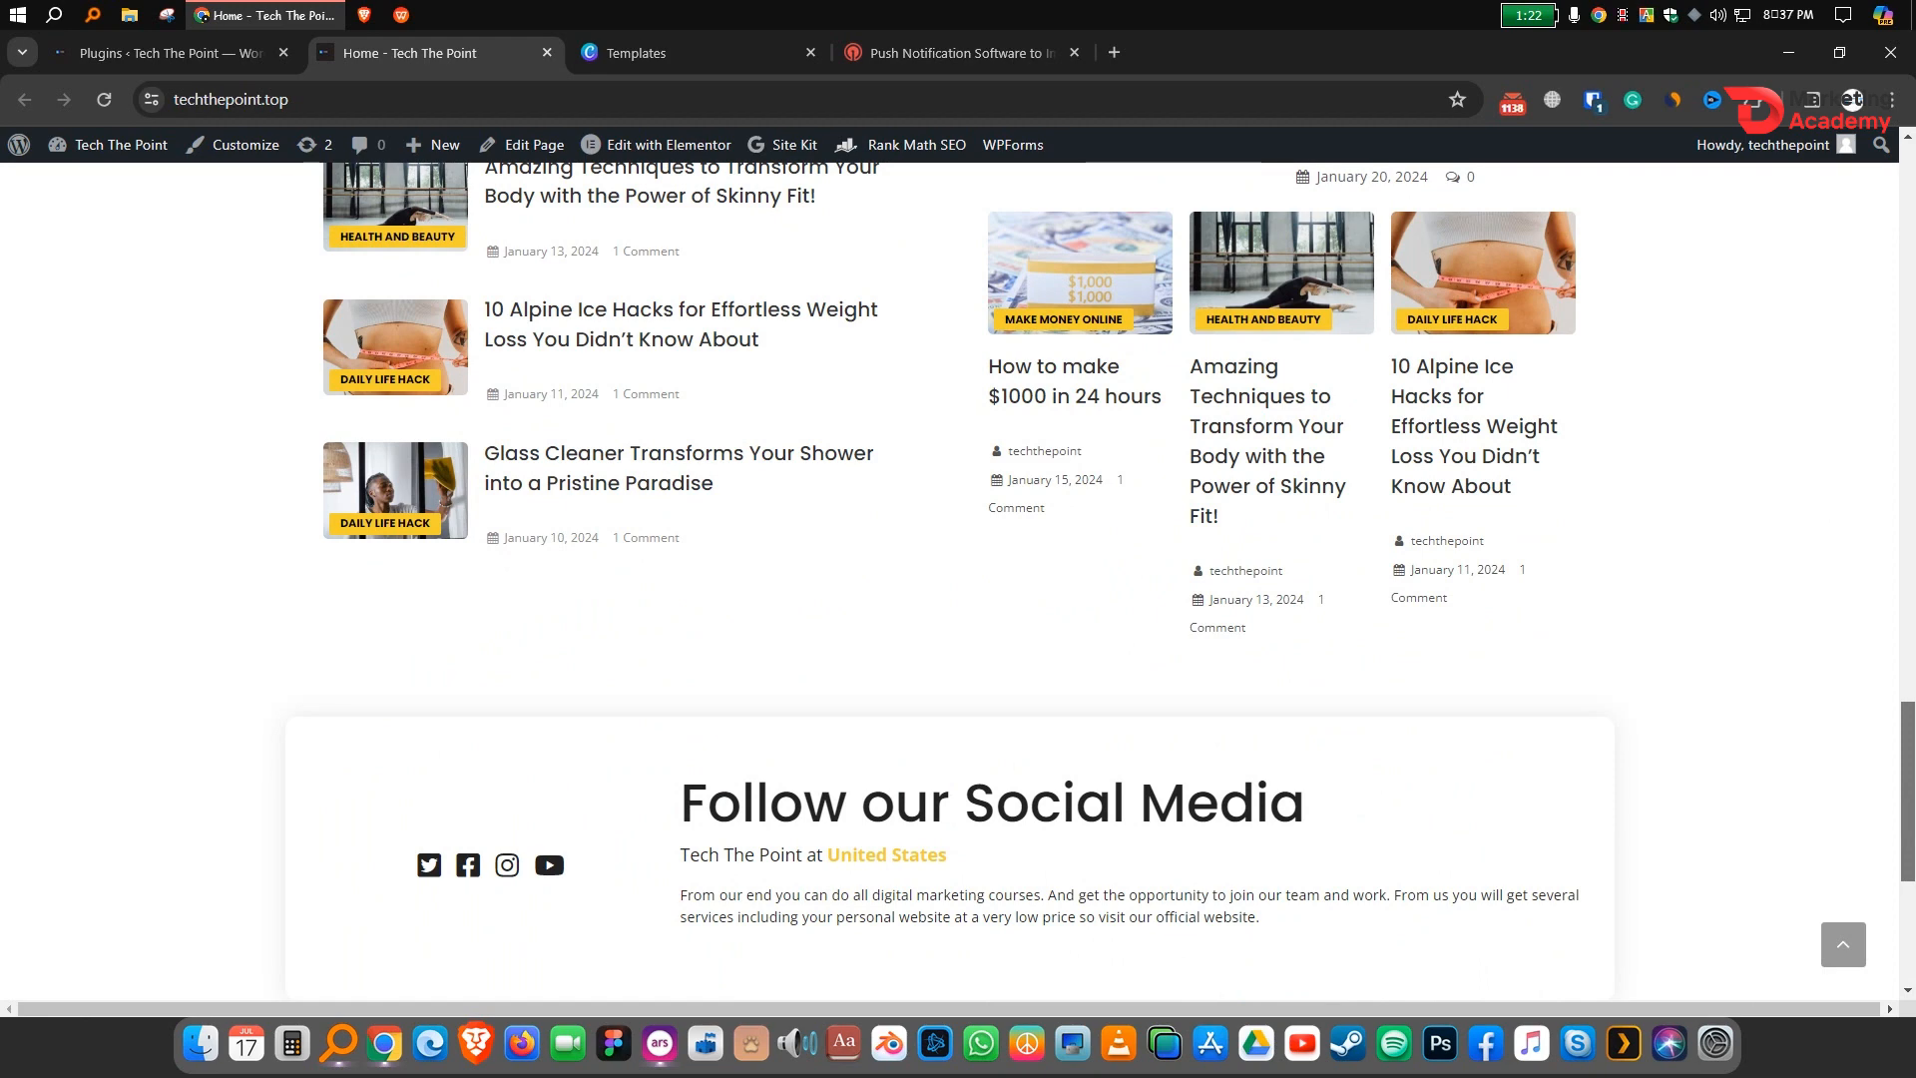
{"action": "scroll", "coordinate": [958, 578], "scroll_direction": "up", "scroll_amount": 2}
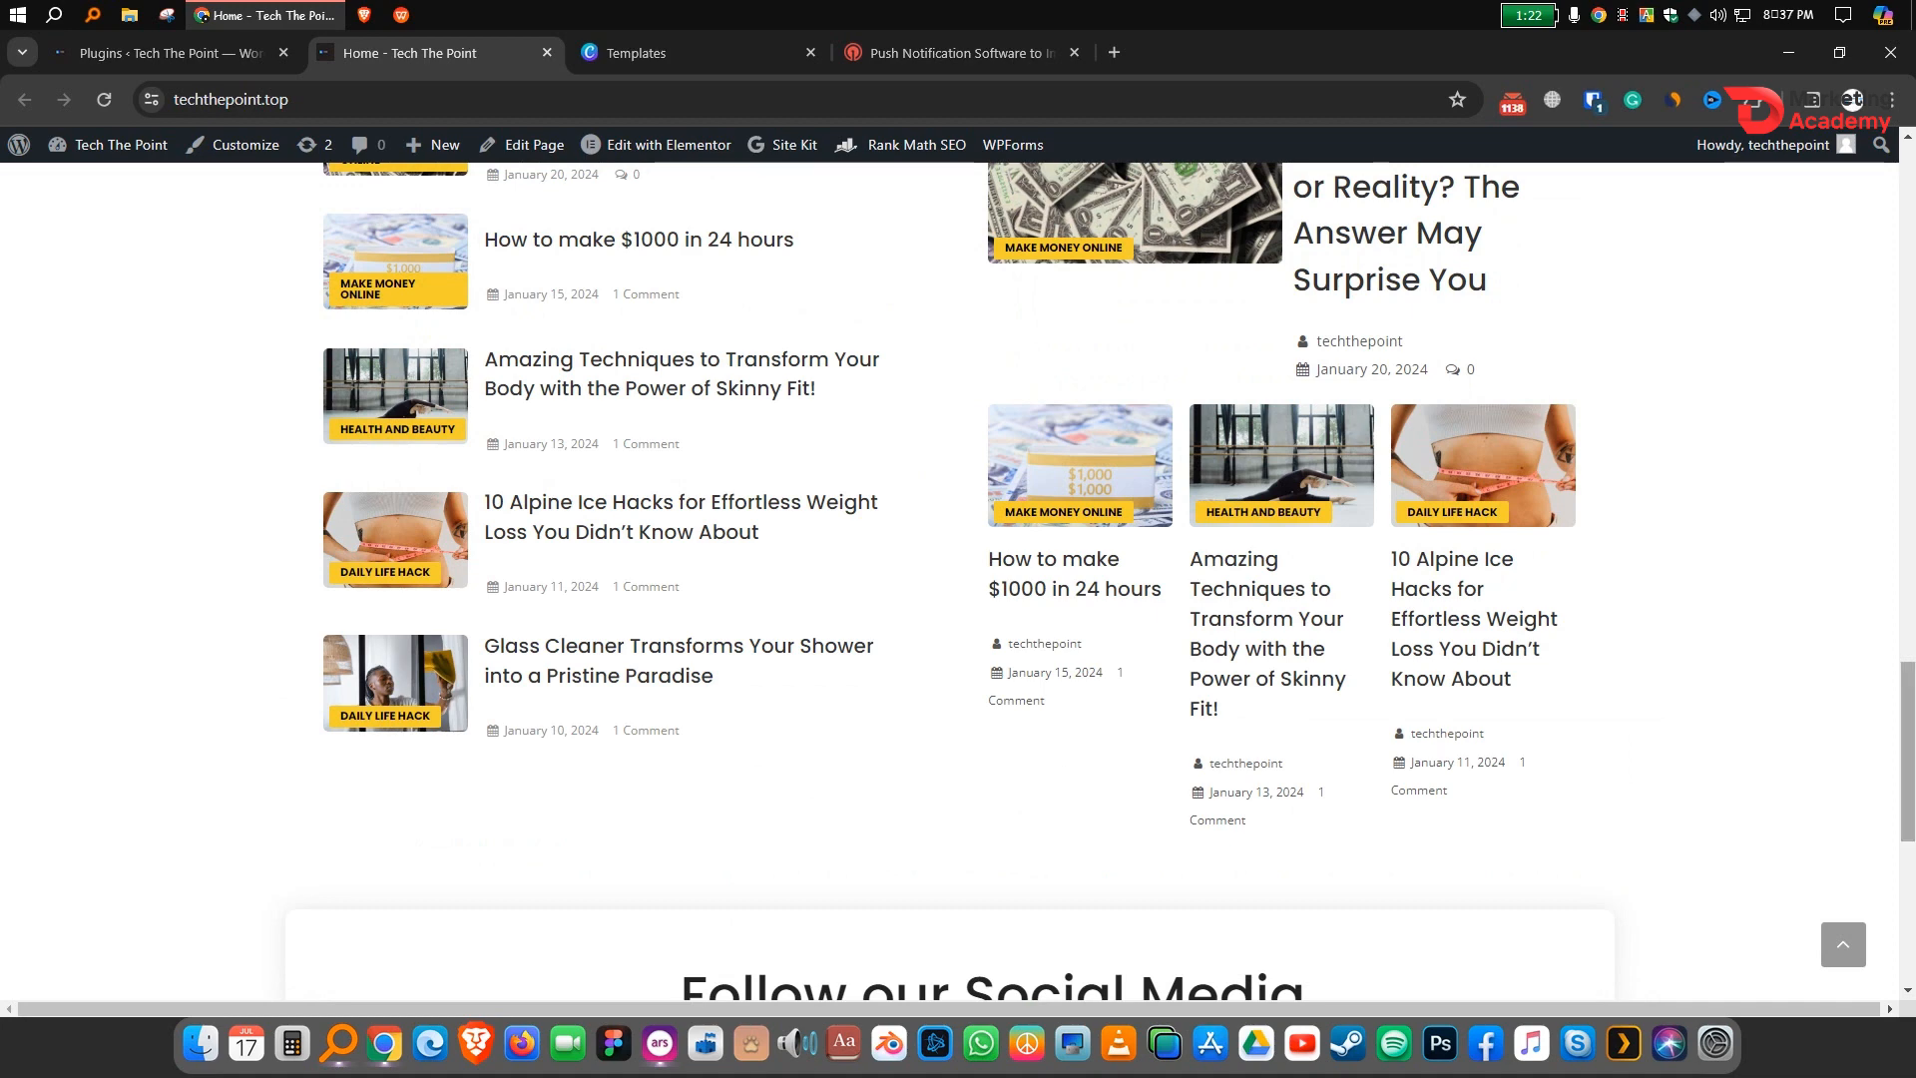
{"action": "scroll", "coordinate": [957, 579], "scroll_direction": "down", "scroll_amount": 4}
{"action": "scroll", "coordinate": [958, 579], "scroll_direction": "down", "scroll_amount": 3}
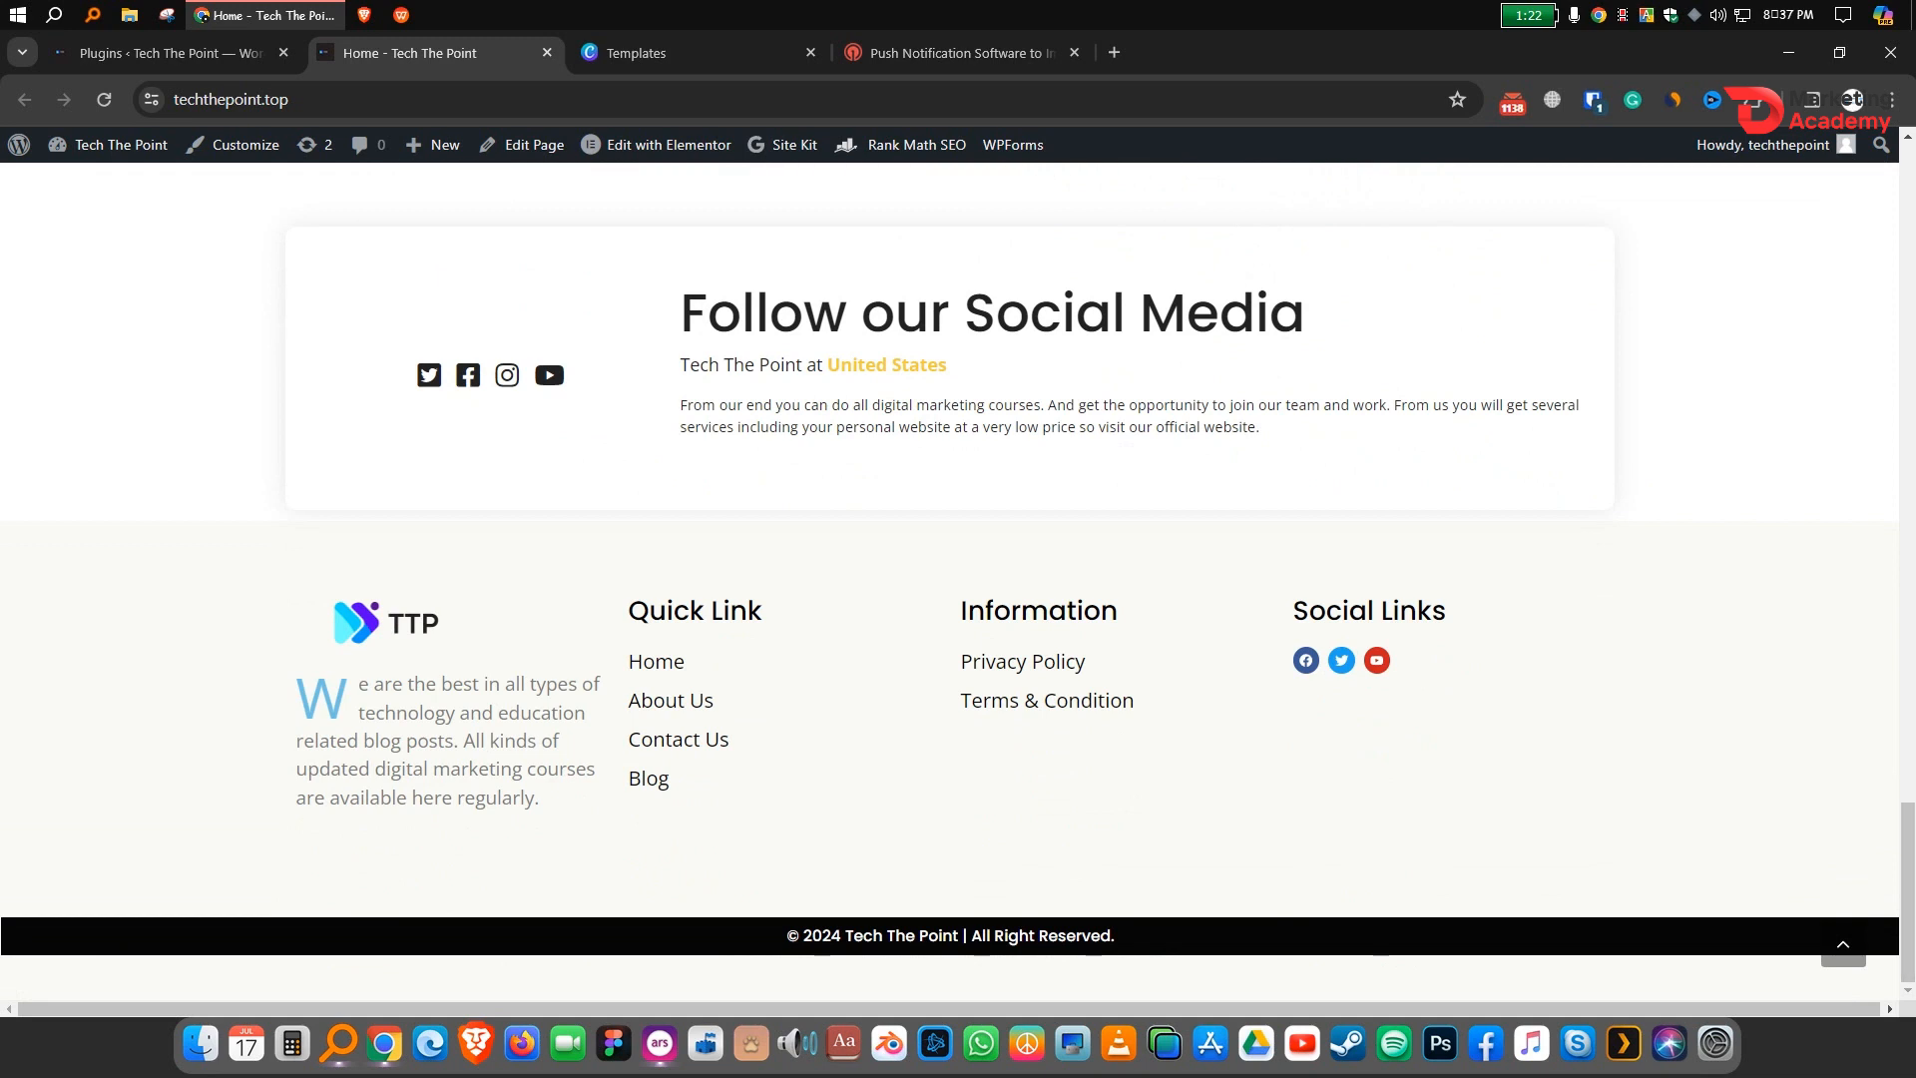
{"action": "key", "text": "Home"}
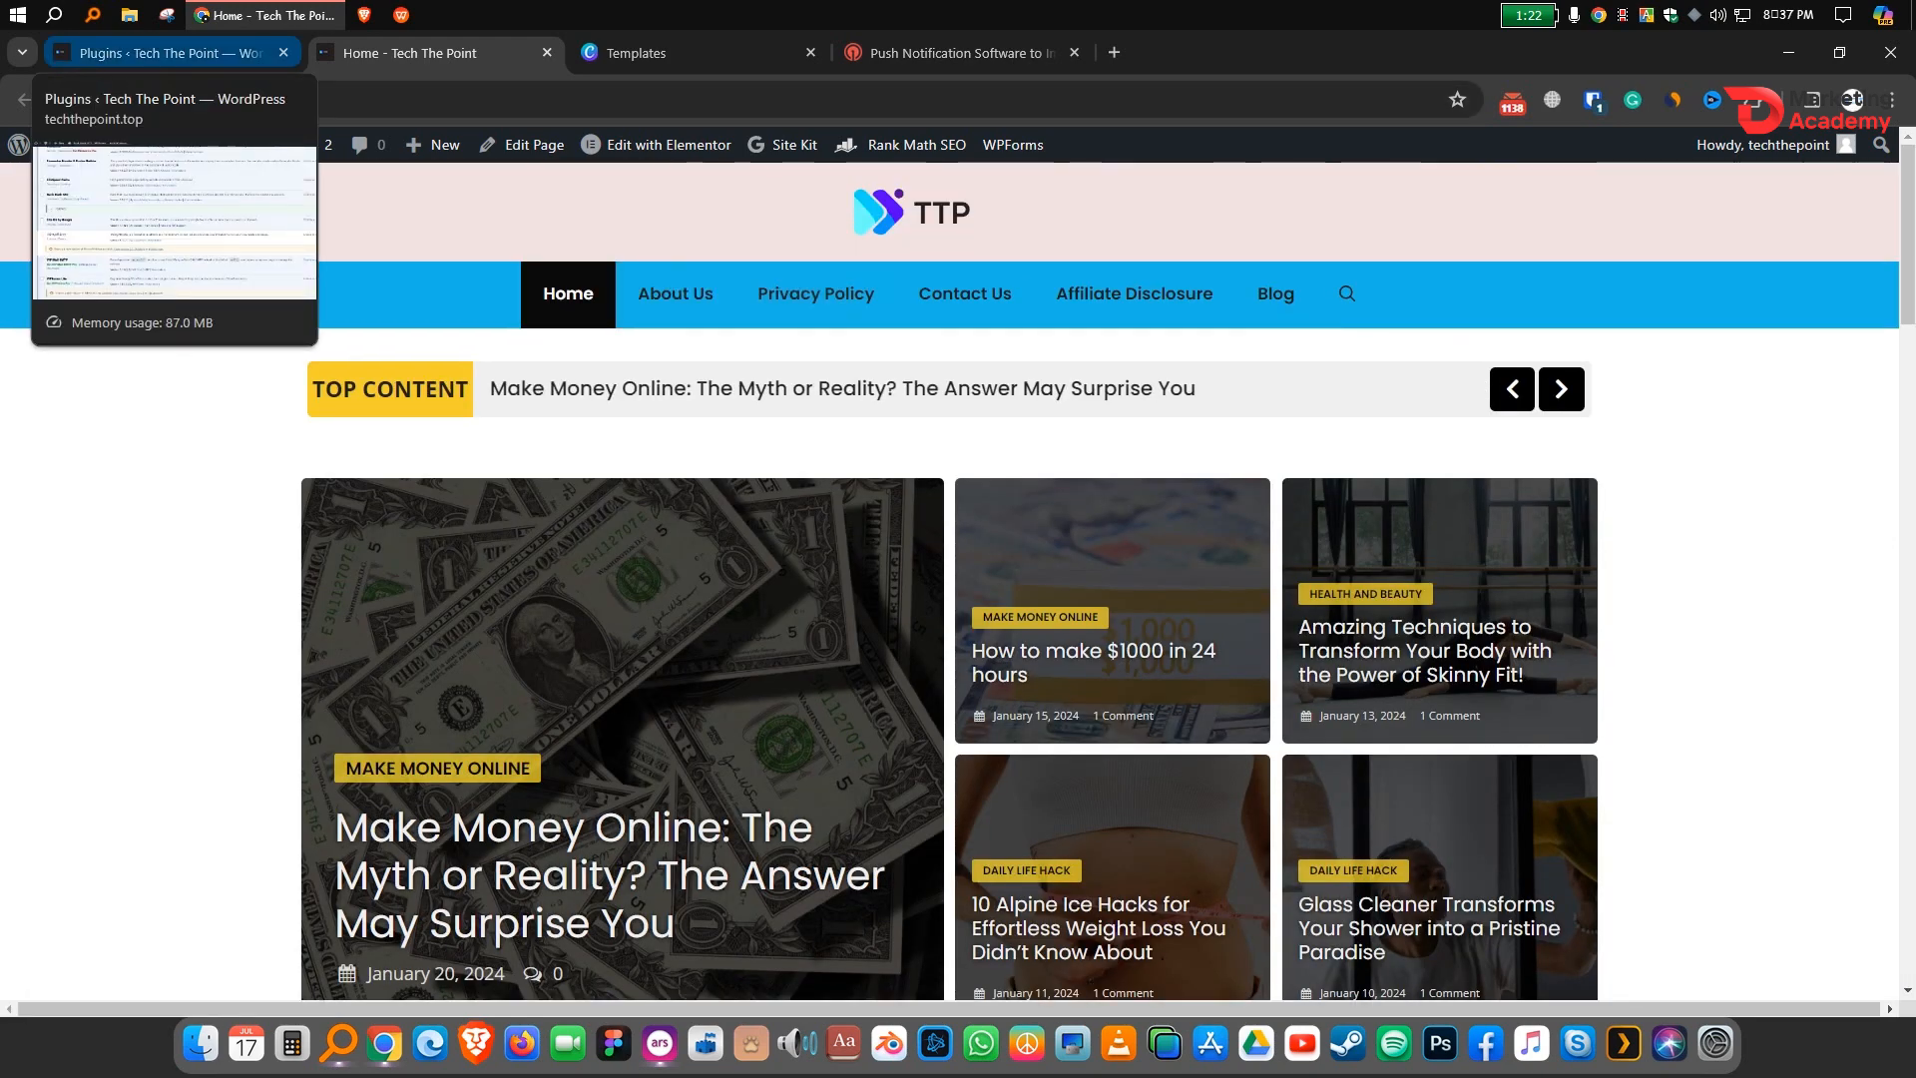
Step: Search the WordPress plugin directory for onesignal, then install and activate OneSignal – Web Push Notifications
{"action": "left_click", "coordinate": [164, 53]}
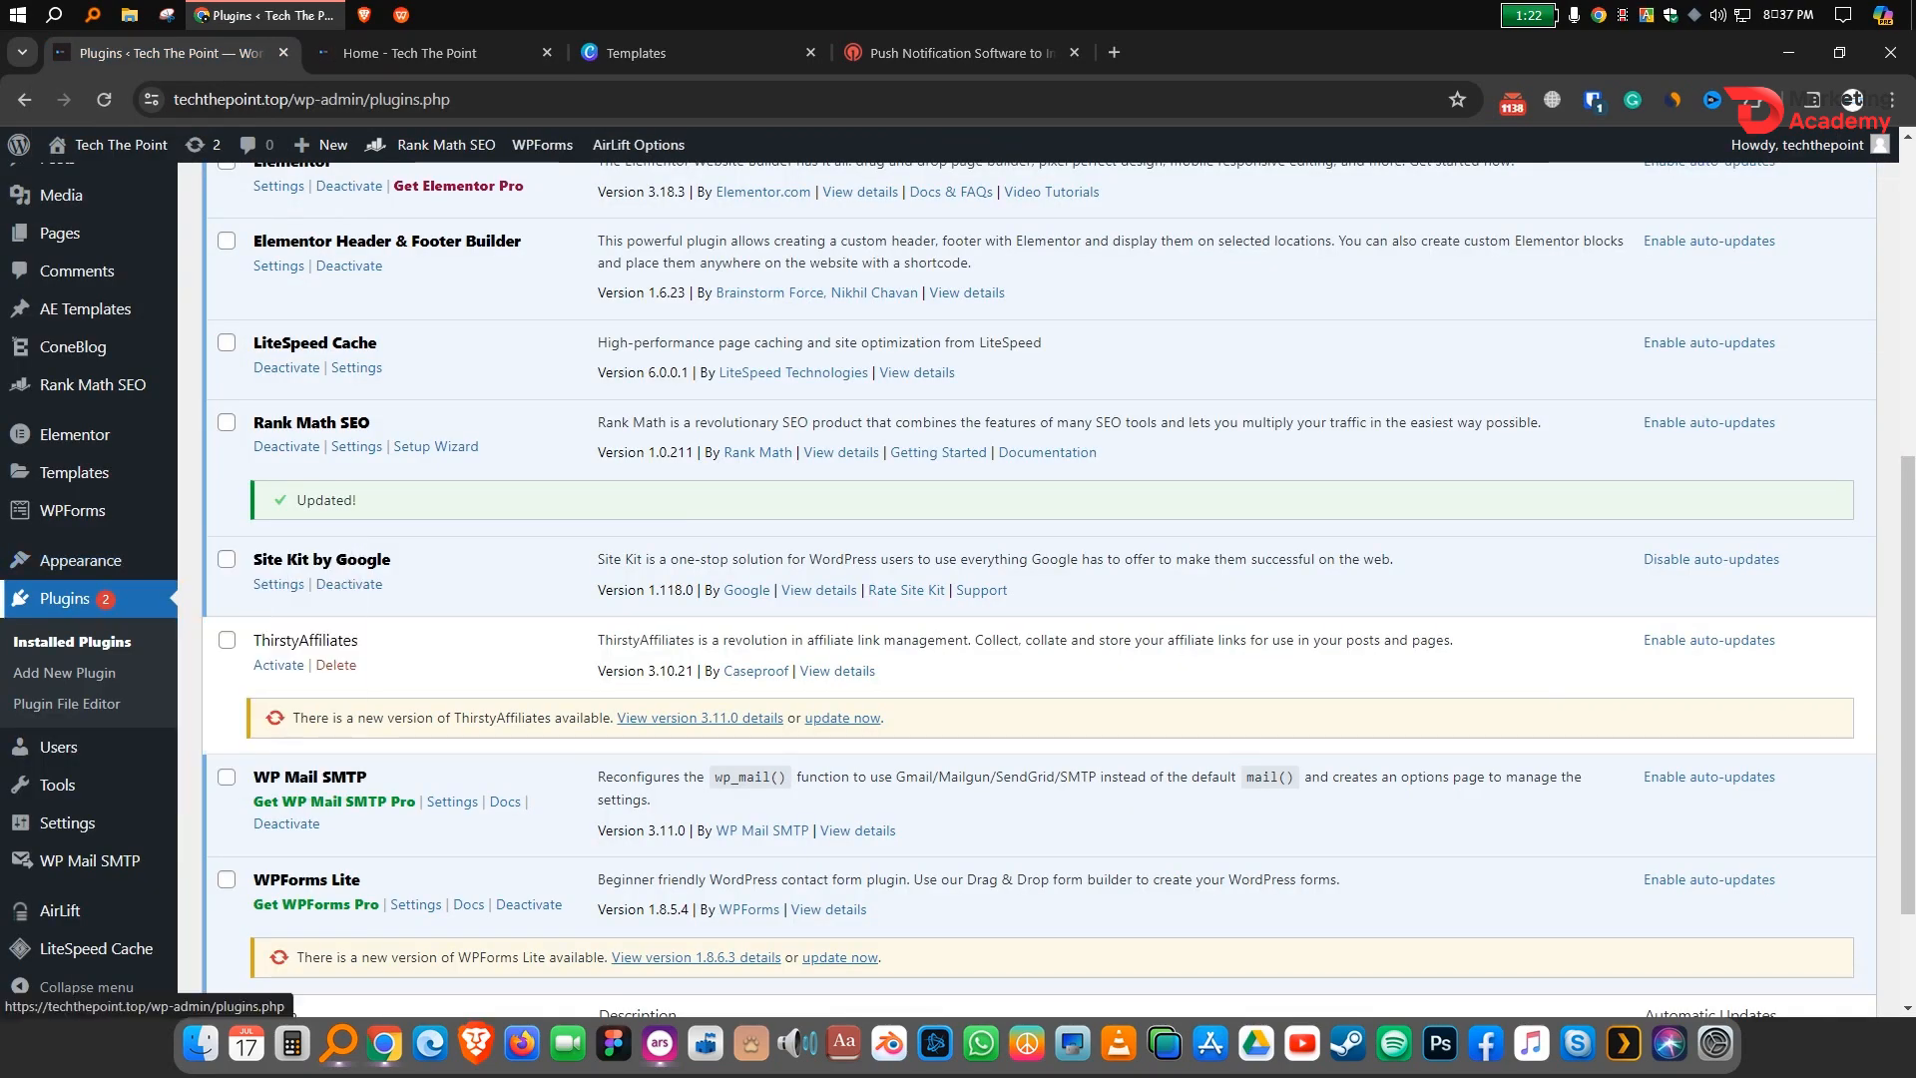
{"action": "scroll", "coordinate": [1038, 588], "scroll_direction": "up", "scroll_amount": 6}
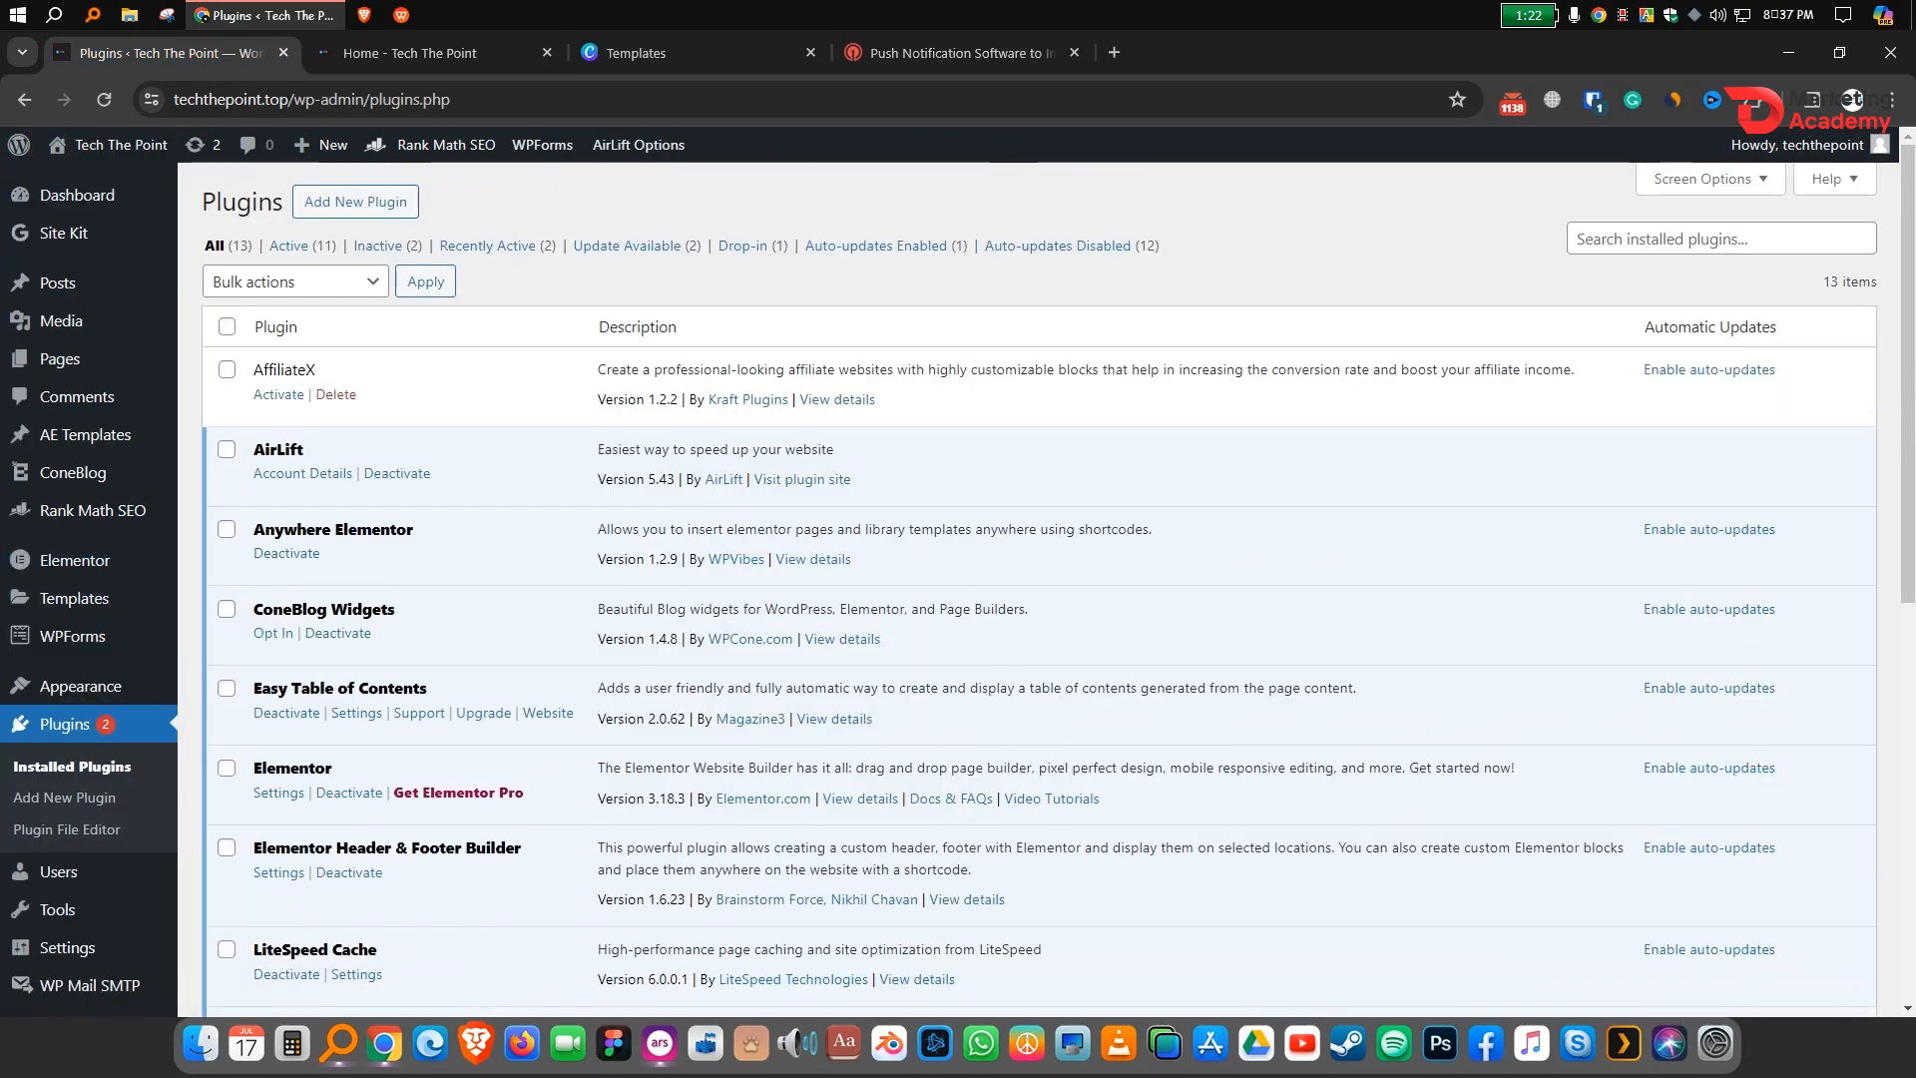
{"action": "left_click", "coordinate": [355, 202]}
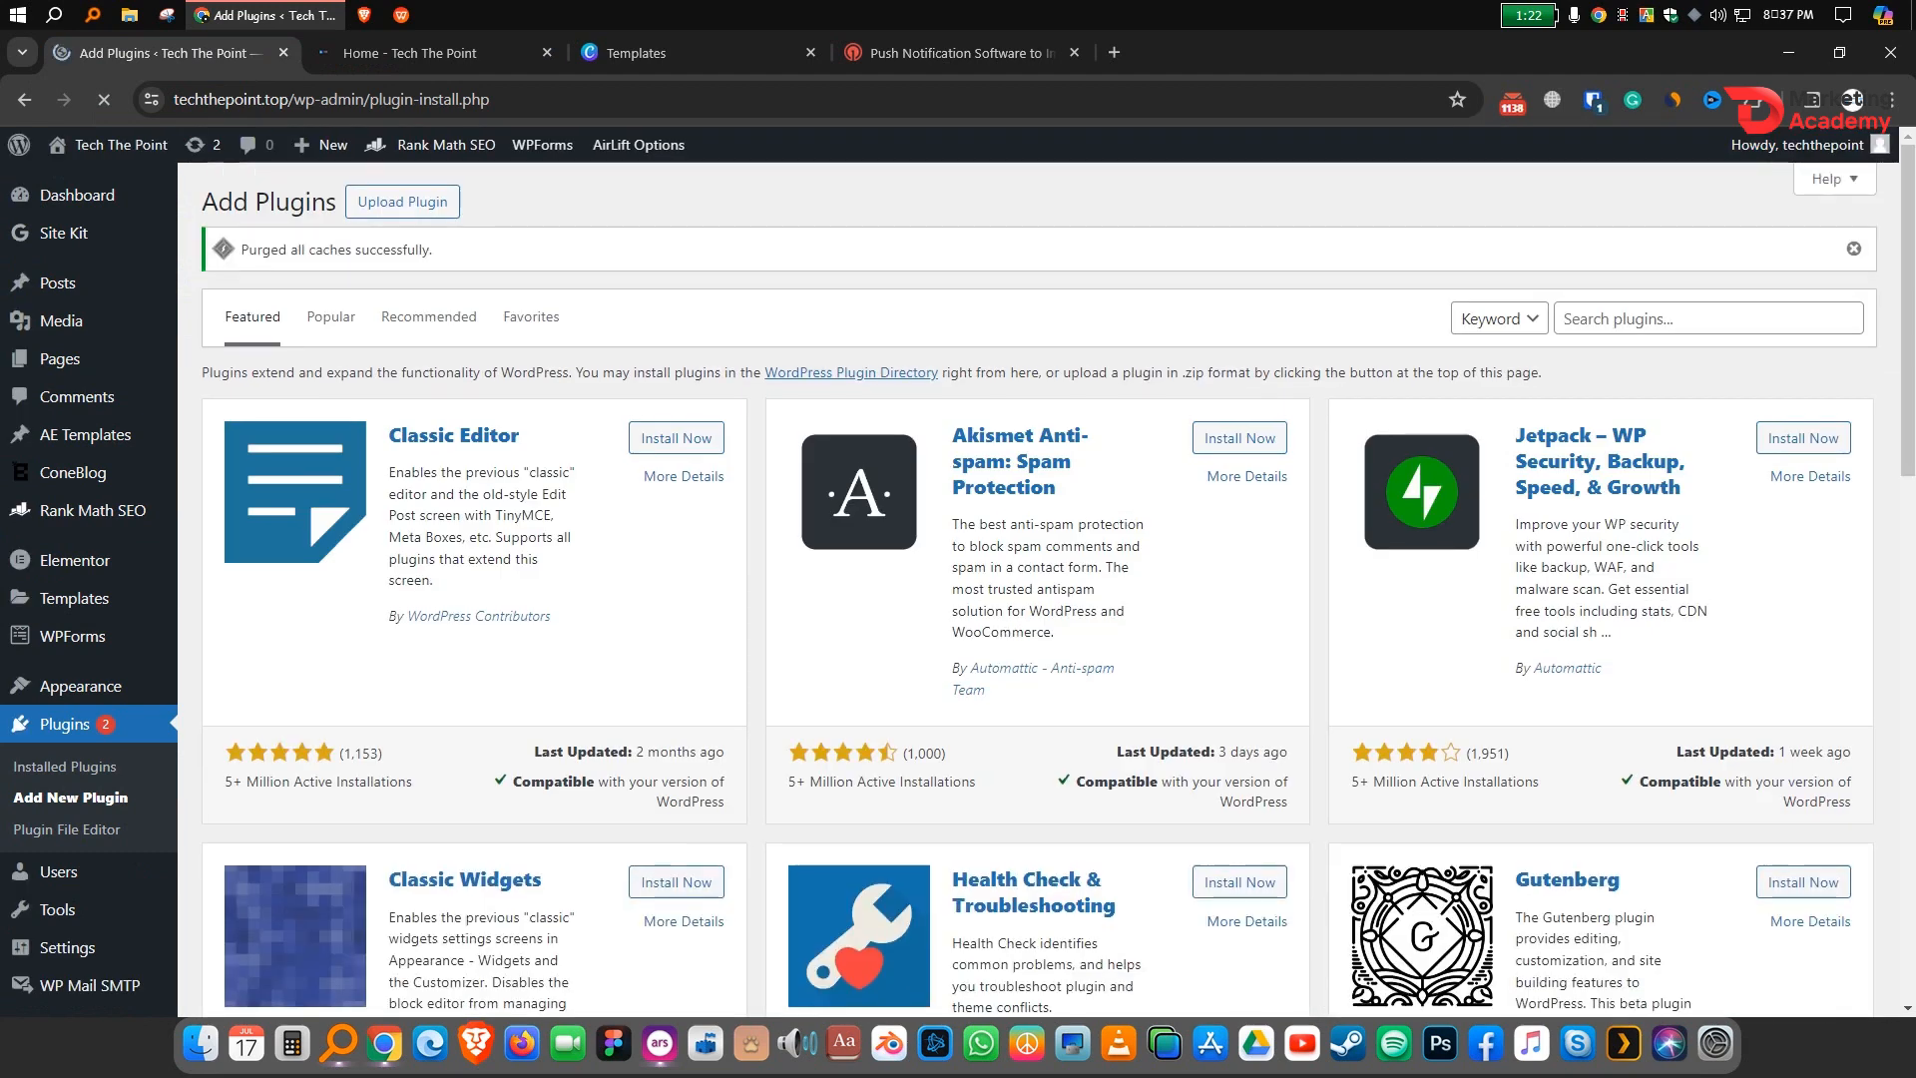
{"action": "left_click", "coordinate": [1708, 319]}
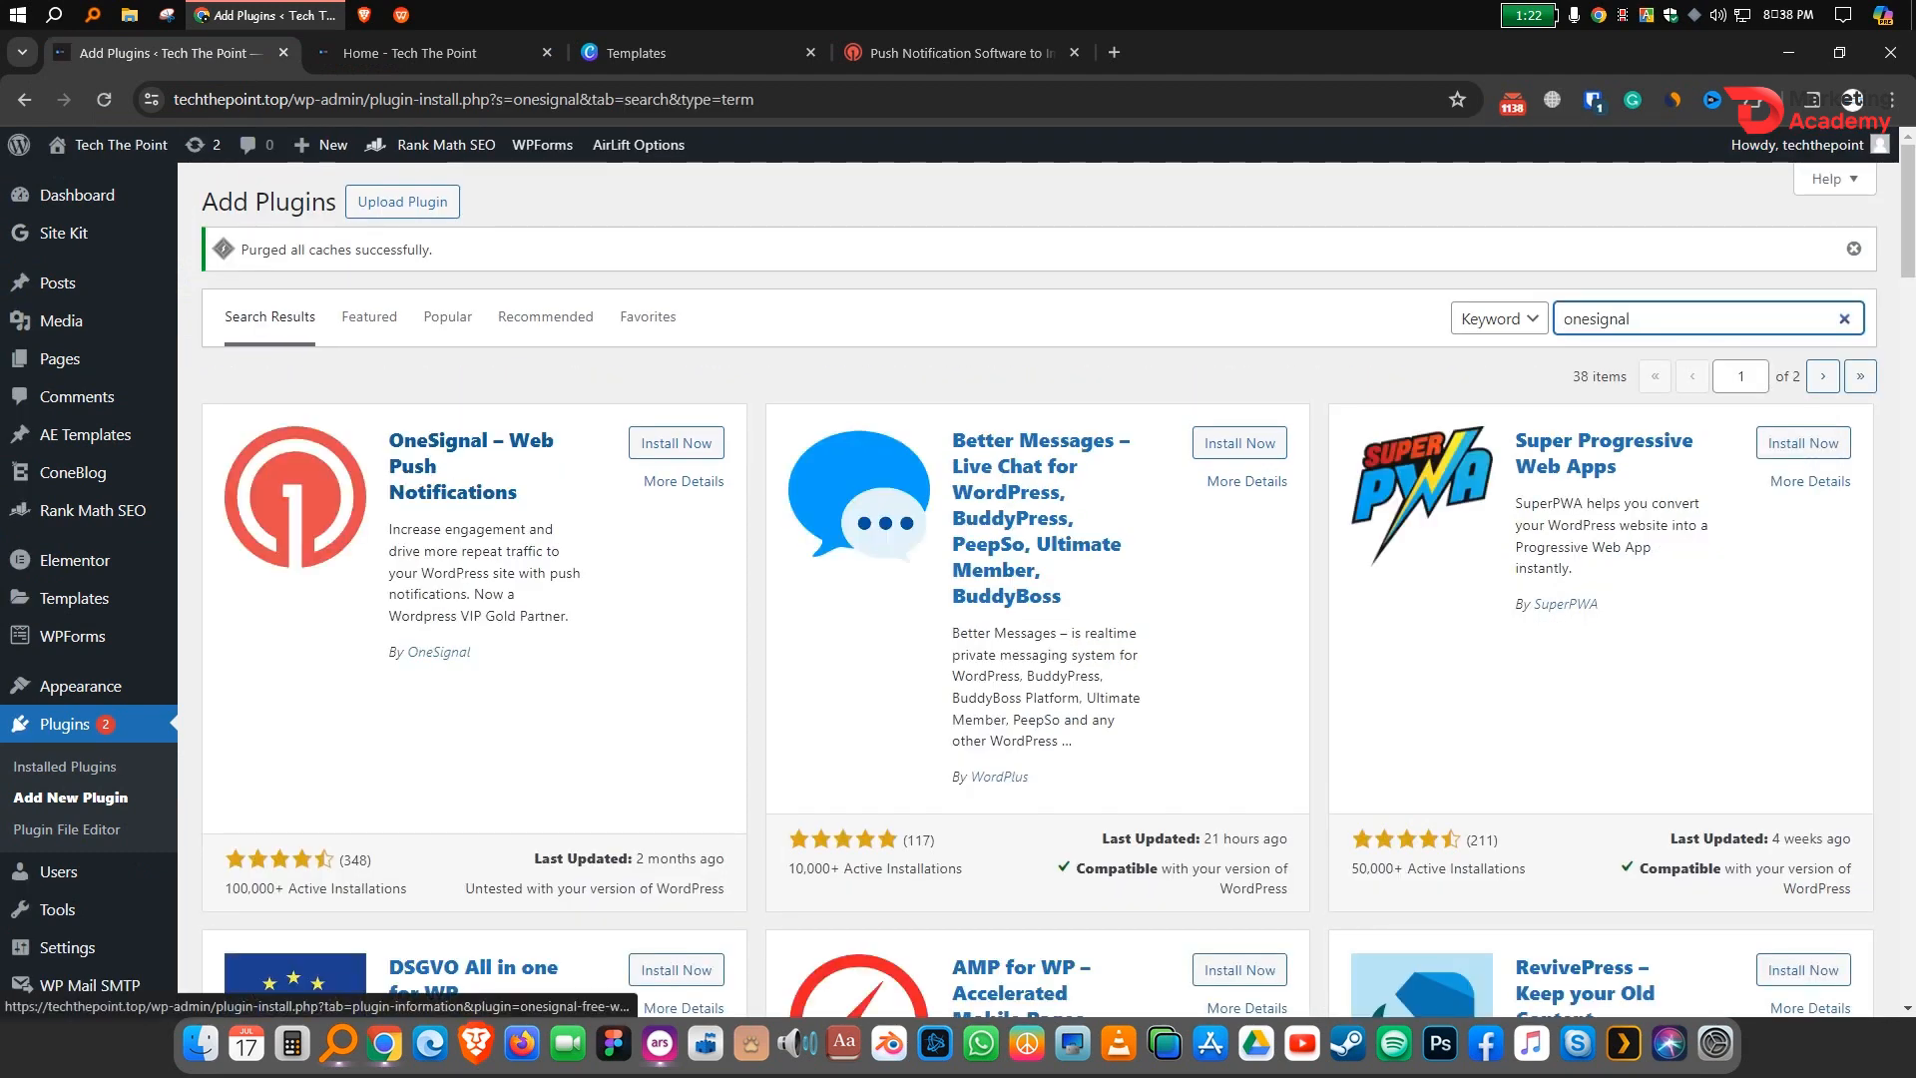
{"action": "left_click", "coordinate": [675, 443]}
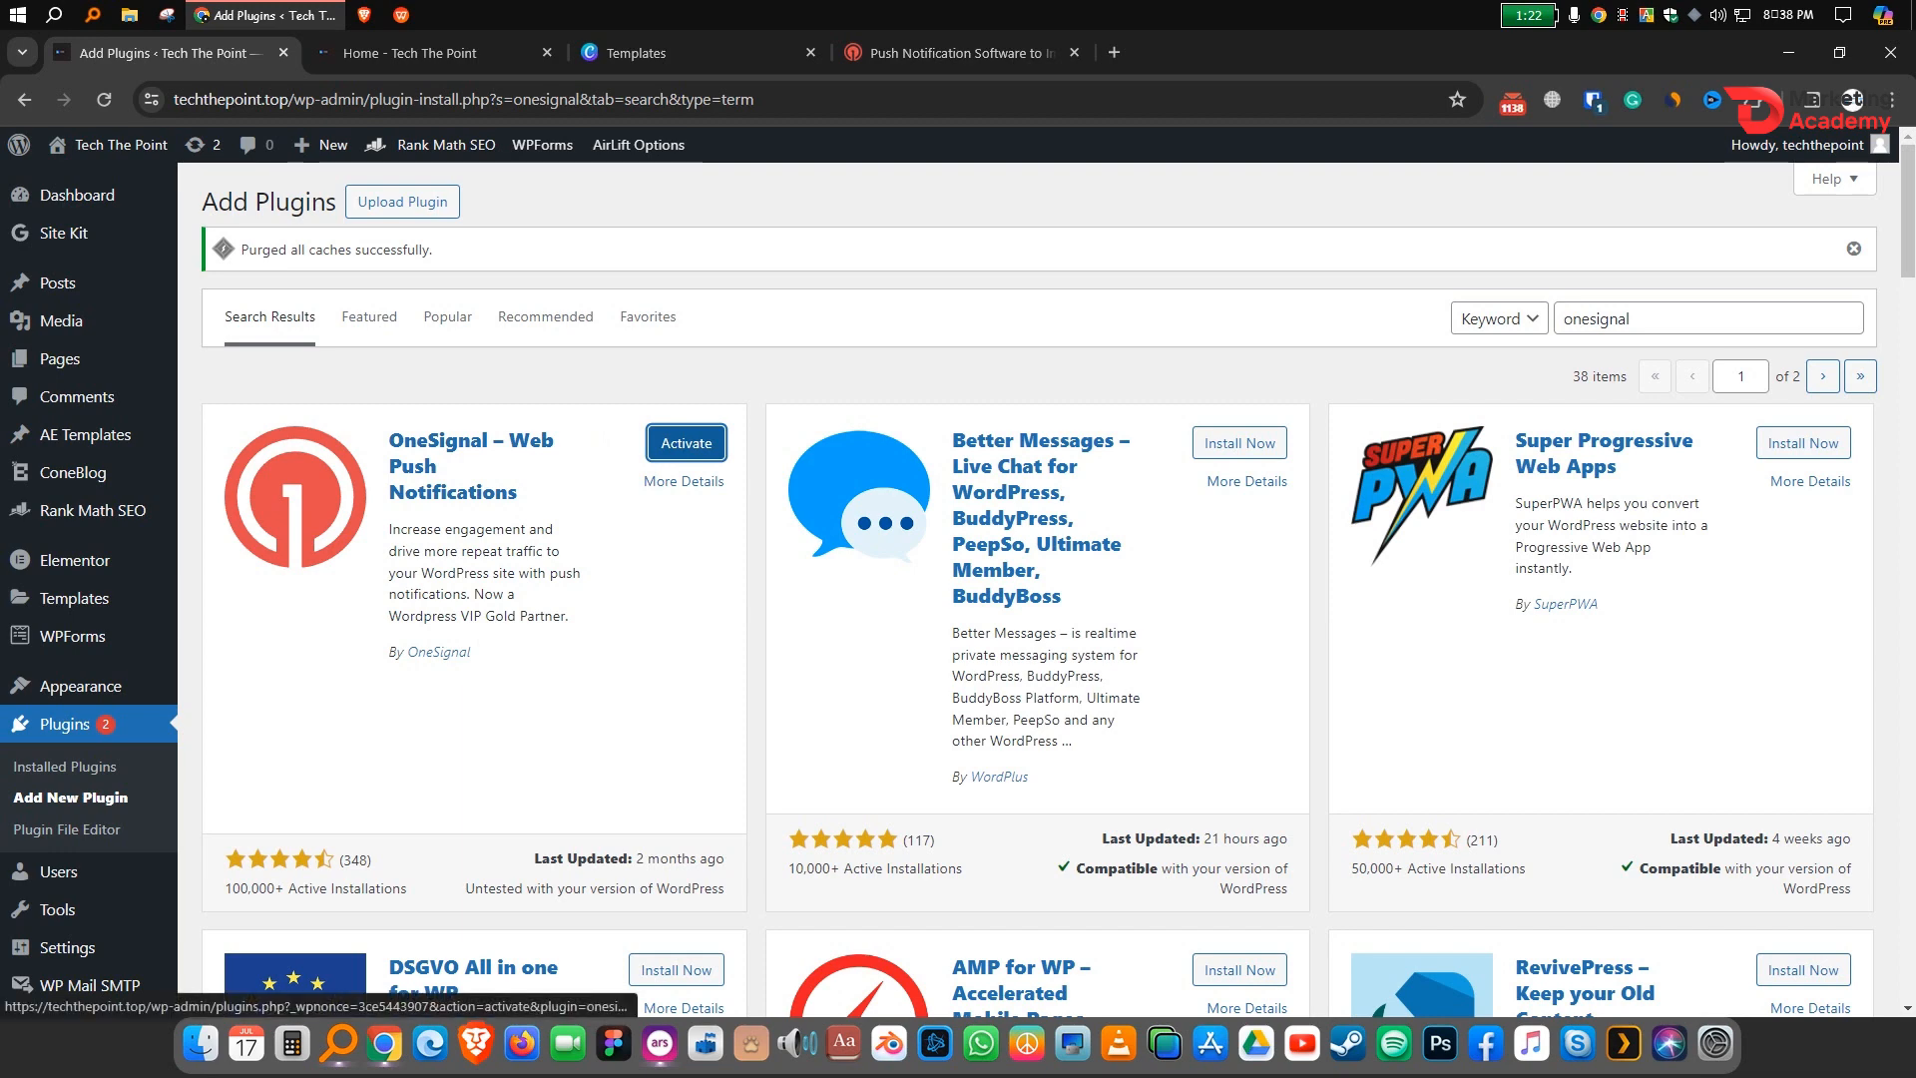
{"action": "left_click", "coordinate": [687, 443]}
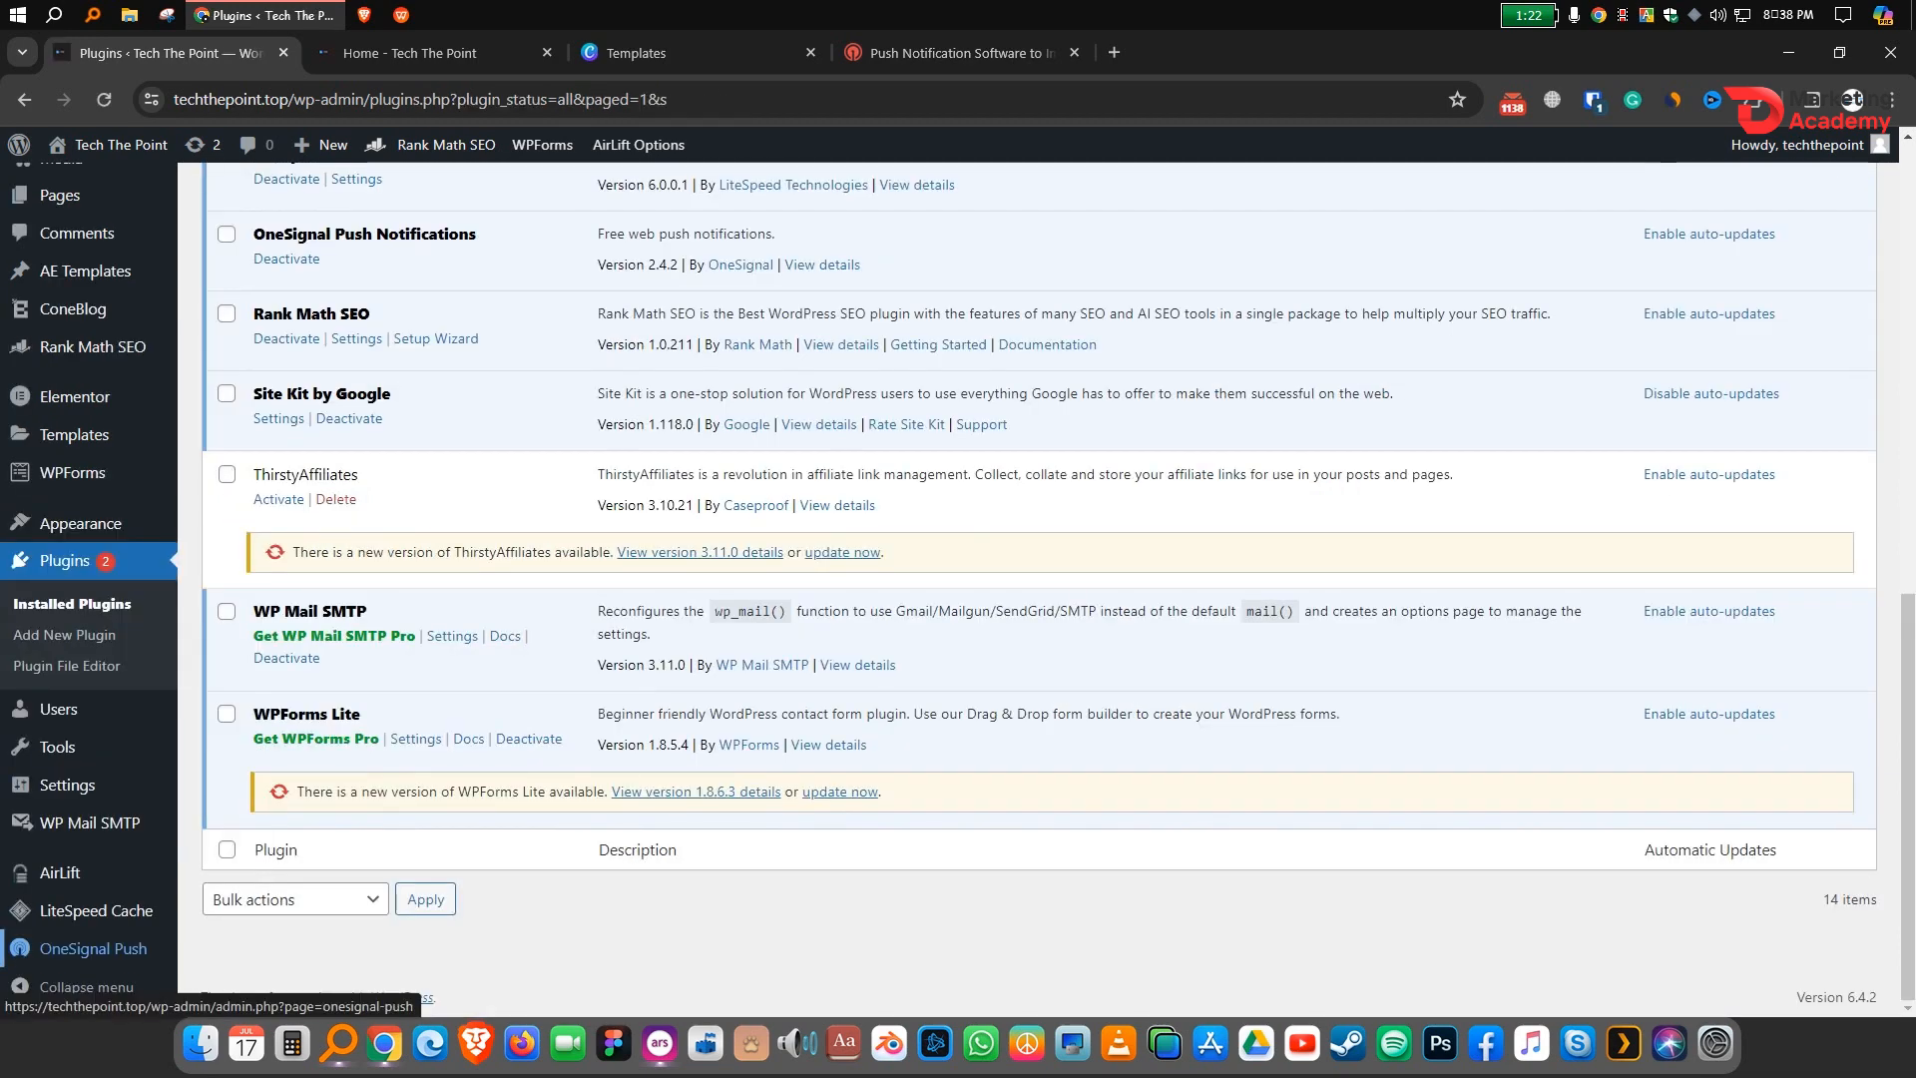
Step: Open the OneSignal Push setup overview and read the steps for adding Web Push to the WordPress blog
{"action": "left_click", "coordinate": [92, 948]}
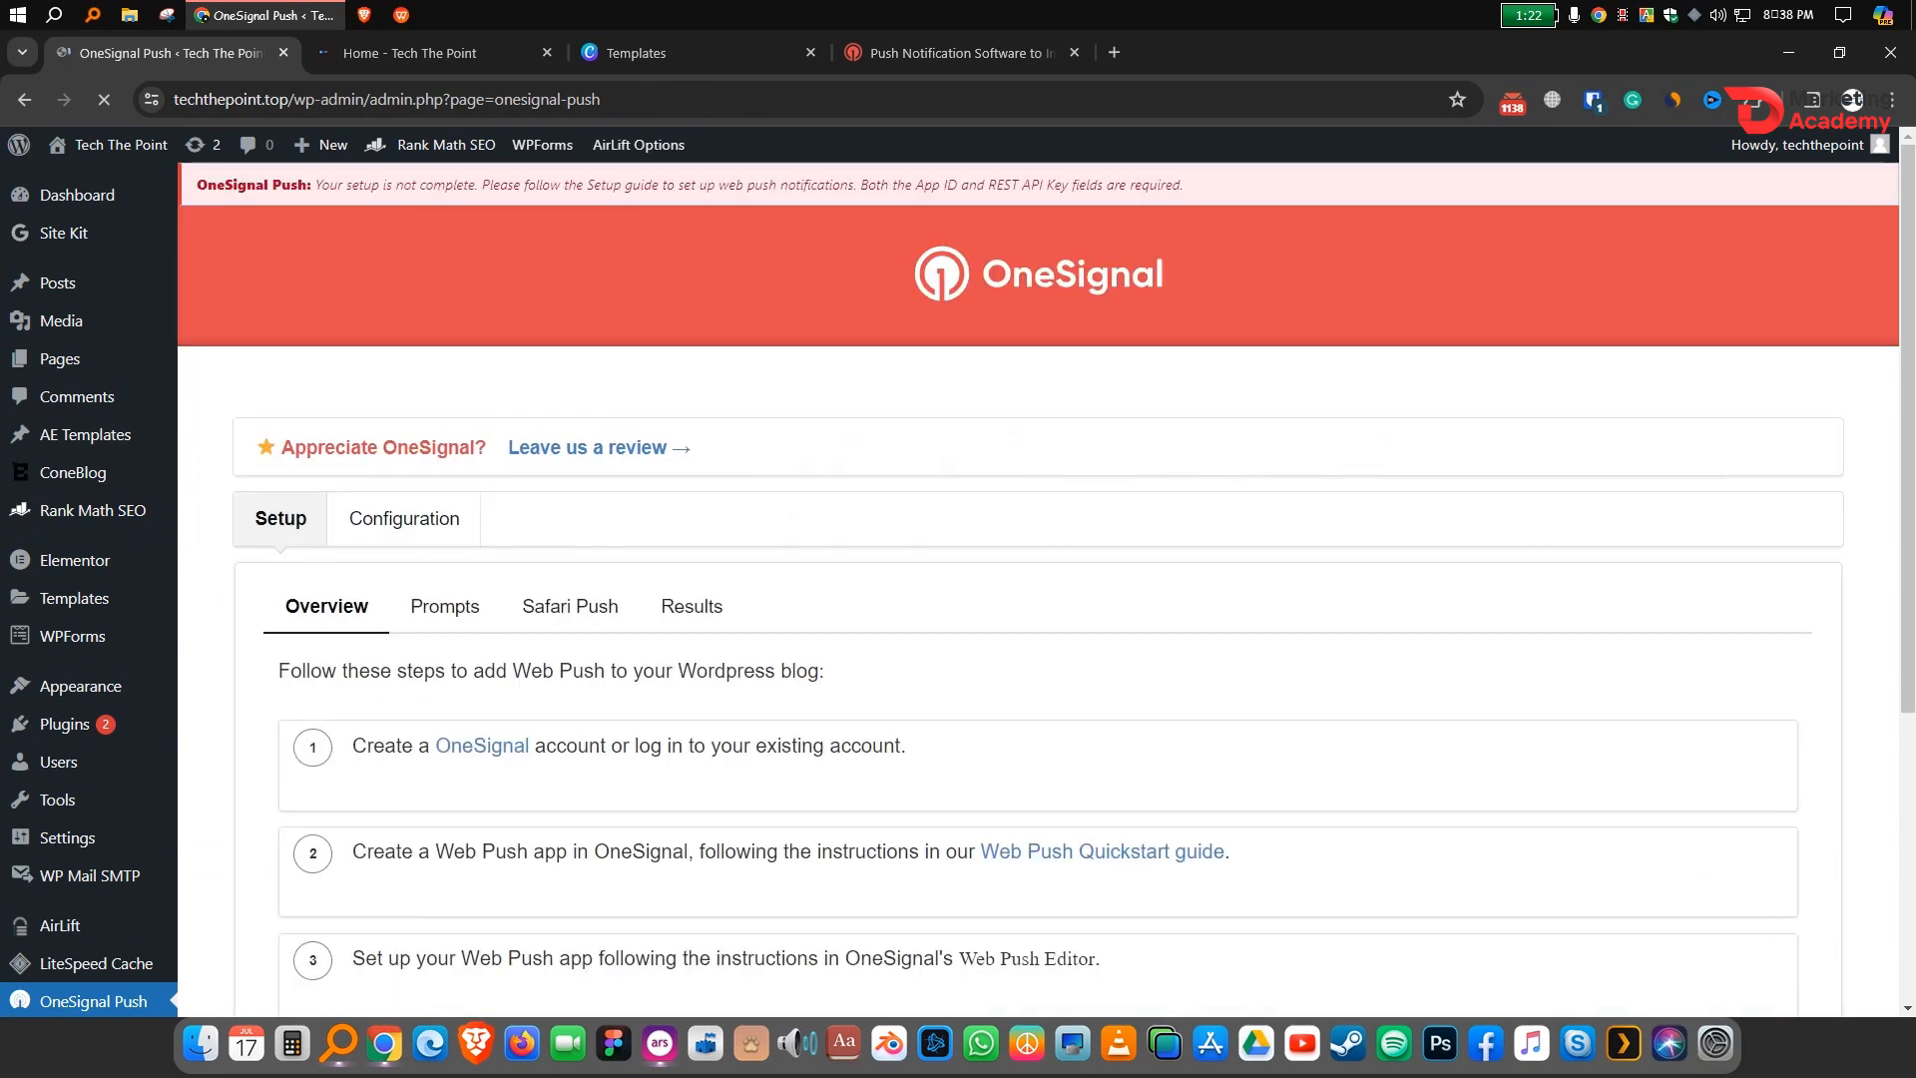
{"action": "scroll", "coordinate": [1038, 598], "scroll_direction": "down", "scroll_amount": 1}
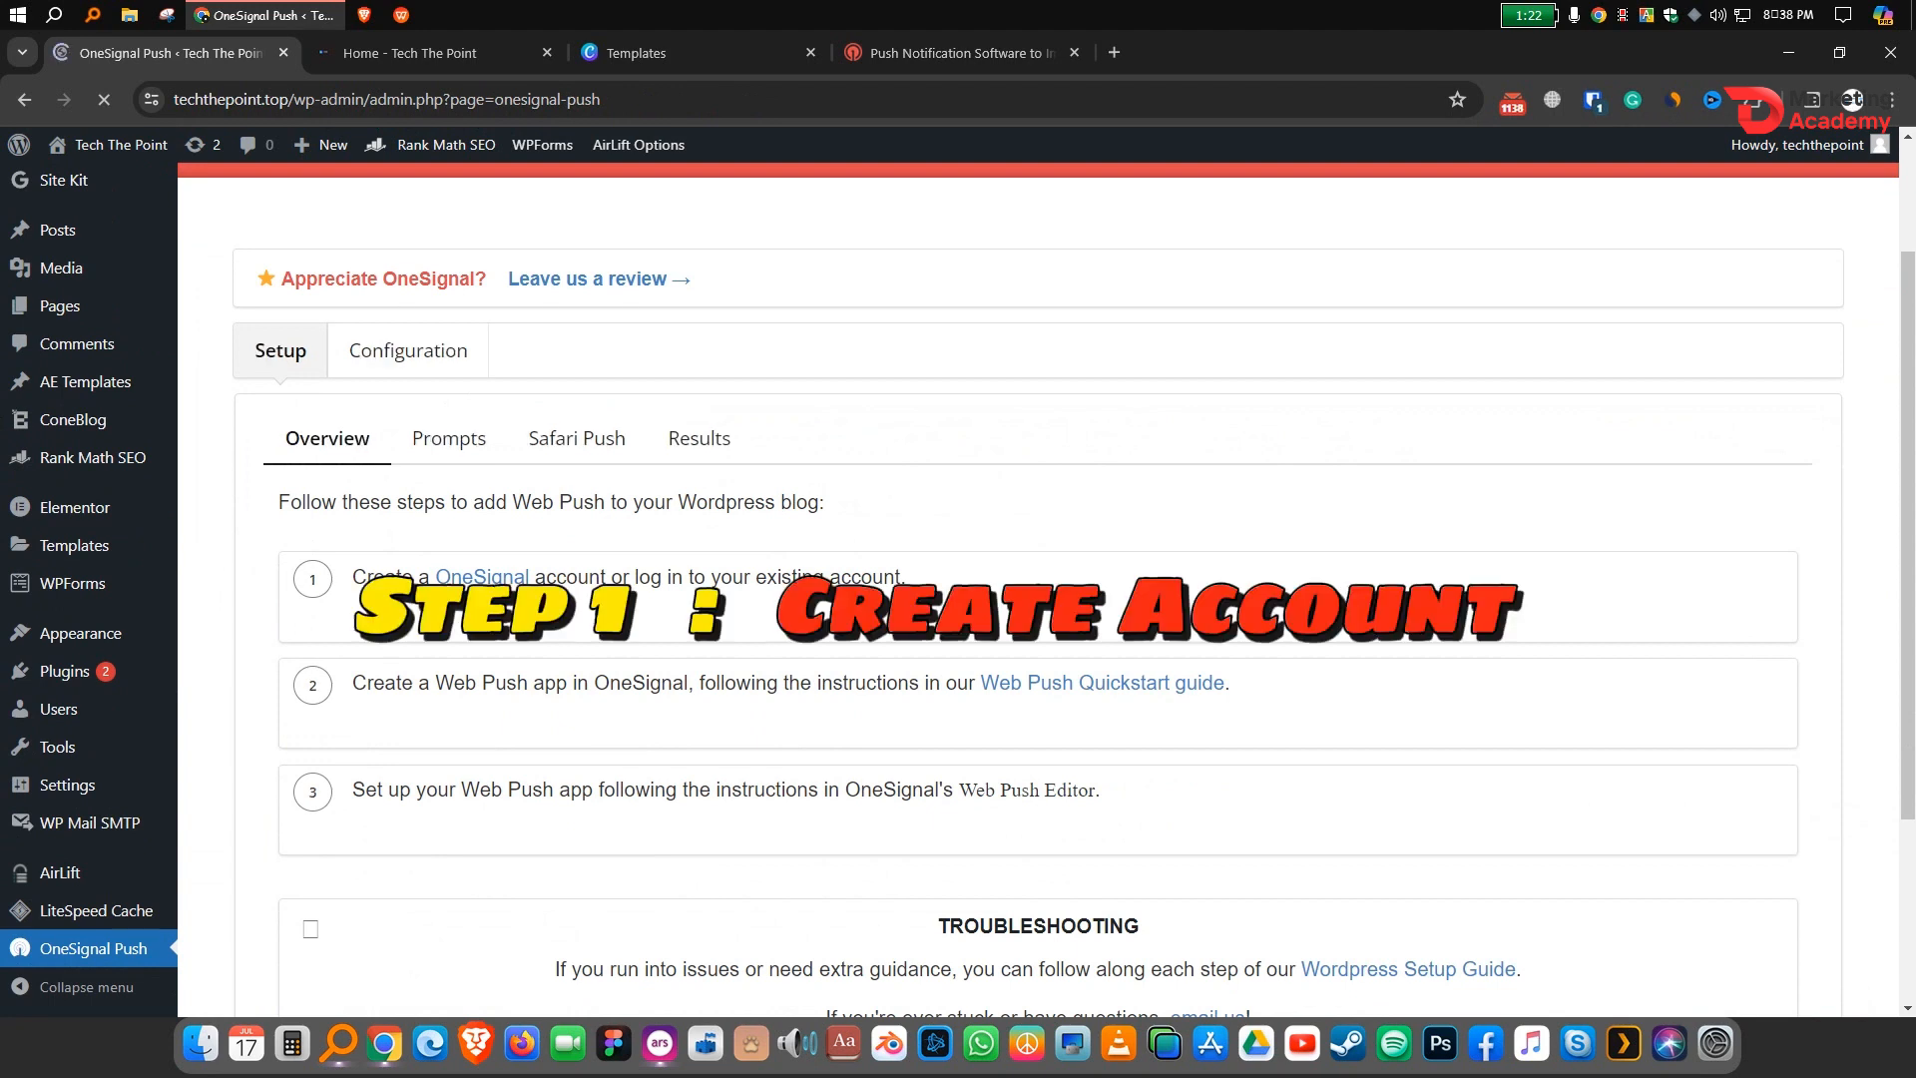
{"action": "left_click_drag", "start_coordinate": [280, 501], "coordinate": [697, 501]}
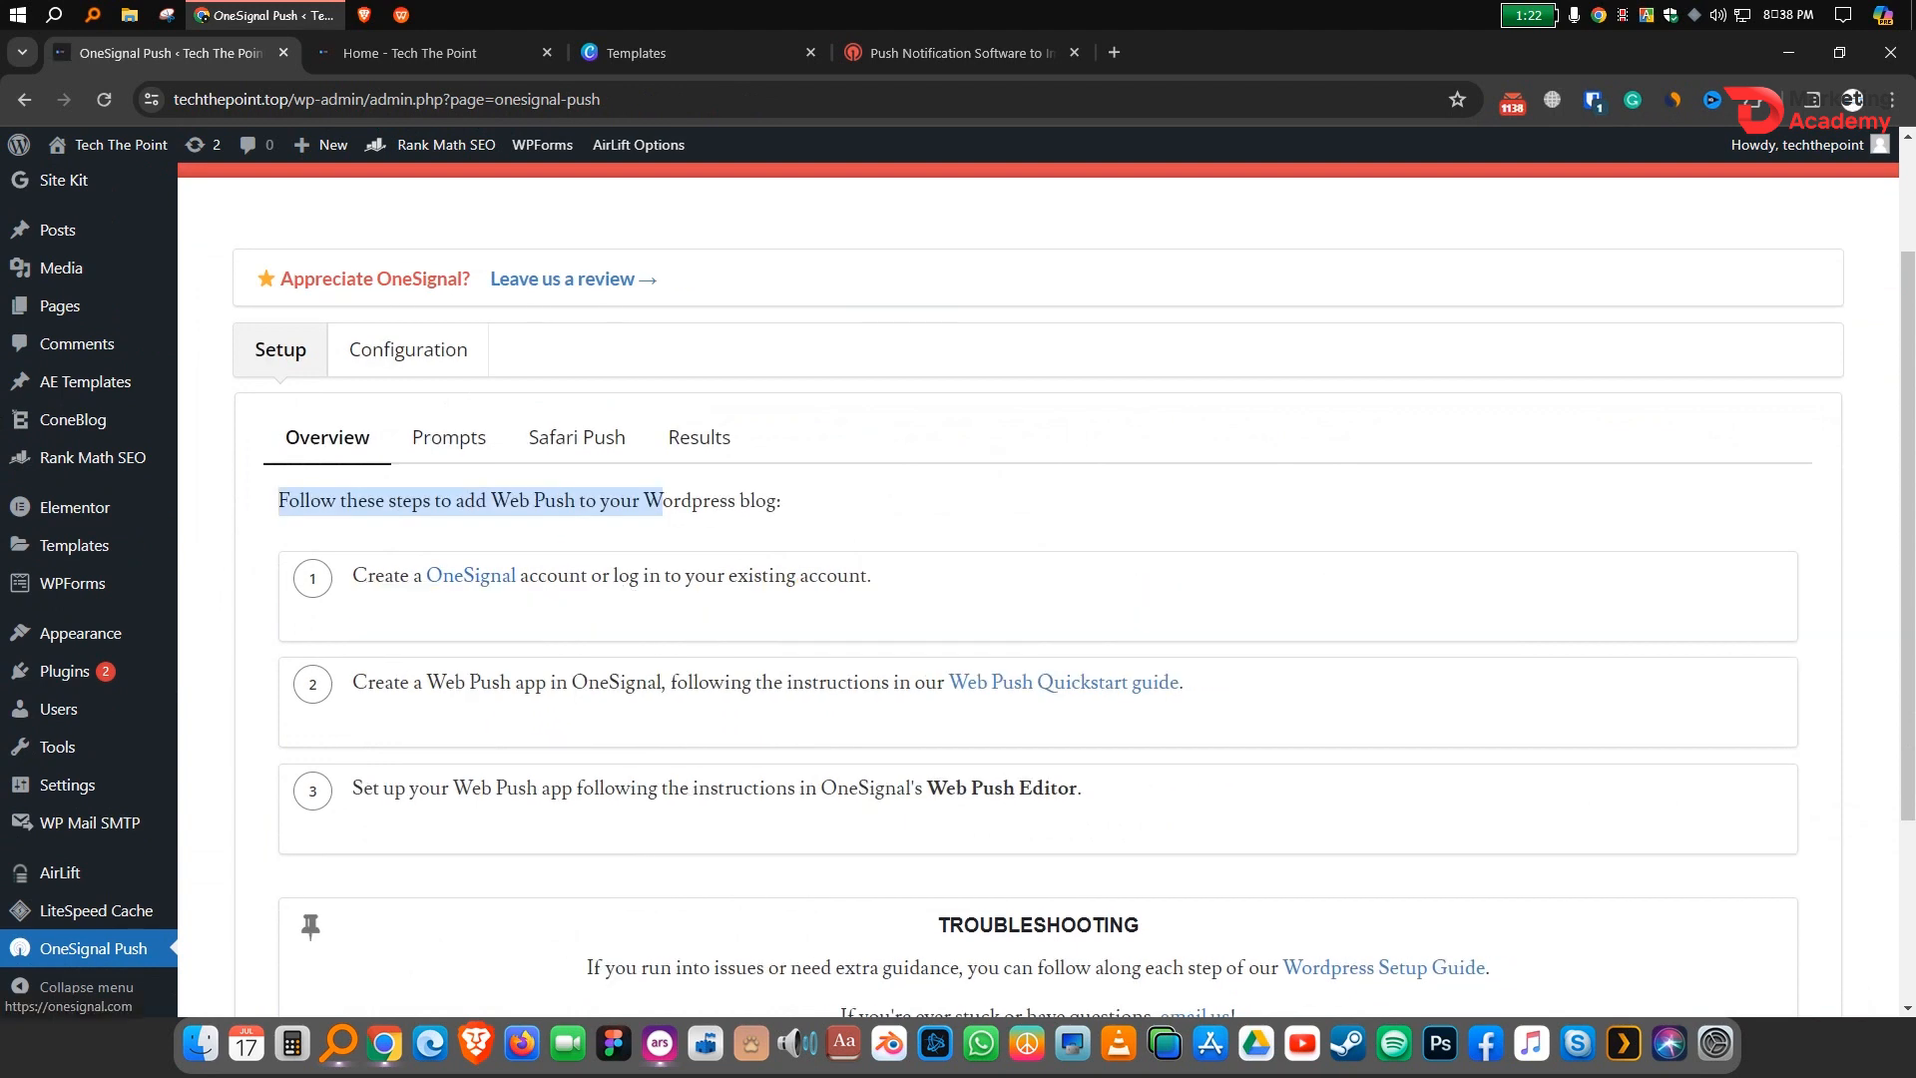
{"action": "left_click", "coordinate": [567, 604]}
{"action": "left_click_drag", "start_coordinate": [365, 682], "coordinate": [646, 682]}
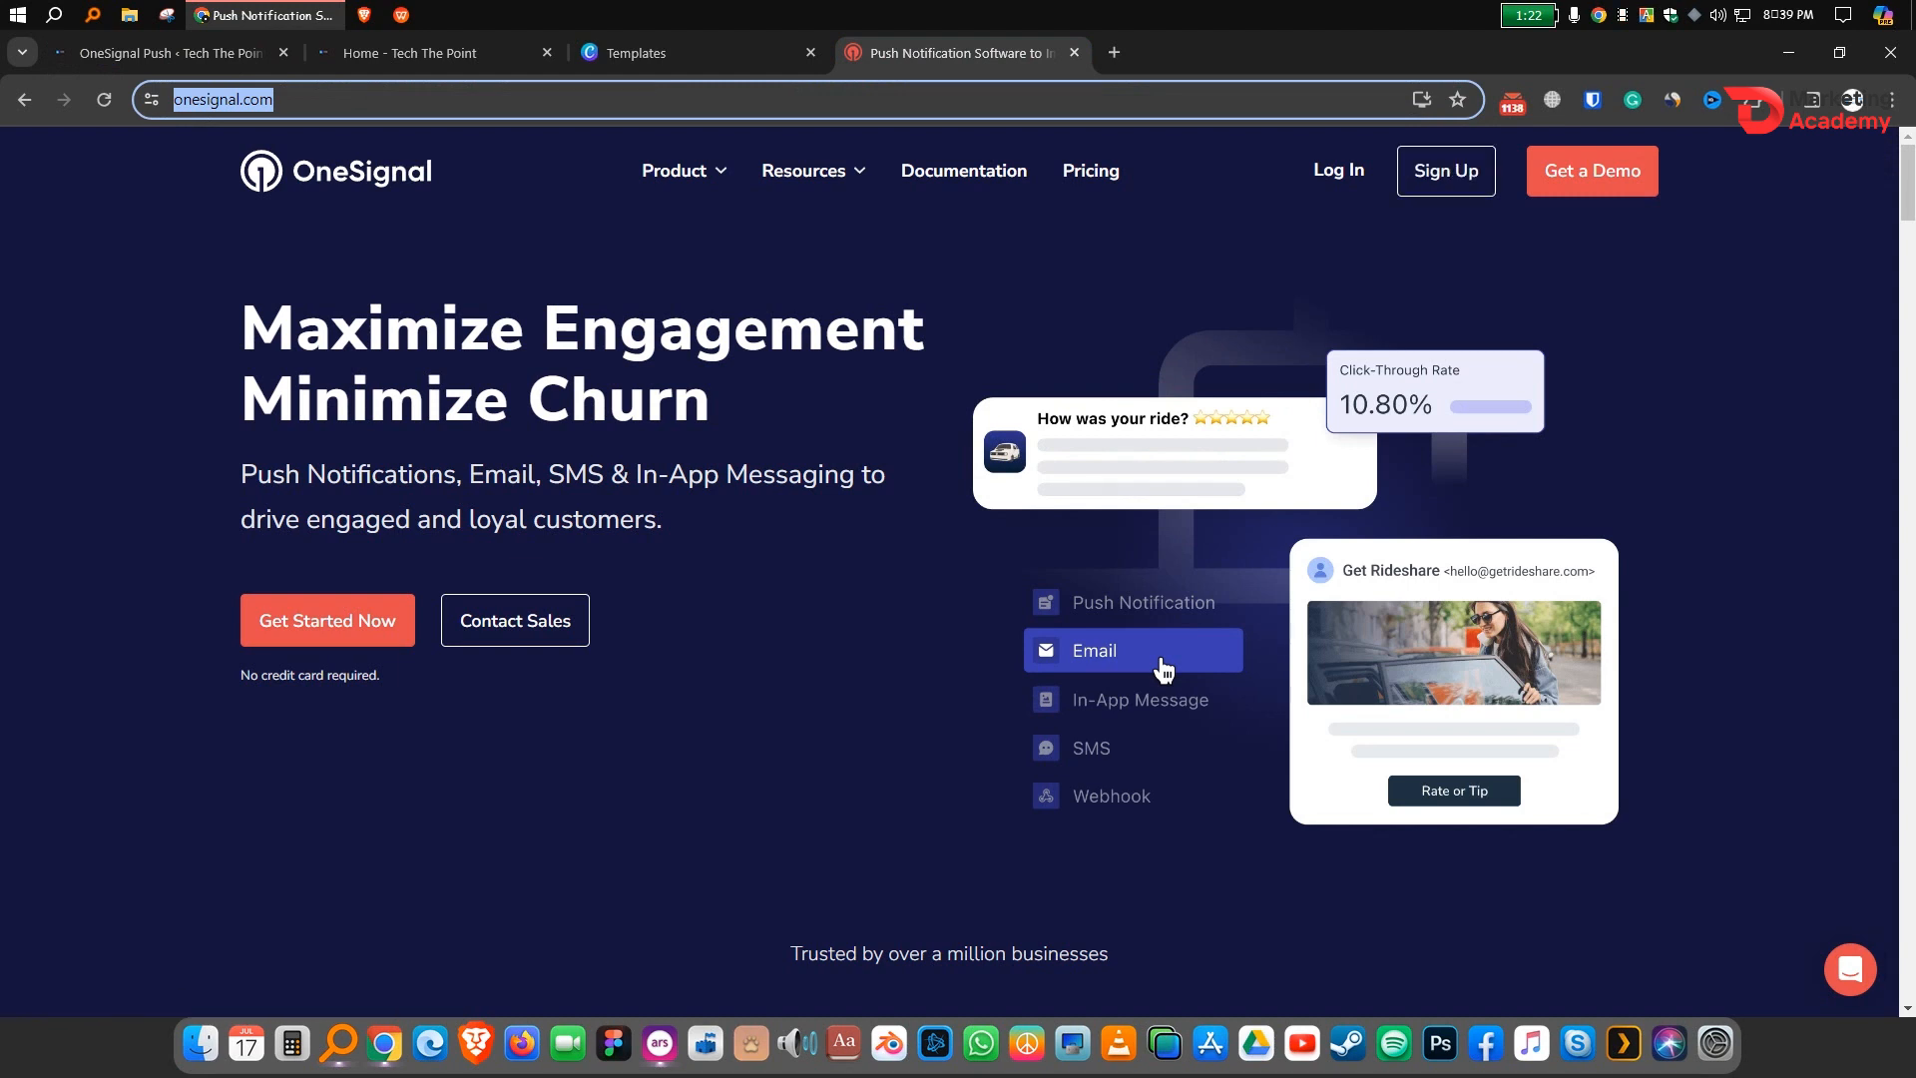
Step: Create a OneSignal account on onesignal.com with the e-mail address and account password, agreeing to the terms
{"action": "left_click", "coordinate": [1163, 669]}
{"action": "left_click", "coordinate": [1163, 668]}
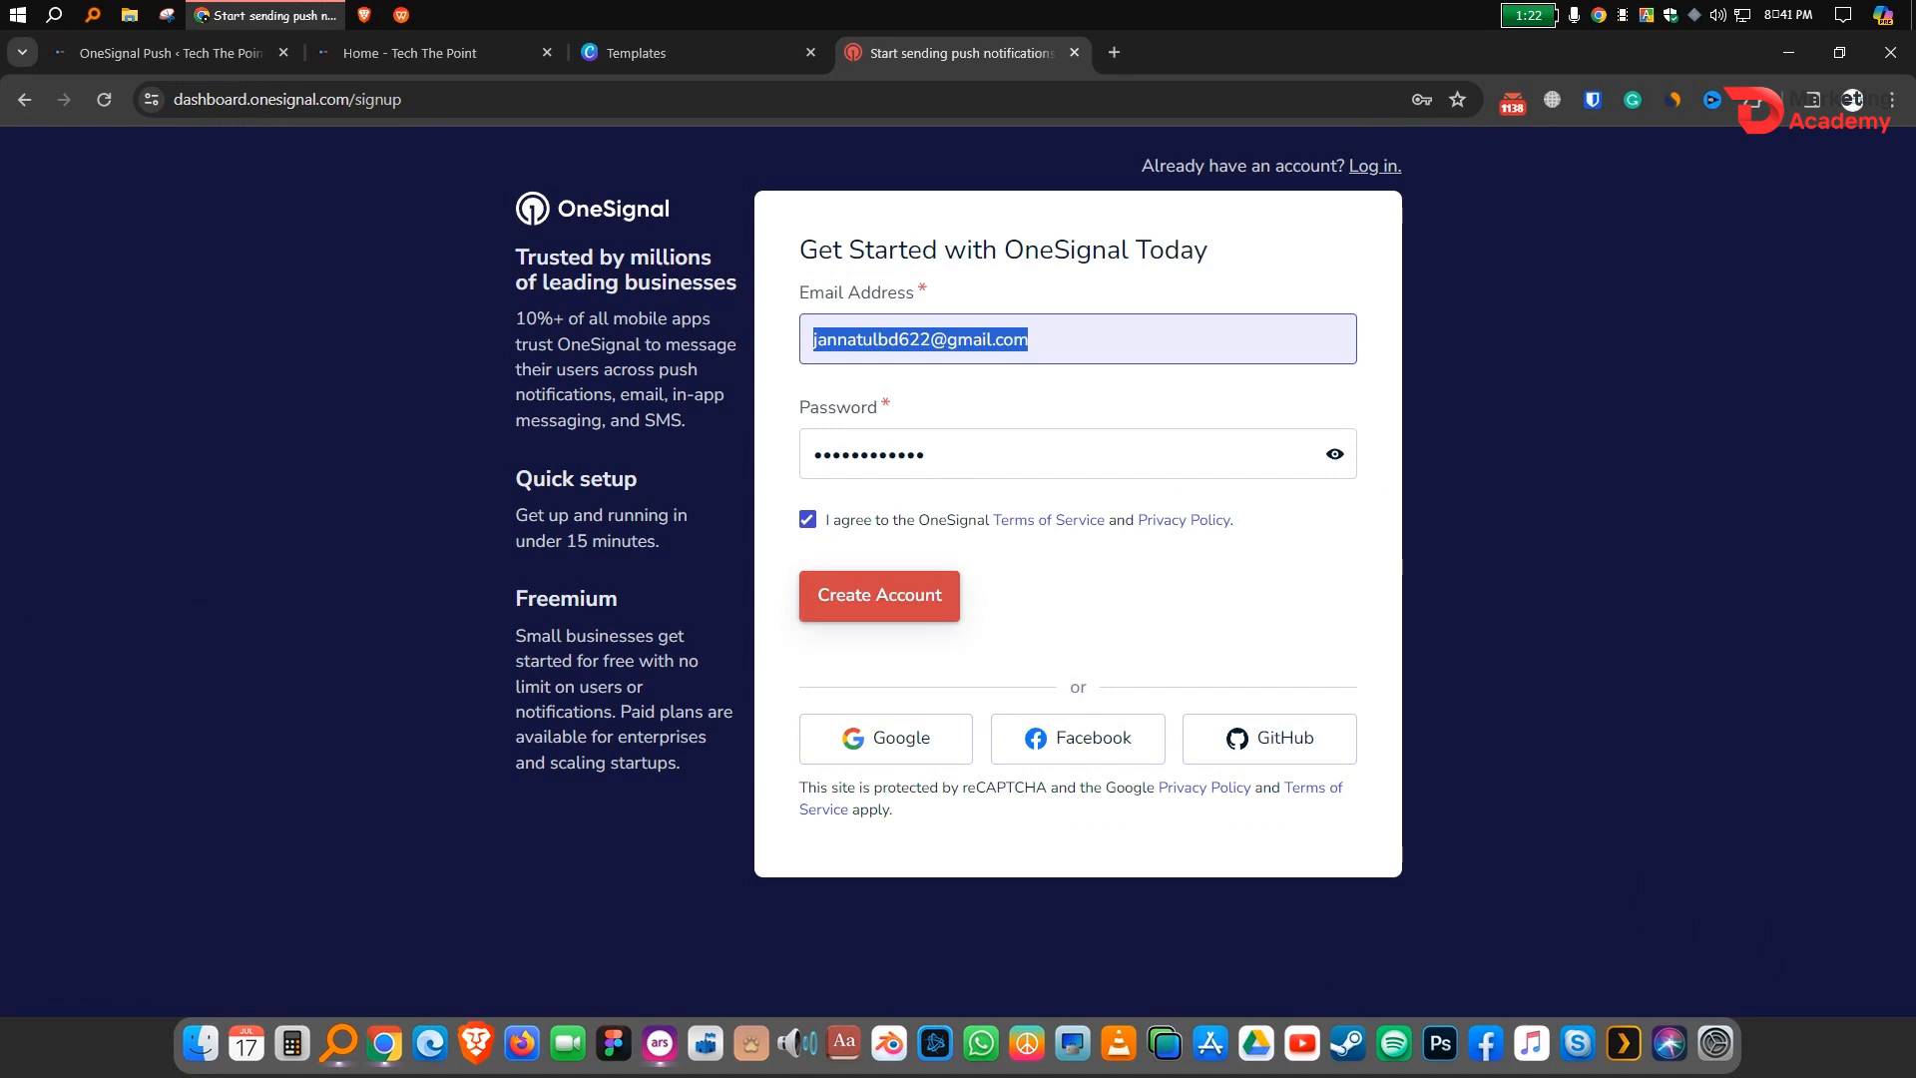
{"action": "left_click", "coordinate": [879, 595]}
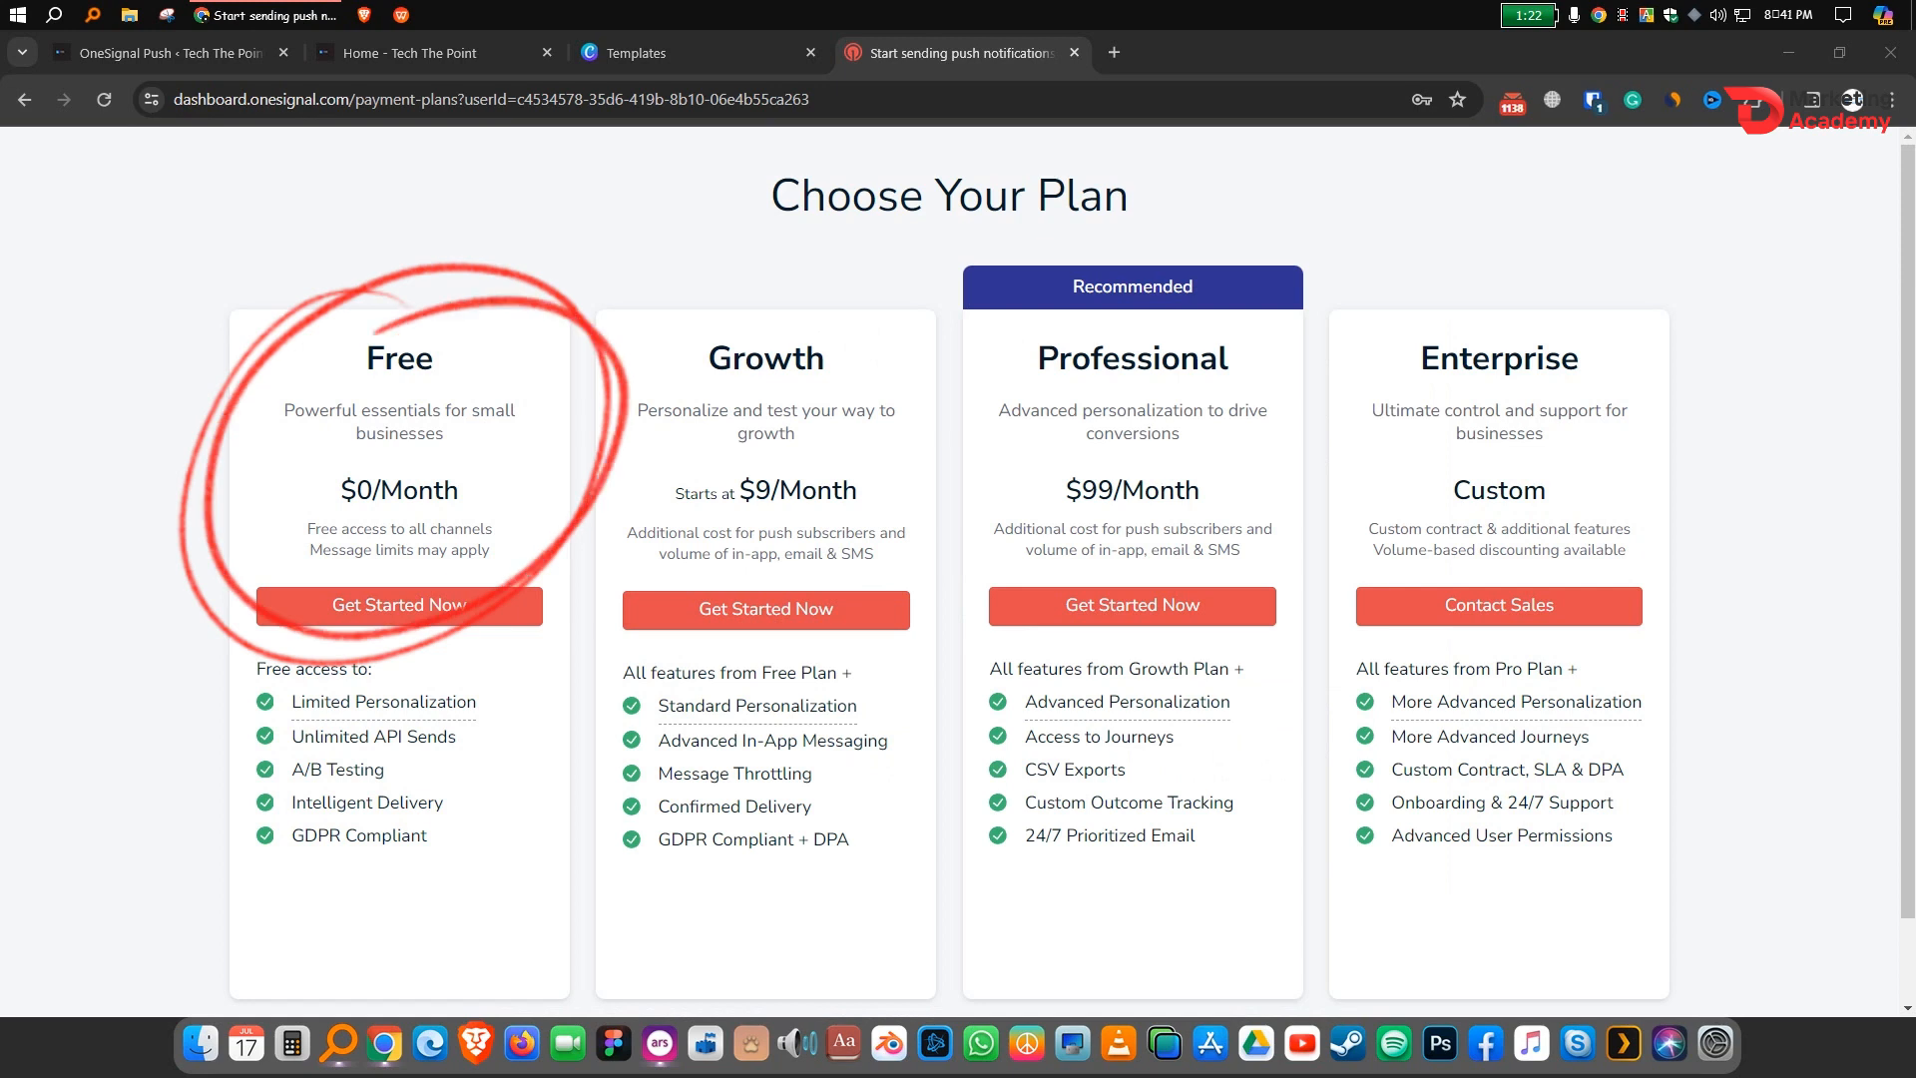
Step: Choose the Free plan at $0/Month and read the account activation instructions
{"action": "left_click_drag", "start_coordinate": [340, 490], "coordinate": [460, 491]}
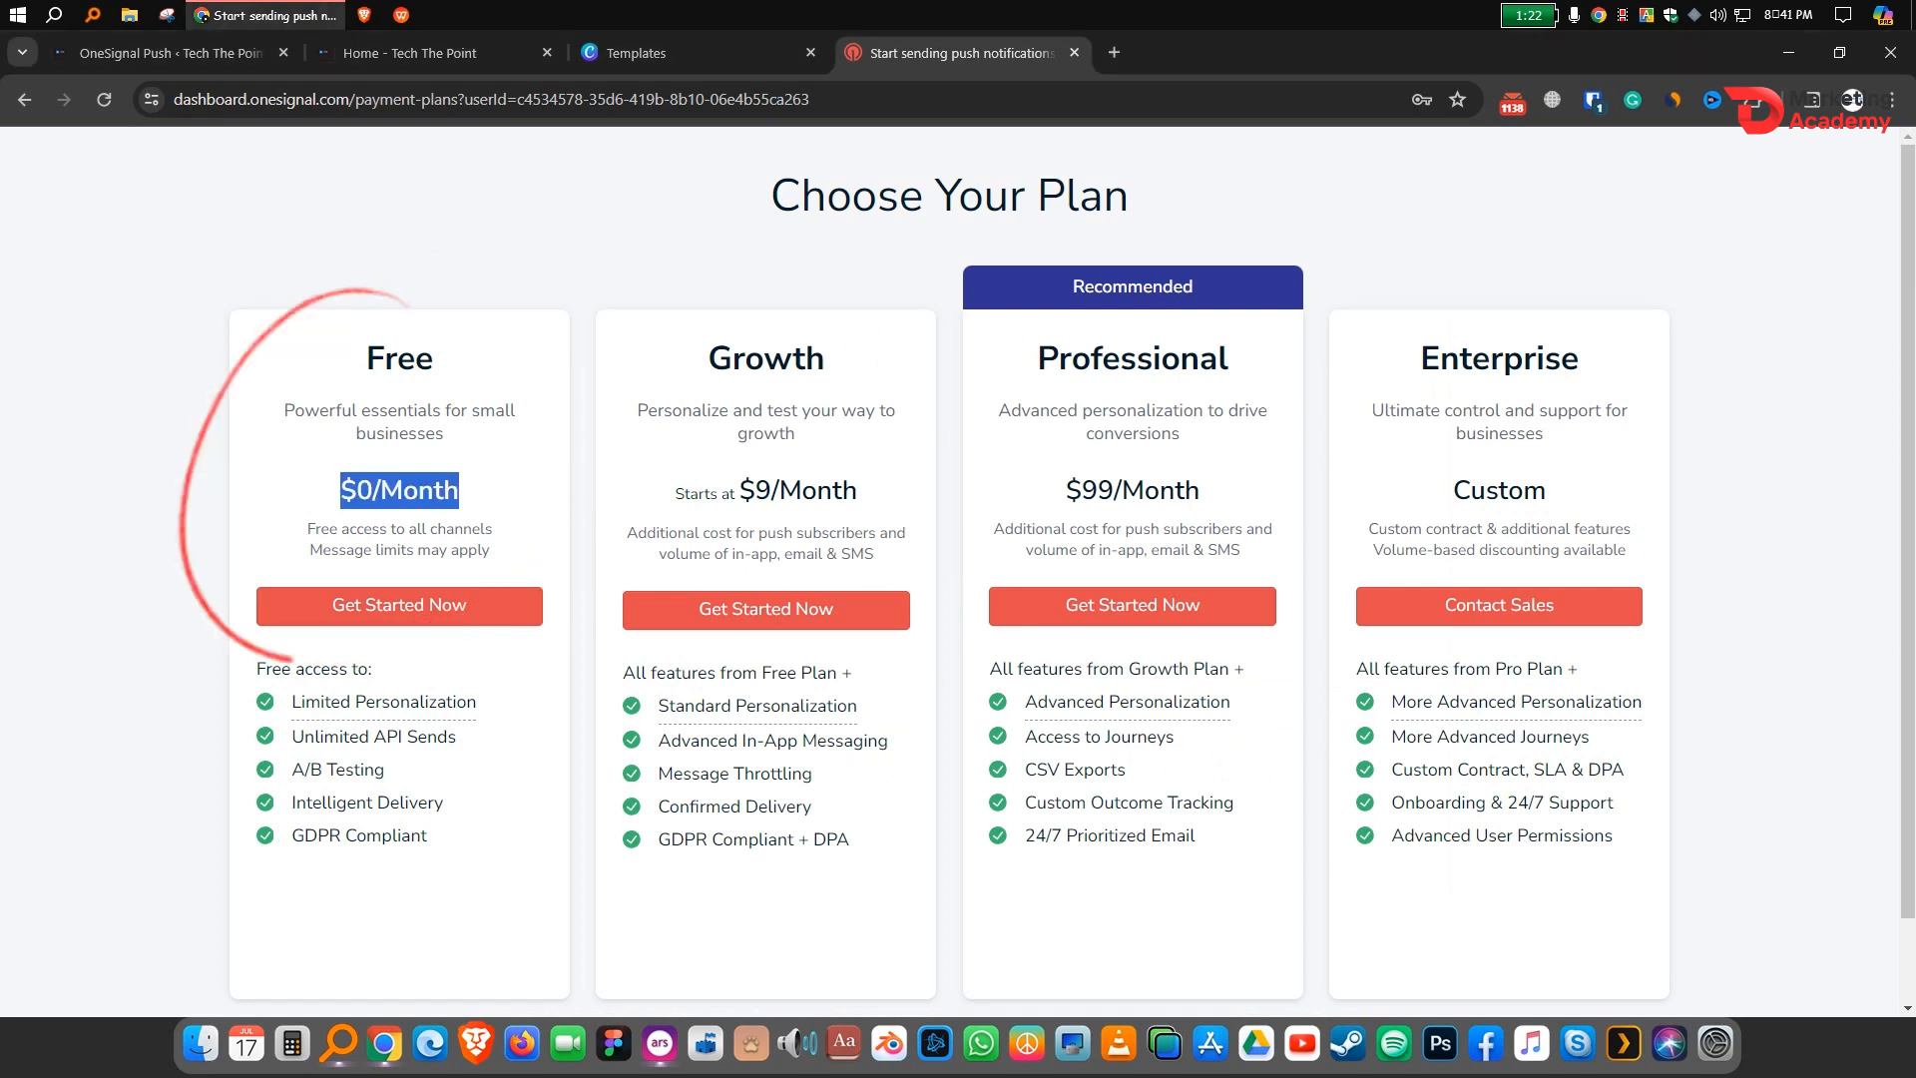
{"action": "mouse_move", "coordinate": [384, 703]}
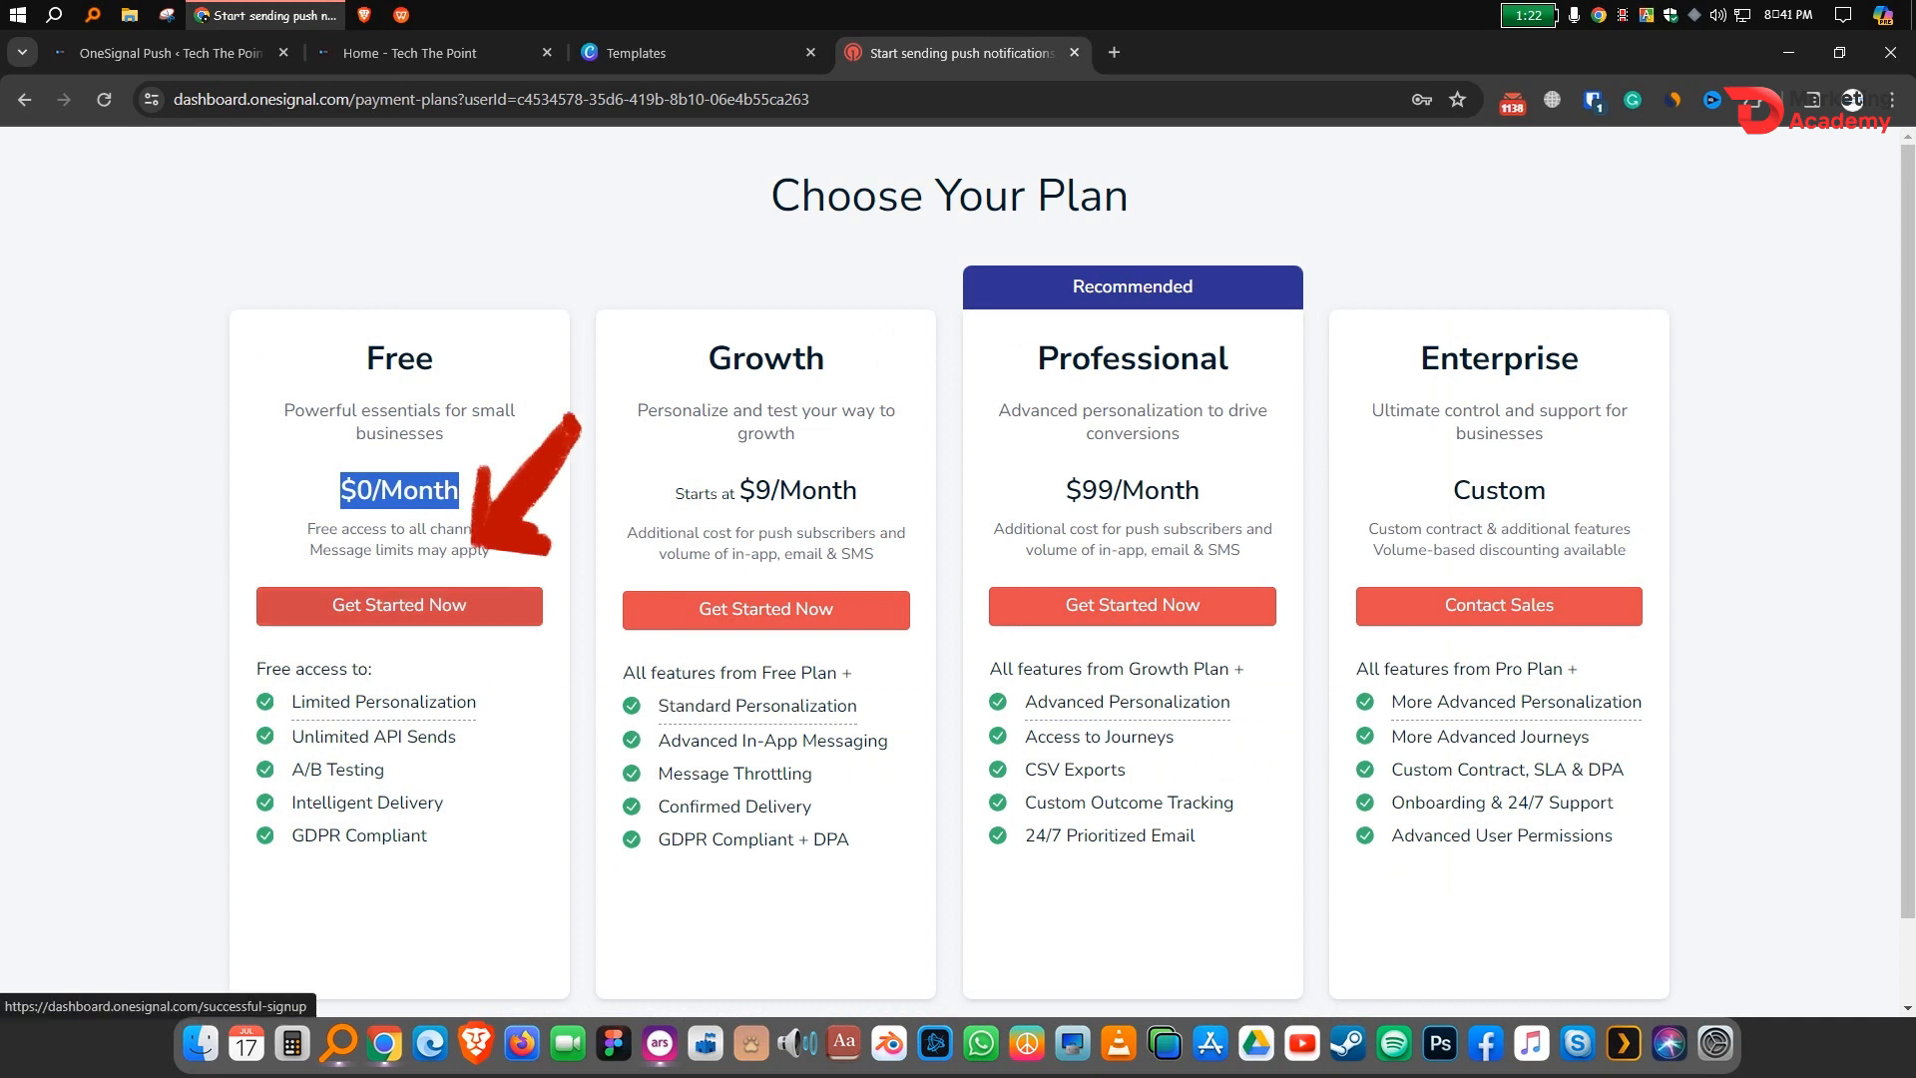
{"action": "left_click", "coordinate": [399, 604]}
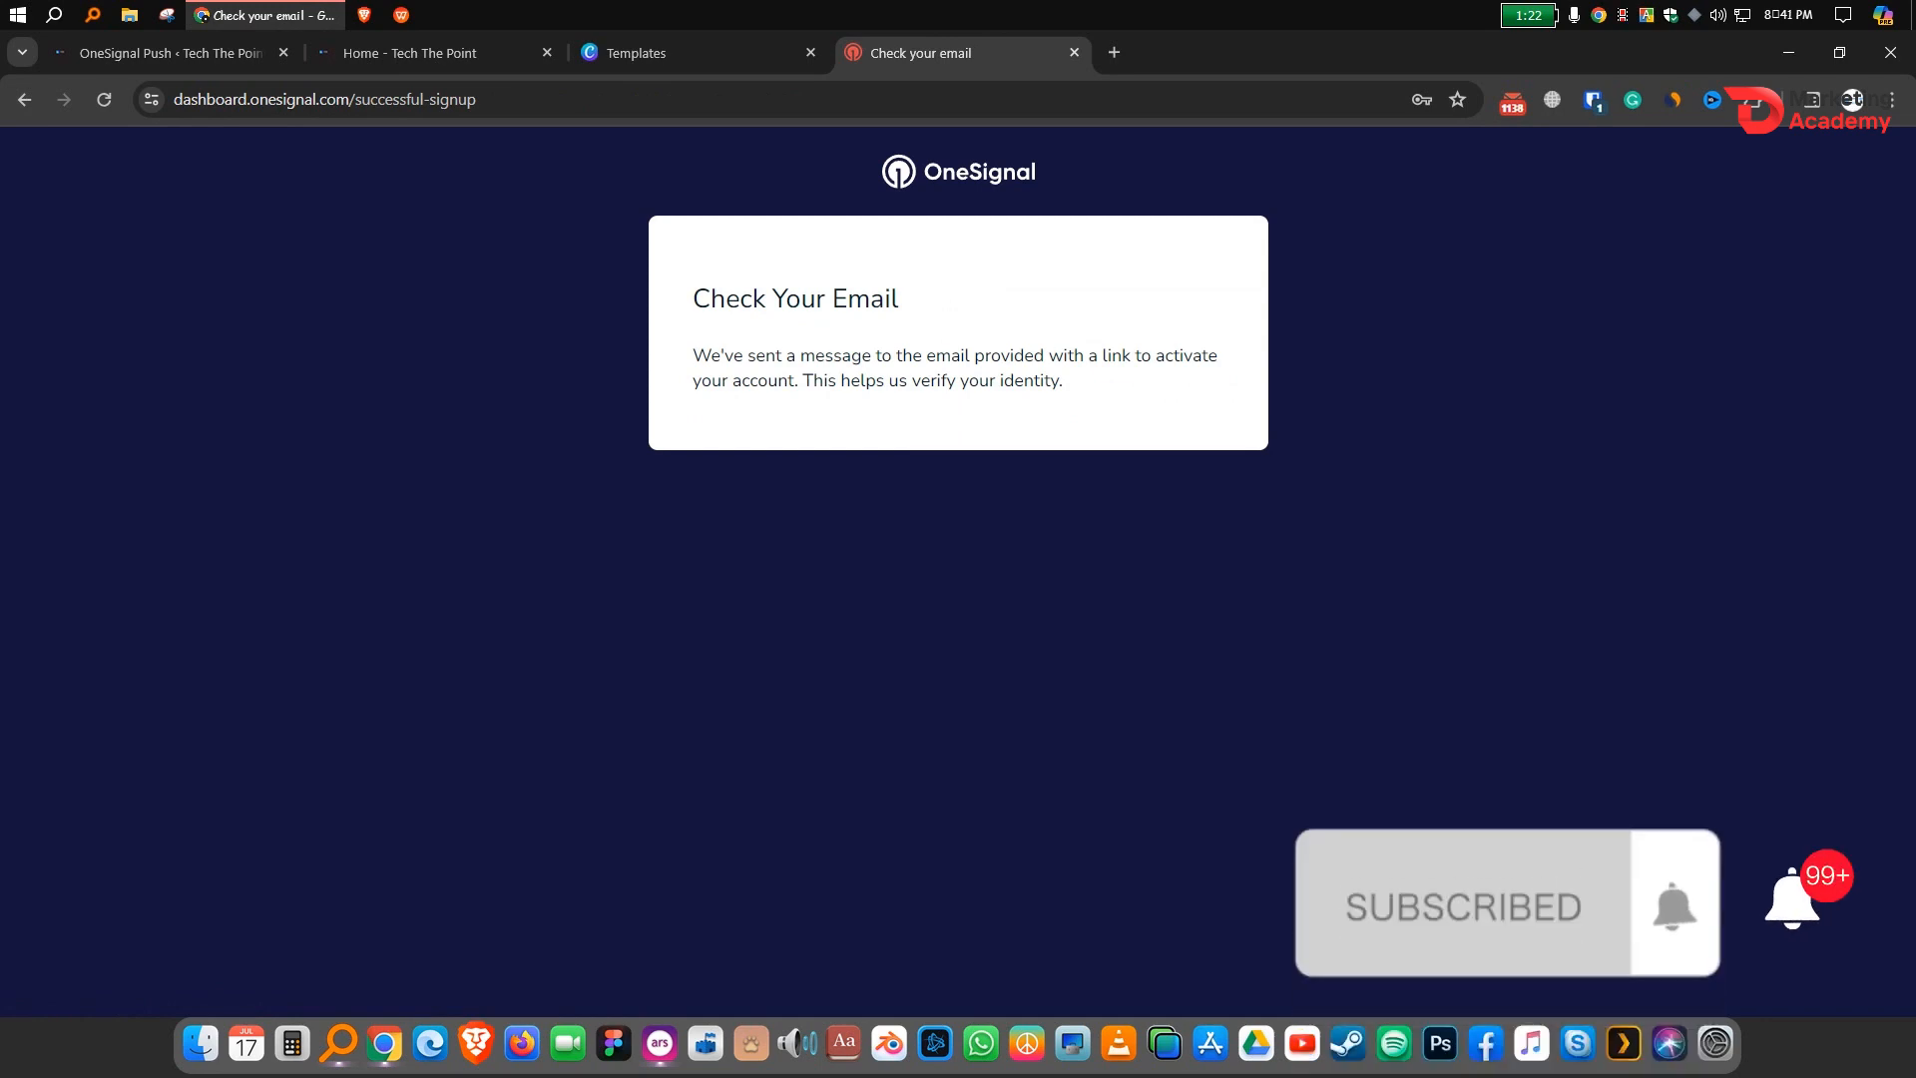
{"action": "left_click_drag", "start_coordinate": [692, 356], "coordinate": [1064, 380]}
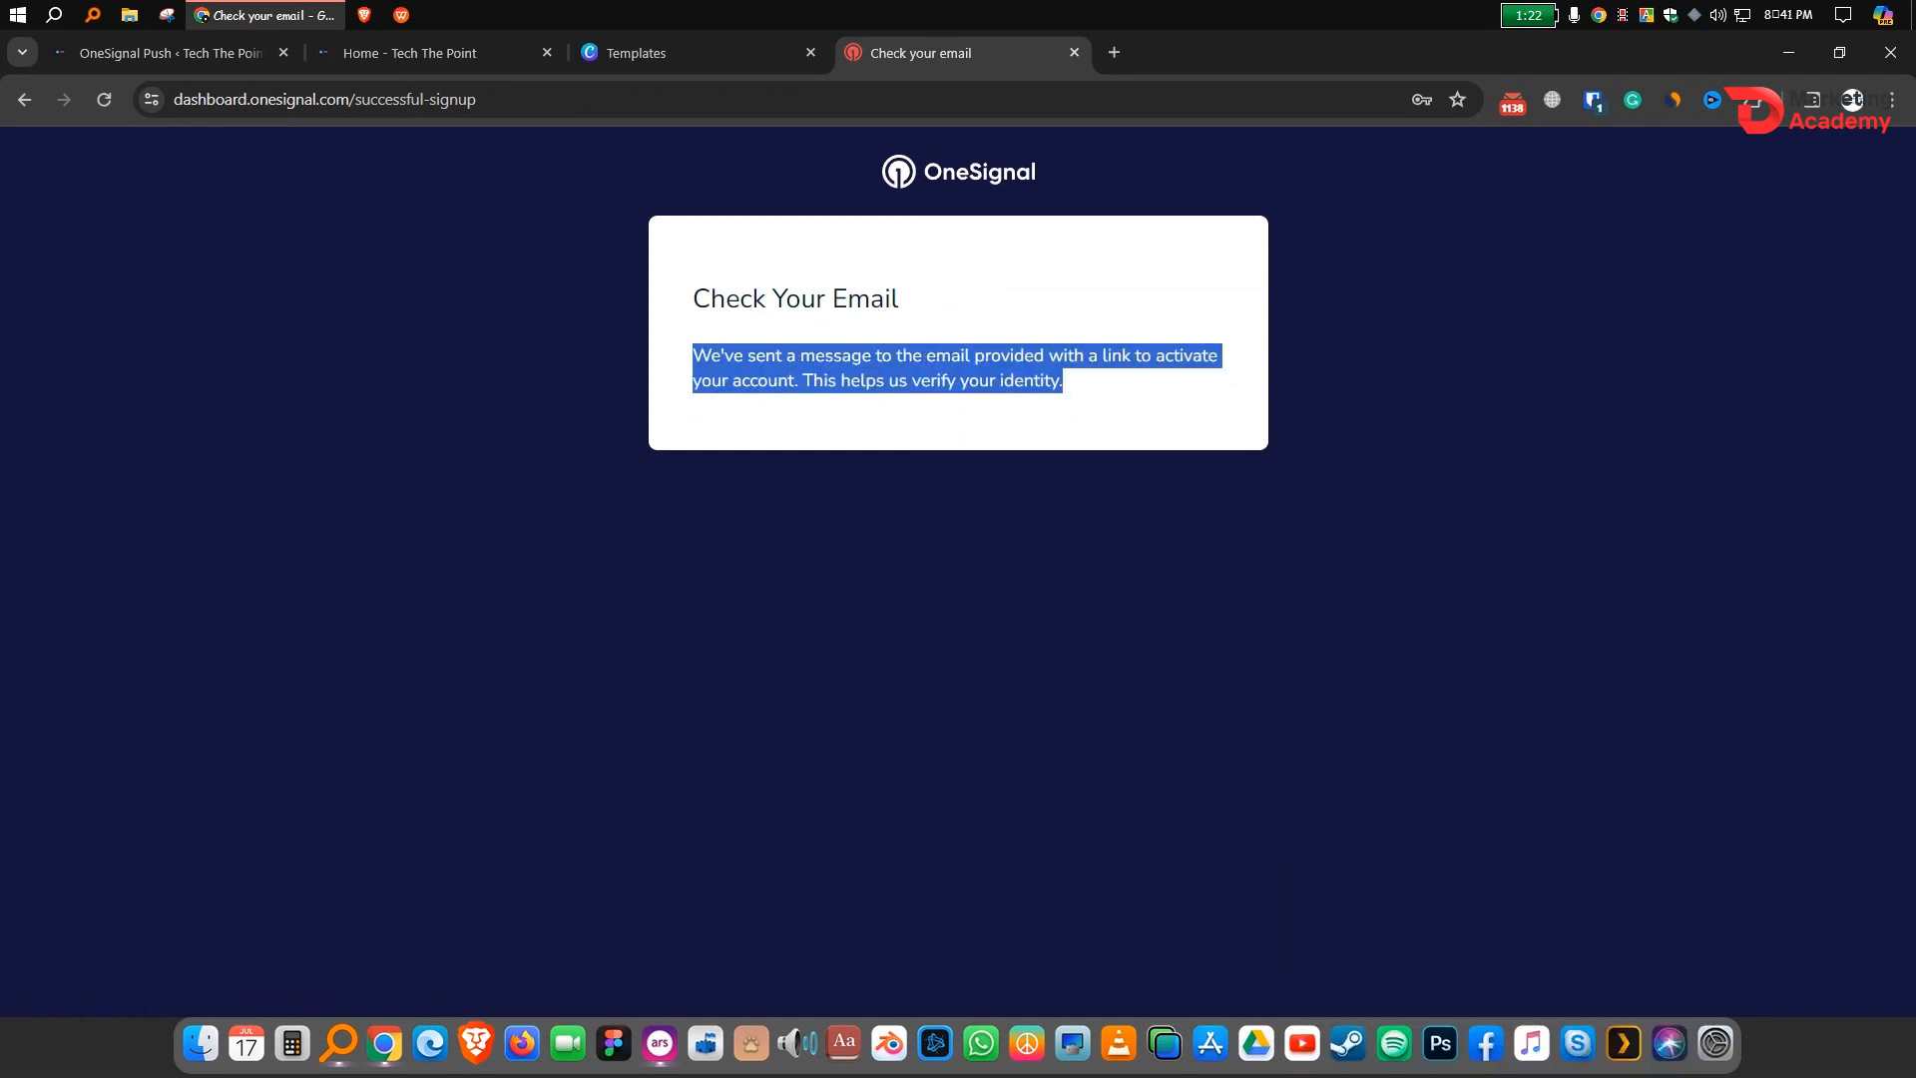
{"action": "left_click", "coordinate": [1070, 391]}
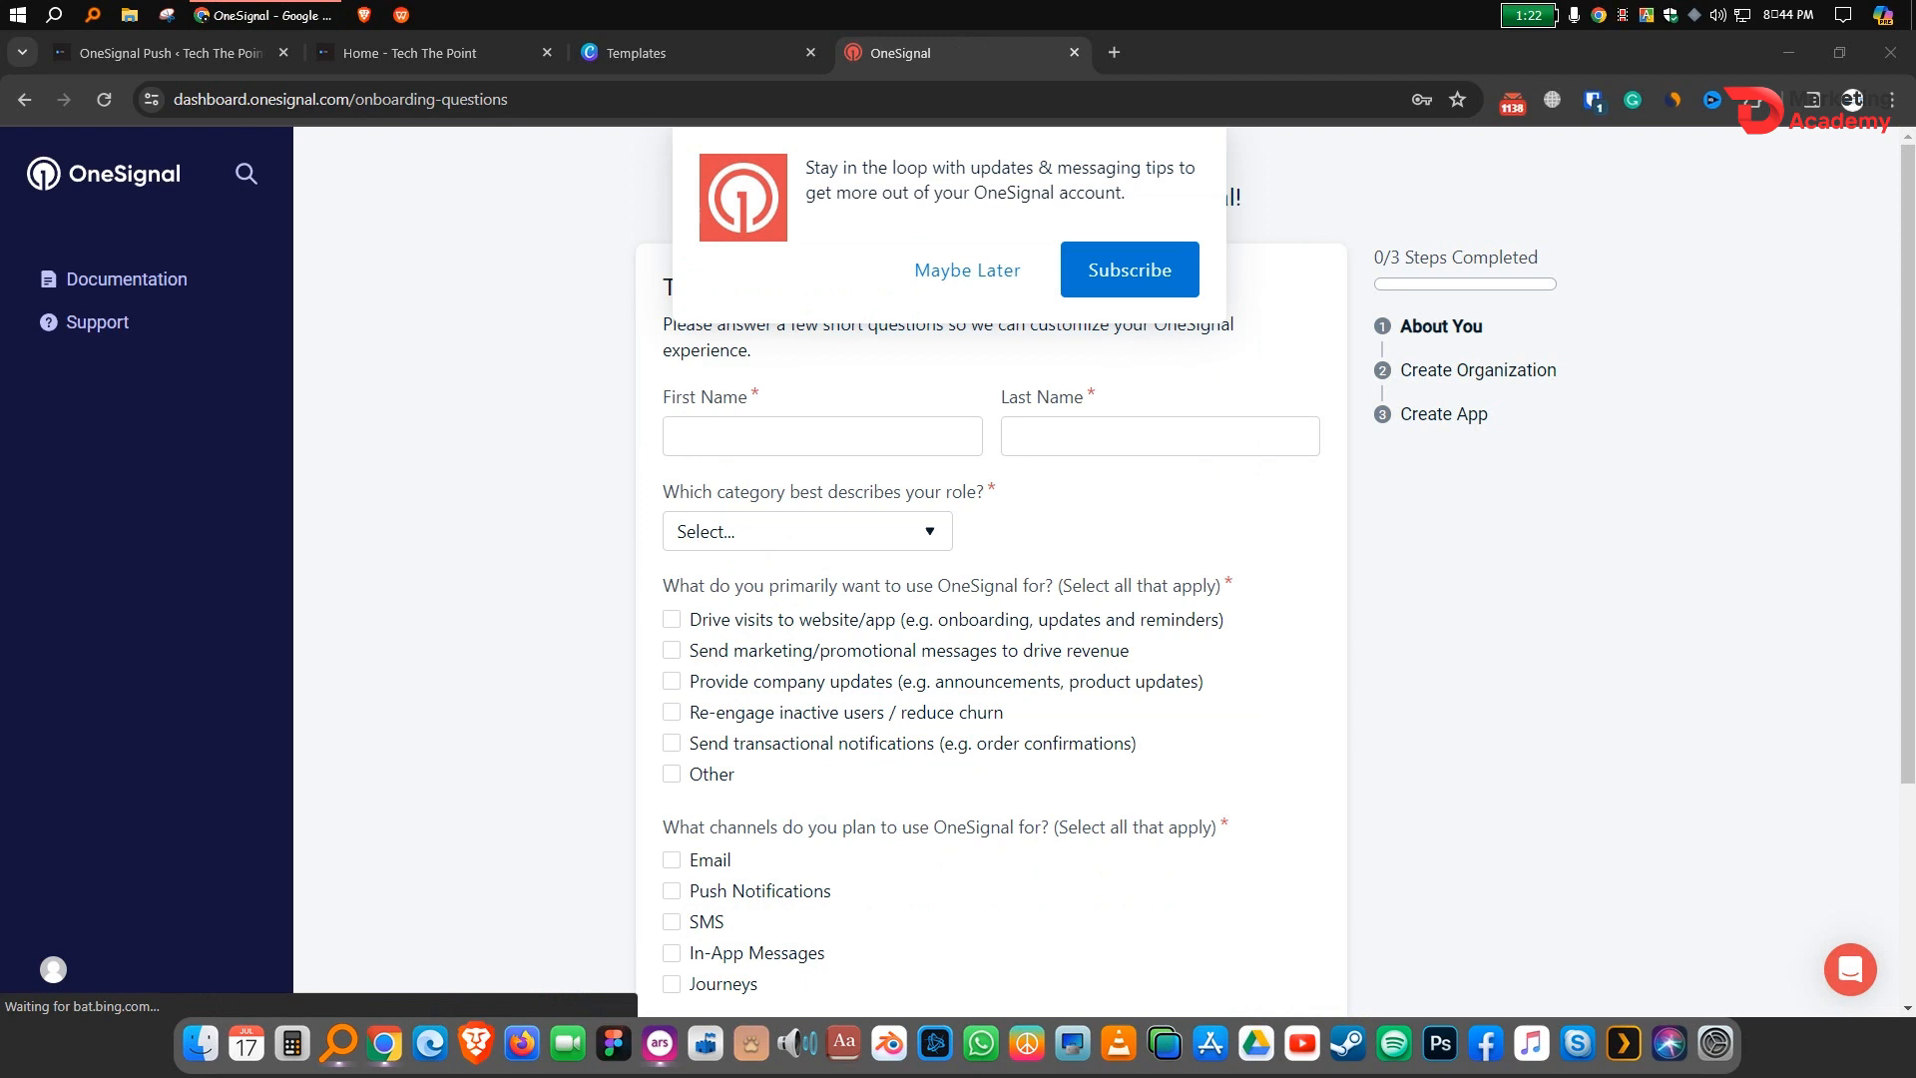
Step: Dismiss the updates subscription offer and fill in the onboarding questions with the Marketing role, marketing/promotional messages and Push Notifications
{"action": "left_click", "coordinate": [967, 270]}
{"action": "scroll", "coordinate": [671, 680], "scroll_direction": "down", "scroll_amount": 1}
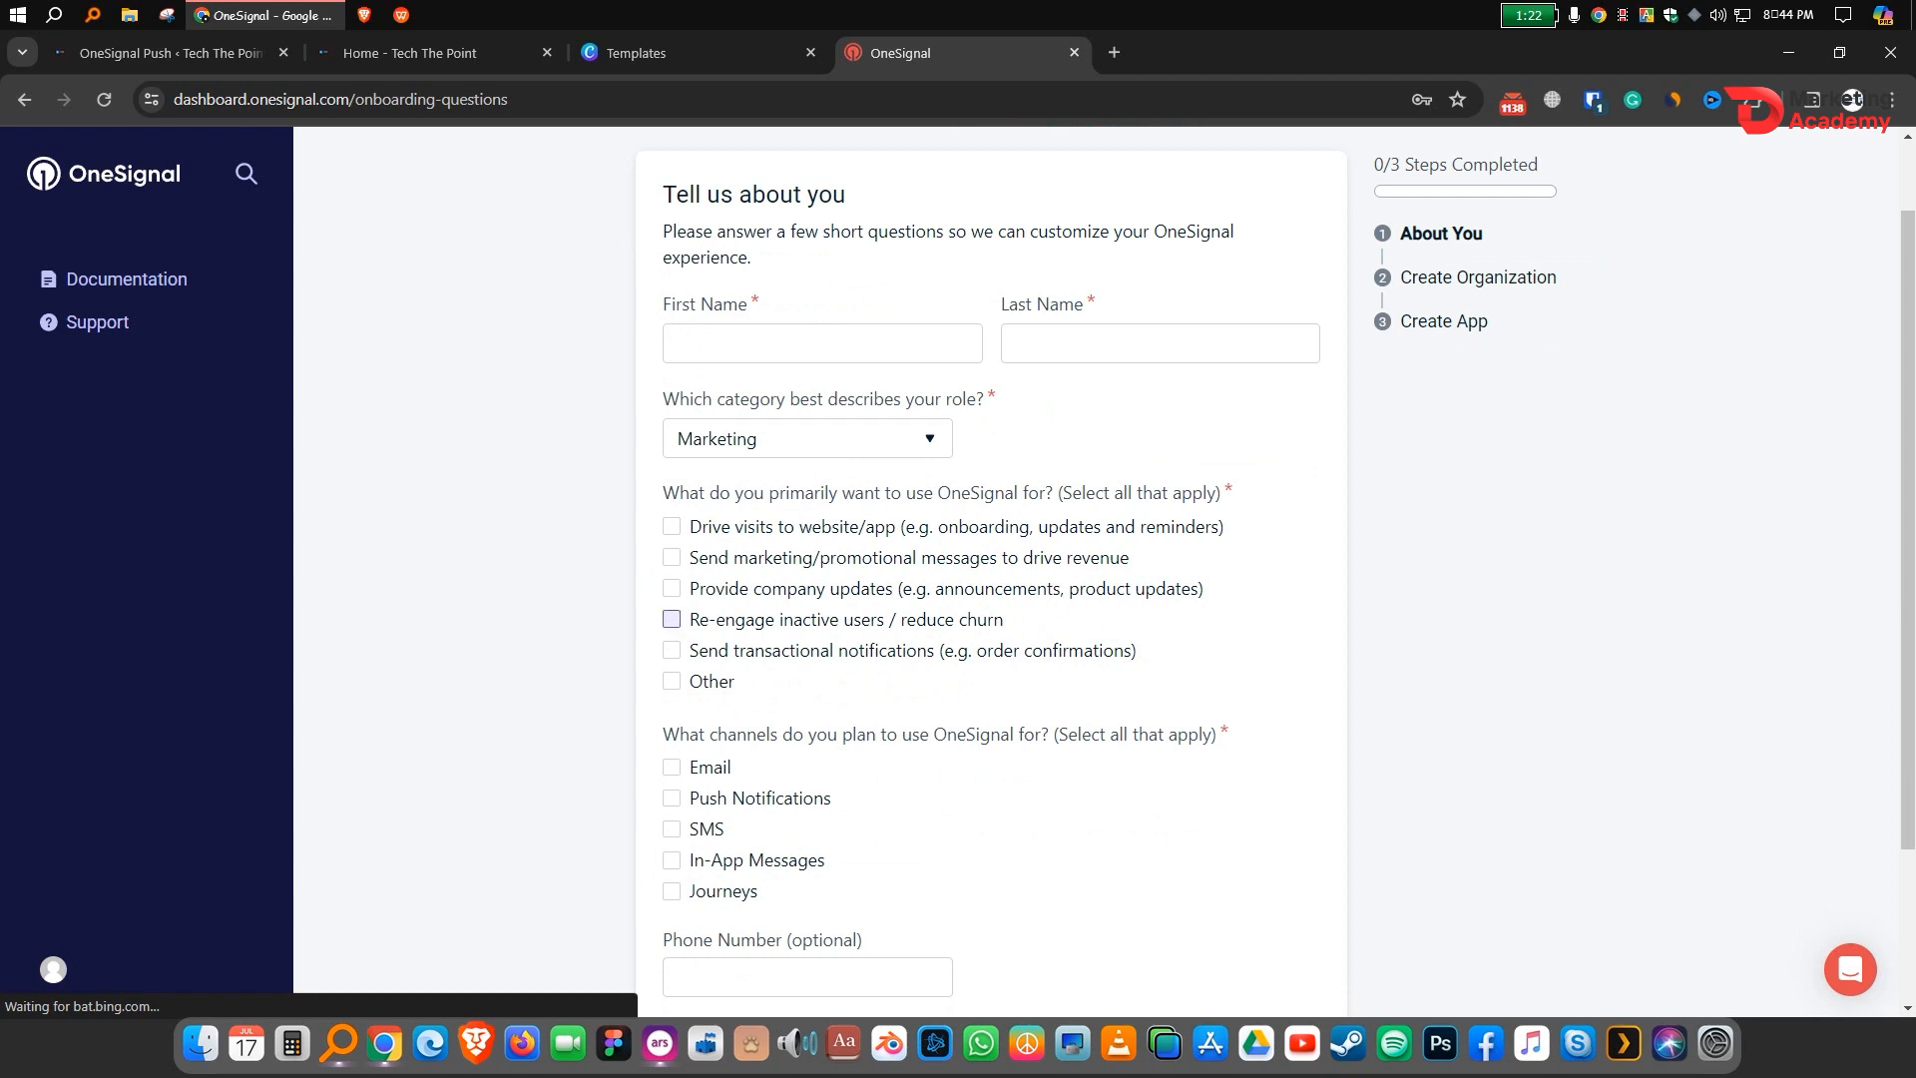
{"action": "left_click", "coordinate": [671, 557]}
{"action": "scroll", "coordinate": [672, 587], "scroll_direction": "down", "scroll_amount": 2}
{"action": "left_click", "coordinate": [672, 797]}
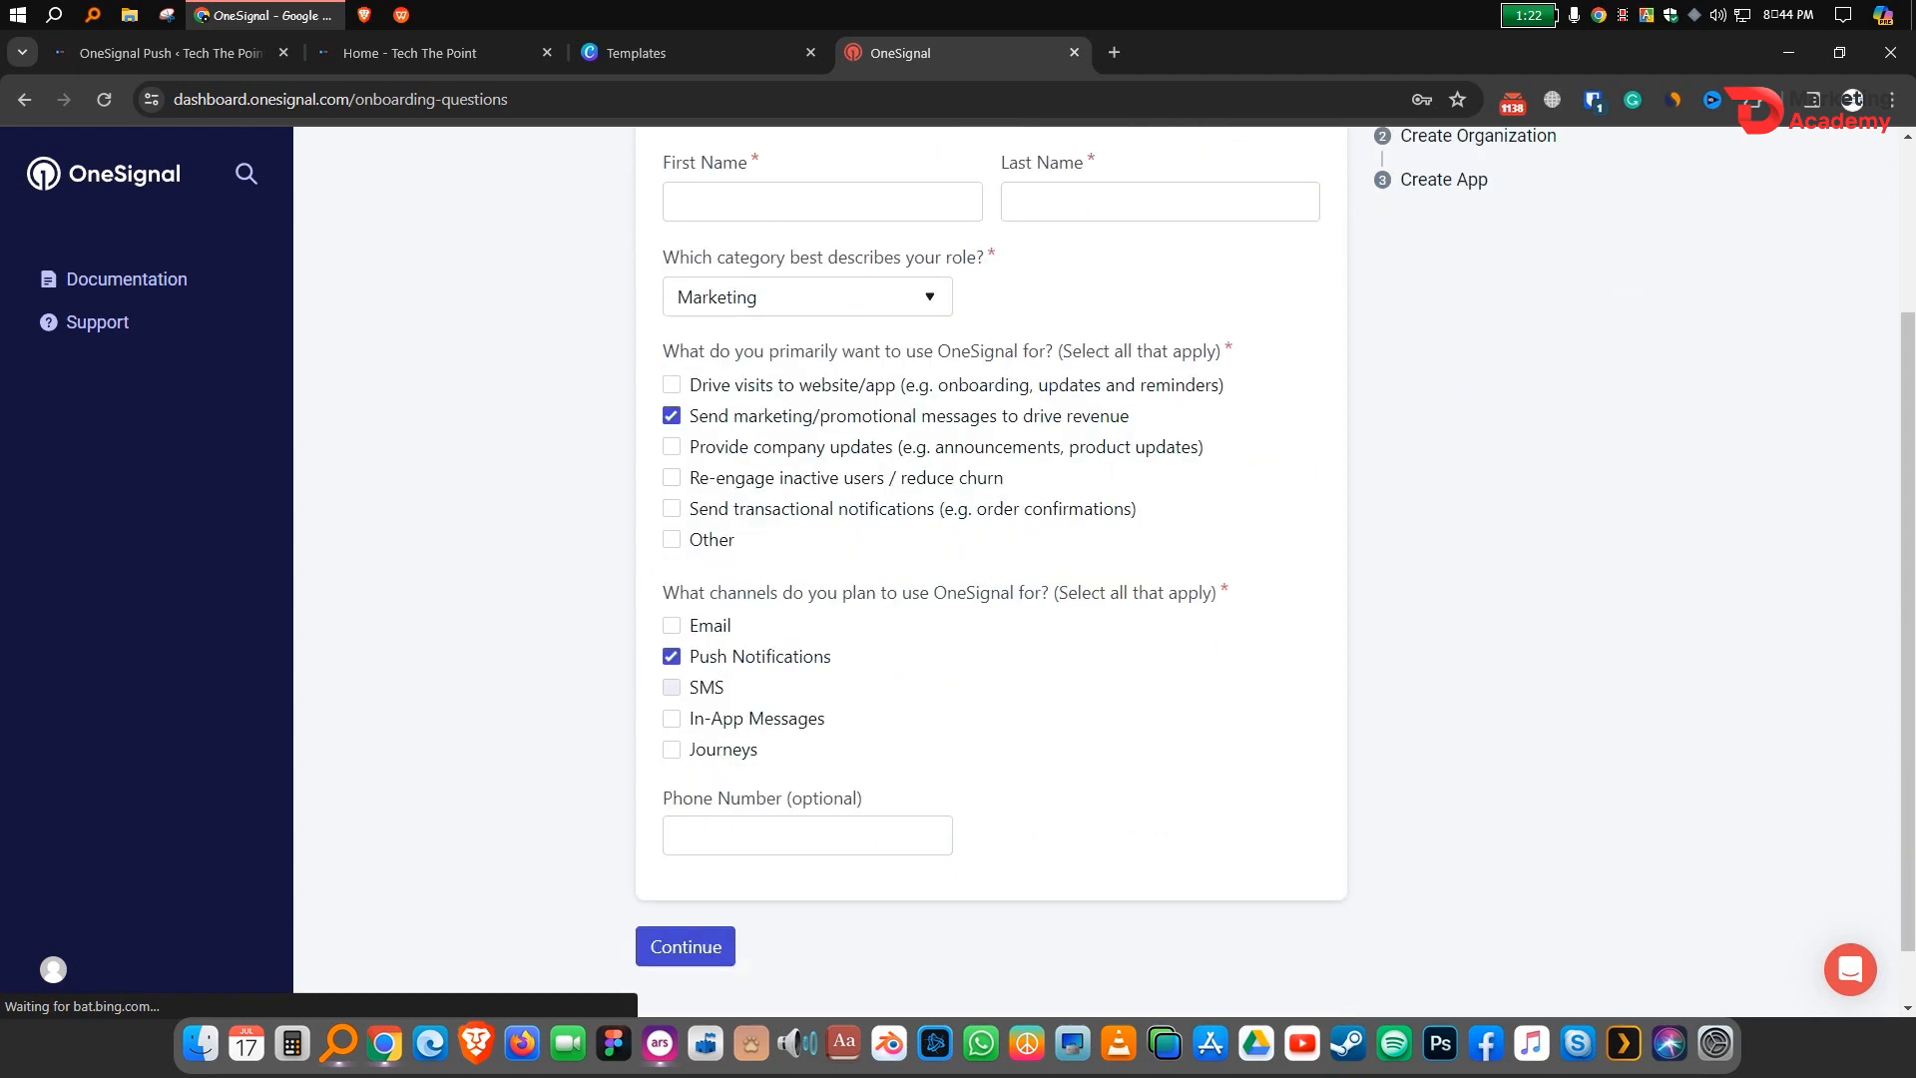
{"action": "scroll", "coordinate": [672, 686], "scroll_direction": "down", "scroll_amount": 1}
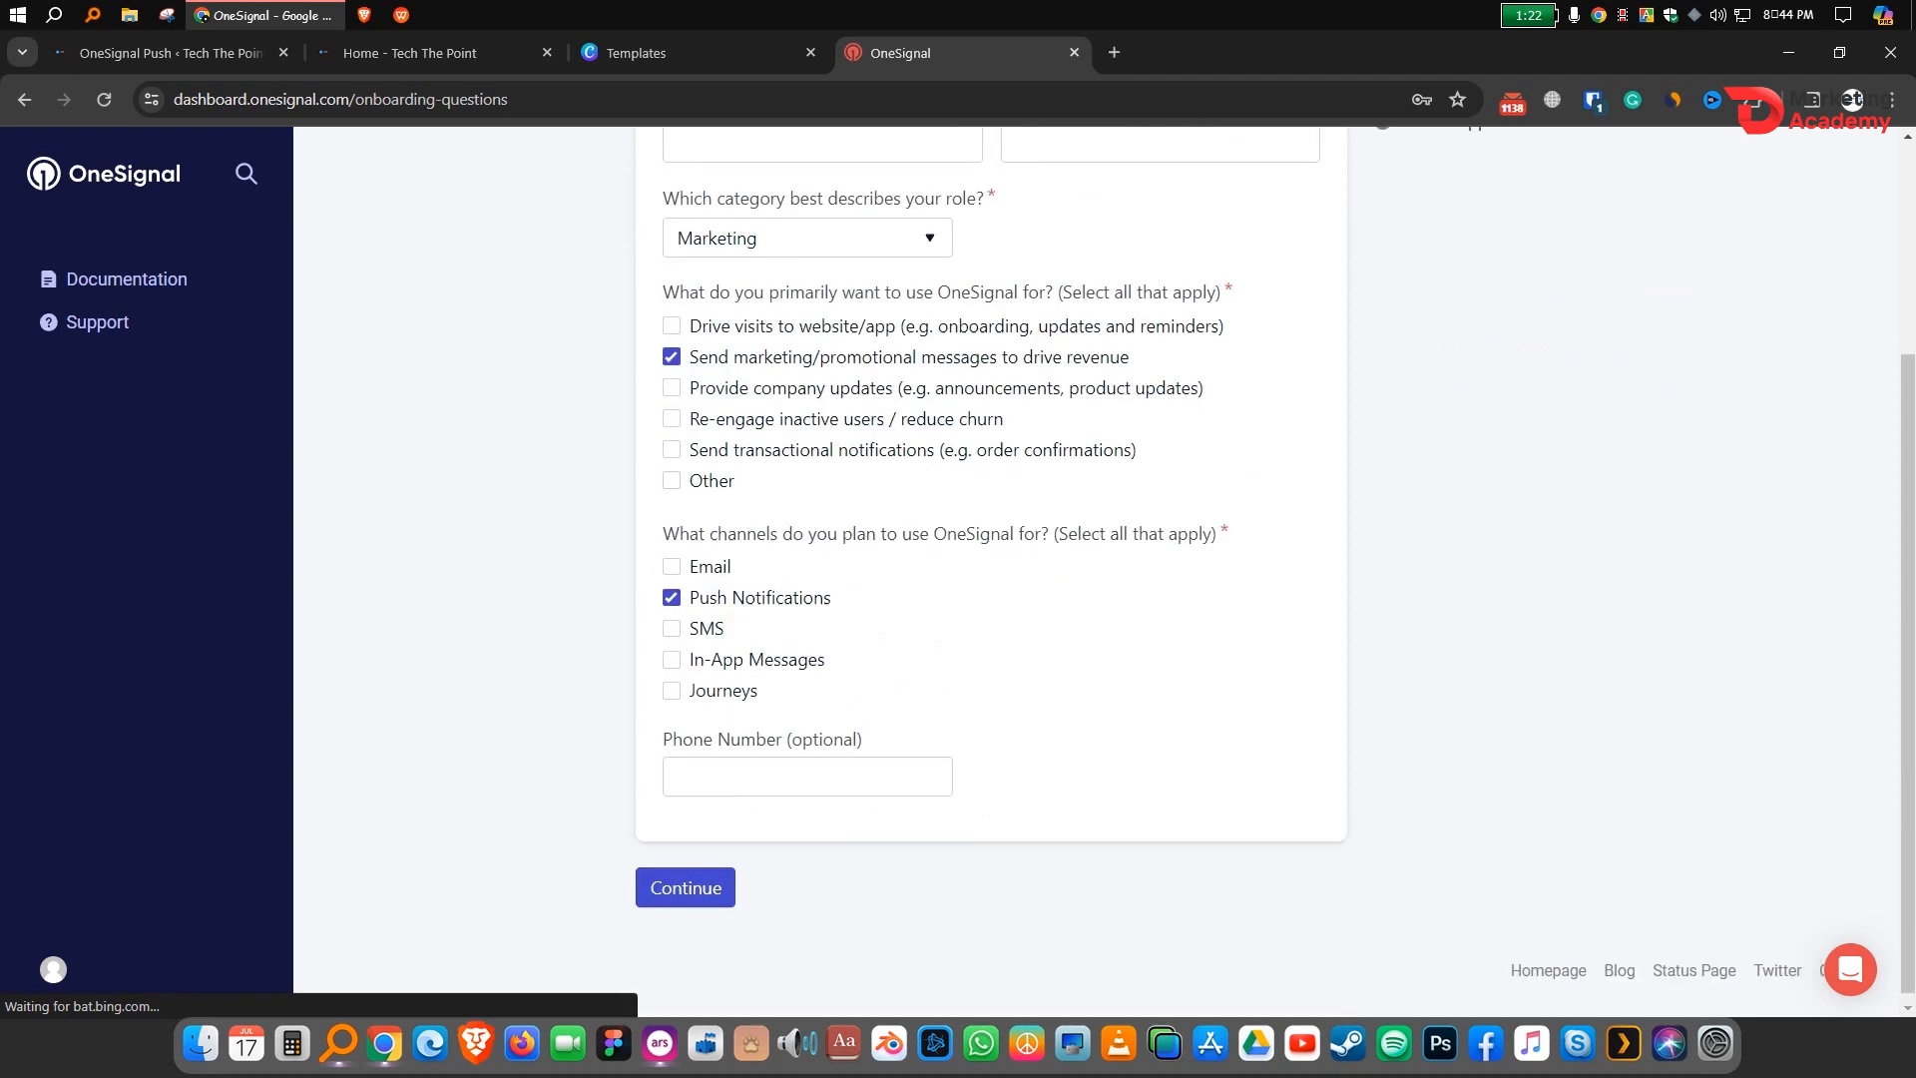
{"action": "scroll", "coordinate": [991, 568], "scroll_direction": "up", "scroll_amount": 4}
{"action": "scroll", "coordinate": [990, 568], "scroll_direction": "down", "scroll_amount": 4}
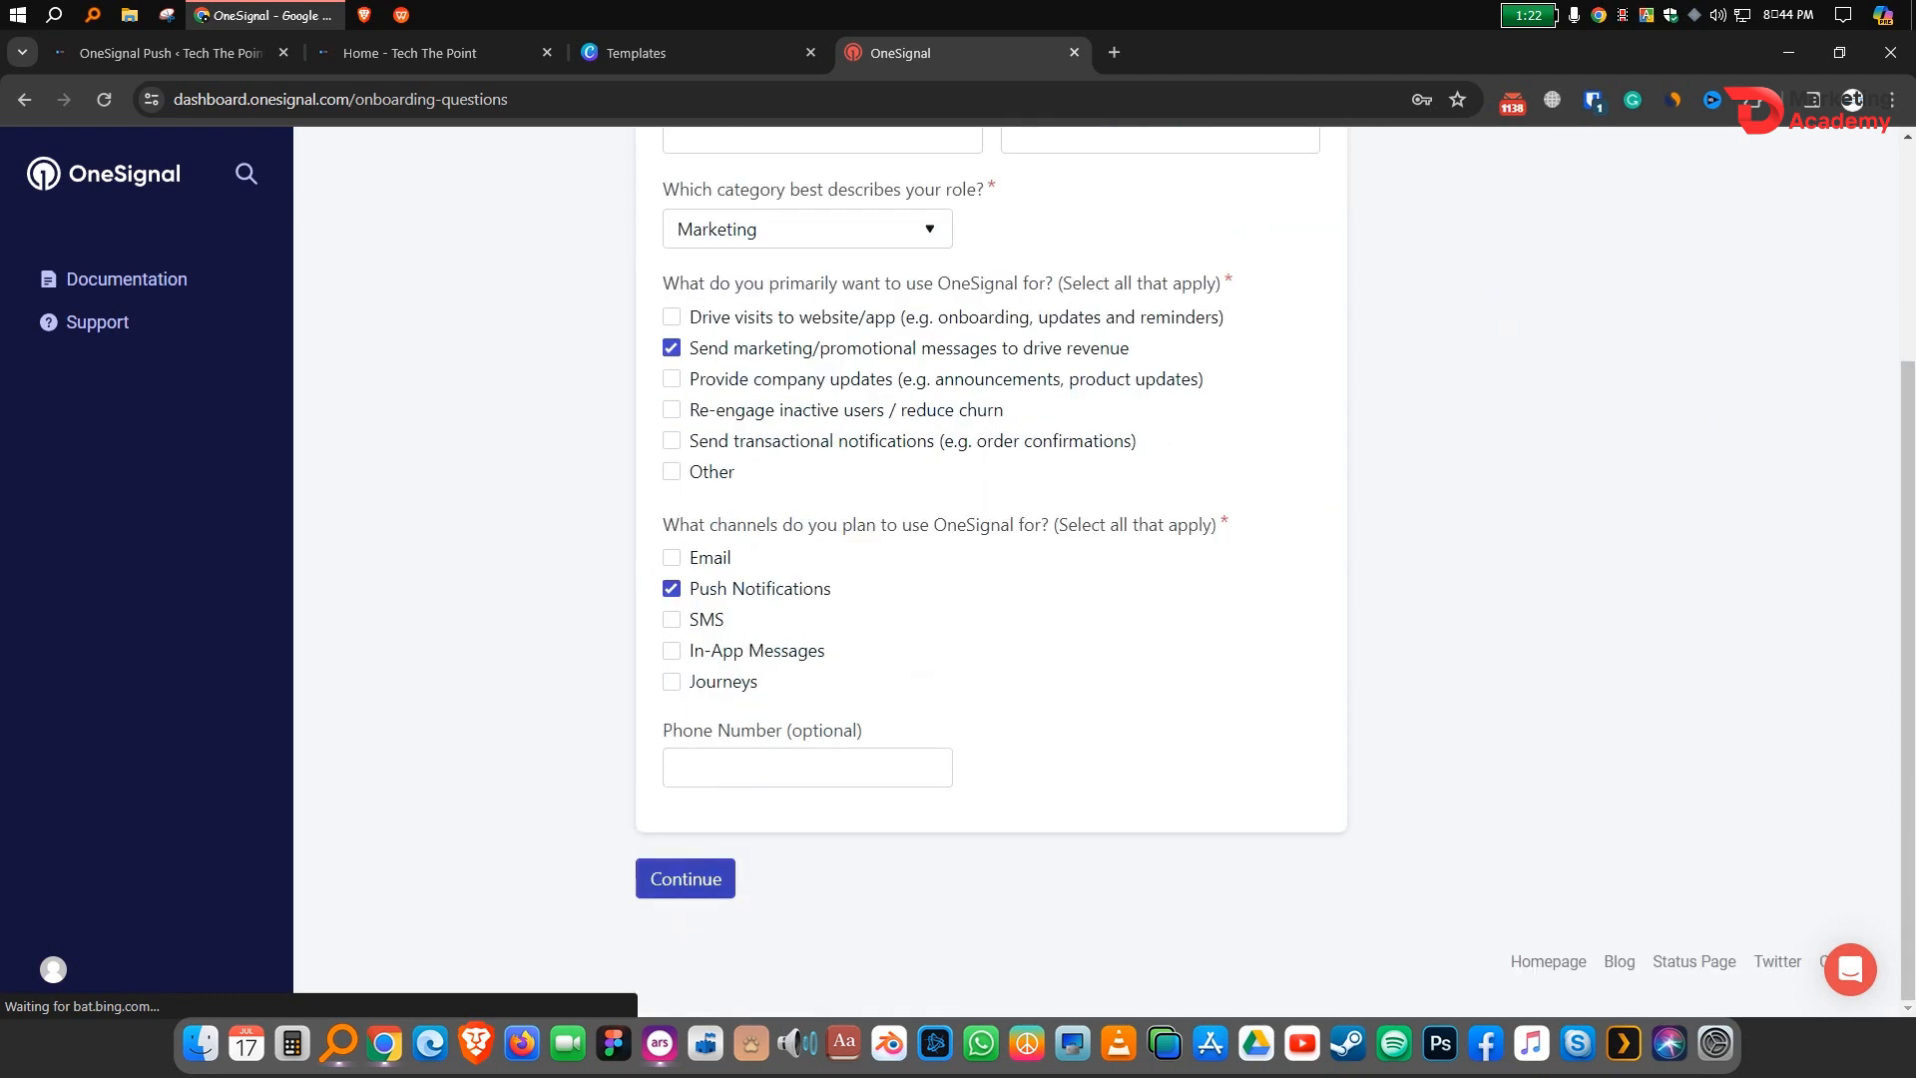
{"action": "left_click", "coordinate": [409, 53]}
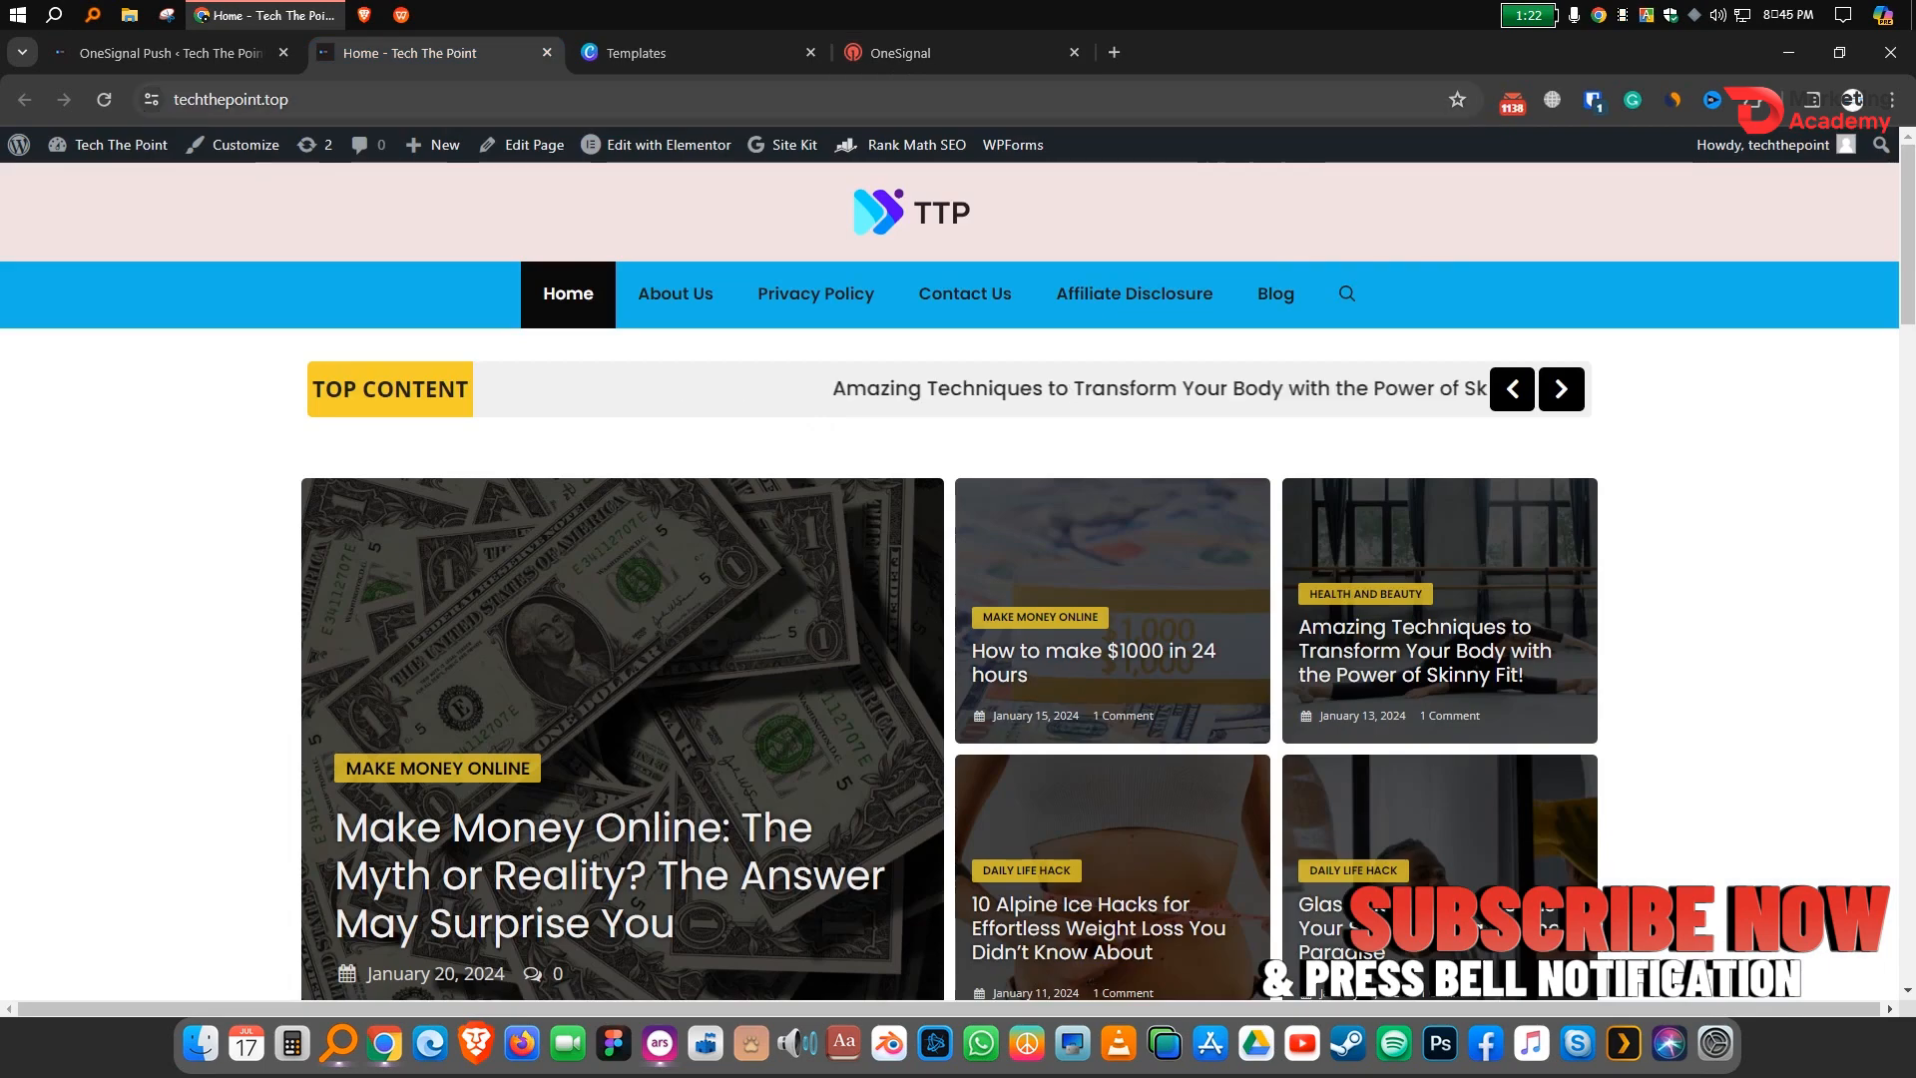
{"action": "key", "text": "ctrl+l"}
{"action": "key", "text": "ctrl+c"}
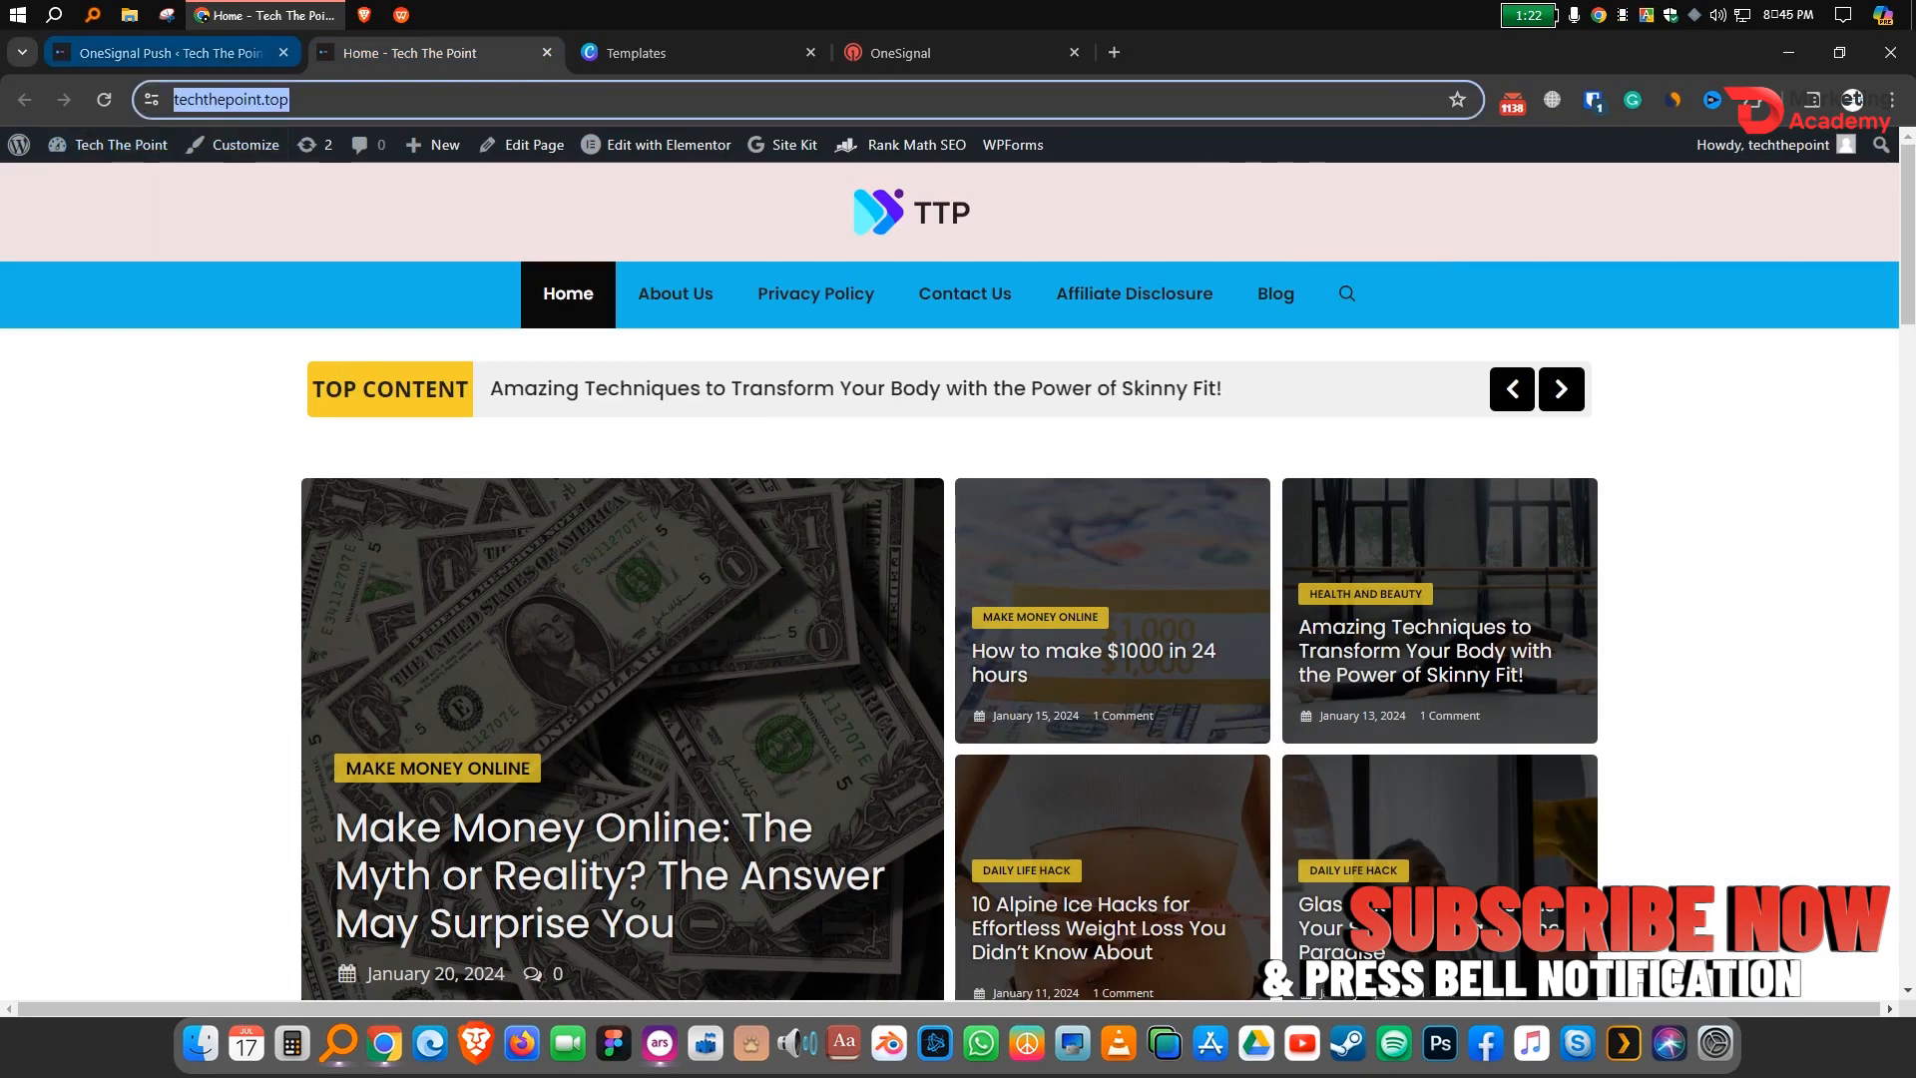
{"action": "left_click", "coordinate": [170, 53]}
{"action": "left_click", "coordinate": [424, 52]}
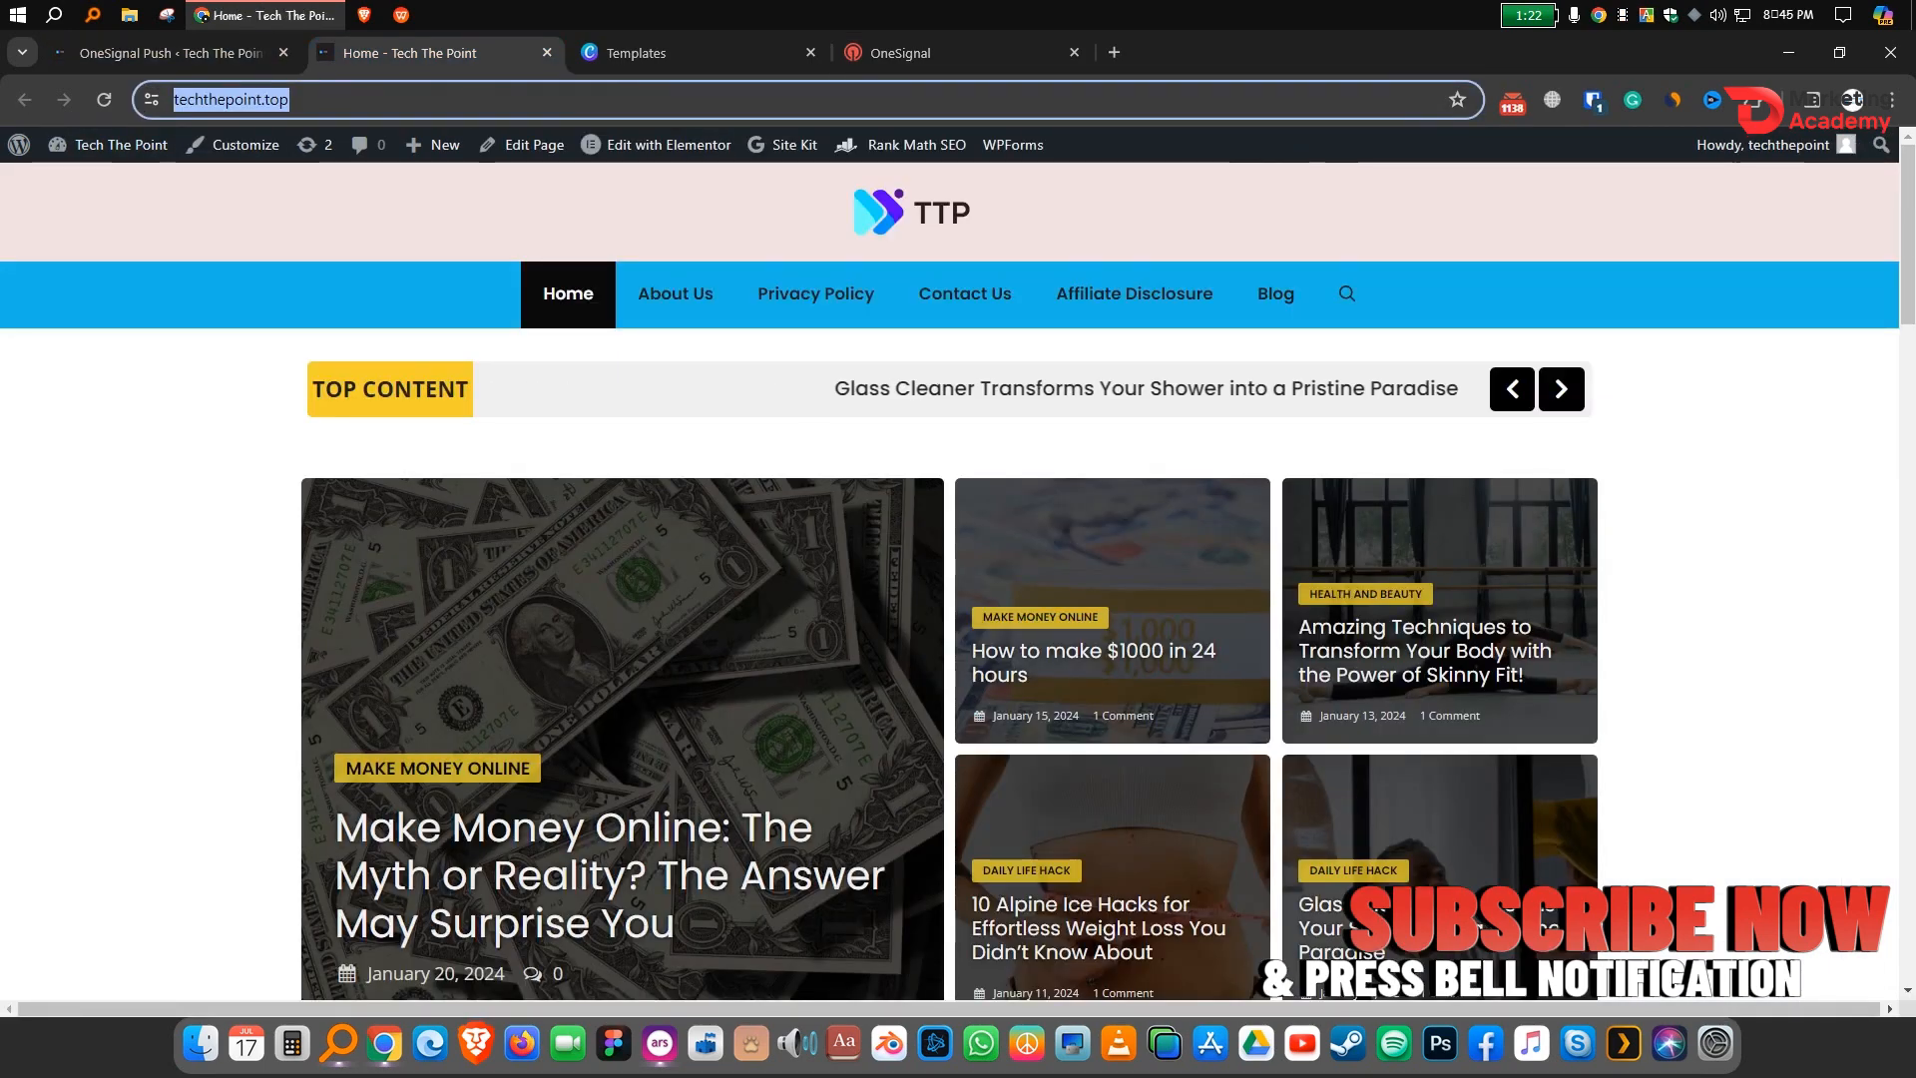
{"action": "left_click", "coordinate": [901, 53]}
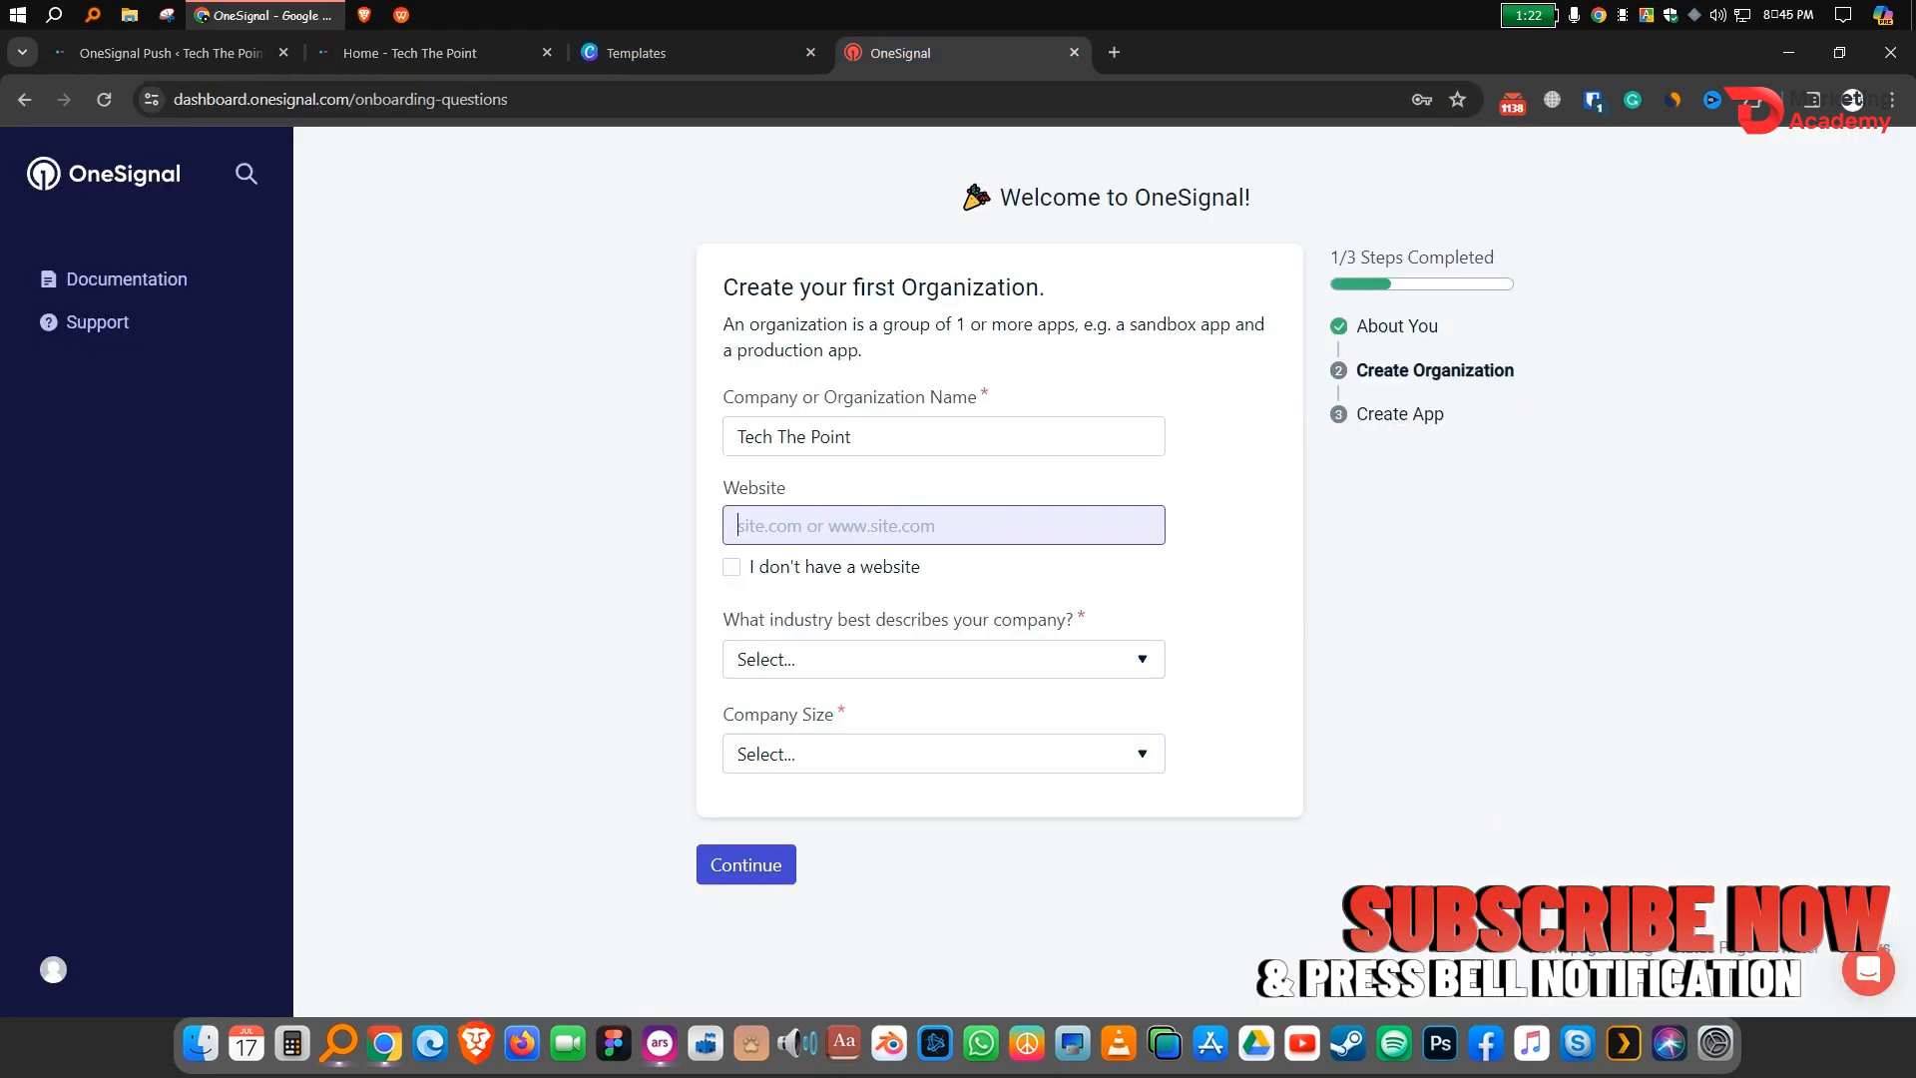
{"action": "key", "text": "ctrl+v"}
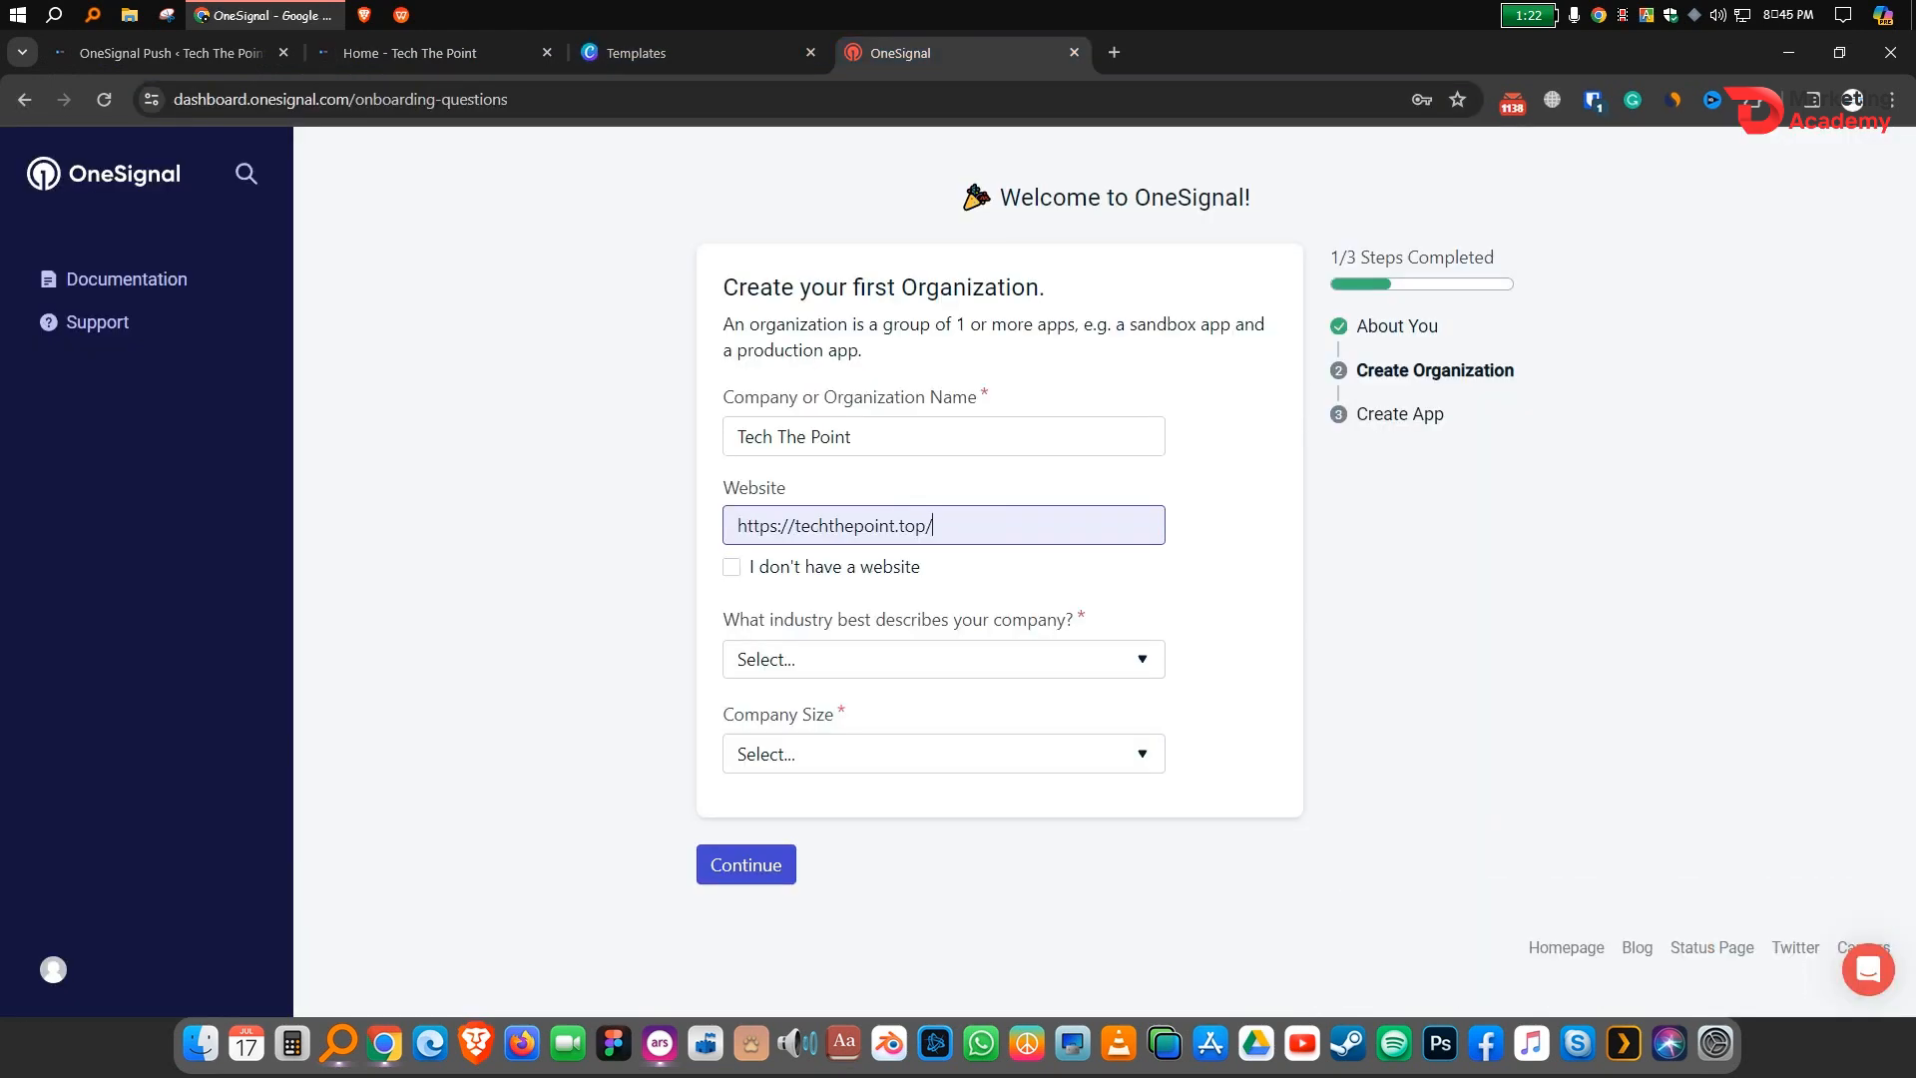
{"action": "key", "text": "BackSpace"}
Step: Choose Media / News as the industry that best describes the company for the new organization
{"action": "key", "text": "Tab"}
{"action": "key", "text": "Tab"}
{"action": "key", "text": "Down"}
{"action": "key", "text": "Down"}
{"action": "key", "text": "Down"}
{"action": "key", "text": "Down"}
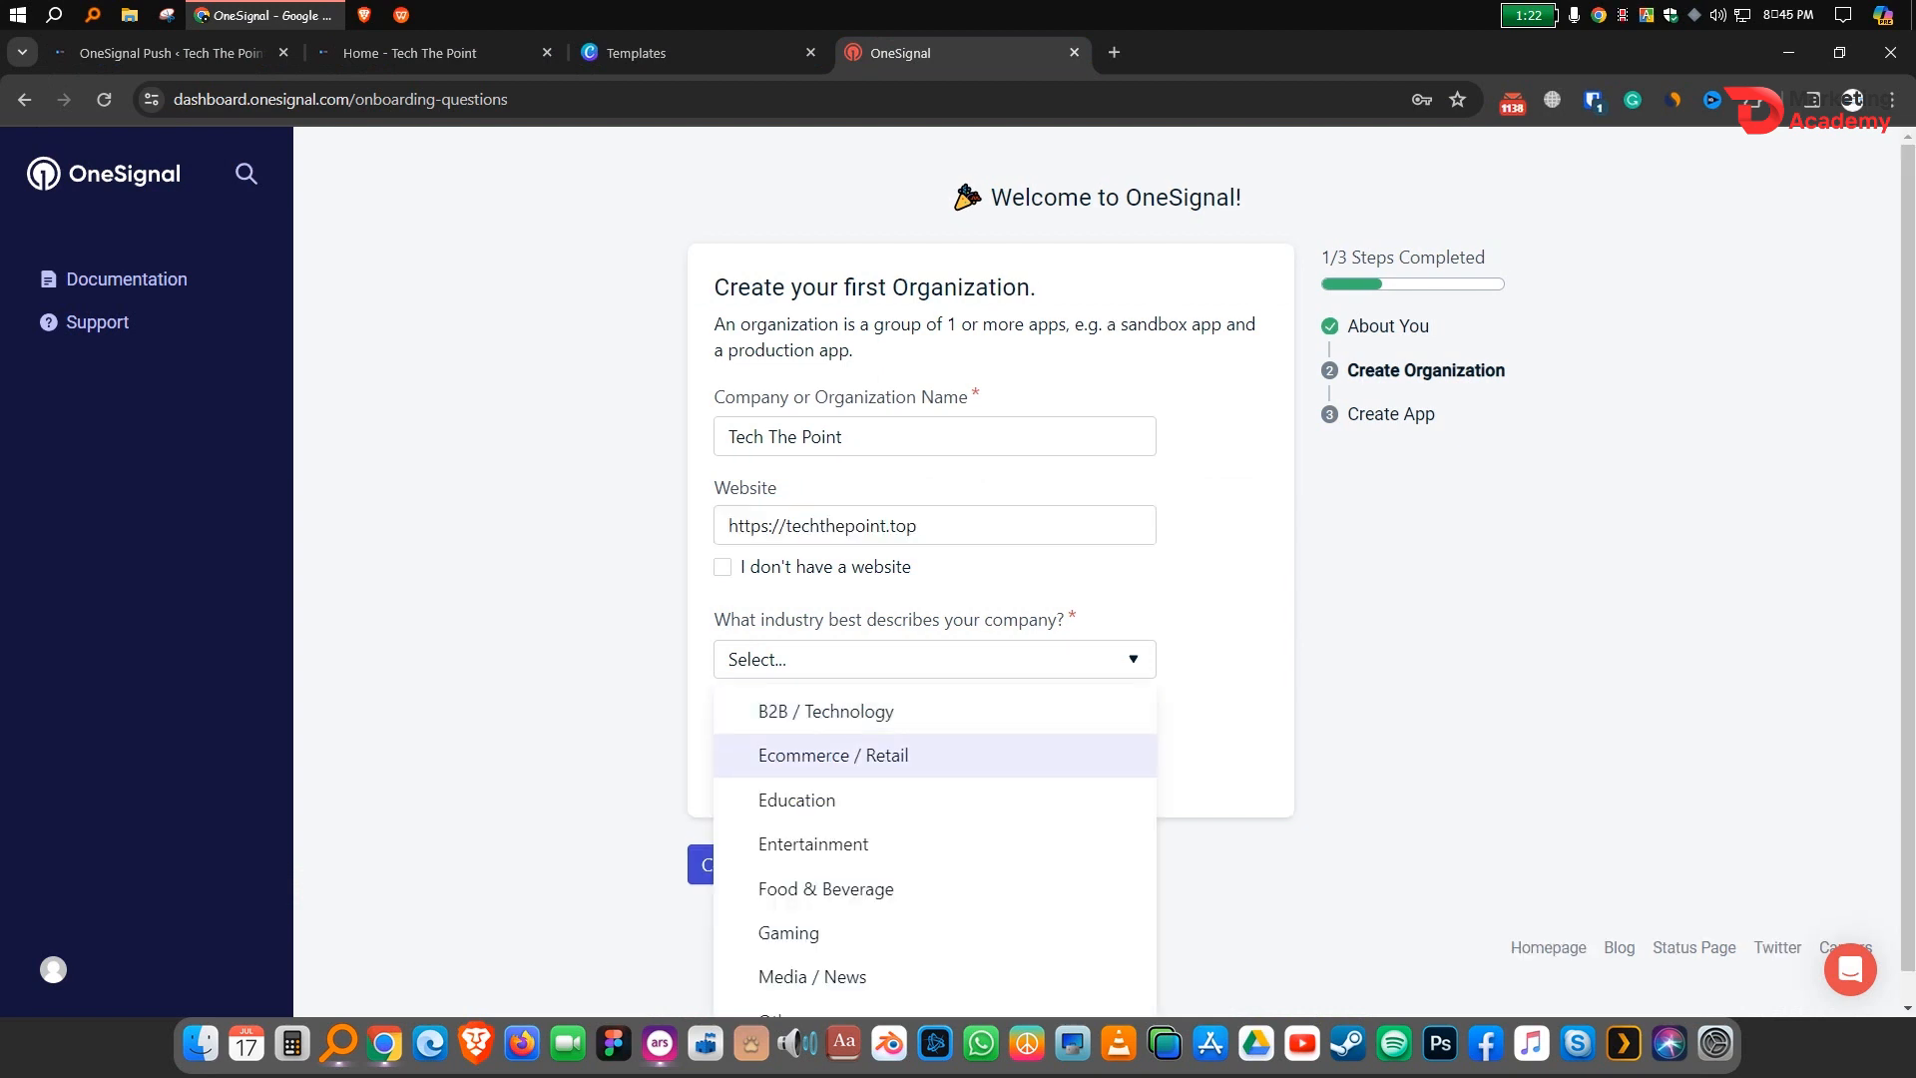
{"action": "scroll", "coordinate": [958, 571], "scroll_direction": "down", "scroll_amount": 1}
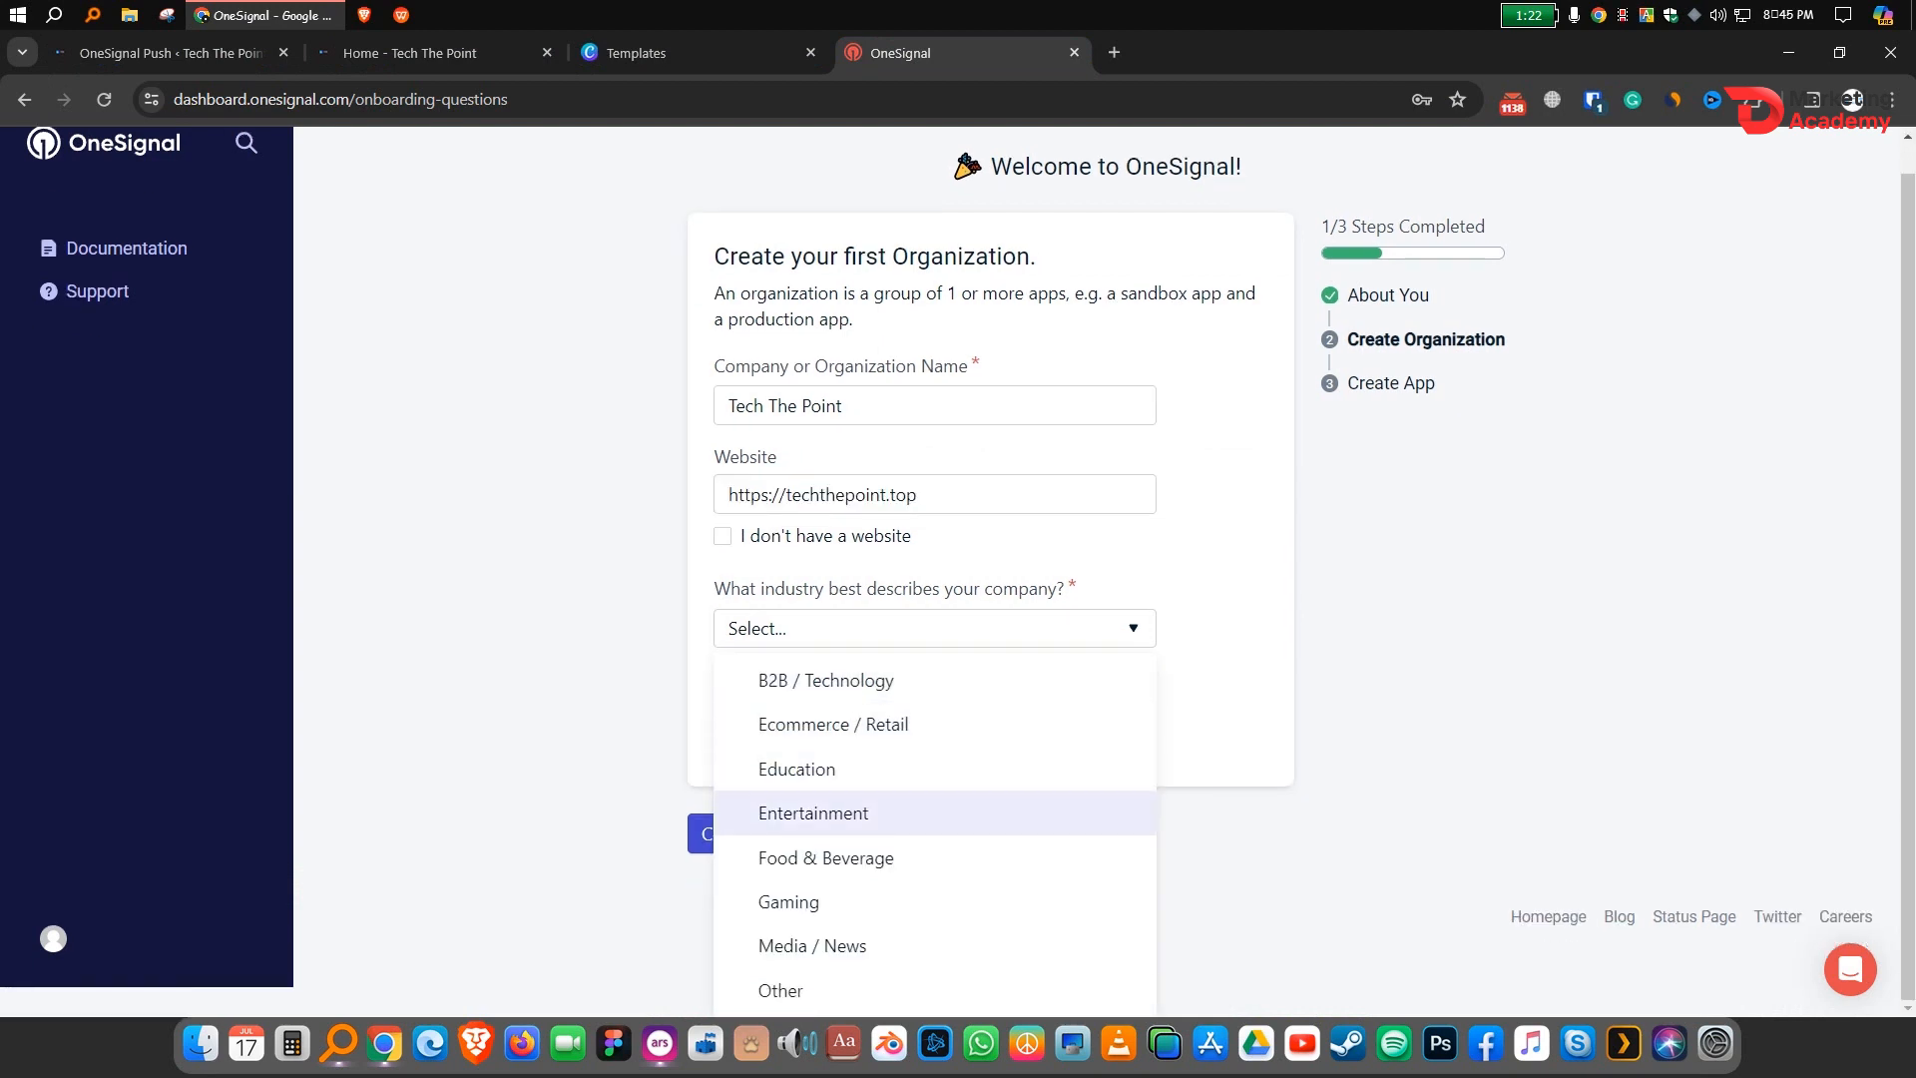
{"action": "key", "text": "Down"}
{"action": "key", "text": "Down"}
{"action": "key", "text": "Down"}
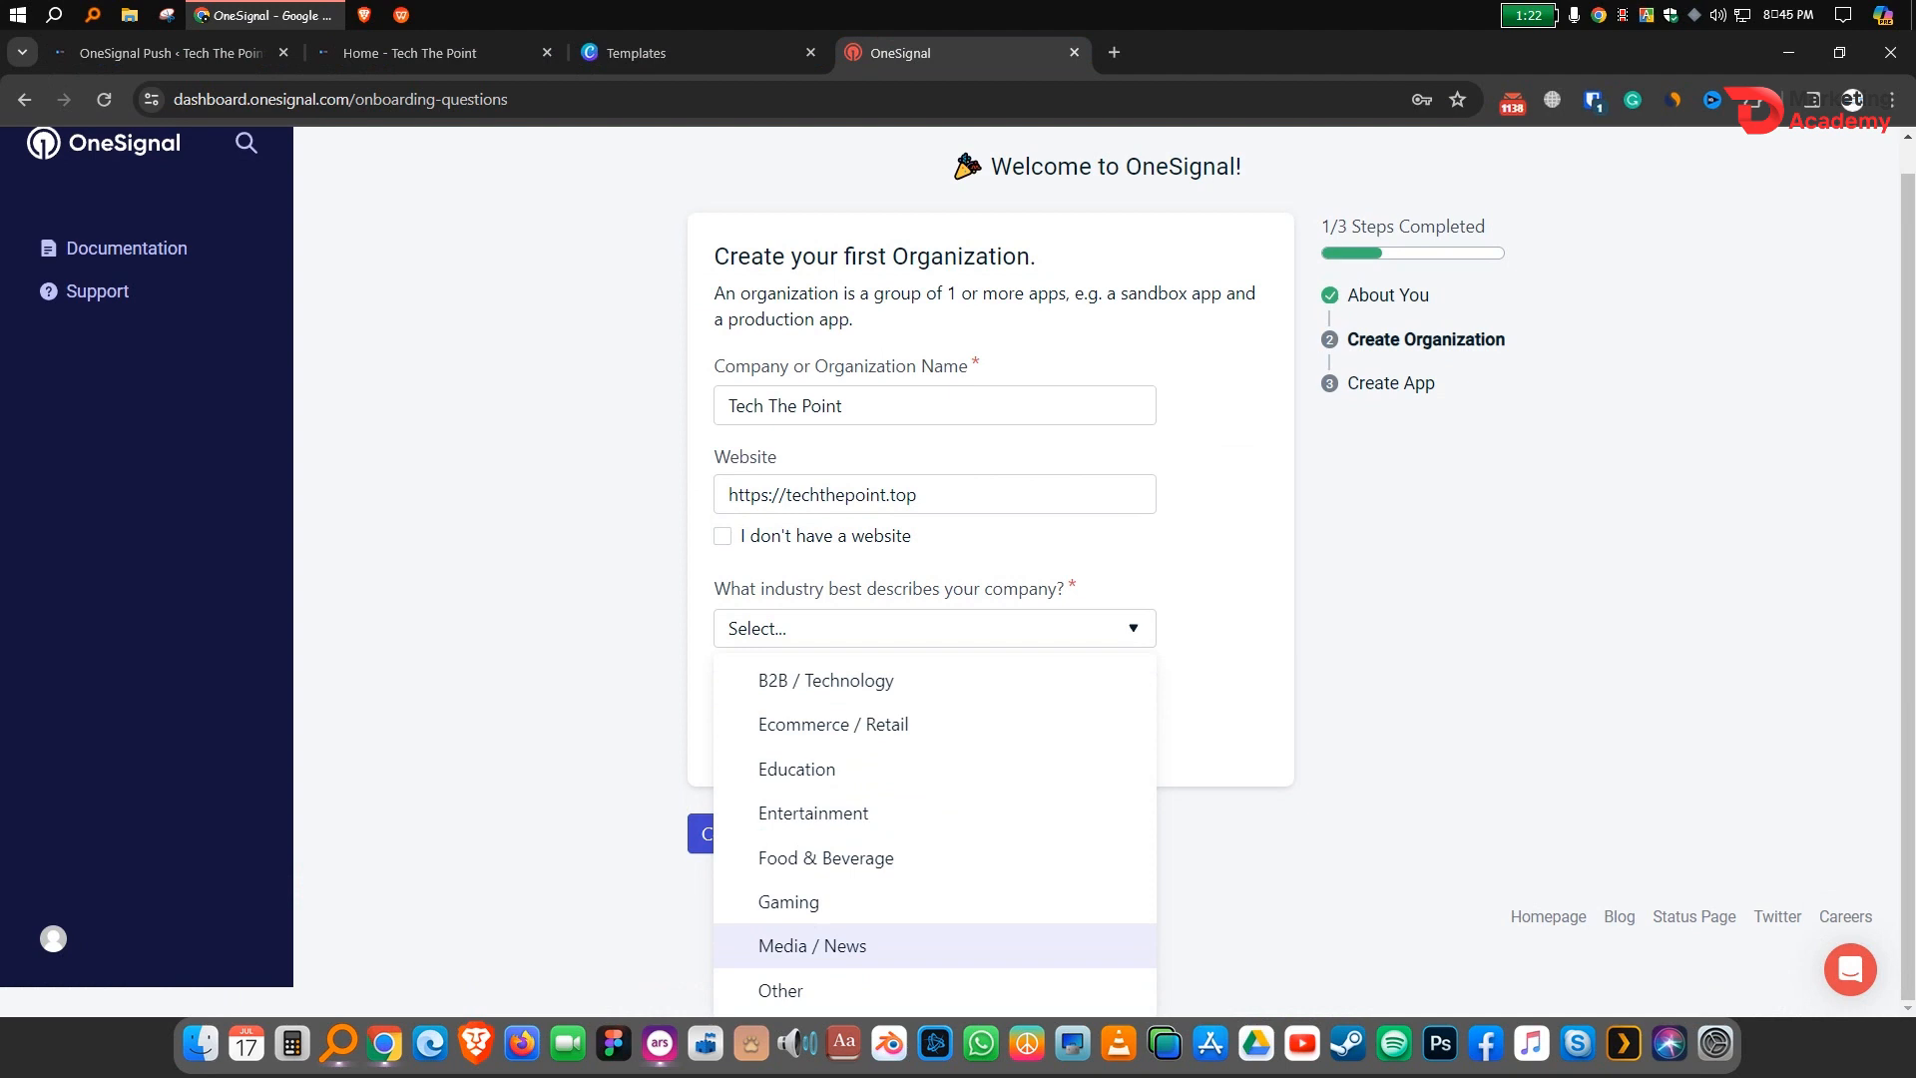
{"action": "key", "text": "Up"}
{"action": "key", "text": "Up"}
{"action": "key", "text": "Up"}
{"action": "scroll", "coordinate": [958, 571], "scroll_direction": "up", "scroll_amount": 1}
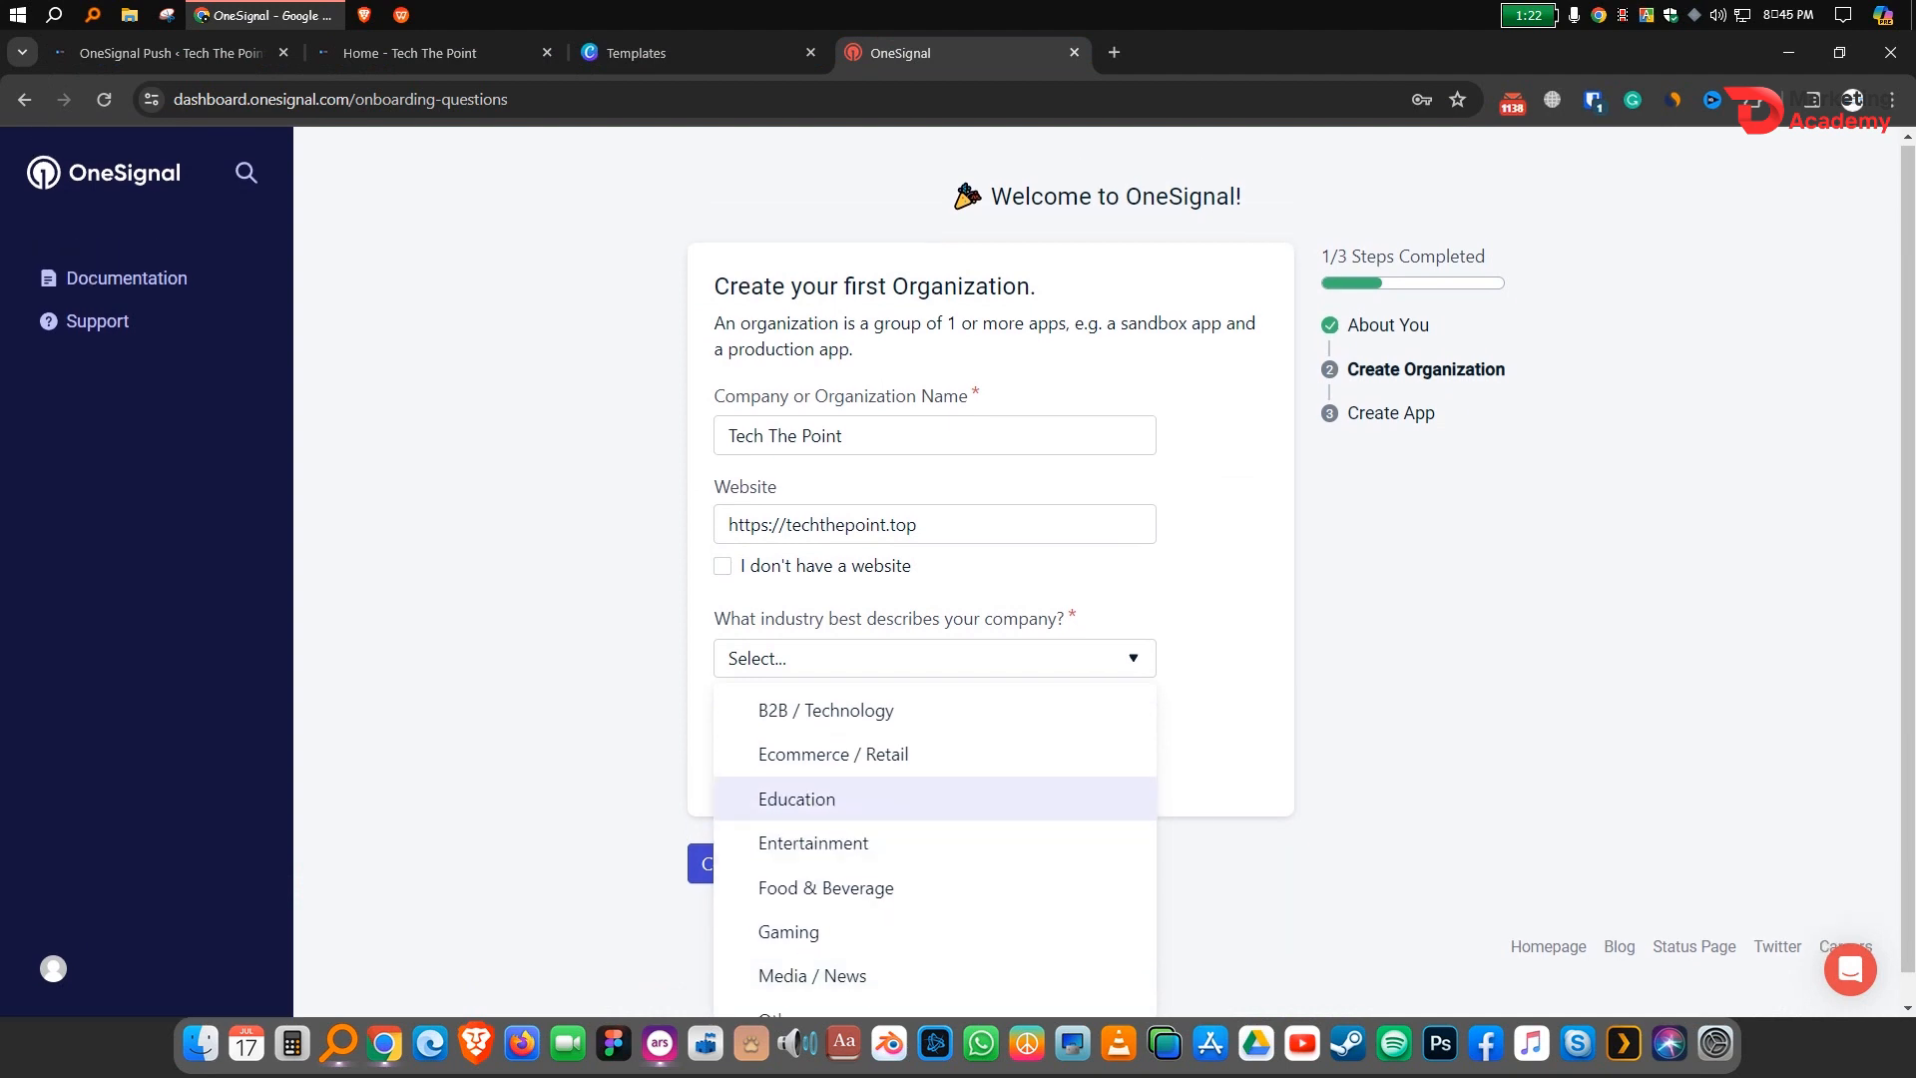
{"action": "key", "text": "Down"}
{"action": "key", "text": "Down"}
{"action": "key", "text": "Down"}
{"action": "scroll", "coordinate": [957, 572], "scroll_direction": "down", "scroll_amount": 1}
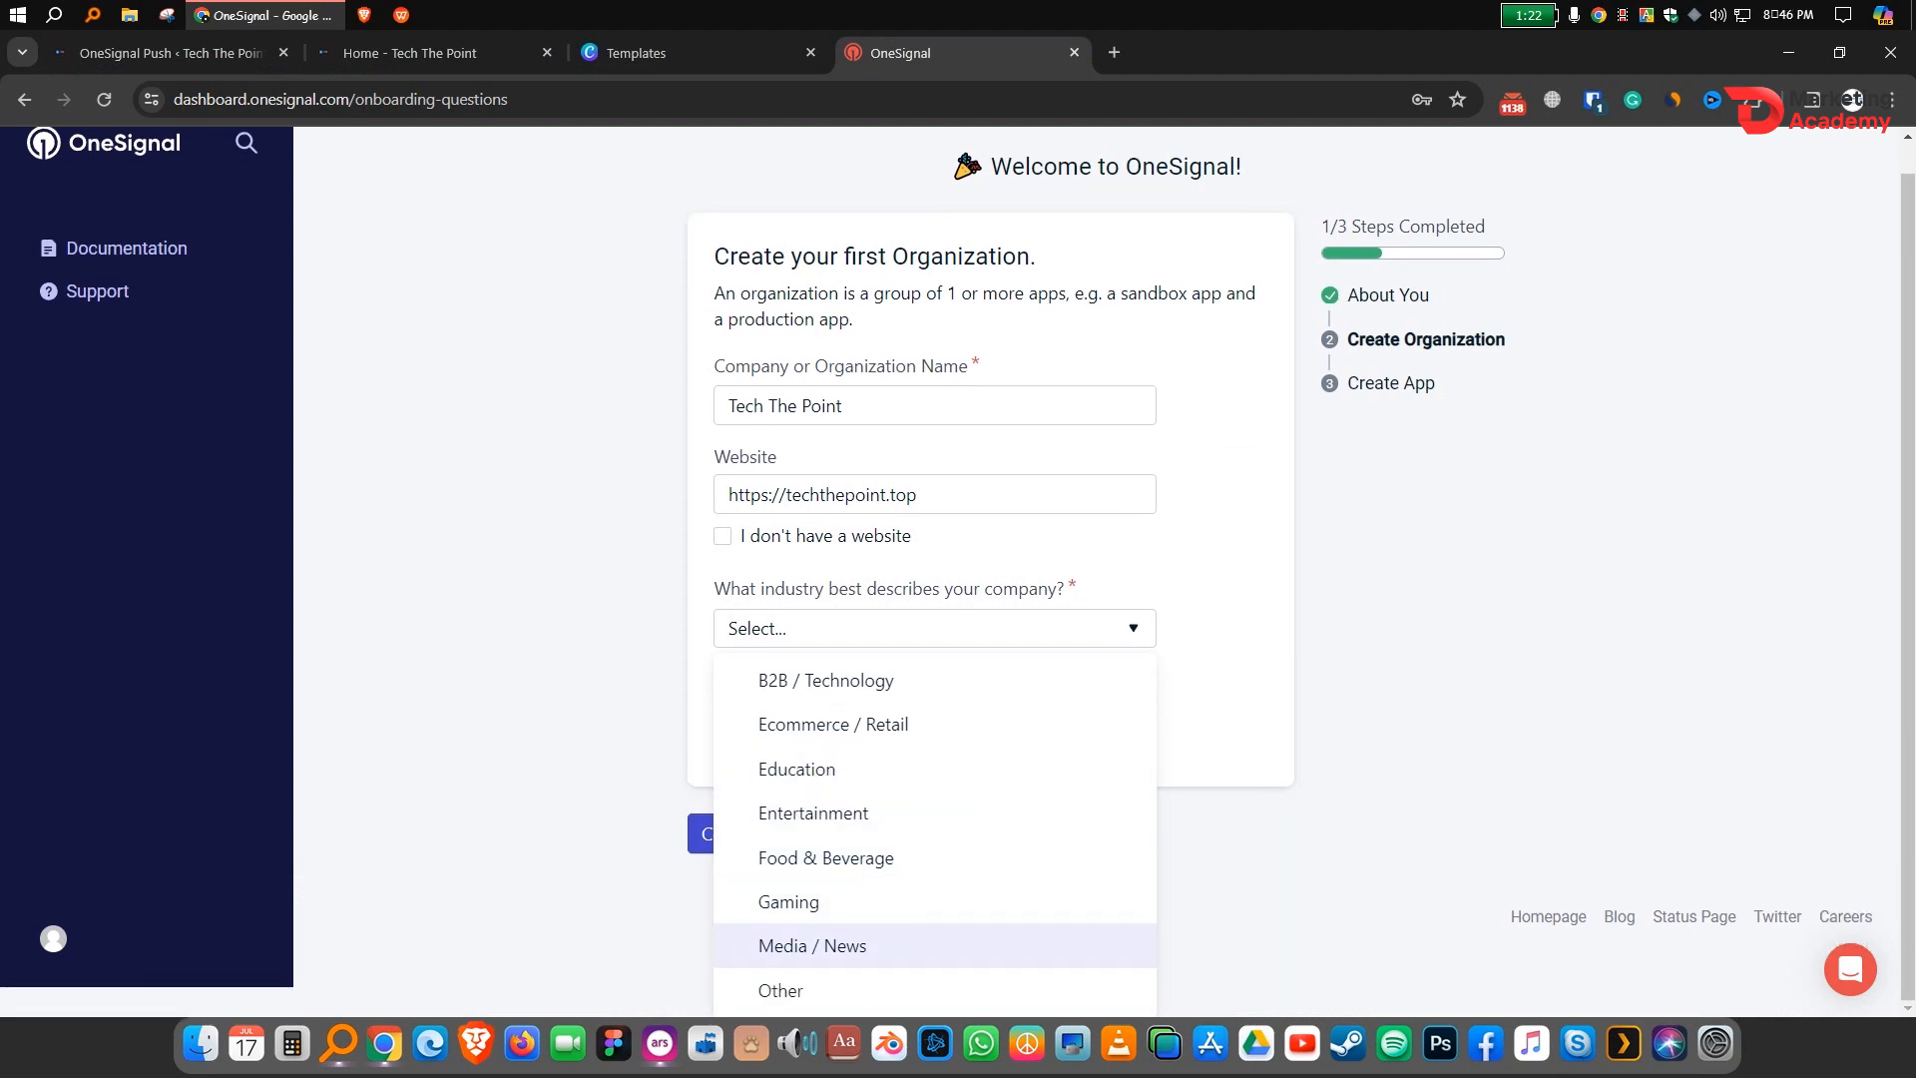
{"action": "key", "text": "Return"}
{"action": "key", "text": "Return"}
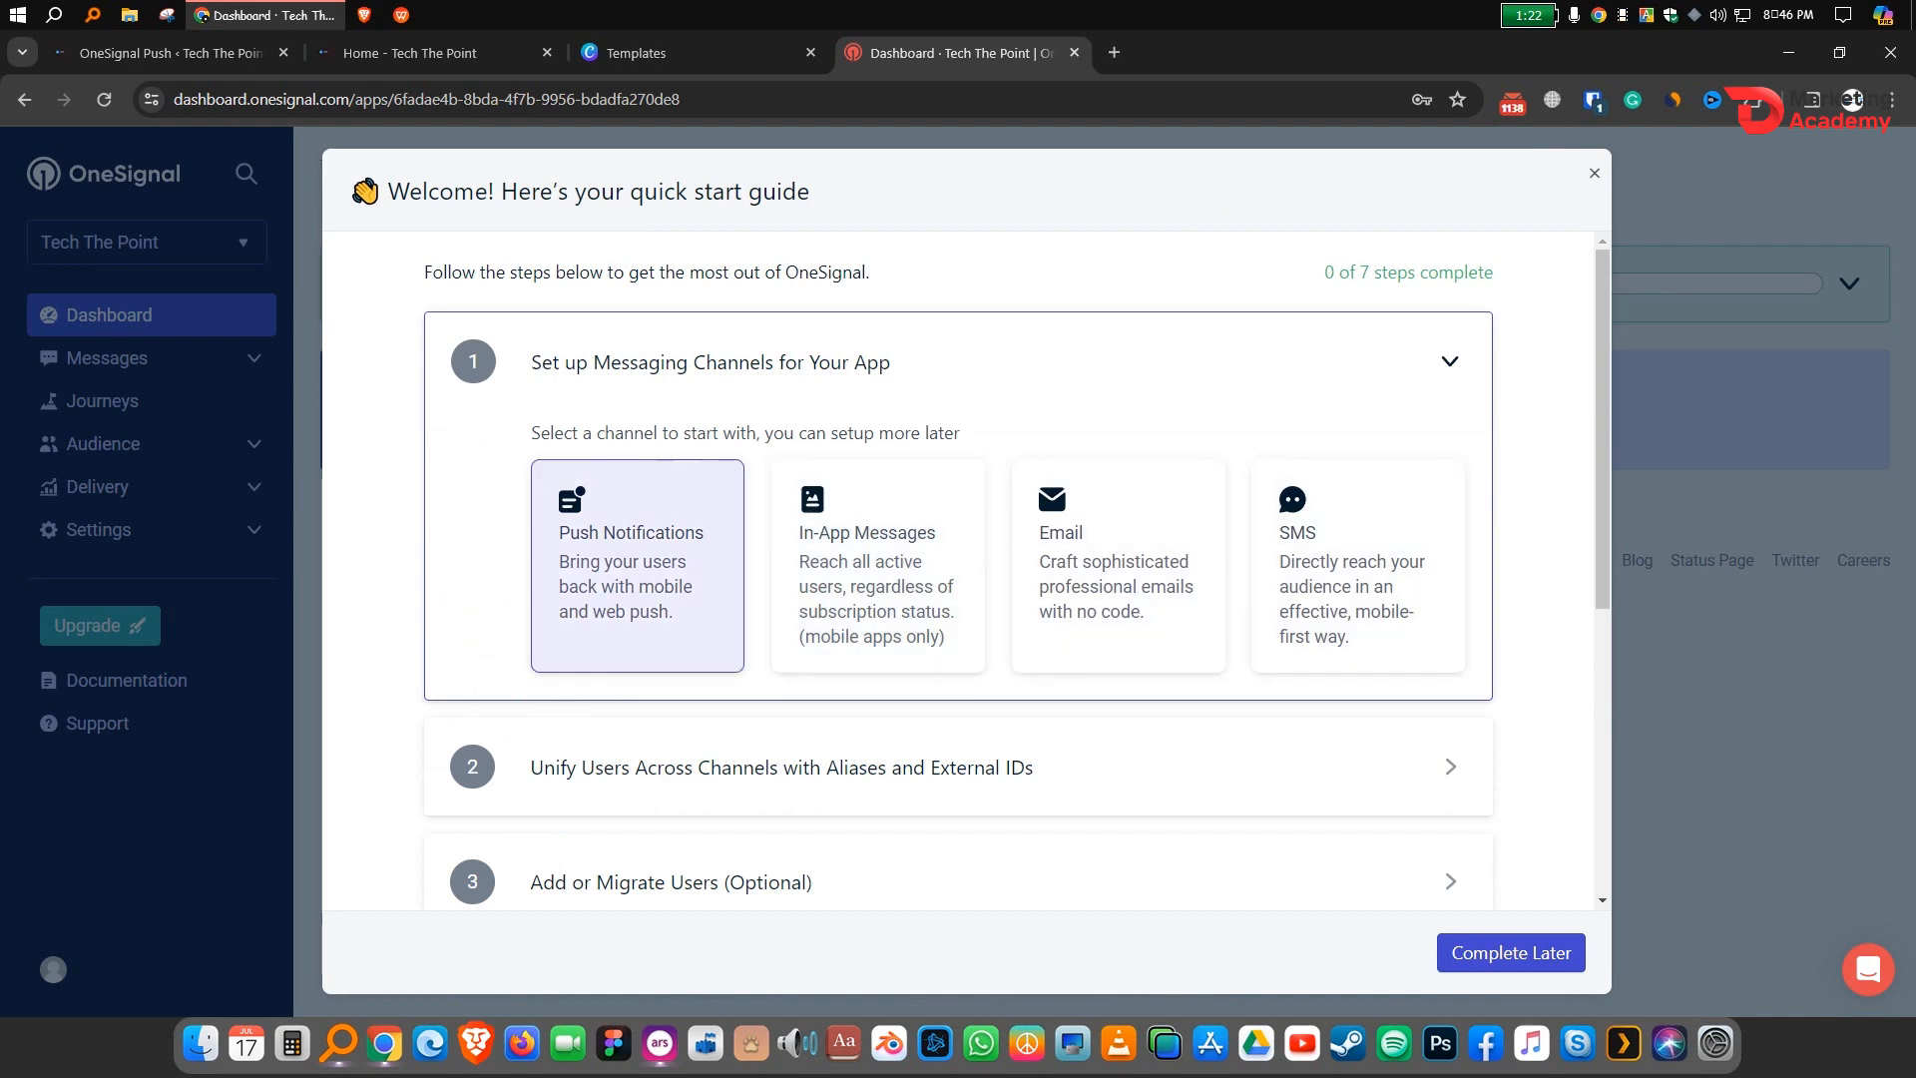
Step: Start the Push Notifications channel setup and choose WordPress as the website builder for the web integration
{"action": "left_click", "coordinate": [637, 564]}
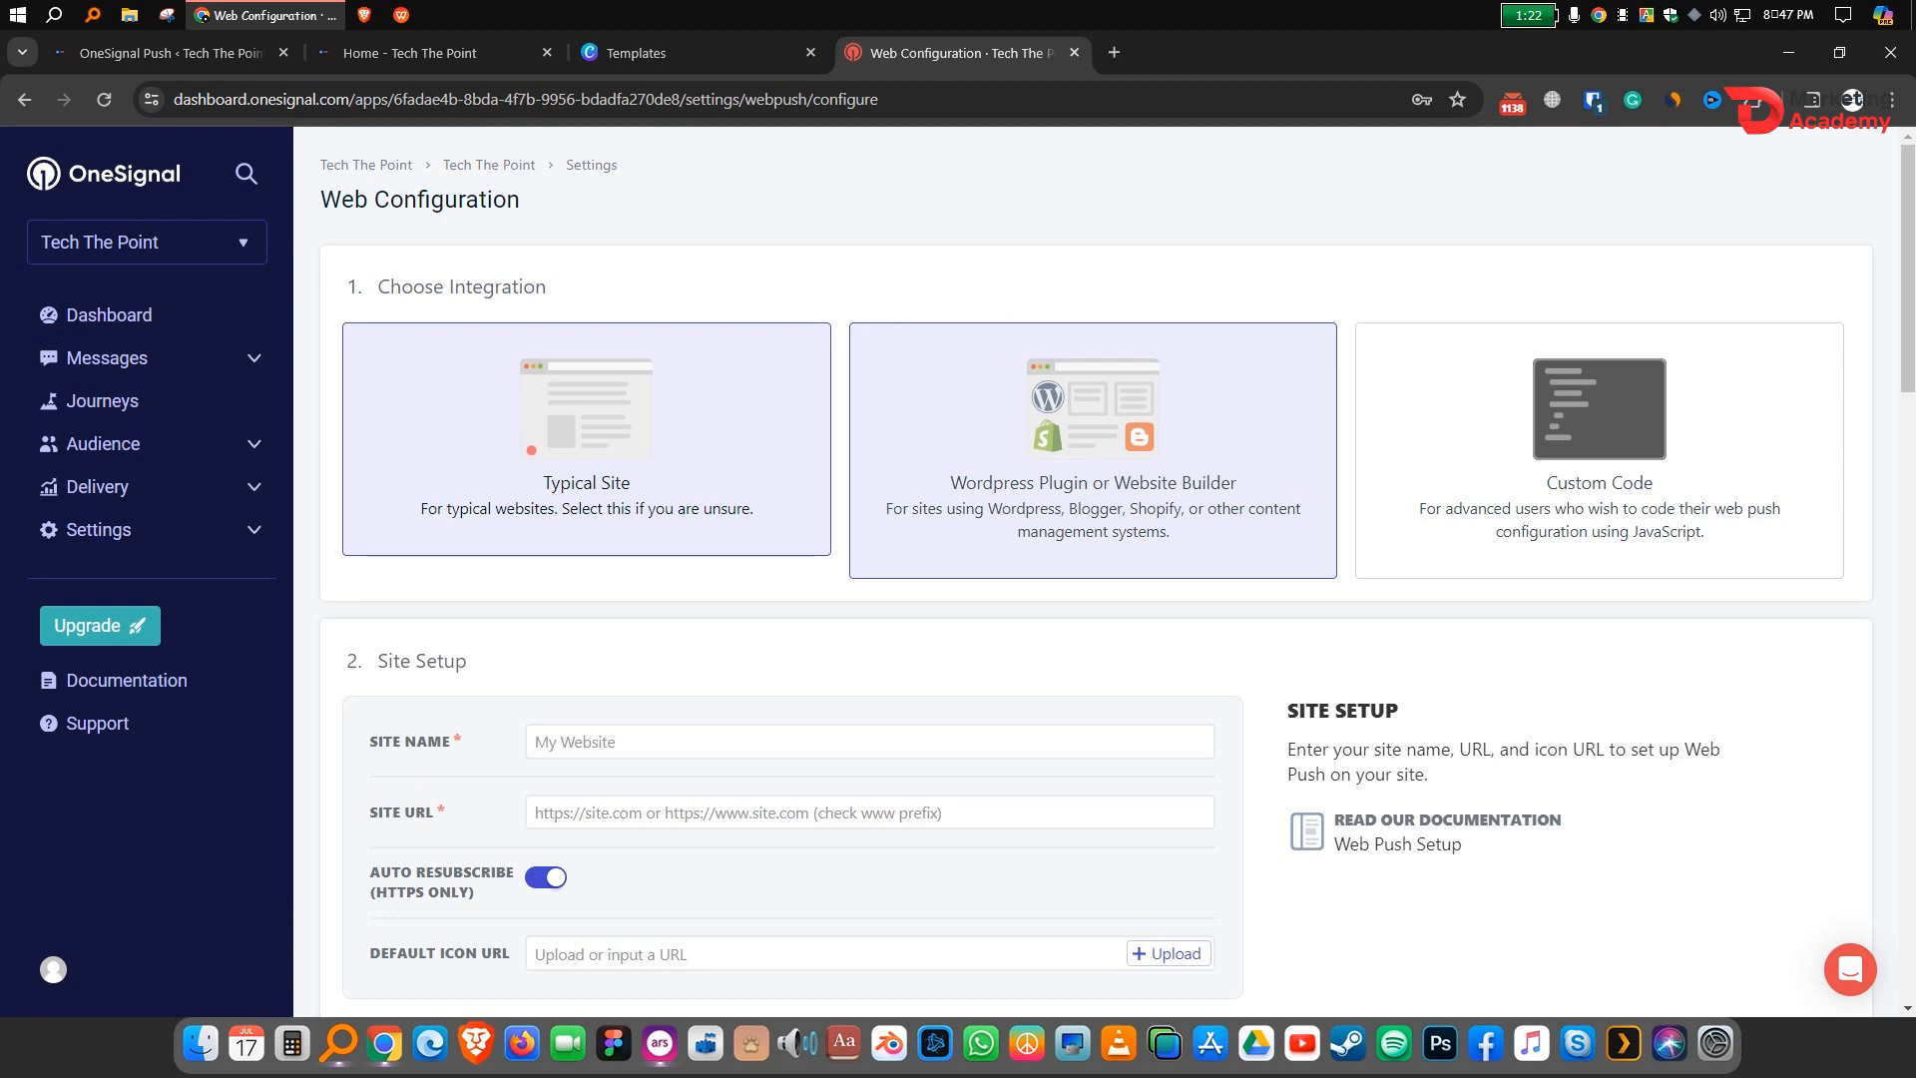
{"action": "left_click", "coordinate": [524, 693]}
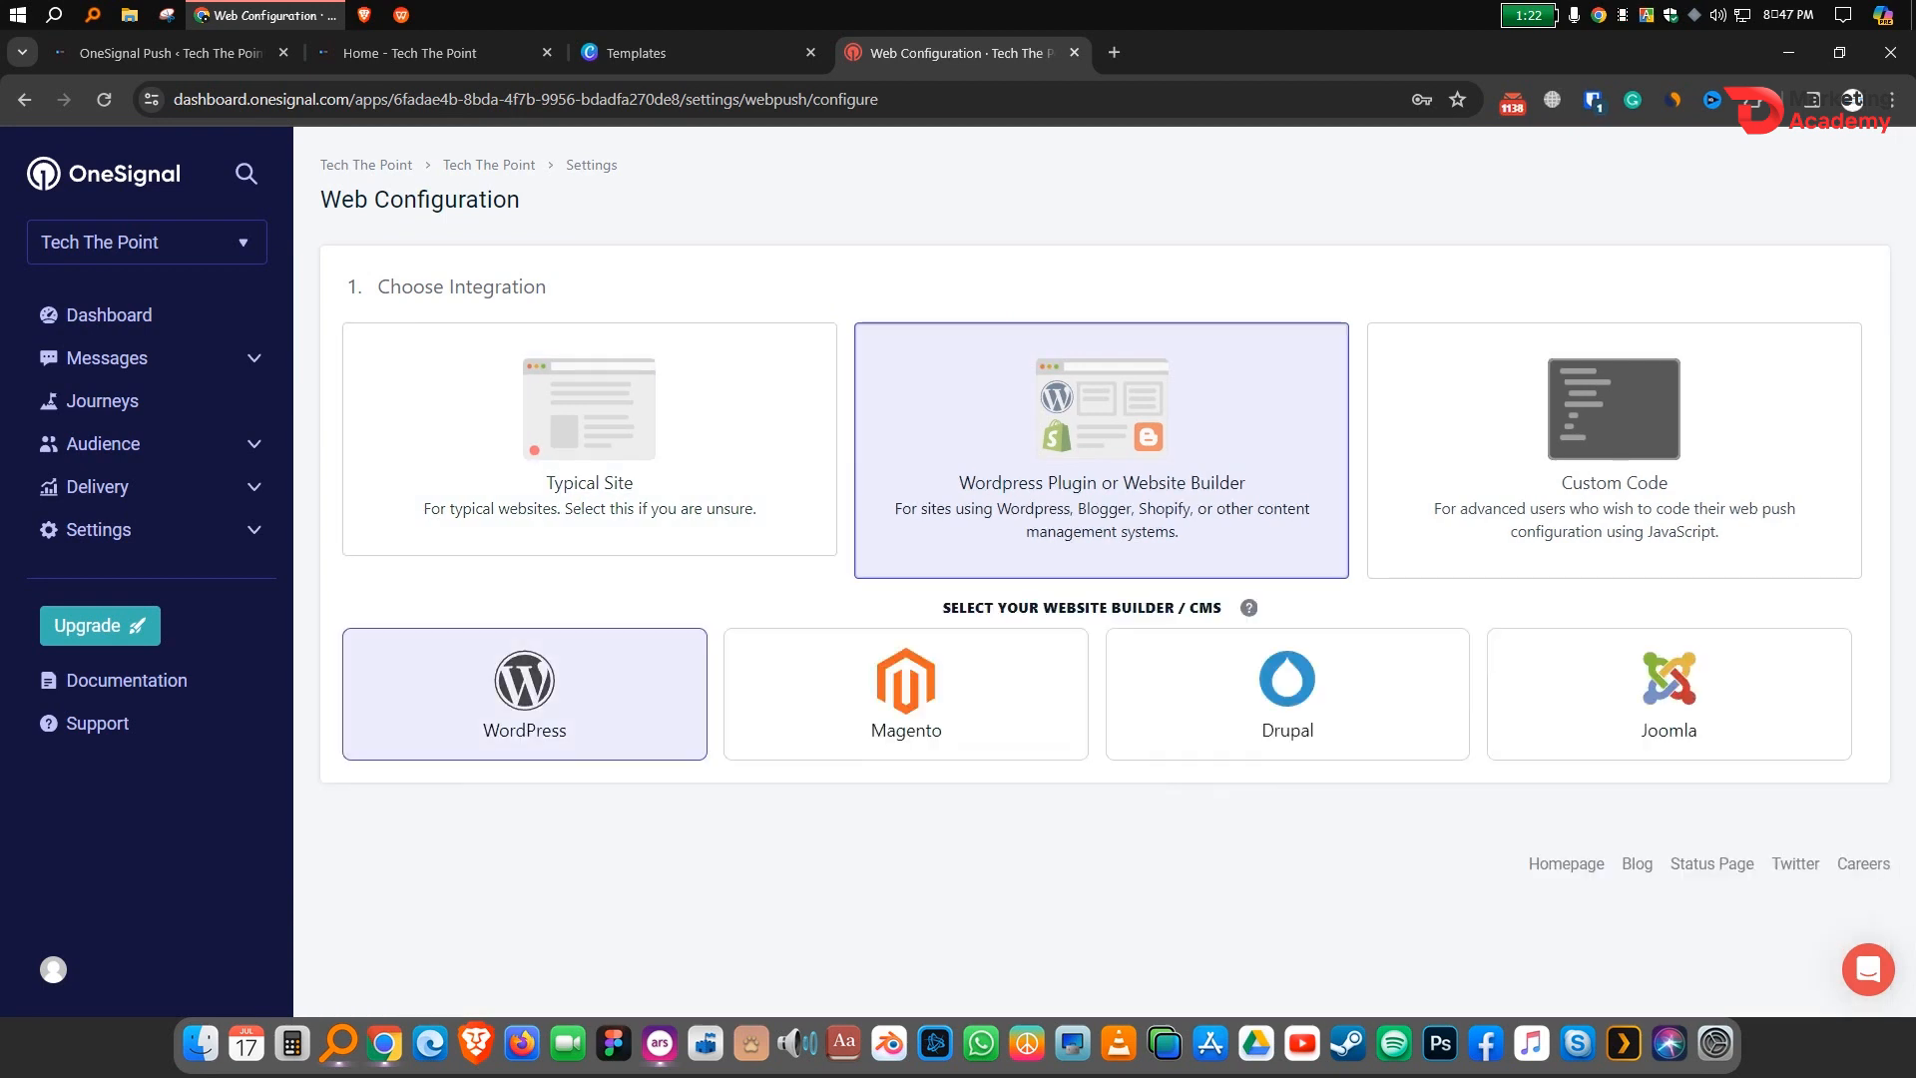
{"action": "scroll", "coordinate": [903, 693], "scroll_direction": "down", "scroll_amount": 4}
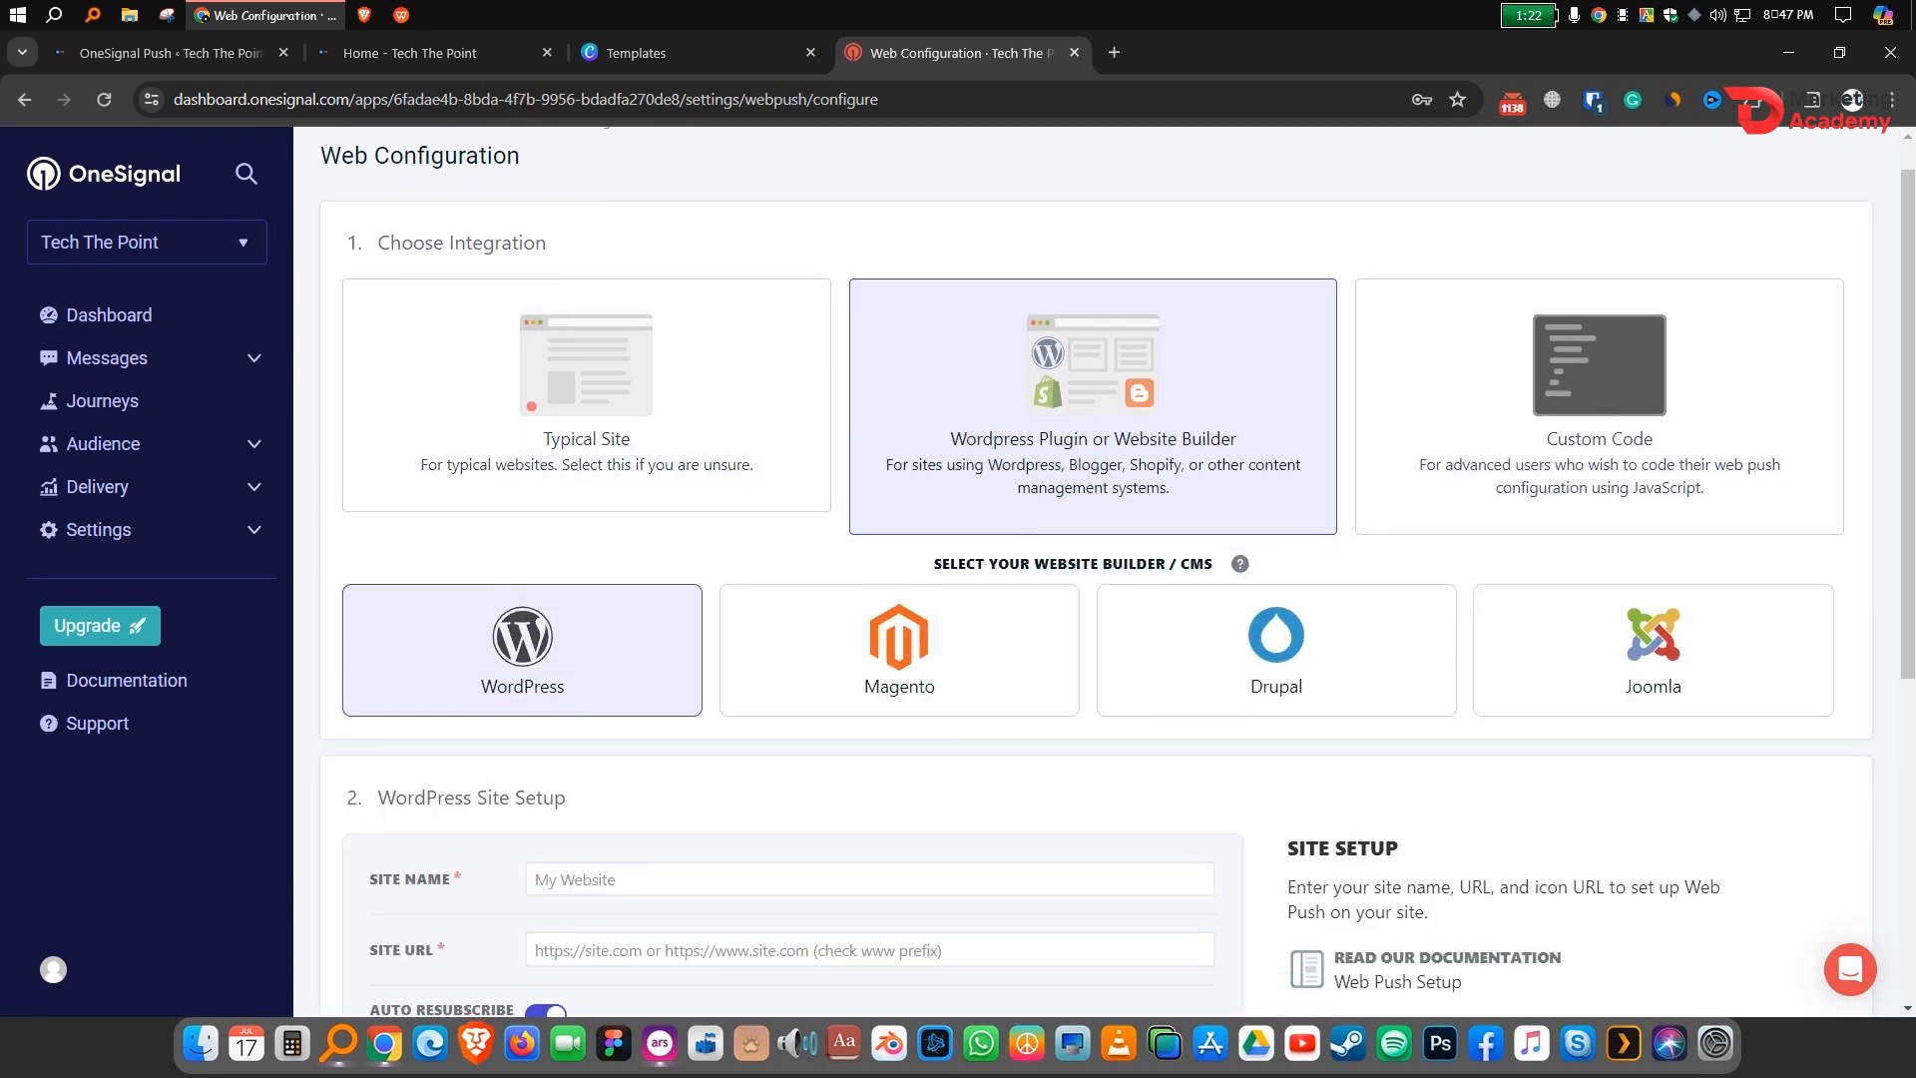
{"action": "scroll", "coordinate": [868, 639], "scroll_direction": "down", "scroll_amount": 1}
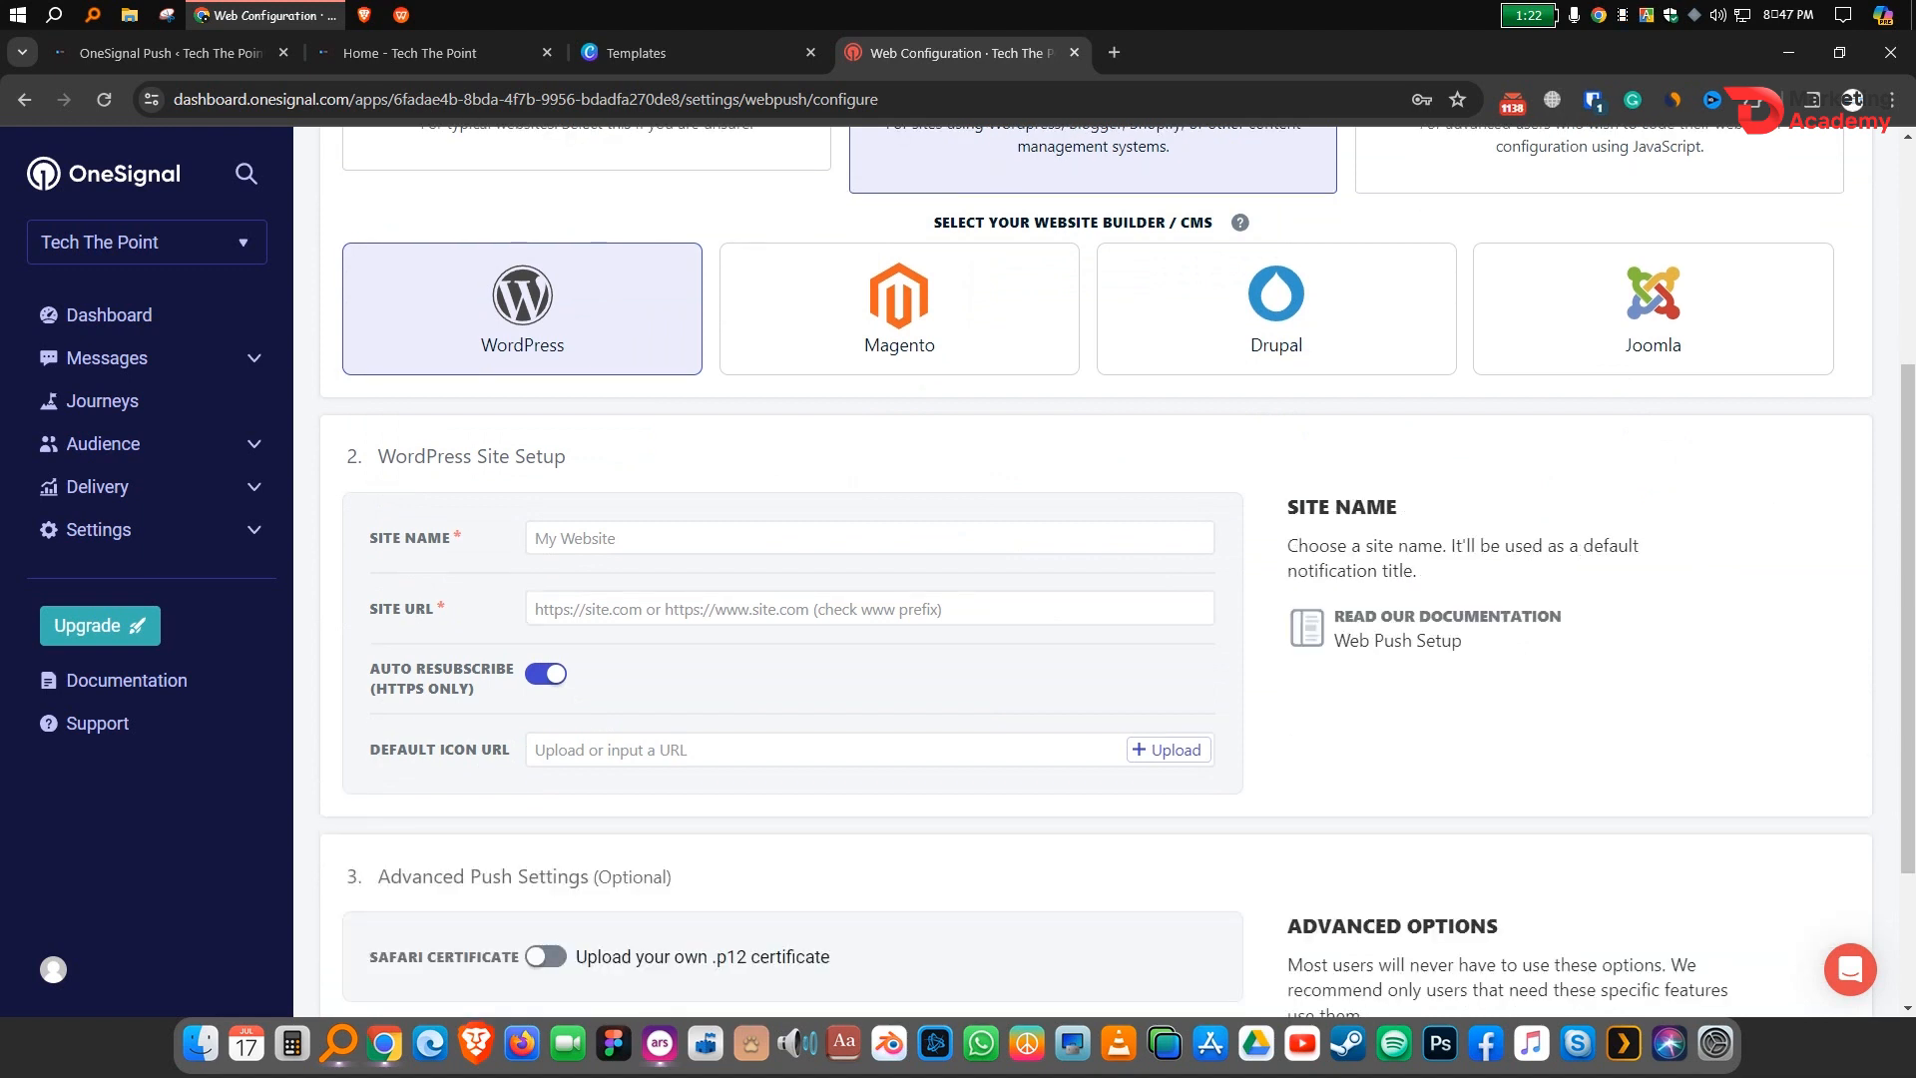
{"action": "left_click", "coordinate": [868, 537]}
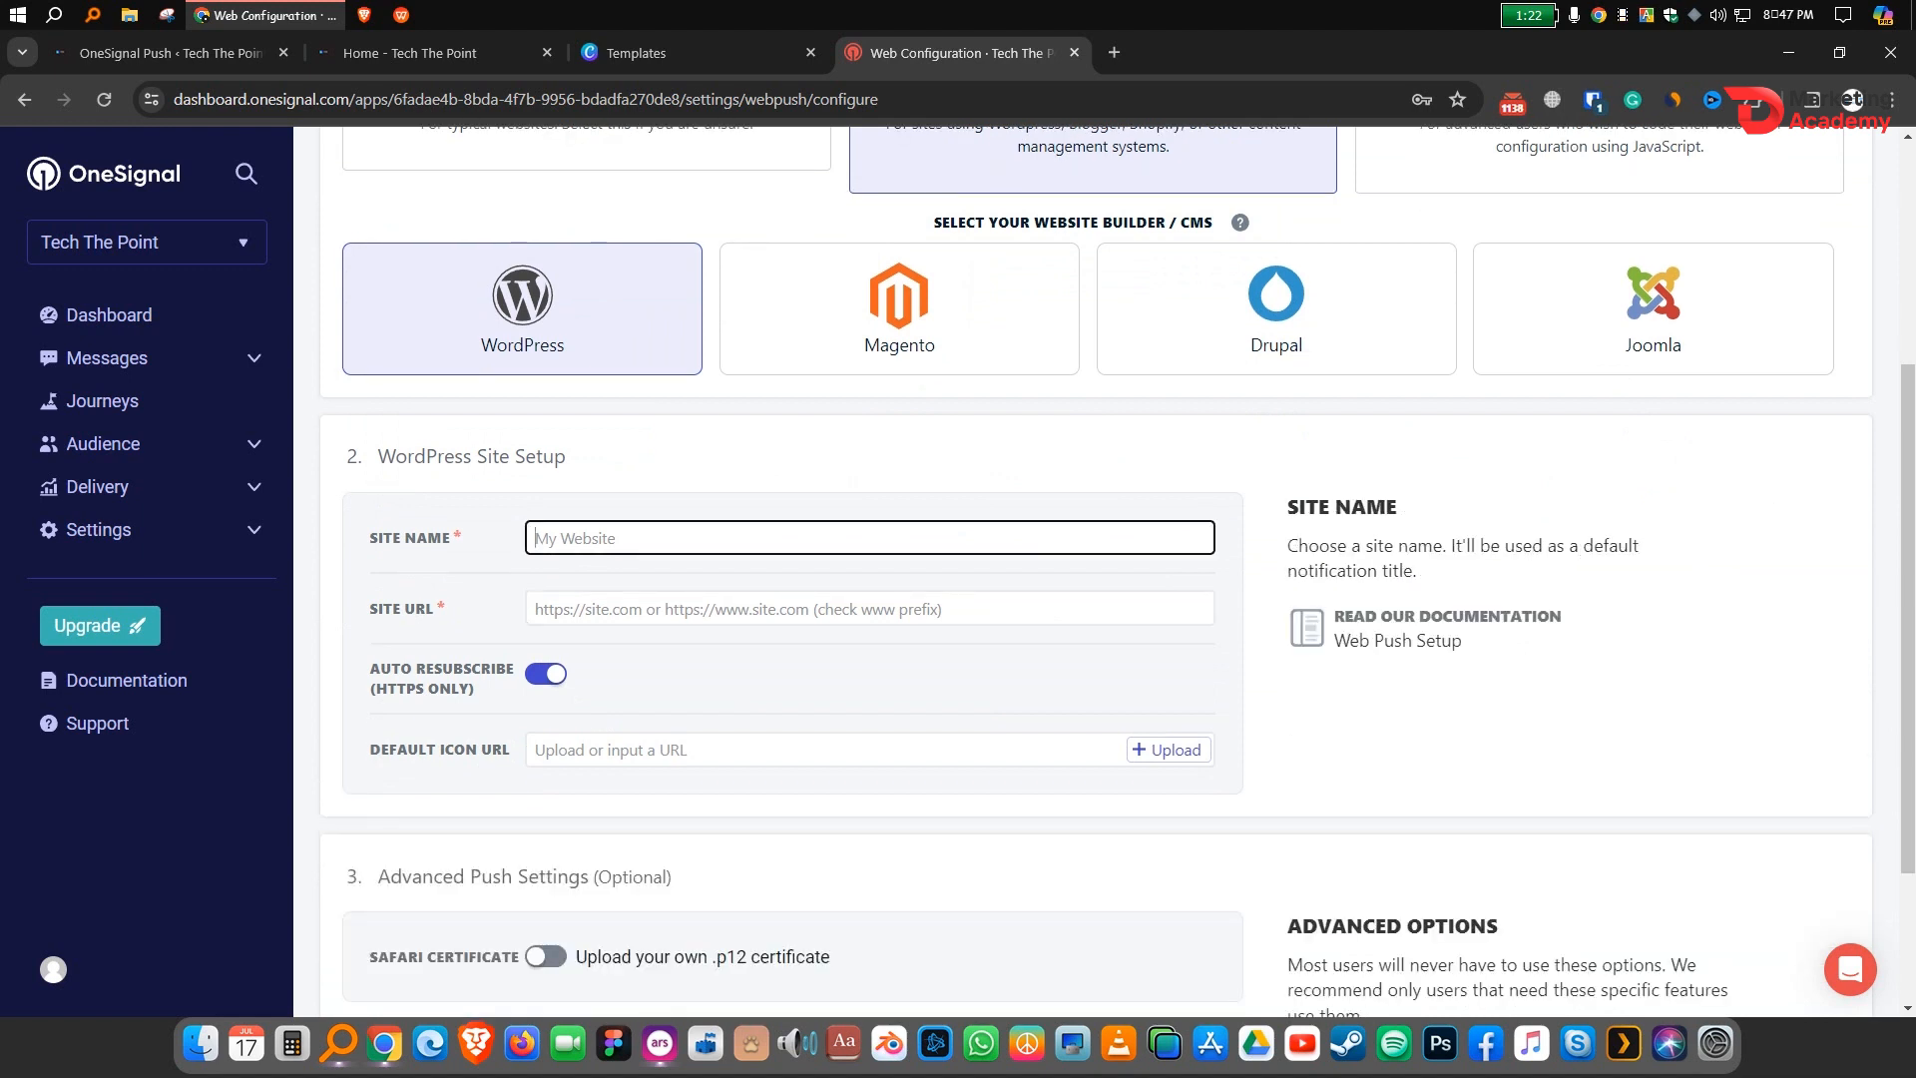
{"action": "type", "text": "Tech The "}
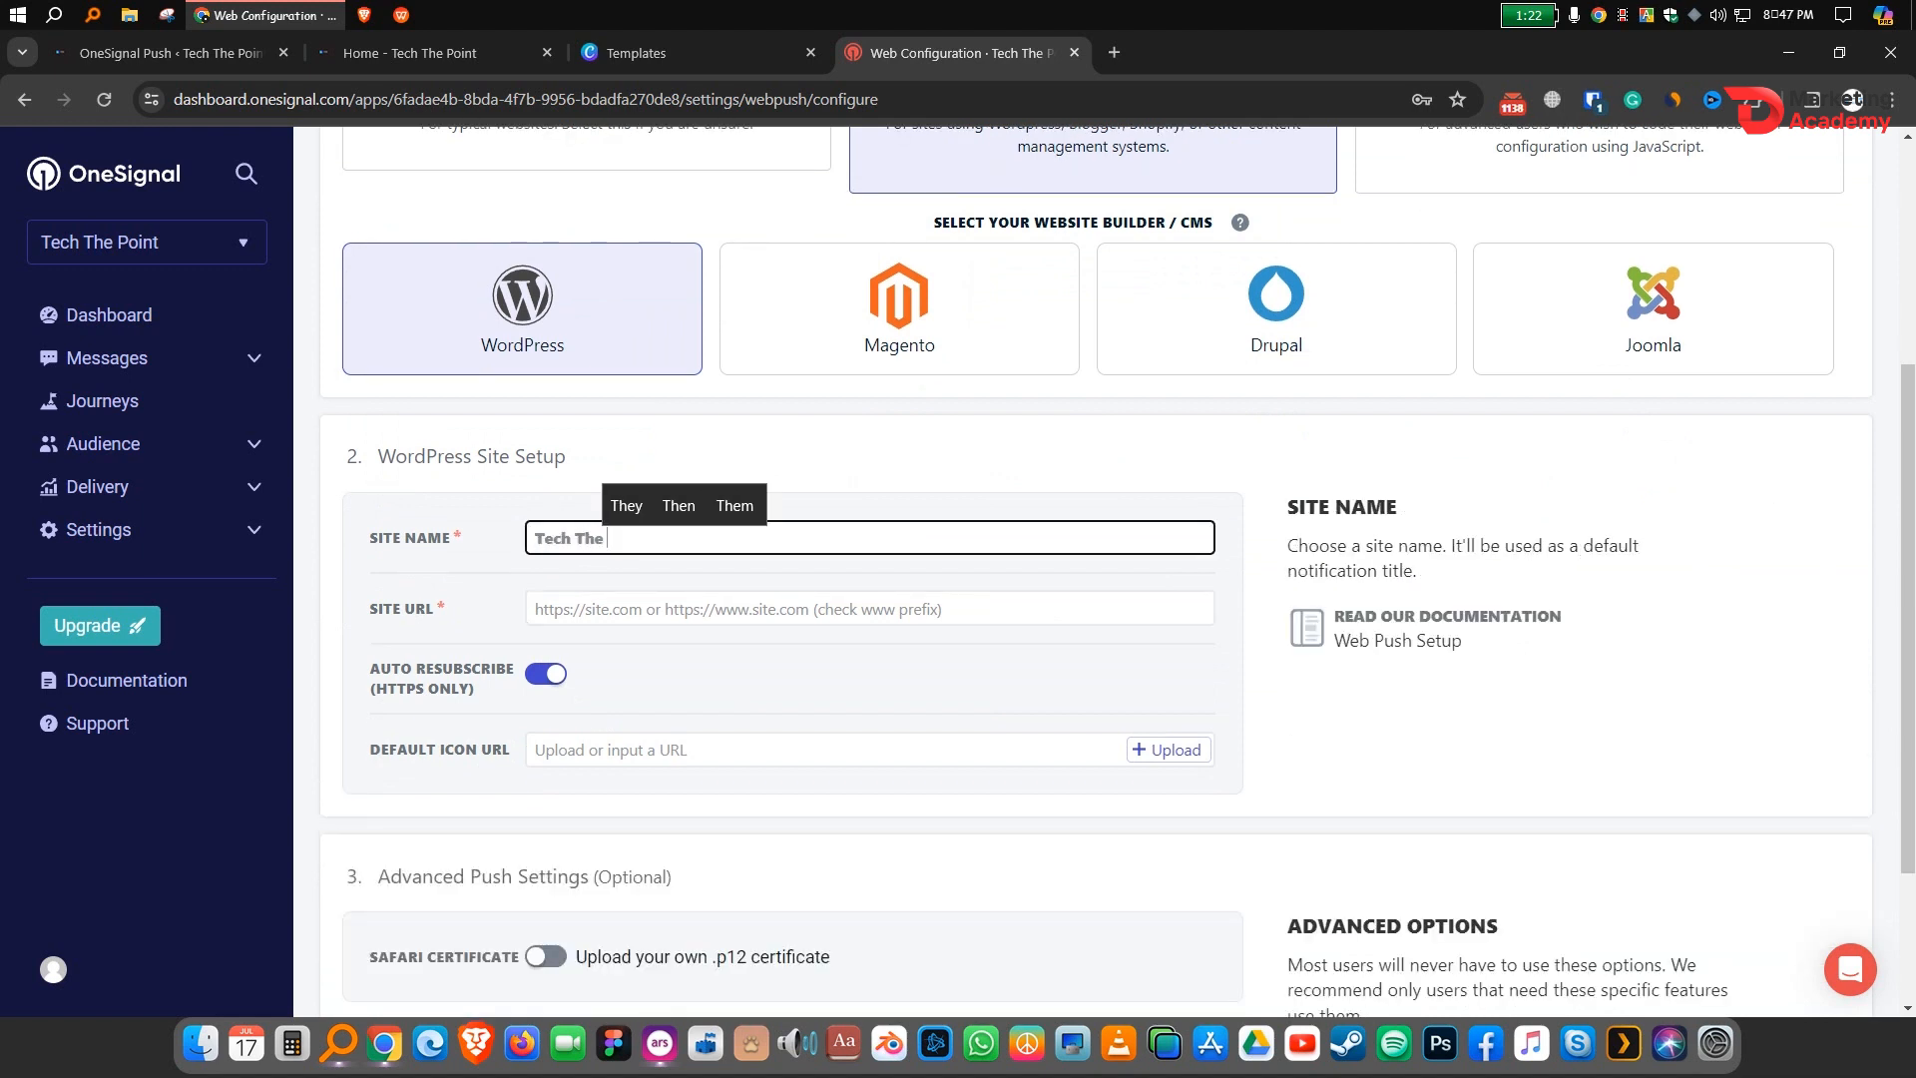
{"action": "type", "text": "Point"}
{"action": "key", "text": "Tab"}
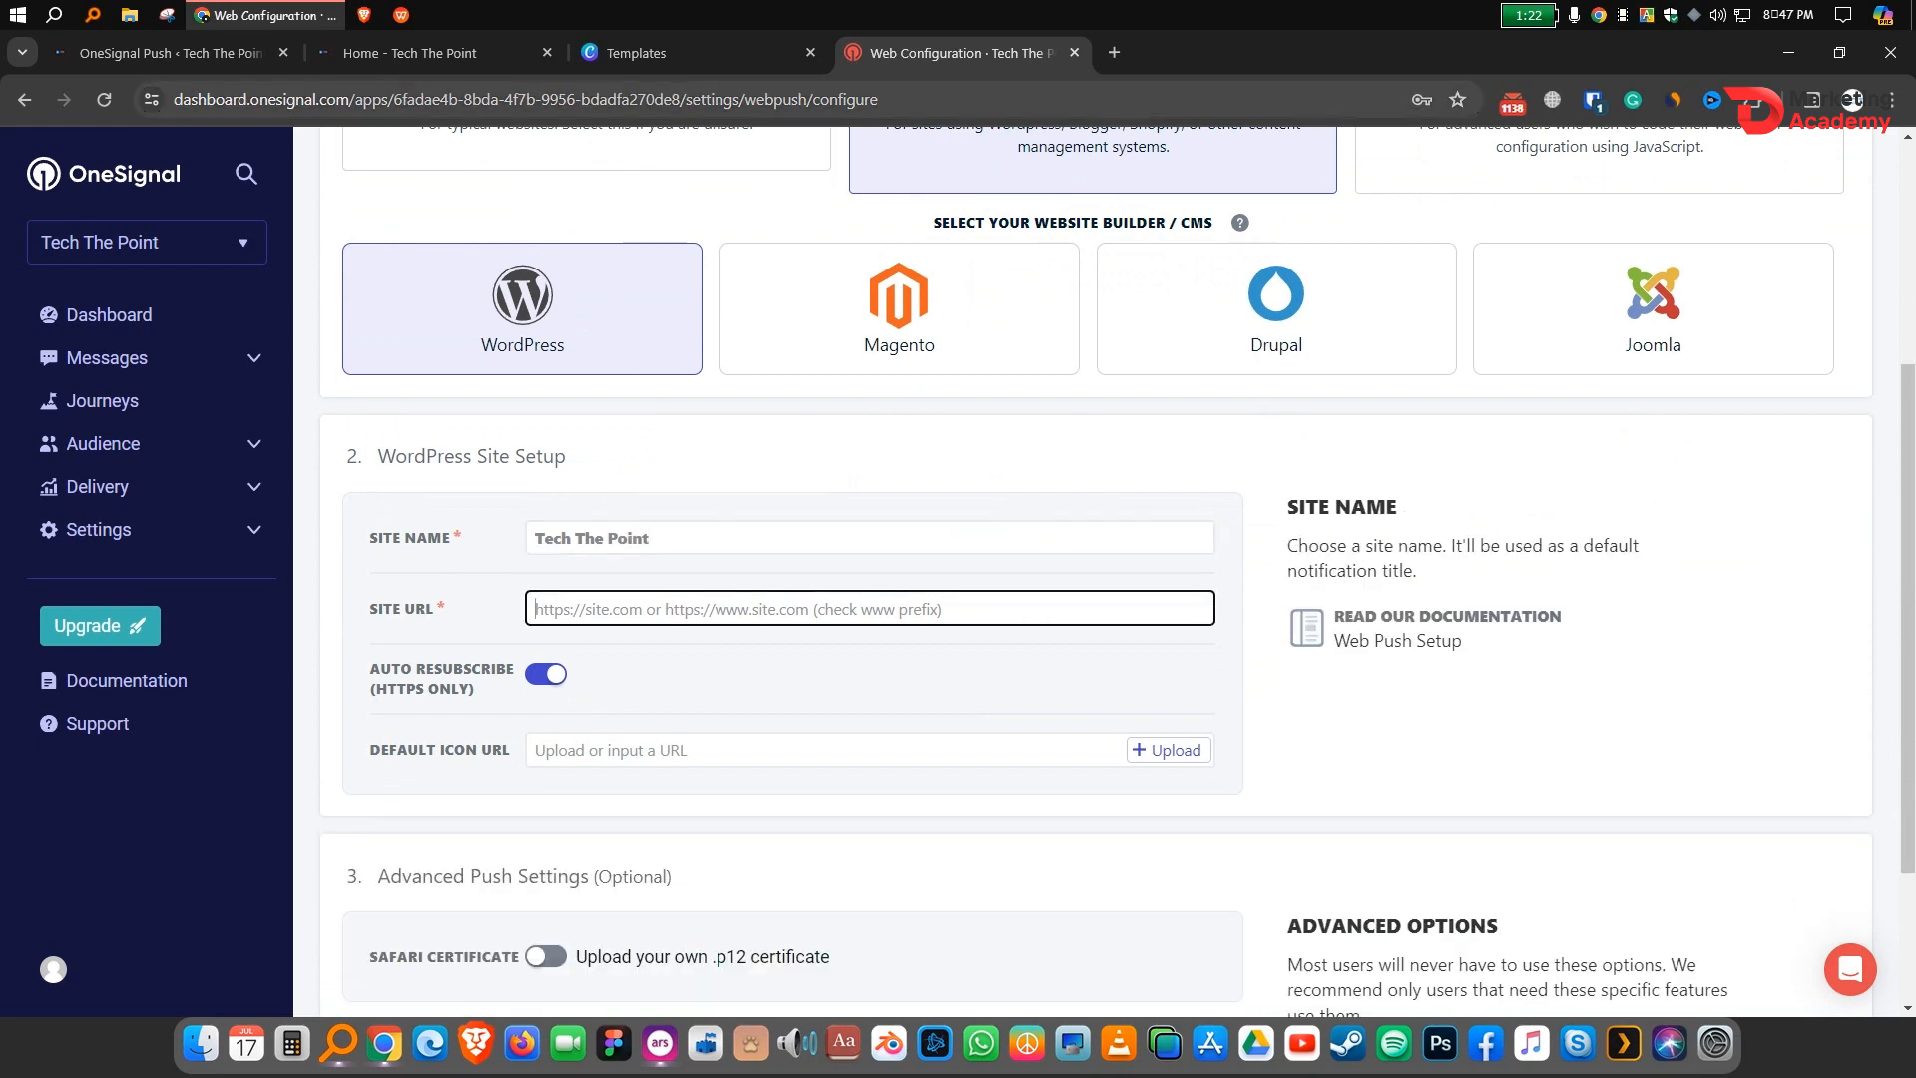
{"action": "left_click", "coordinate": [429, 53]}
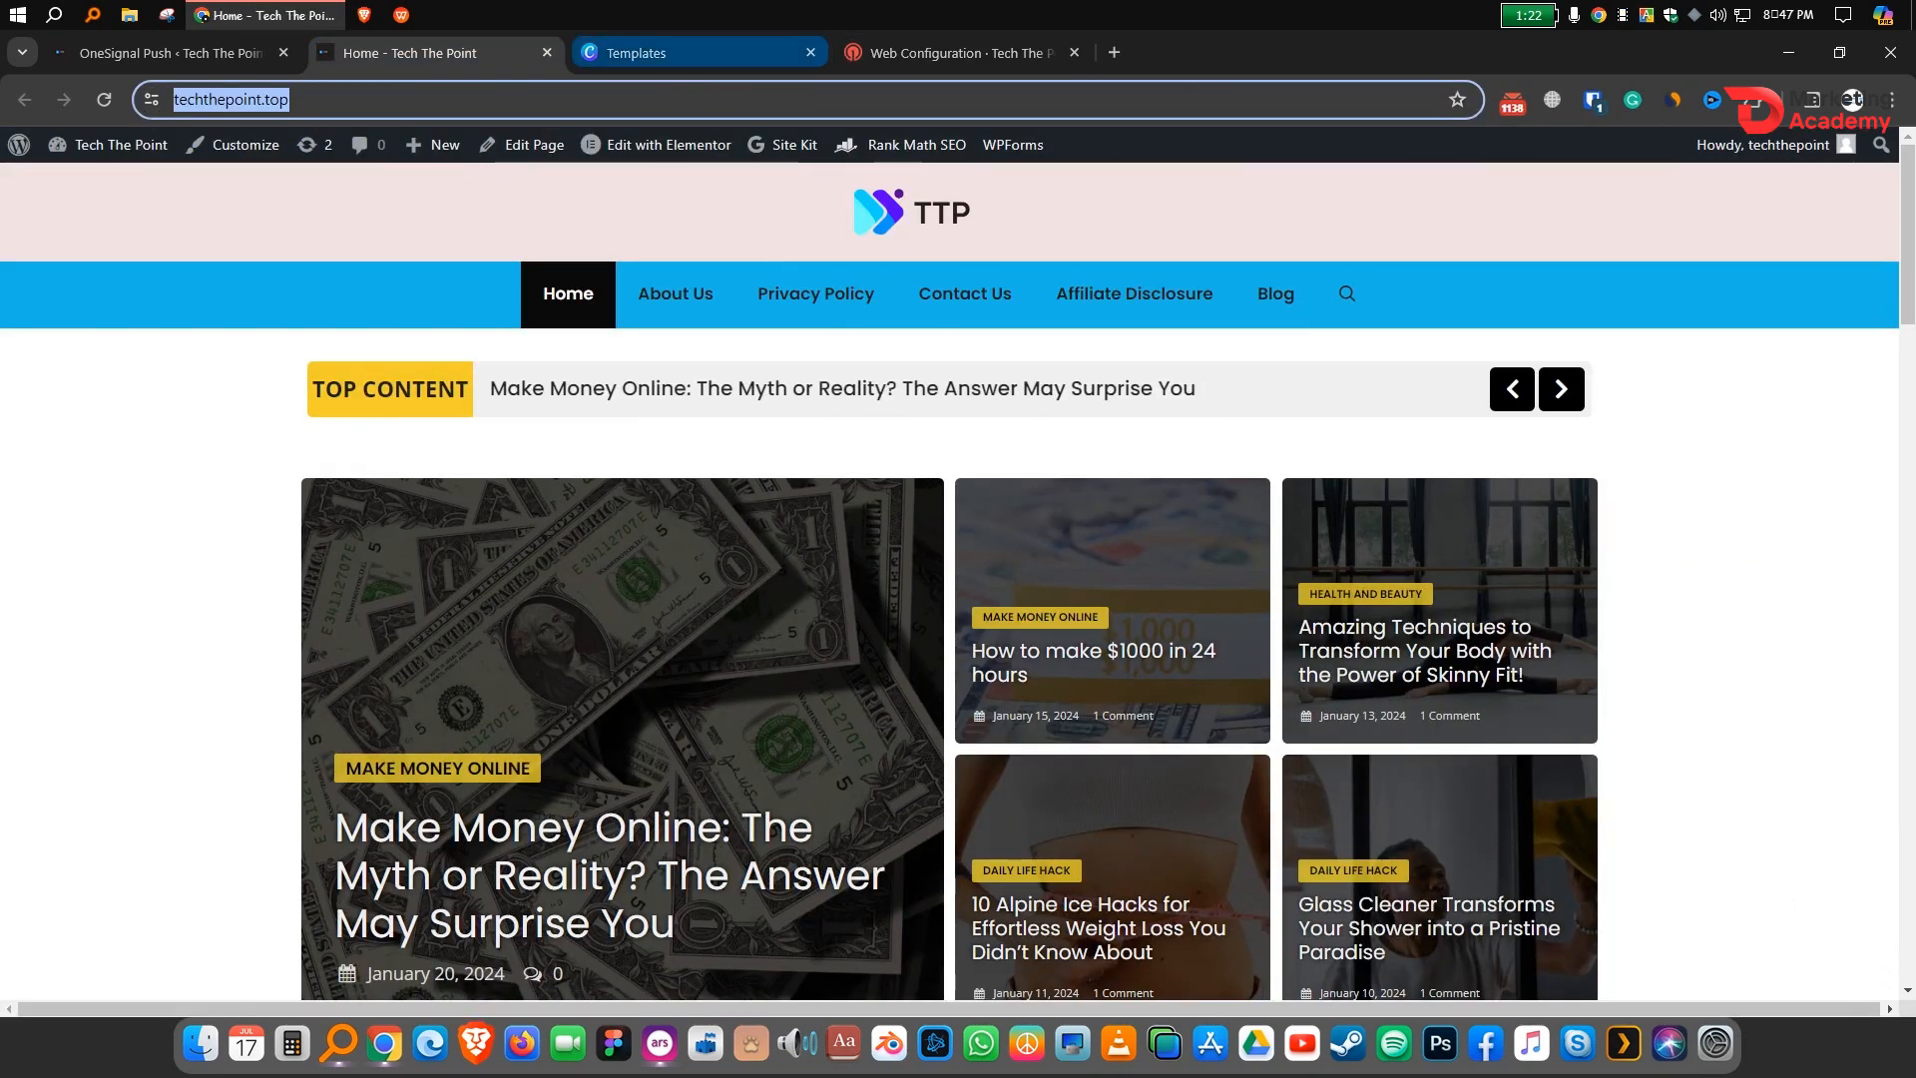
{"action": "left_click", "coordinate": [956, 53]}
{"action": "type", "text": "https://techthepoint.top"}
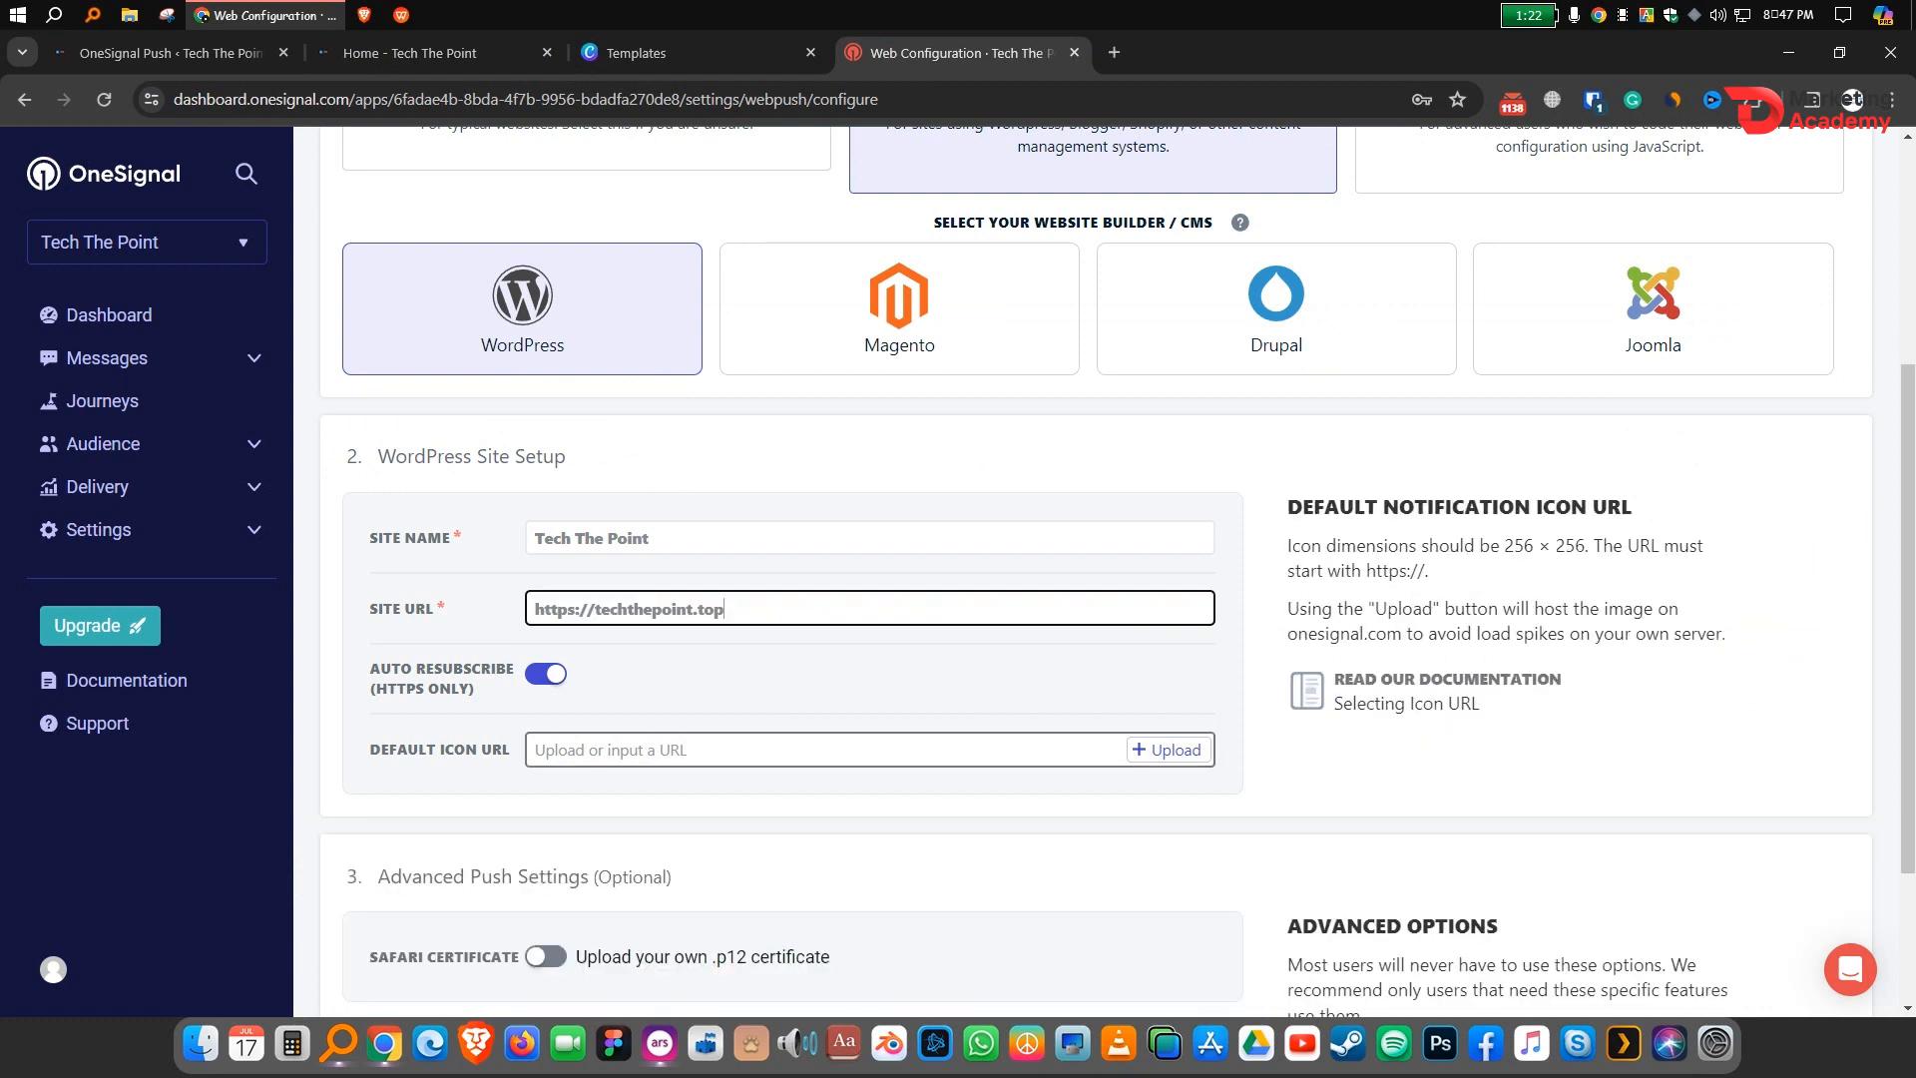
Step: Upload the TTP logo image as the default notification icon and save the web configuration
{"action": "scroll", "coordinate": [868, 713], "scroll_direction": "down", "scroll_amount": 1}
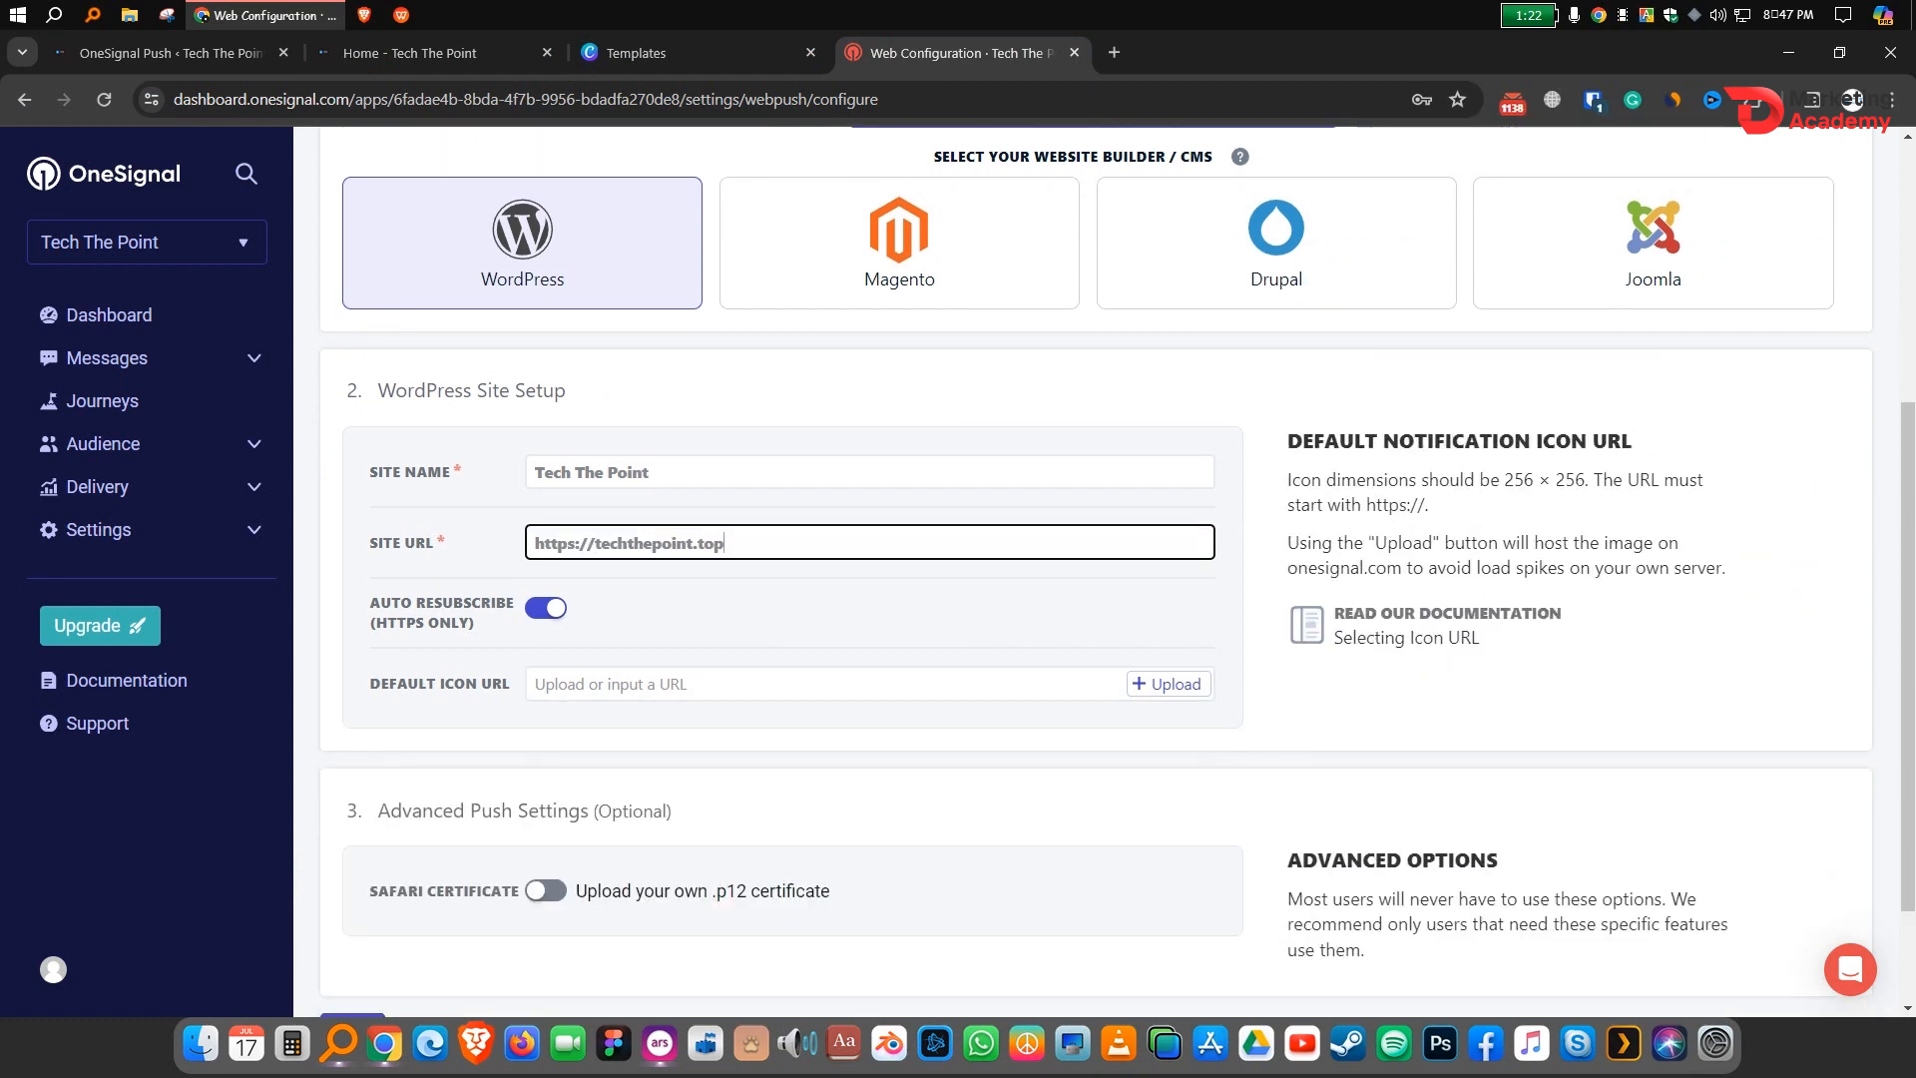
{"action": "left_click", "coordinate": [1167, 684]}
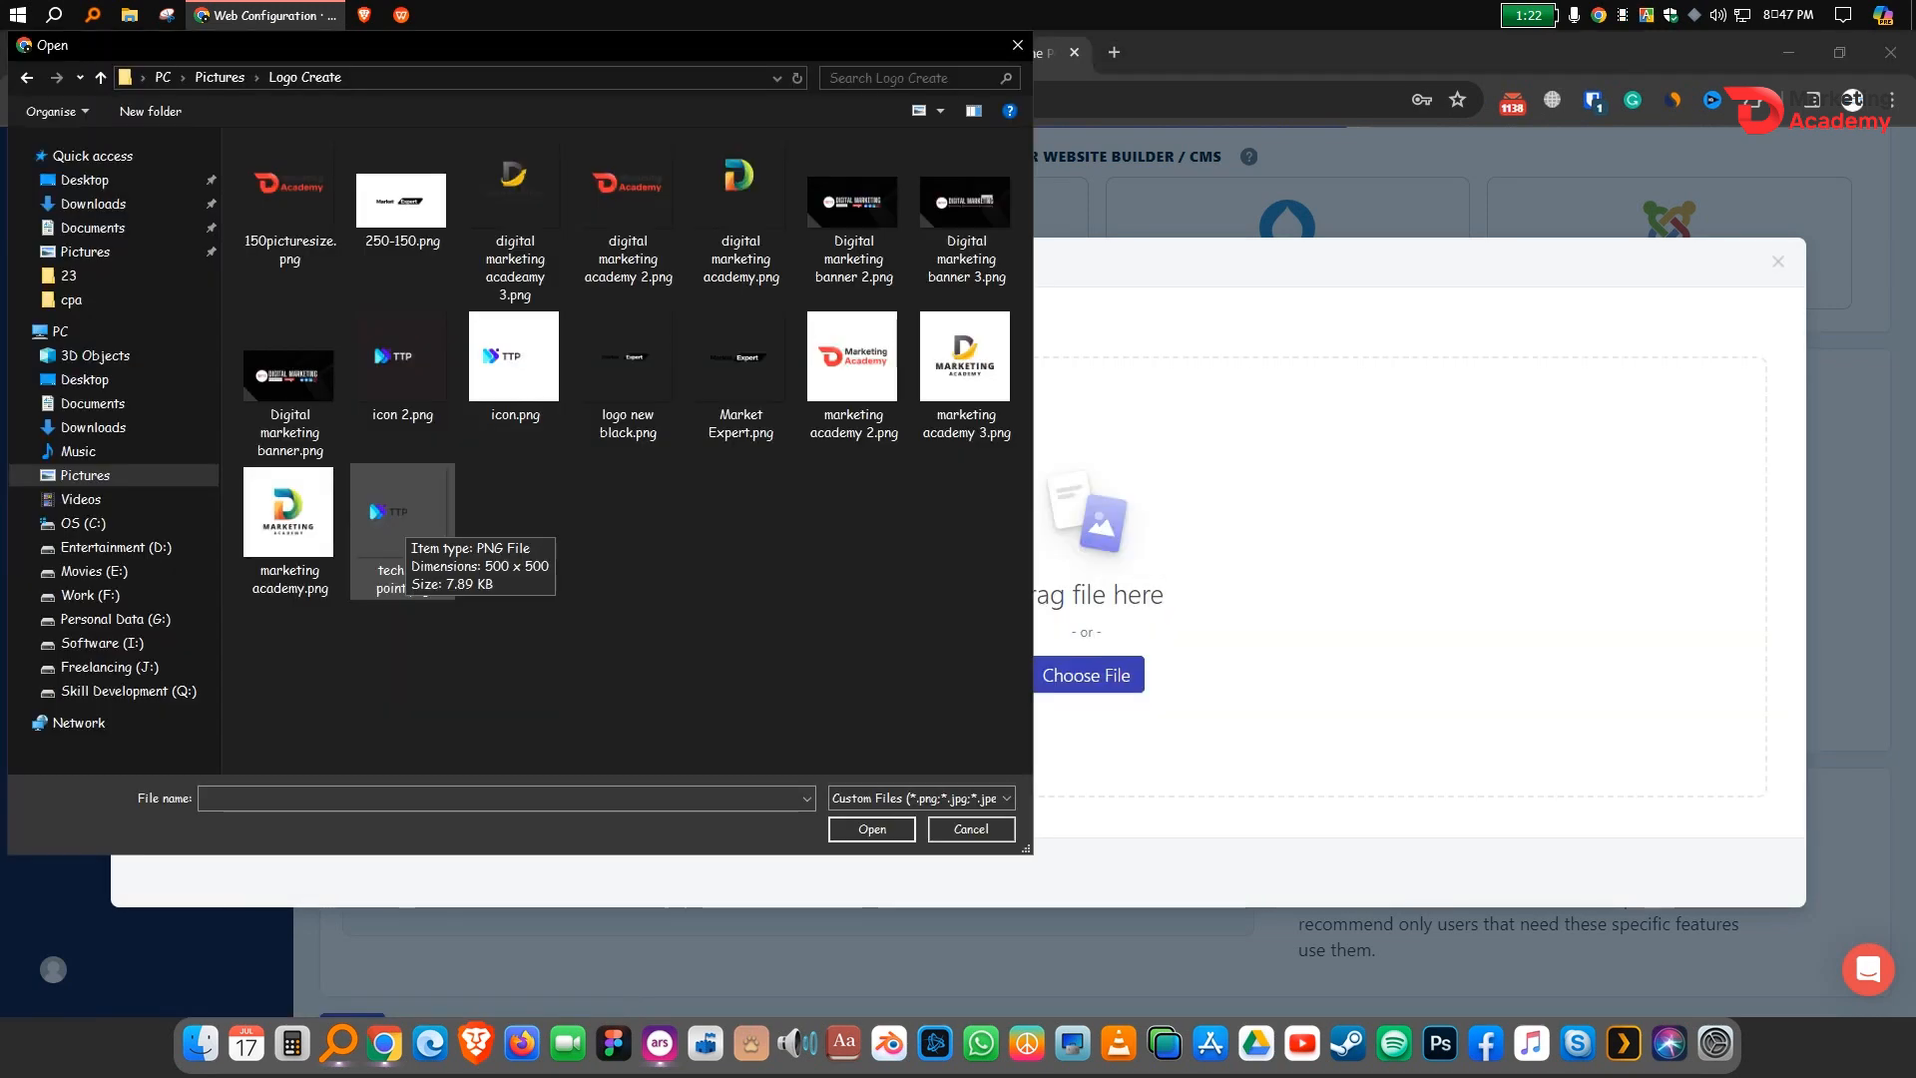
{"action": "key", "text": "Escape"}
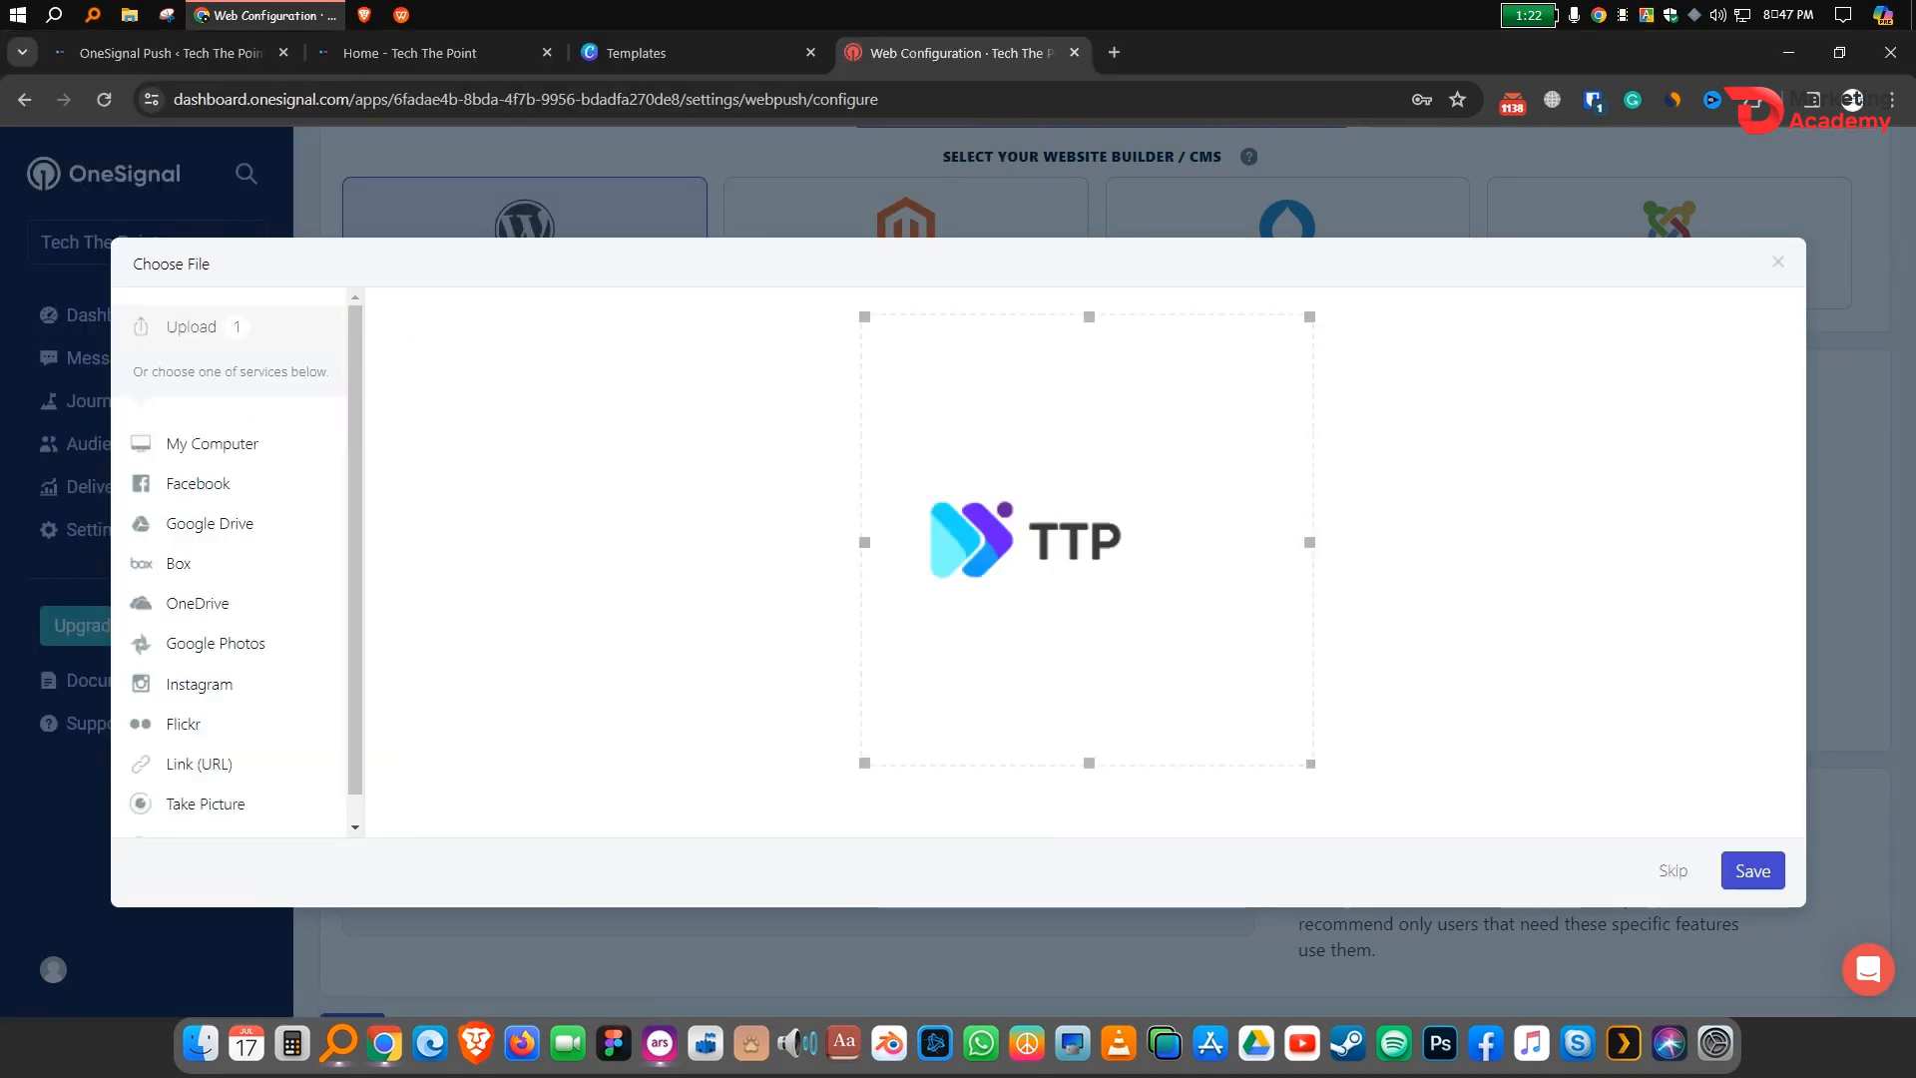
{"action": "left_click", "coordinate": [1752, 870]}
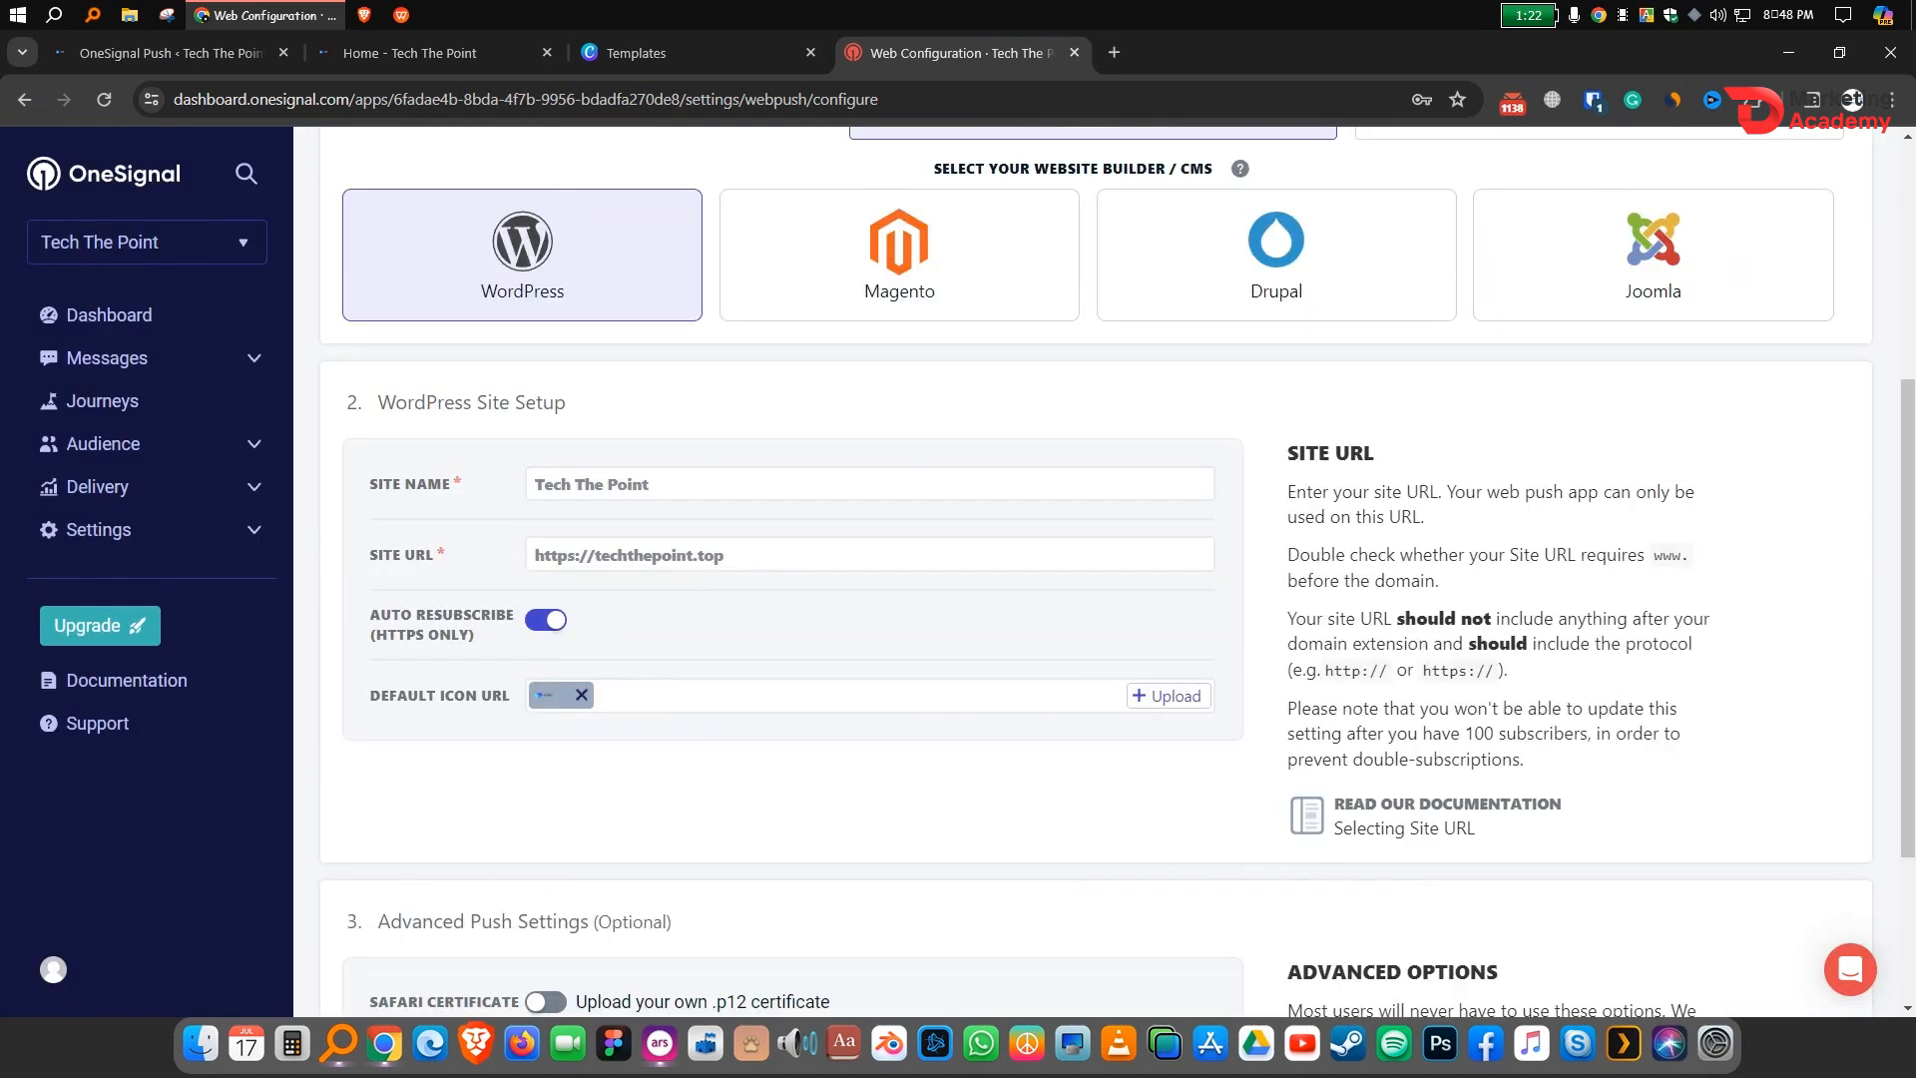
{"action": "scroll", "coordinate": [792, 558], "scroll_direction": "down", "scroll_amount": 2}
{"action": "scroll", "coordinate": [1117, 562], "scroll_direction": "down", "scroll_amount": 1}
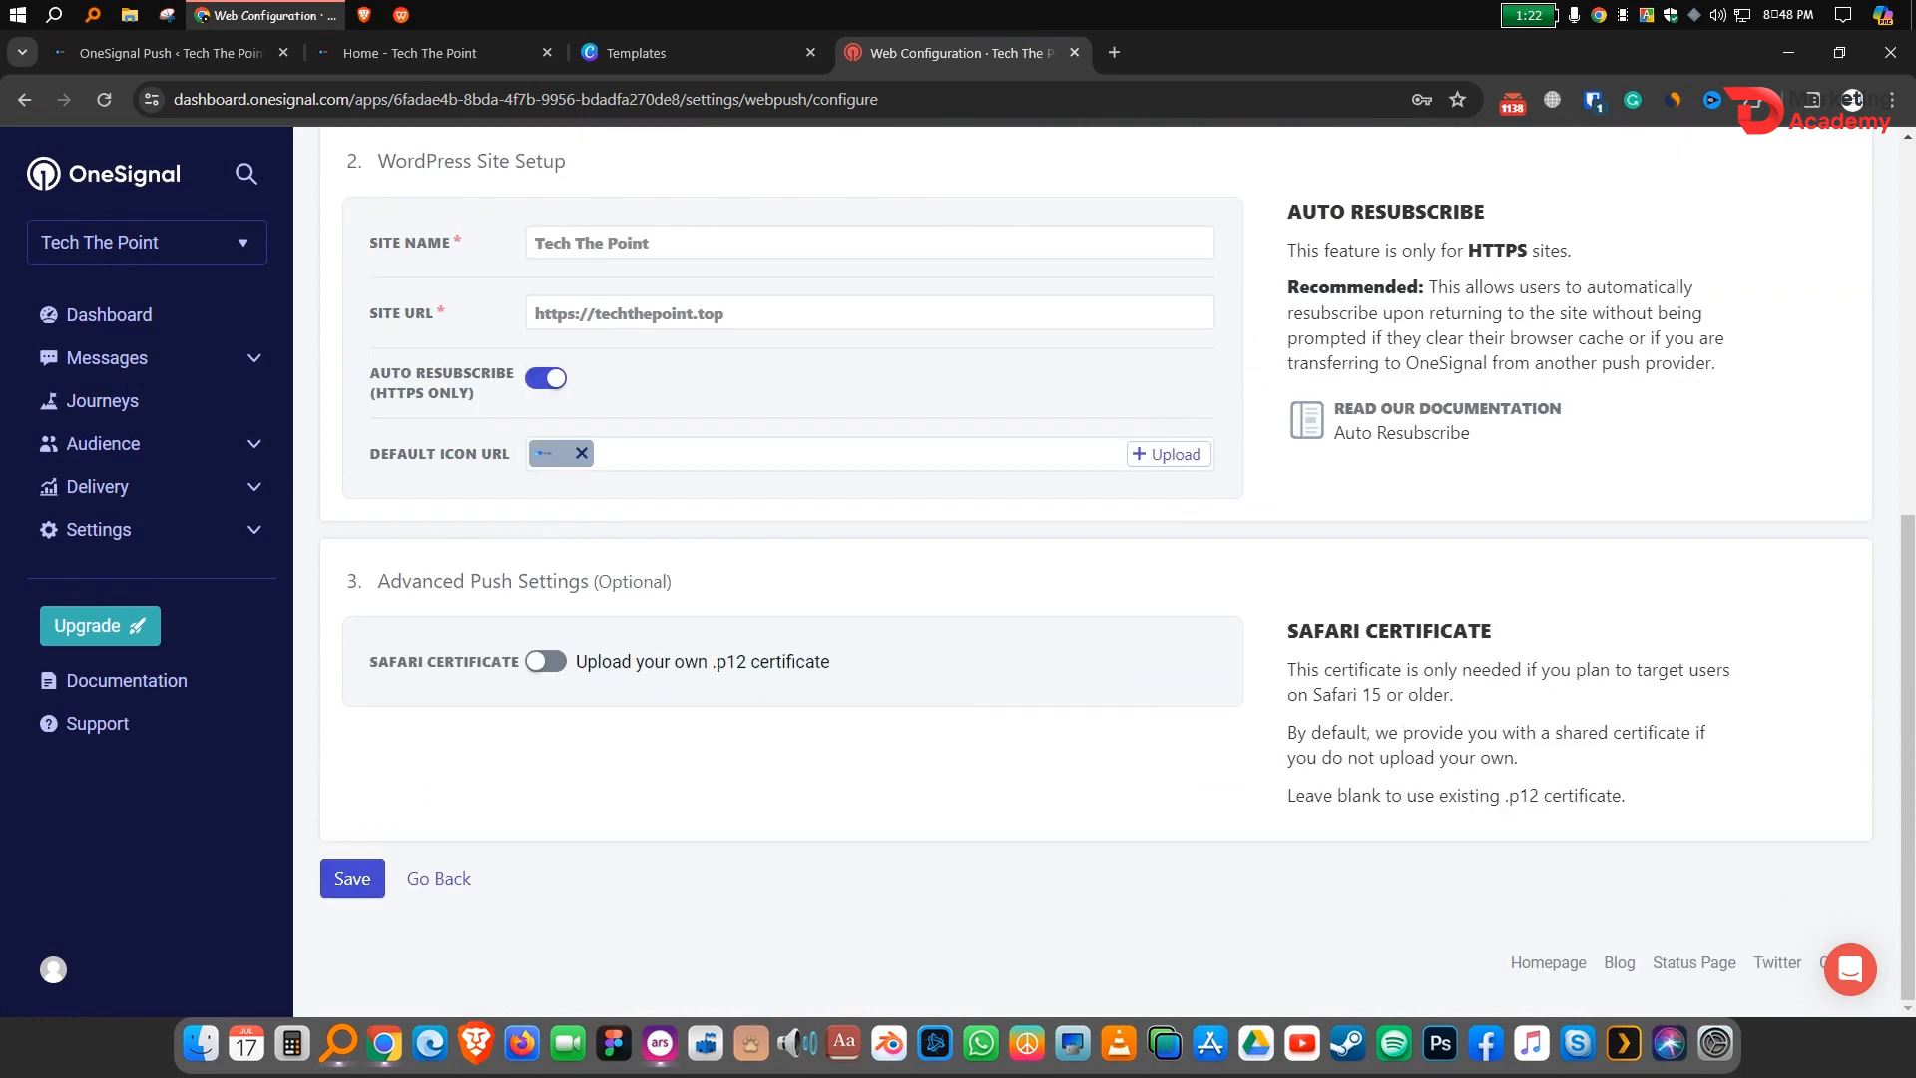
{"action": "left_click", "coordinate": [353, 878]}
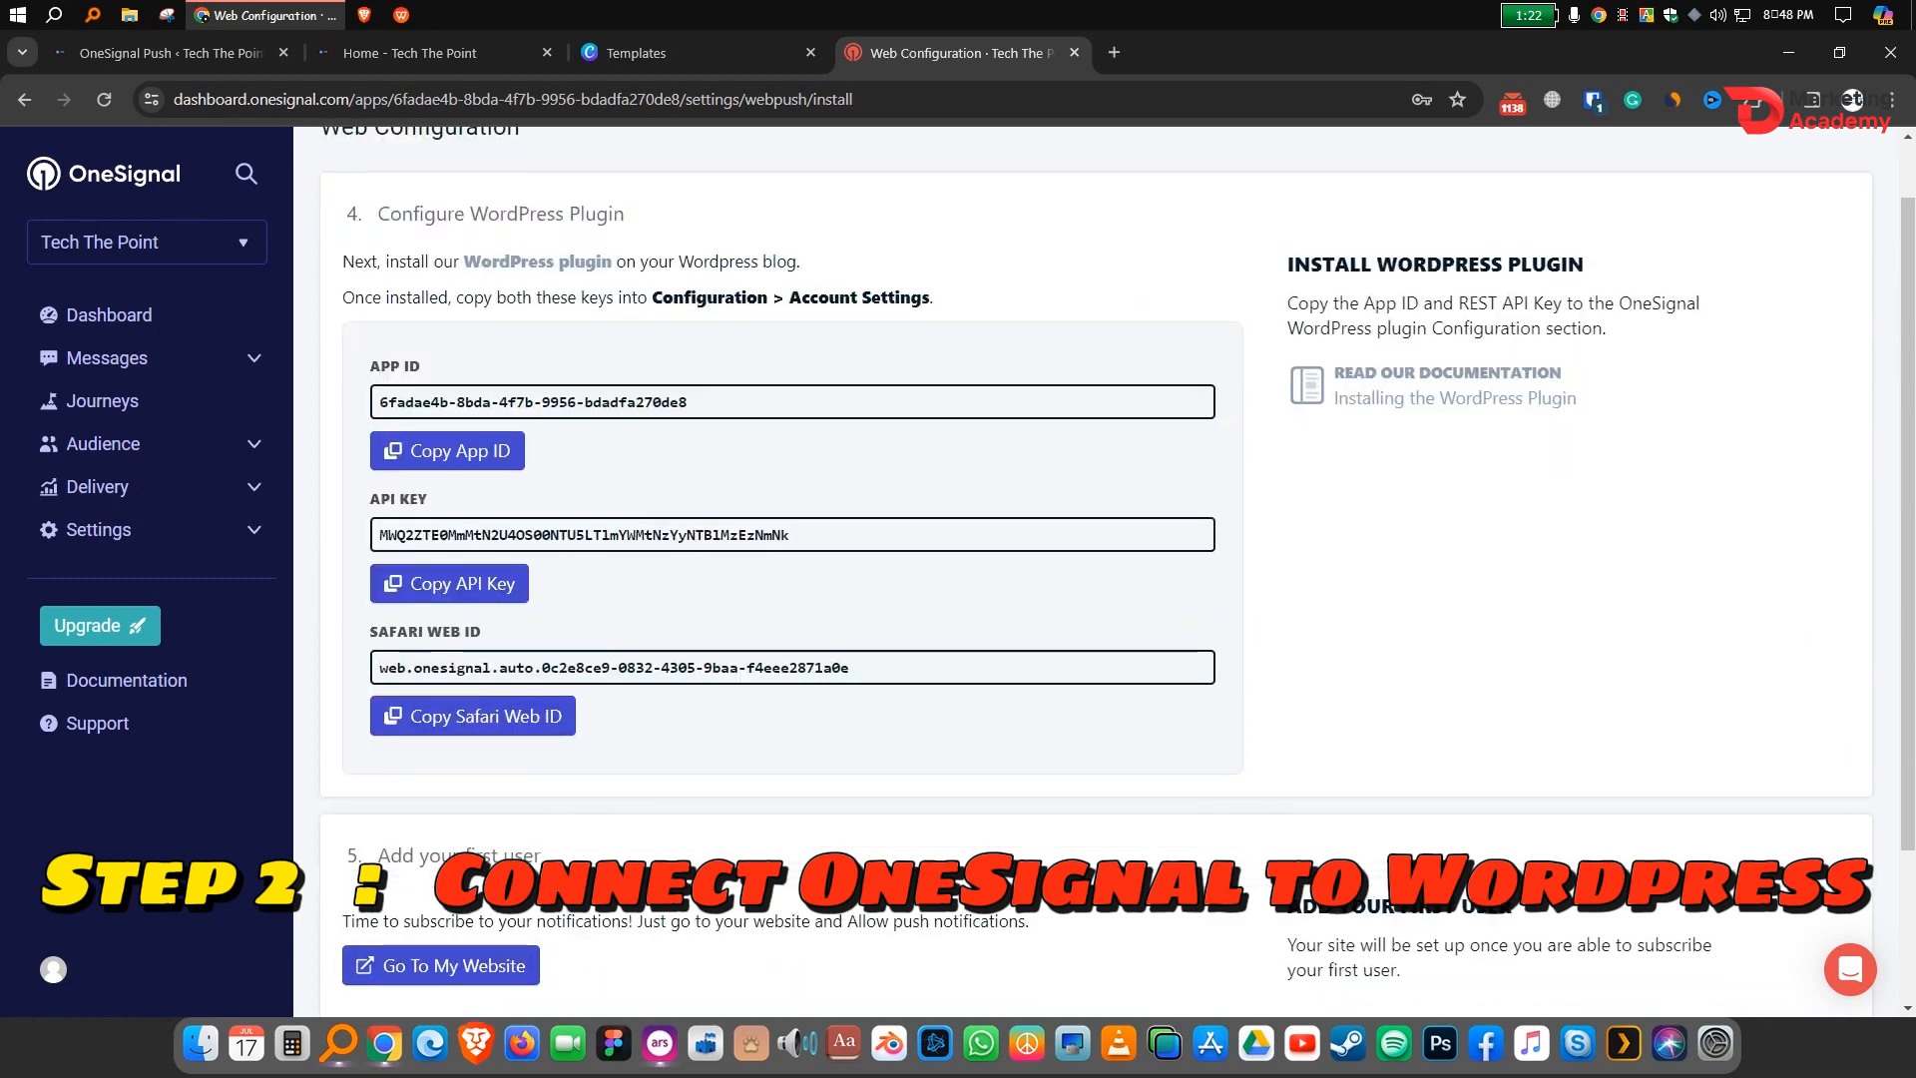
Step: Place the WordPress OneSignal Push tab beside the Web Configuration tab and open the plugin's configuration settings
{"action": "left_click_drag", "start_coordinate": [693, 402], "coordinate": [377, 402]}
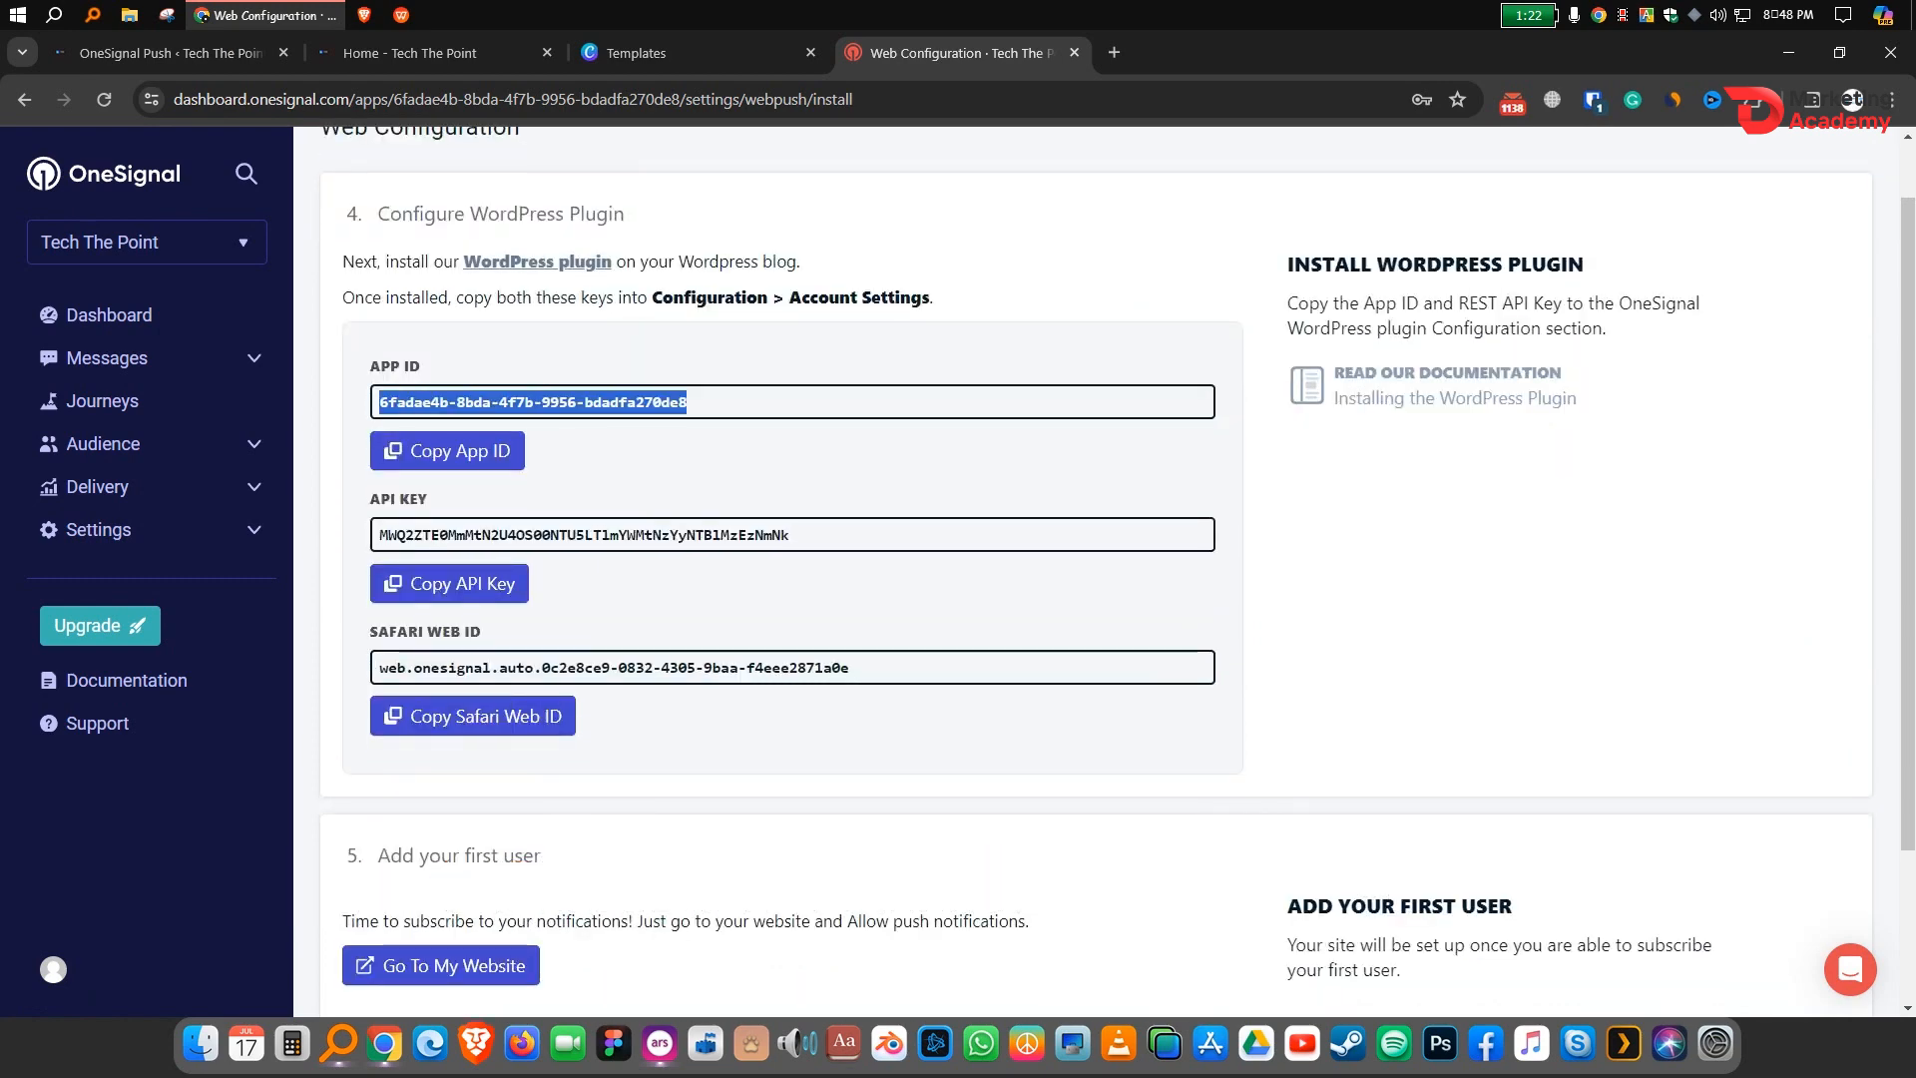
{"action": "left_click", "coordinate": [429, 52]}
{"action": "left_click_drag", "start_coordinate": [170, 53], "coordinate": [692, 53]}
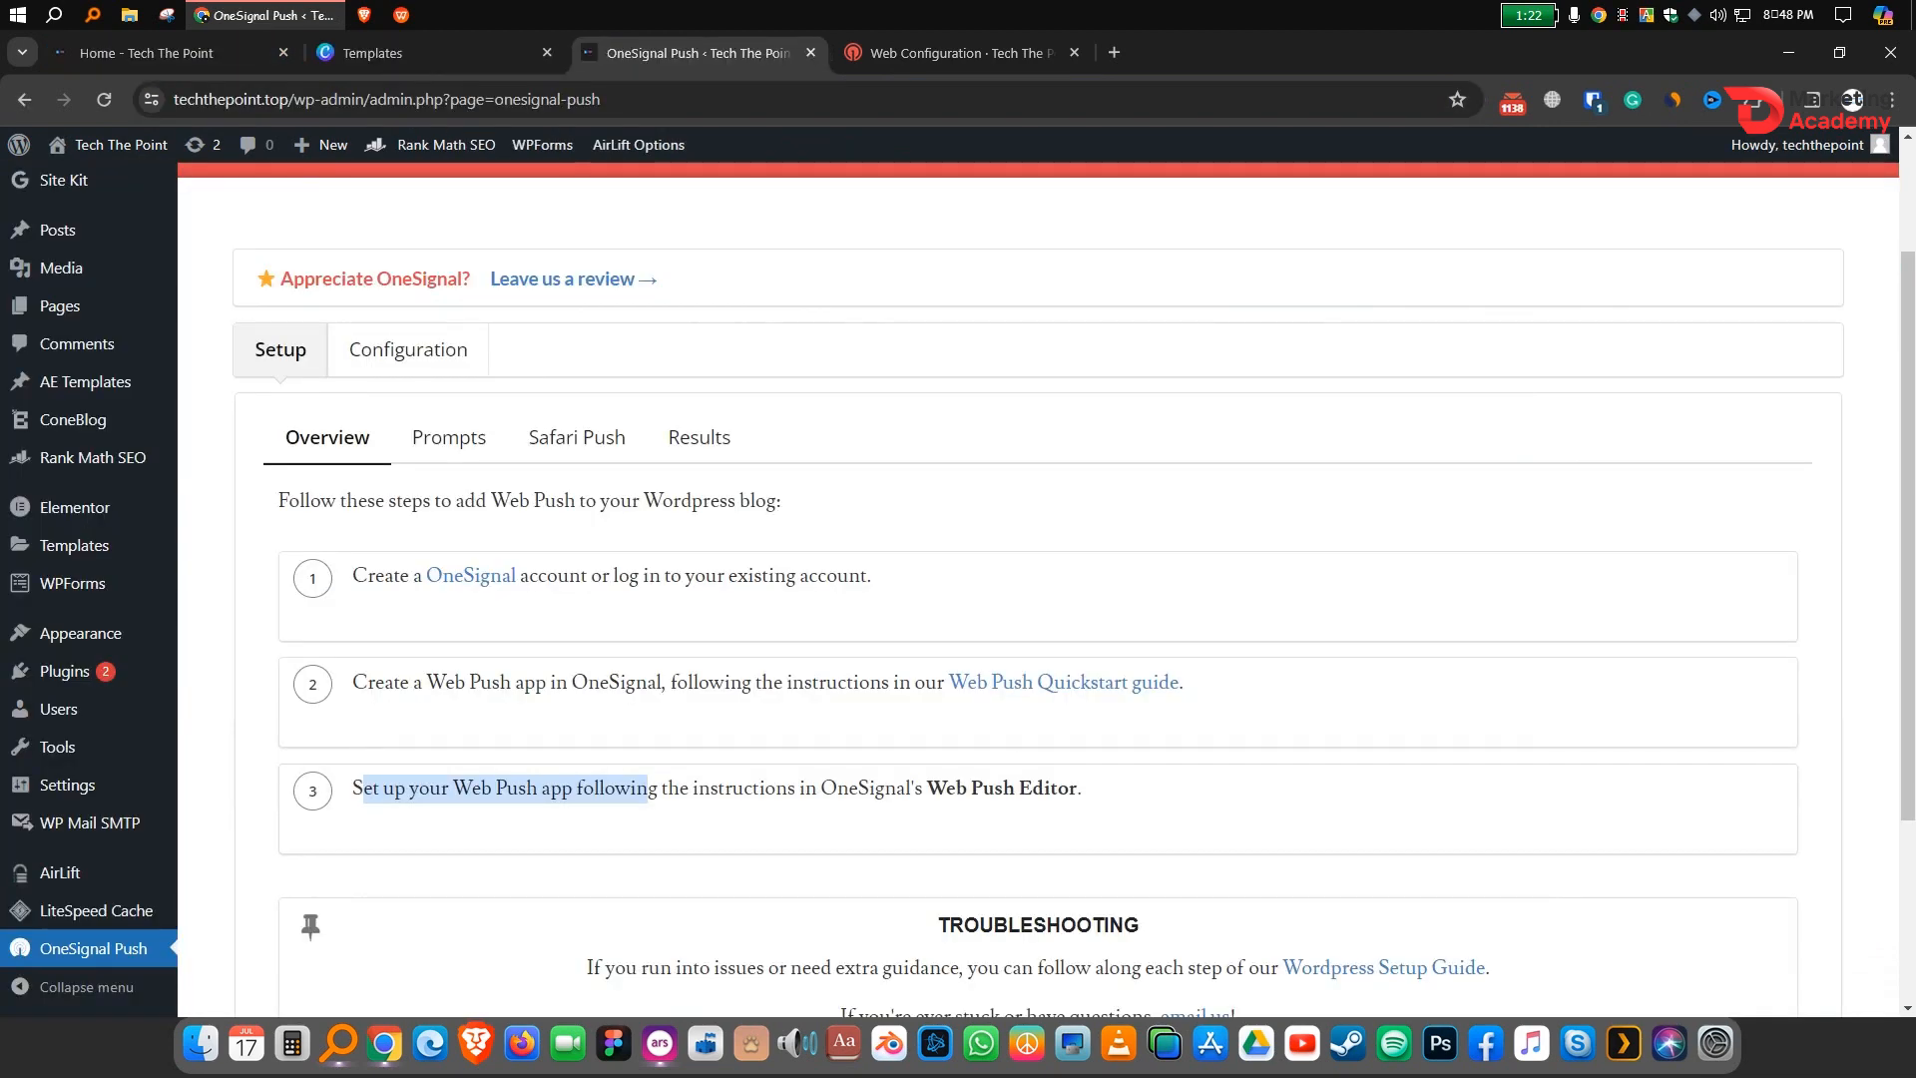
{"action": "scroll", "coordinate": [1038, 598], "scroll_direction": "up", "scroll_amount": 2}
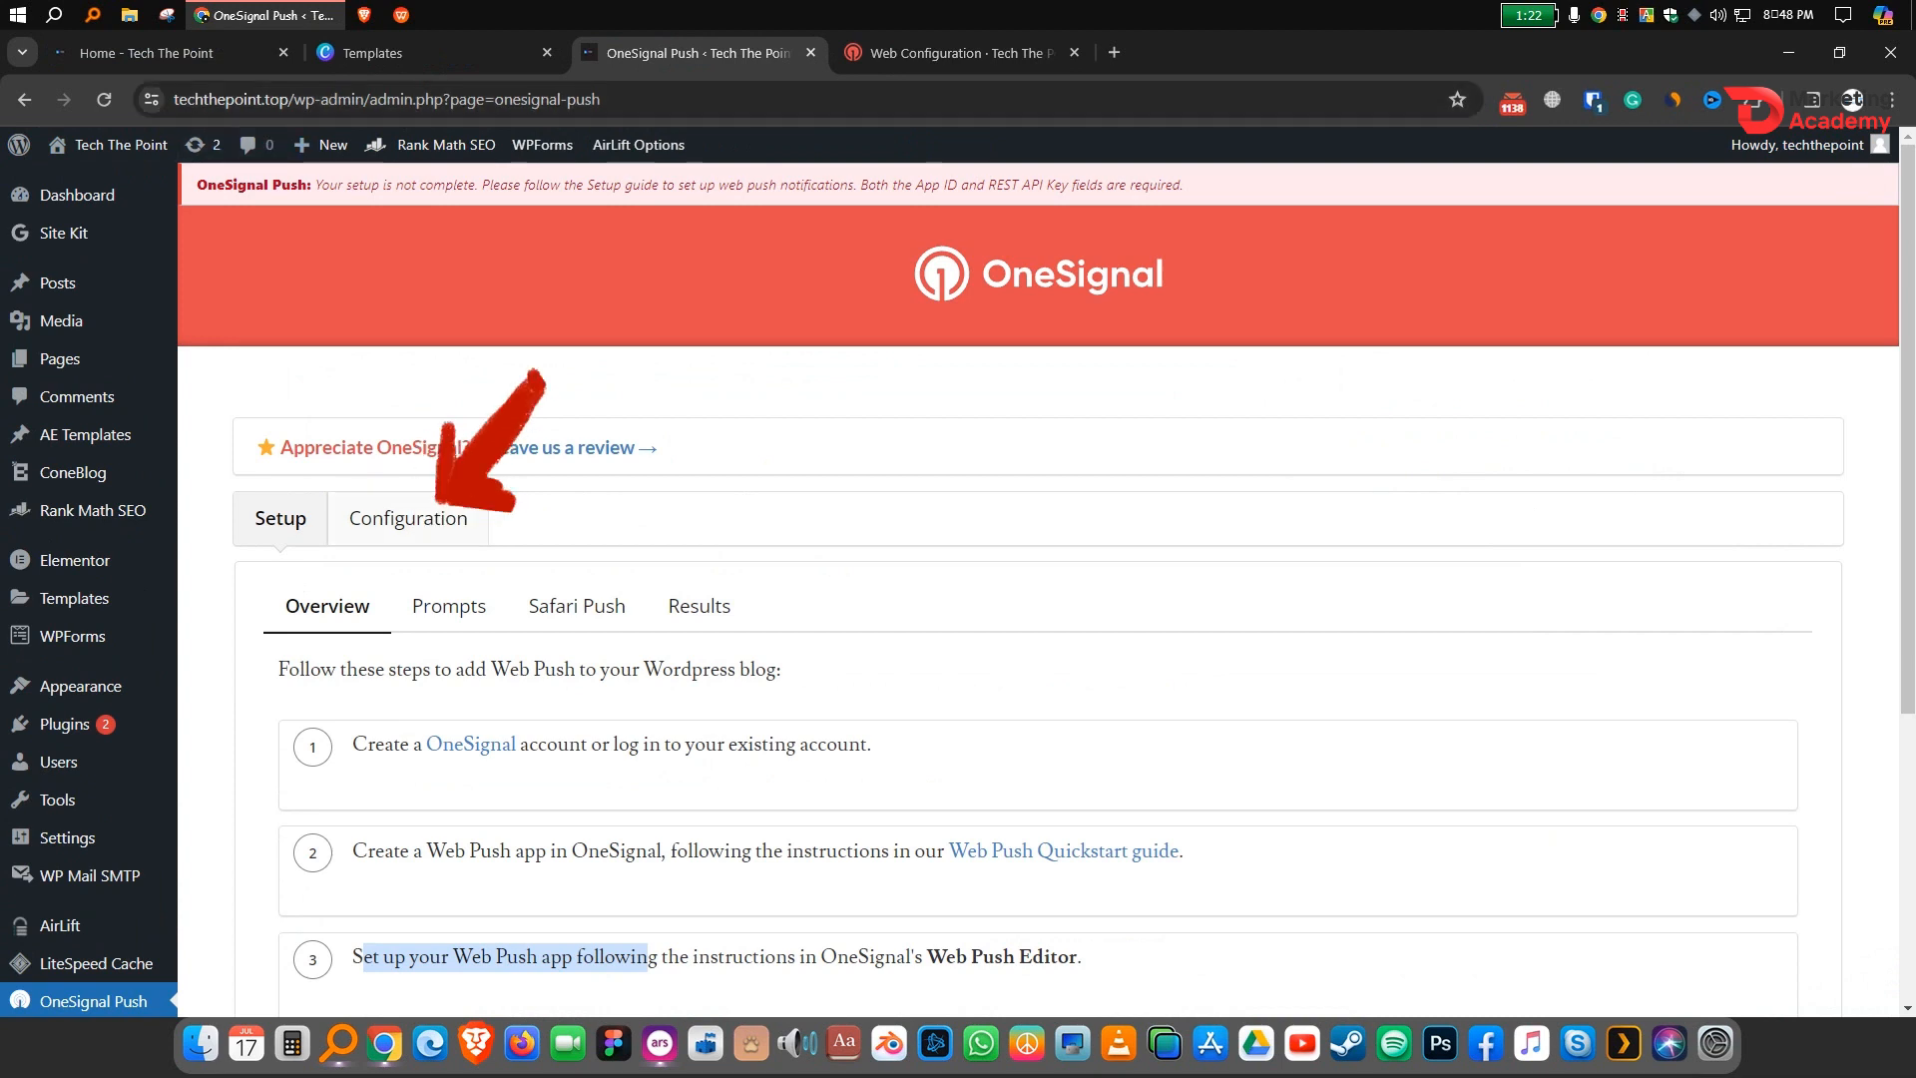
{"action": "left_click", "coordinate": [408, 519]}
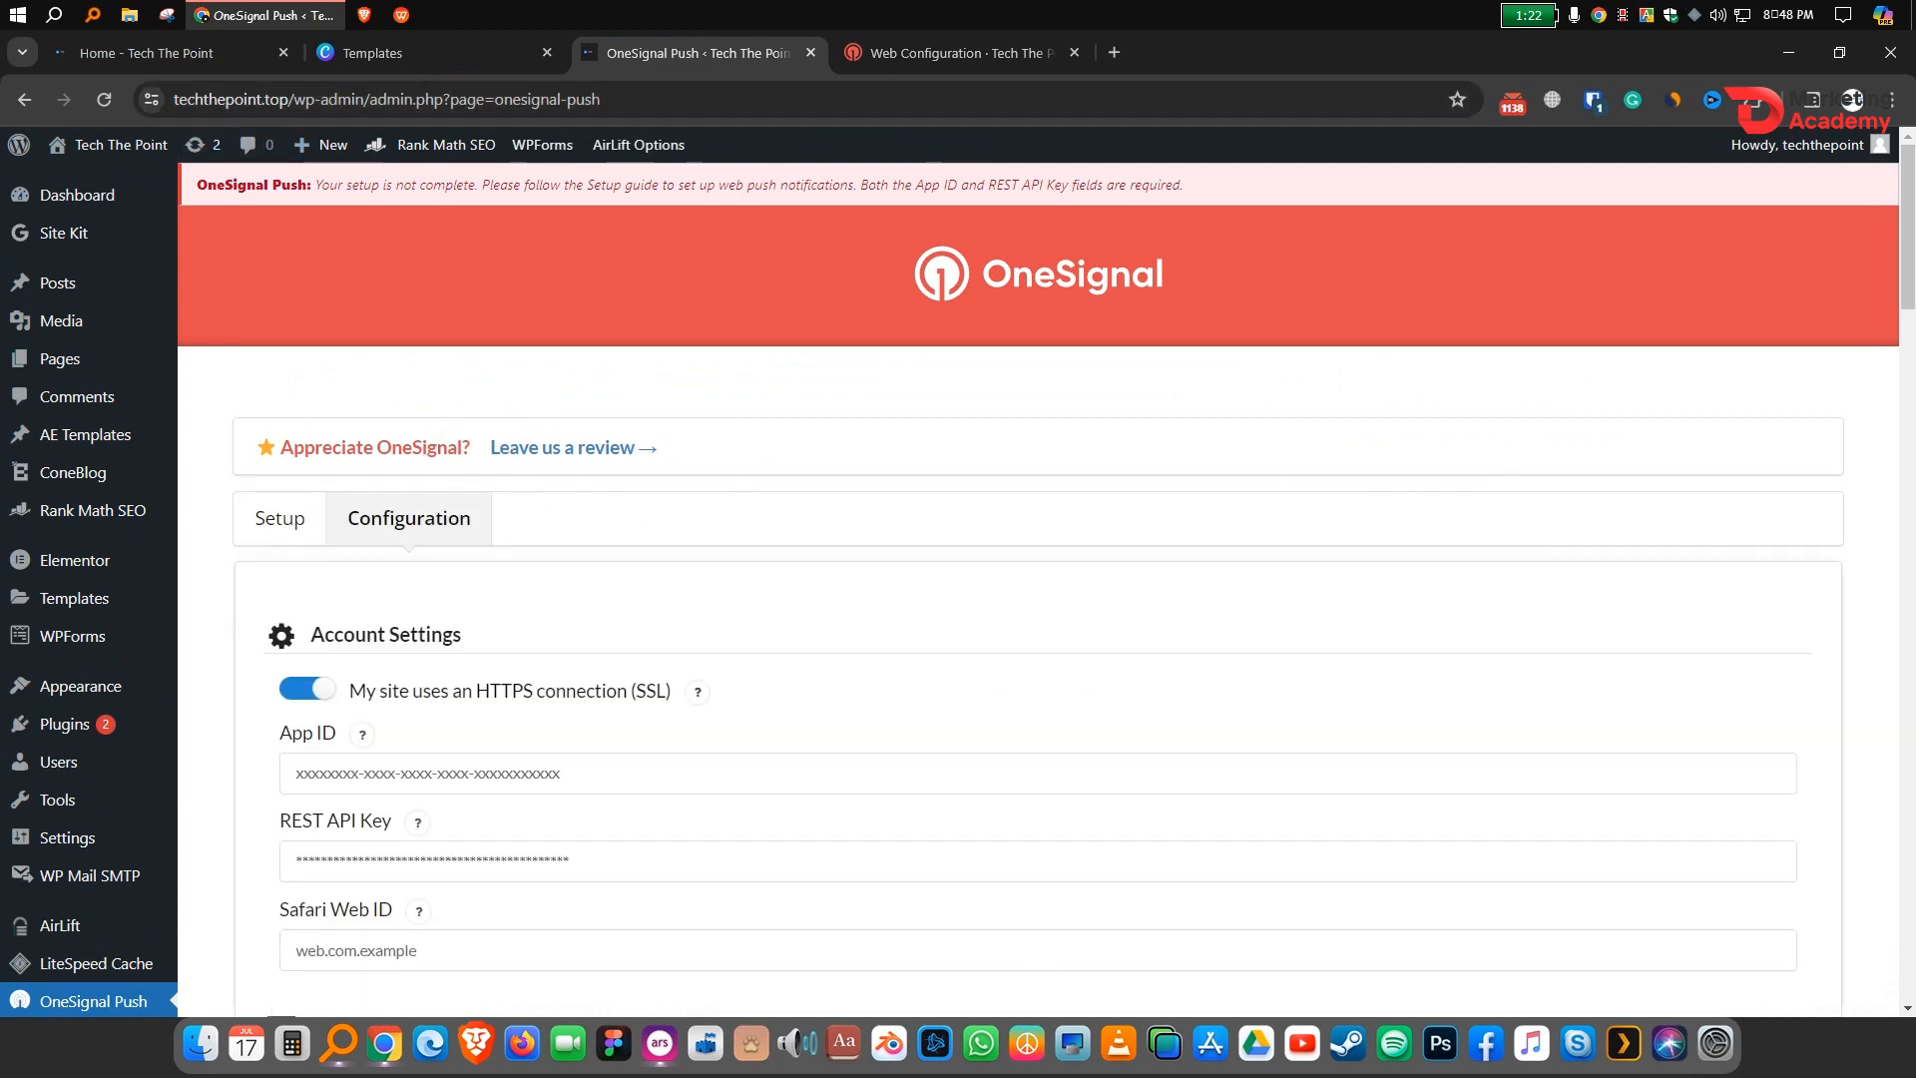
Step: Copy the App ID from the OneSignal web configuration into the plugin's App ID field in WordPress
{"action": "scroll", "coordinate": [1038, 599], "scroll_direction": "down", "scroll_amount": 2}
{"action": "left_click", "coordinate": [639, 551]}
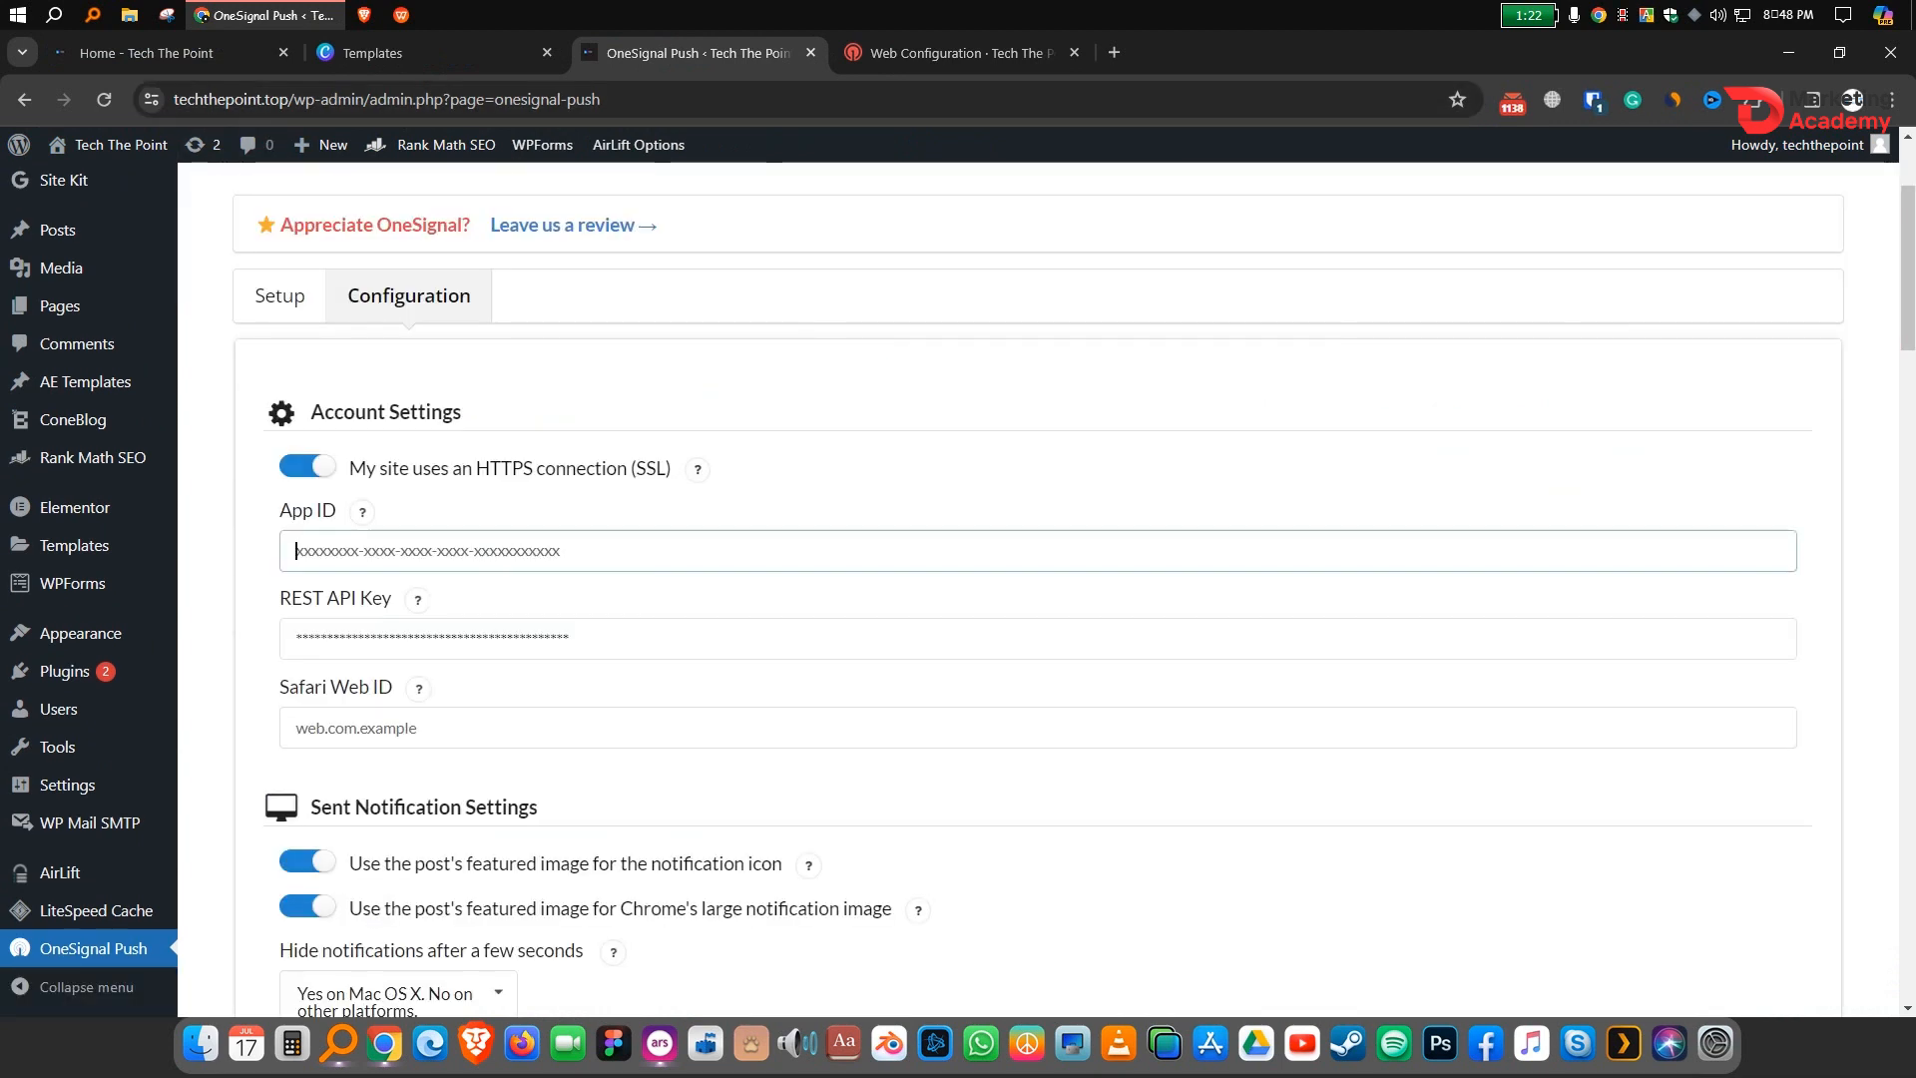
{"action": "left_click", "coordinate": [958, 52]}
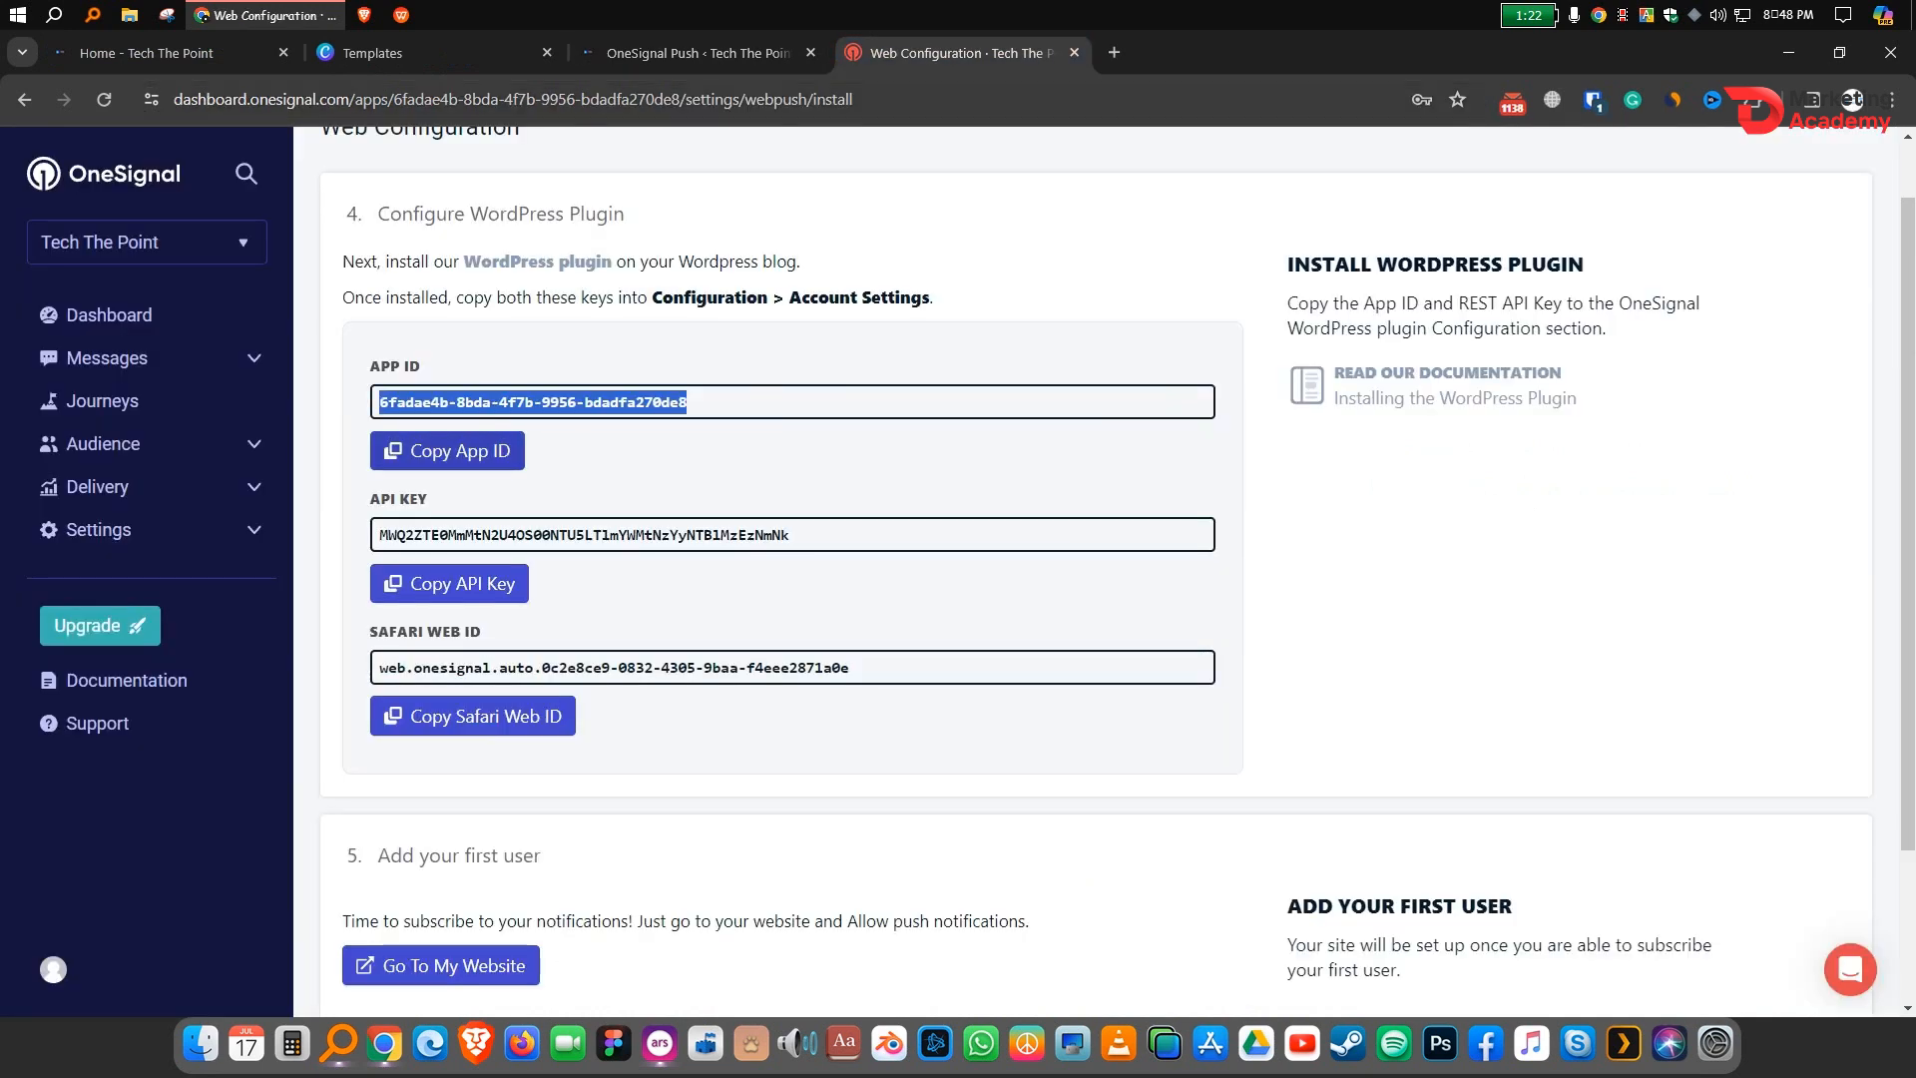
{"action": "key", "text": "ctrl+shift+Tab"}
{"action": "type", "text": "6fadae4b-8bda-4f7b-9956-bdadfa270de8"}
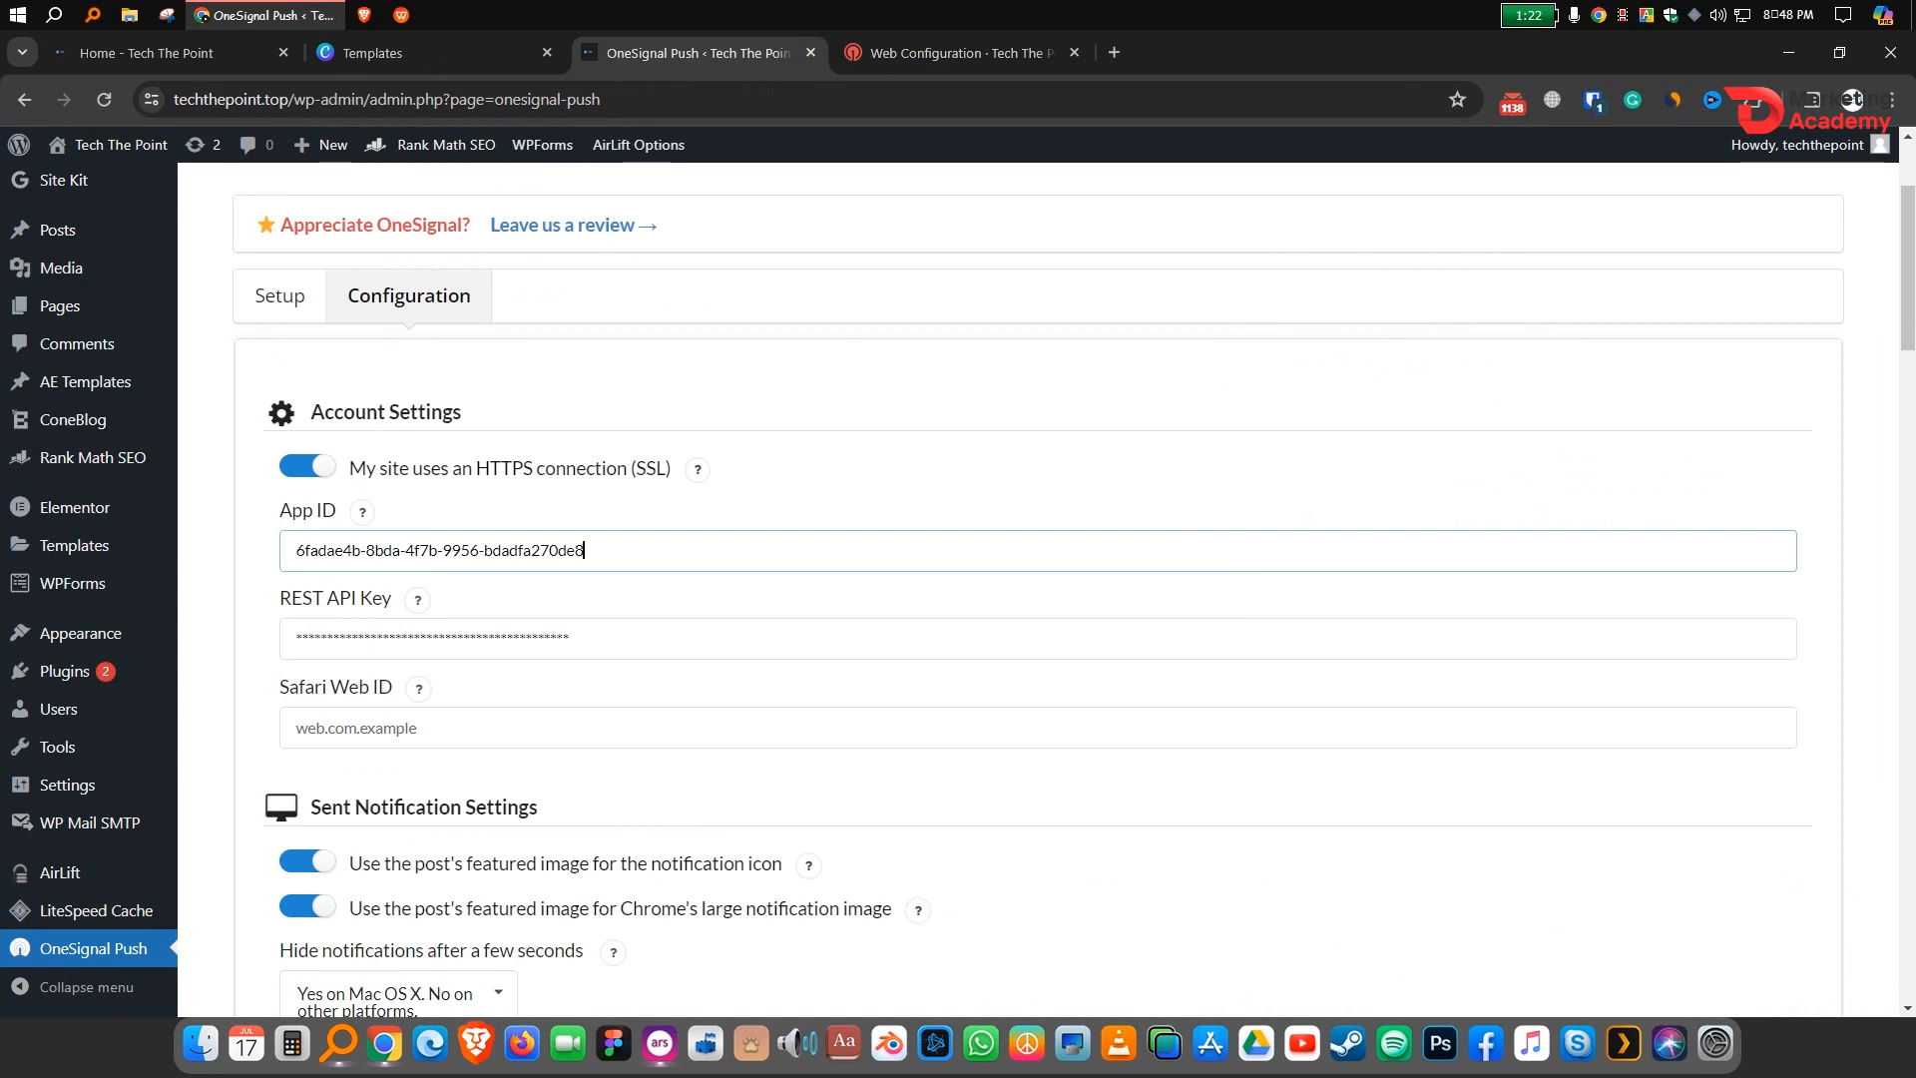
Step: Copy the API key from the OneSignal web configuration and paste it as the plugin's REST API Key, replacing the placeholder characters
{"action": "key", "text": "ctrl+Tab"}
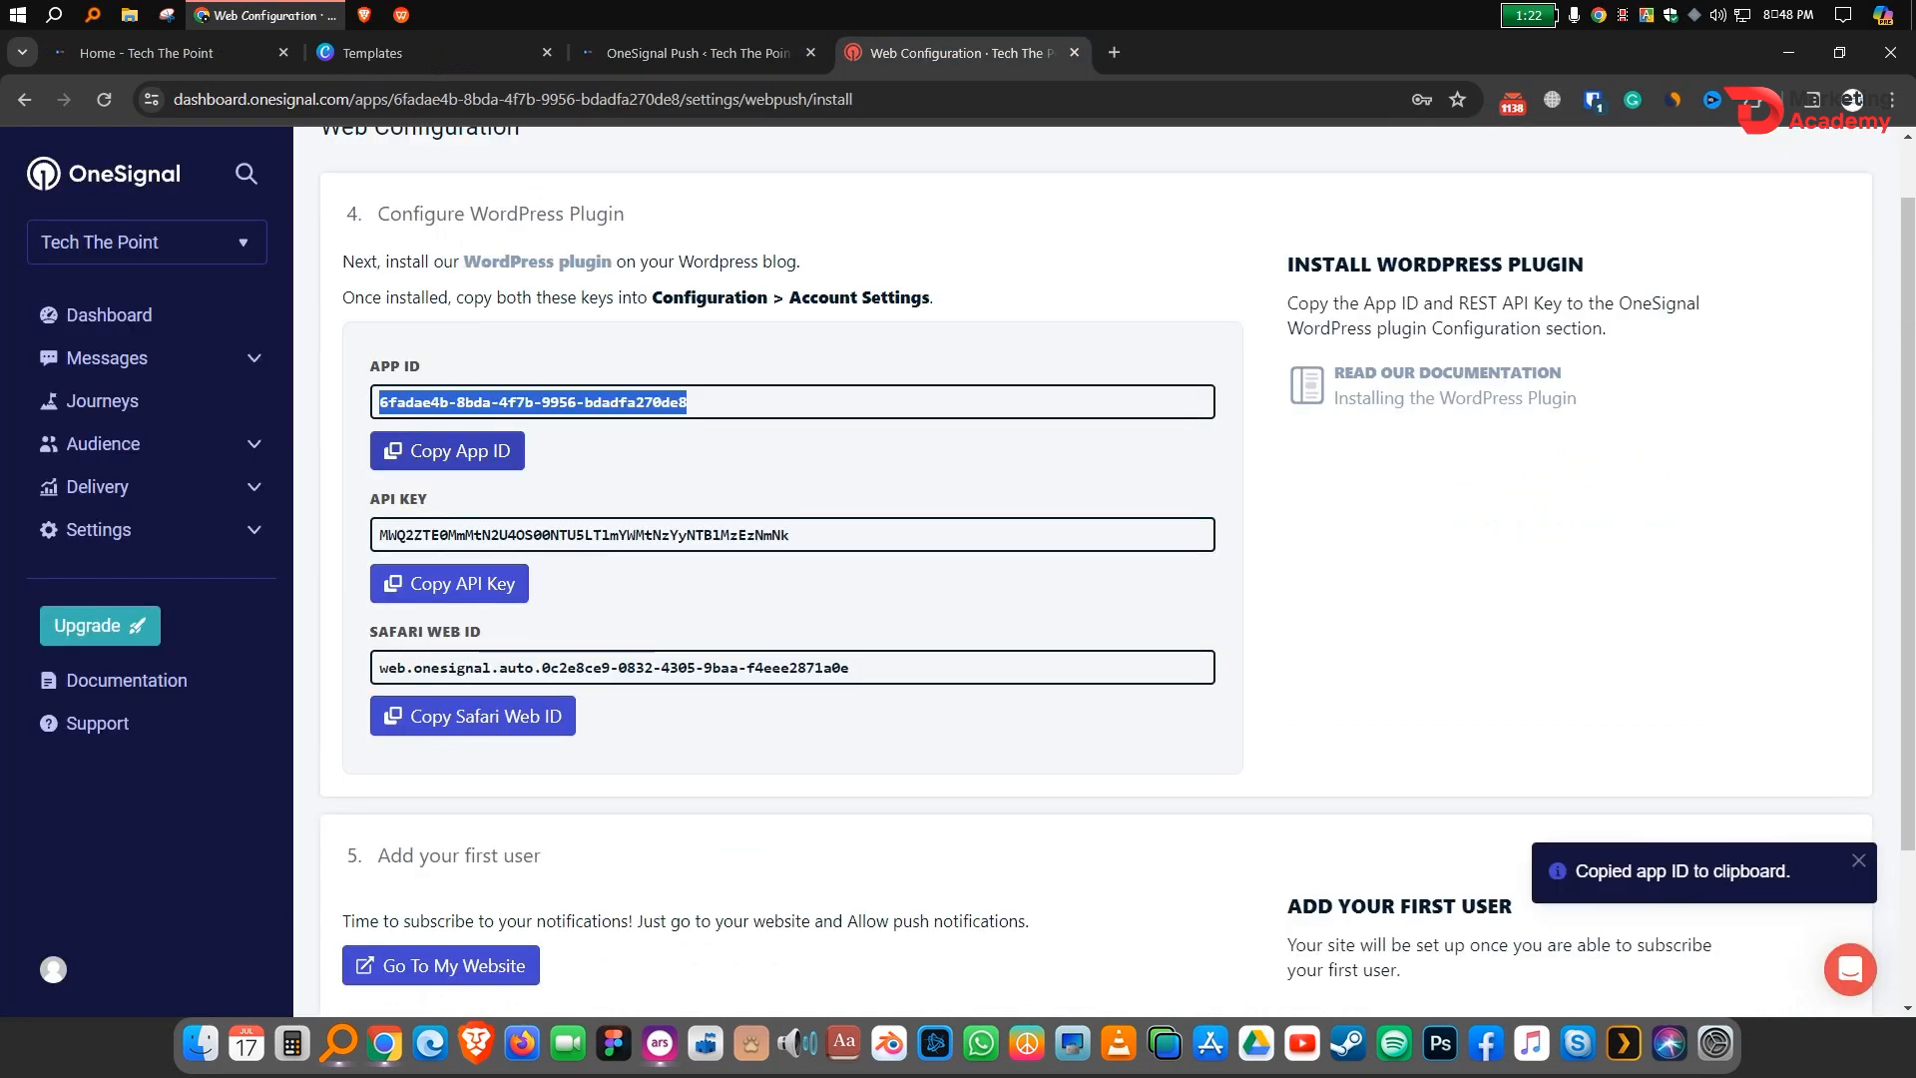
{"action": "left_click", "coordinate": [449, 583]}
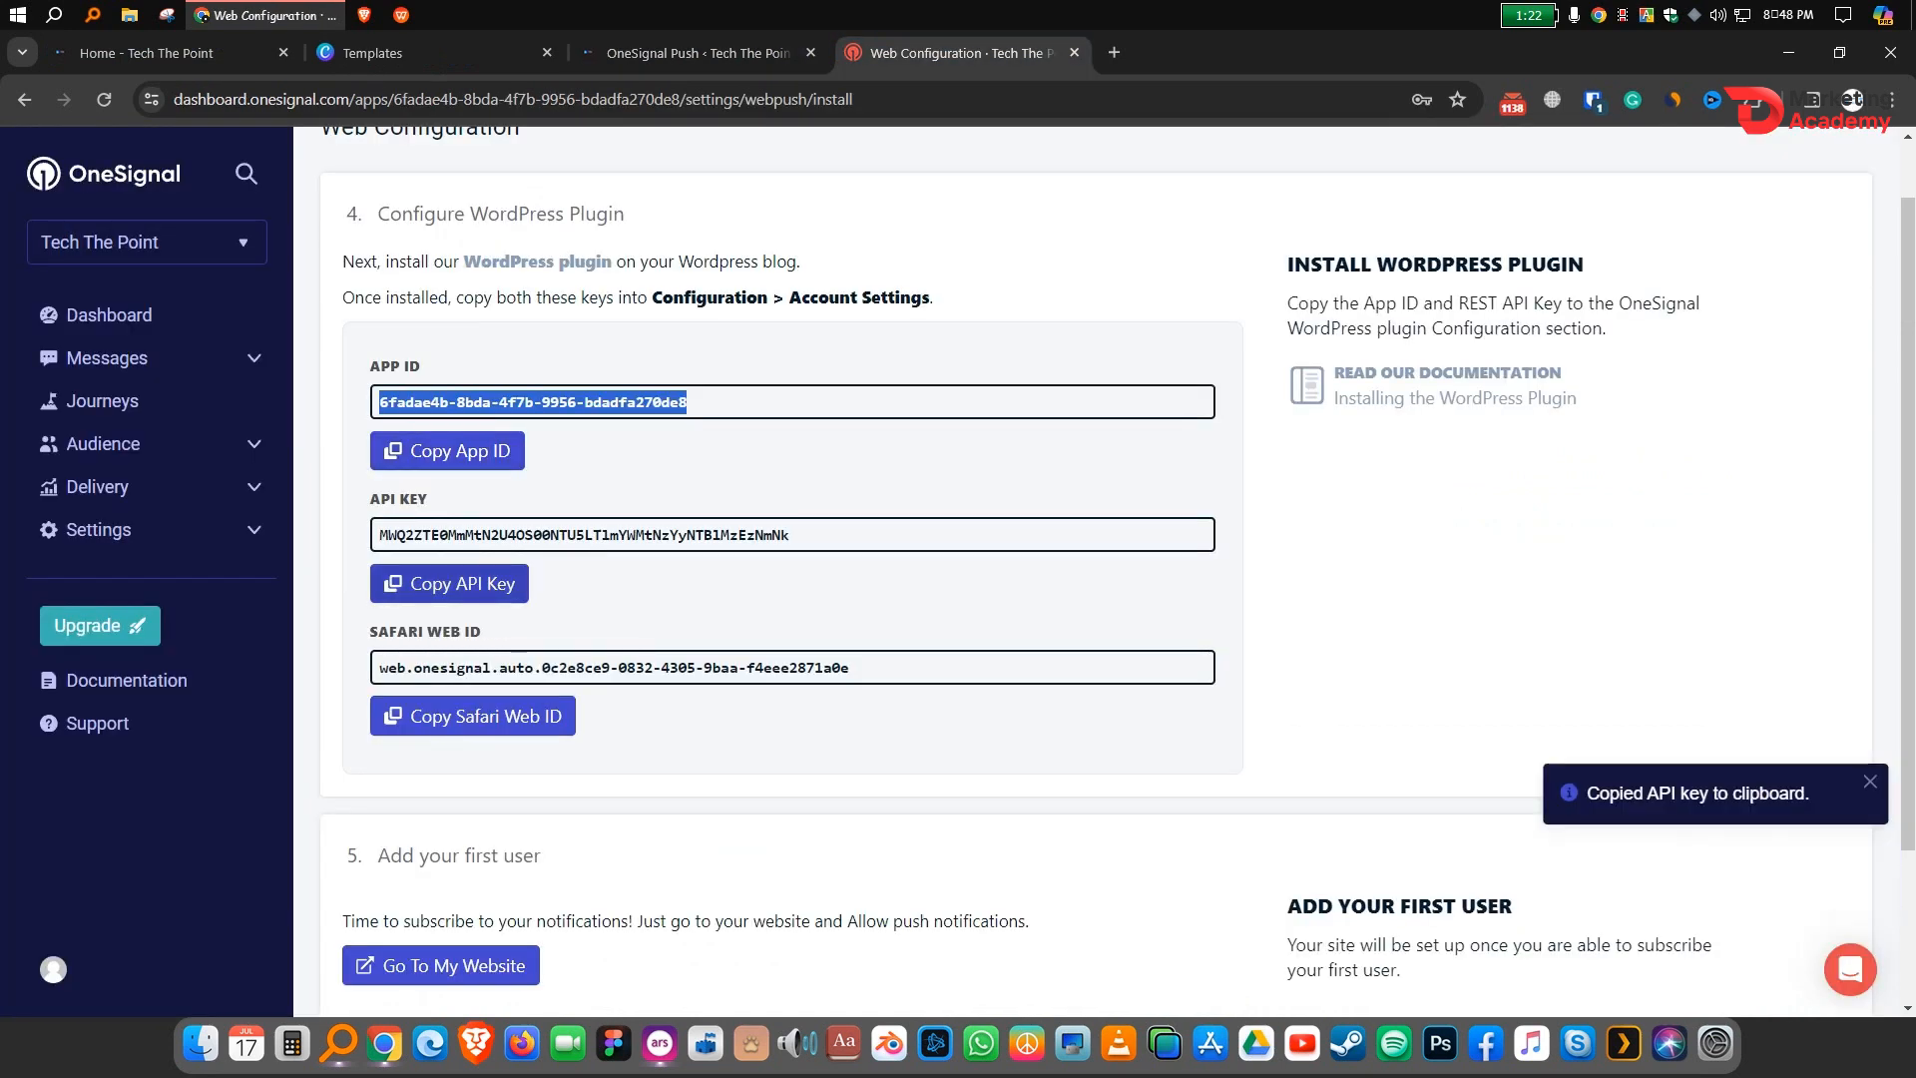
{"action": "left_click", "coordinate": [697, 53]}
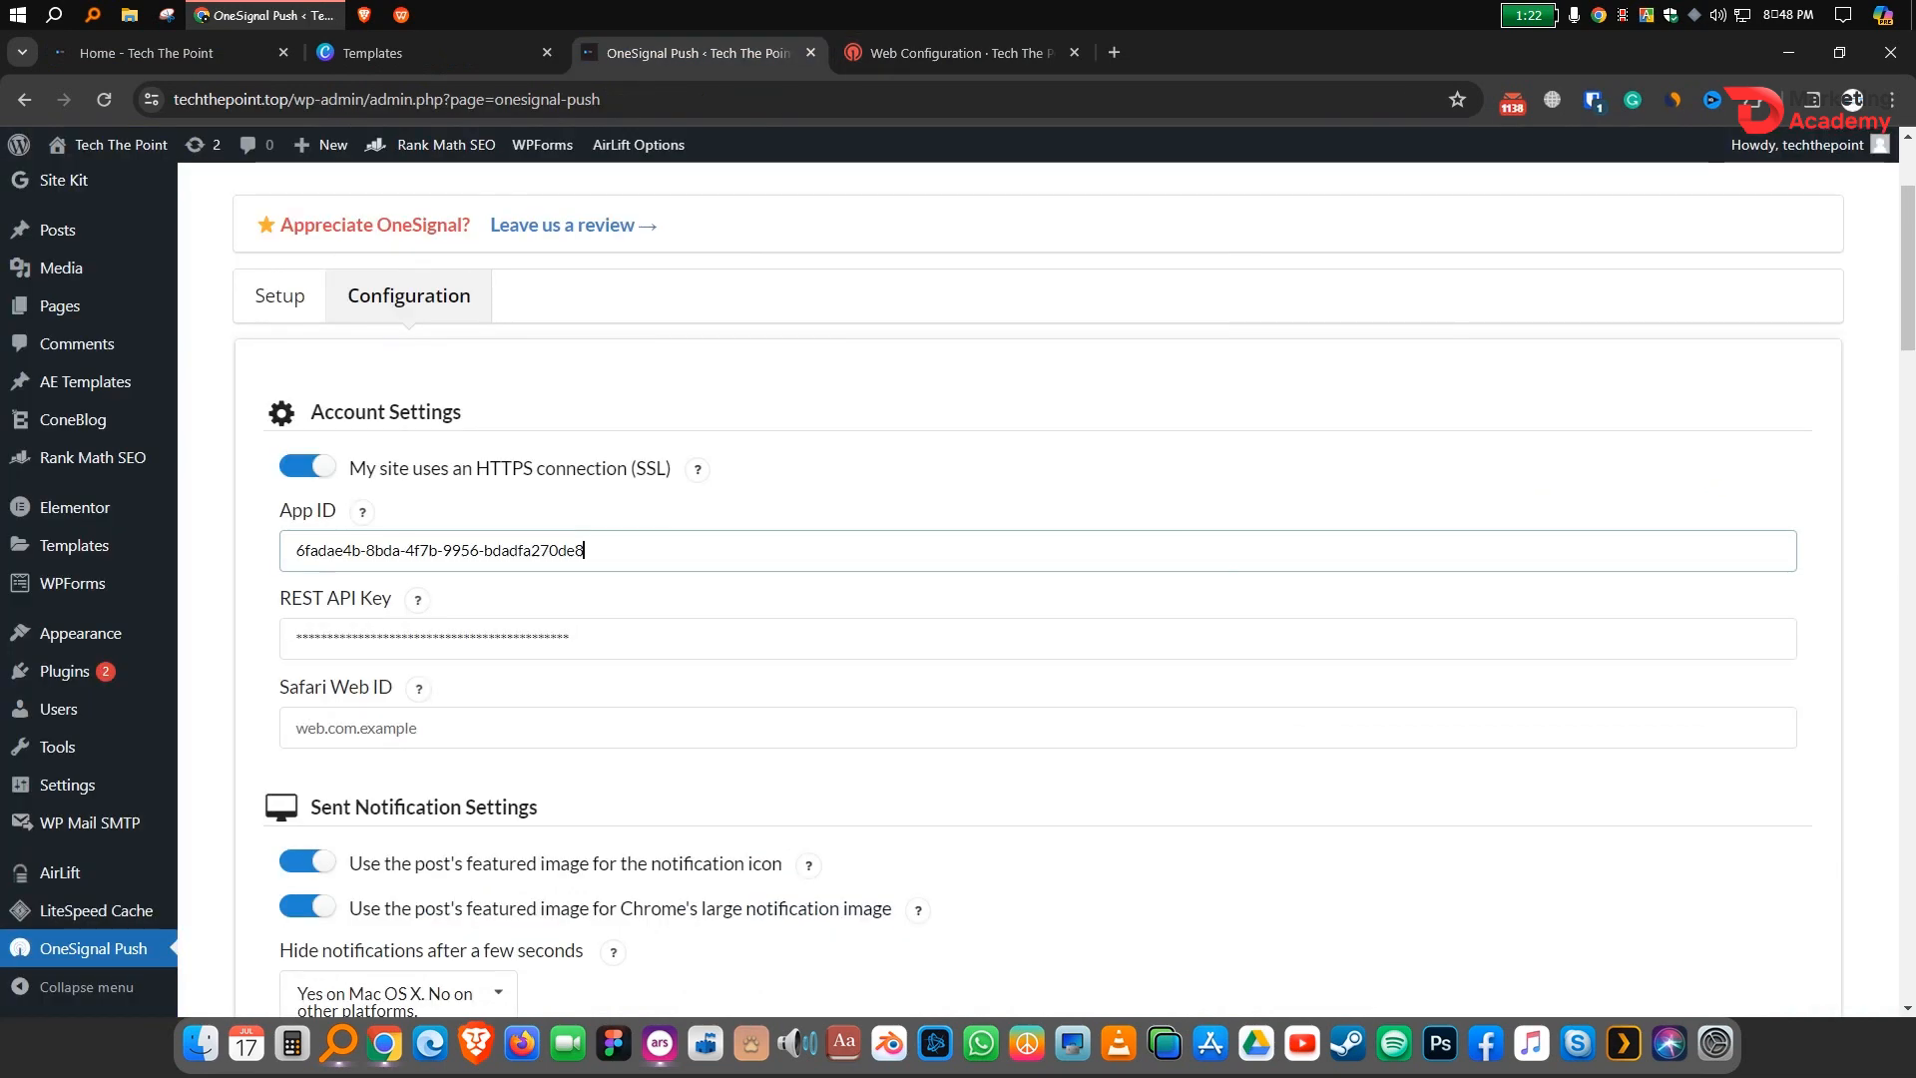
{"action": "left_click", "coordinate": [493, 638]}
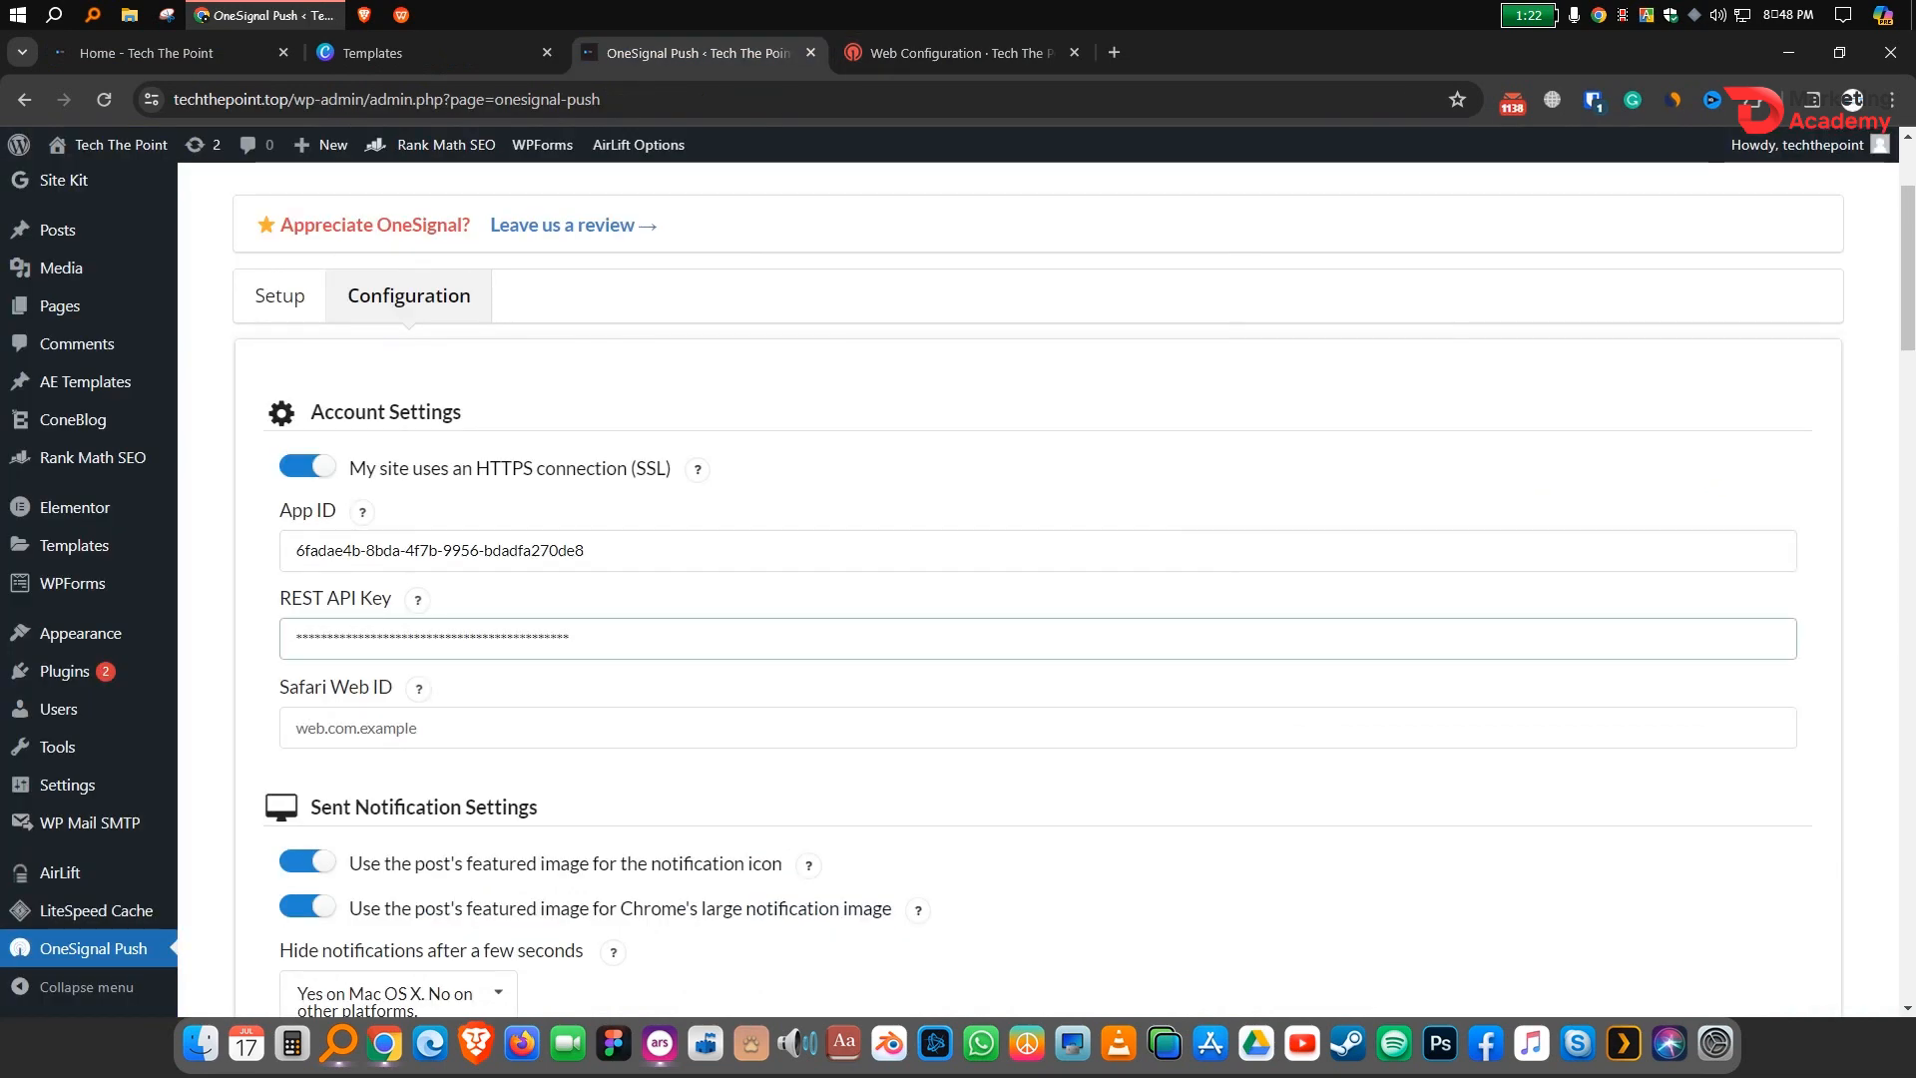
{"action": "key", "text": "ctrl+v"}
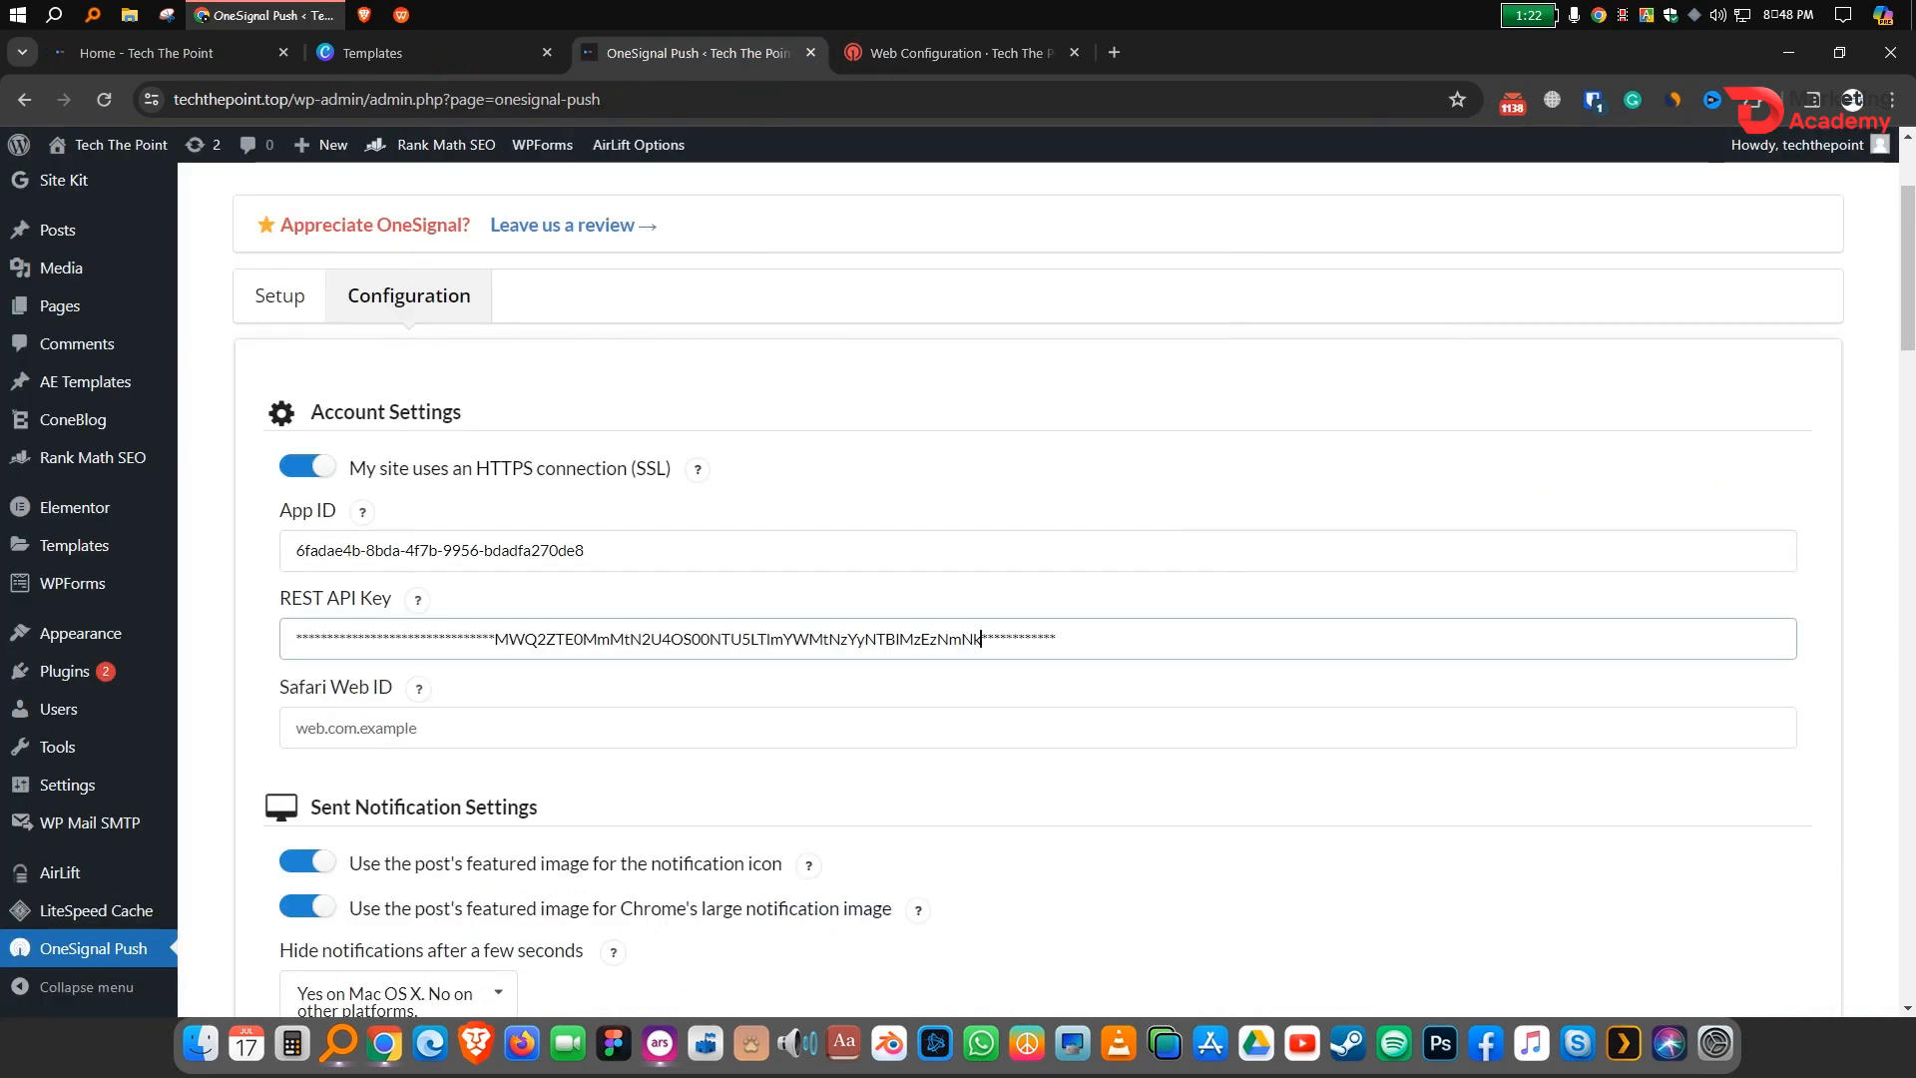
{"action": "key", "text": "ctrl+a"}
{"action": "key", "text": "BackSpace"}
{"action": "key", "text": "ctrl+v"}
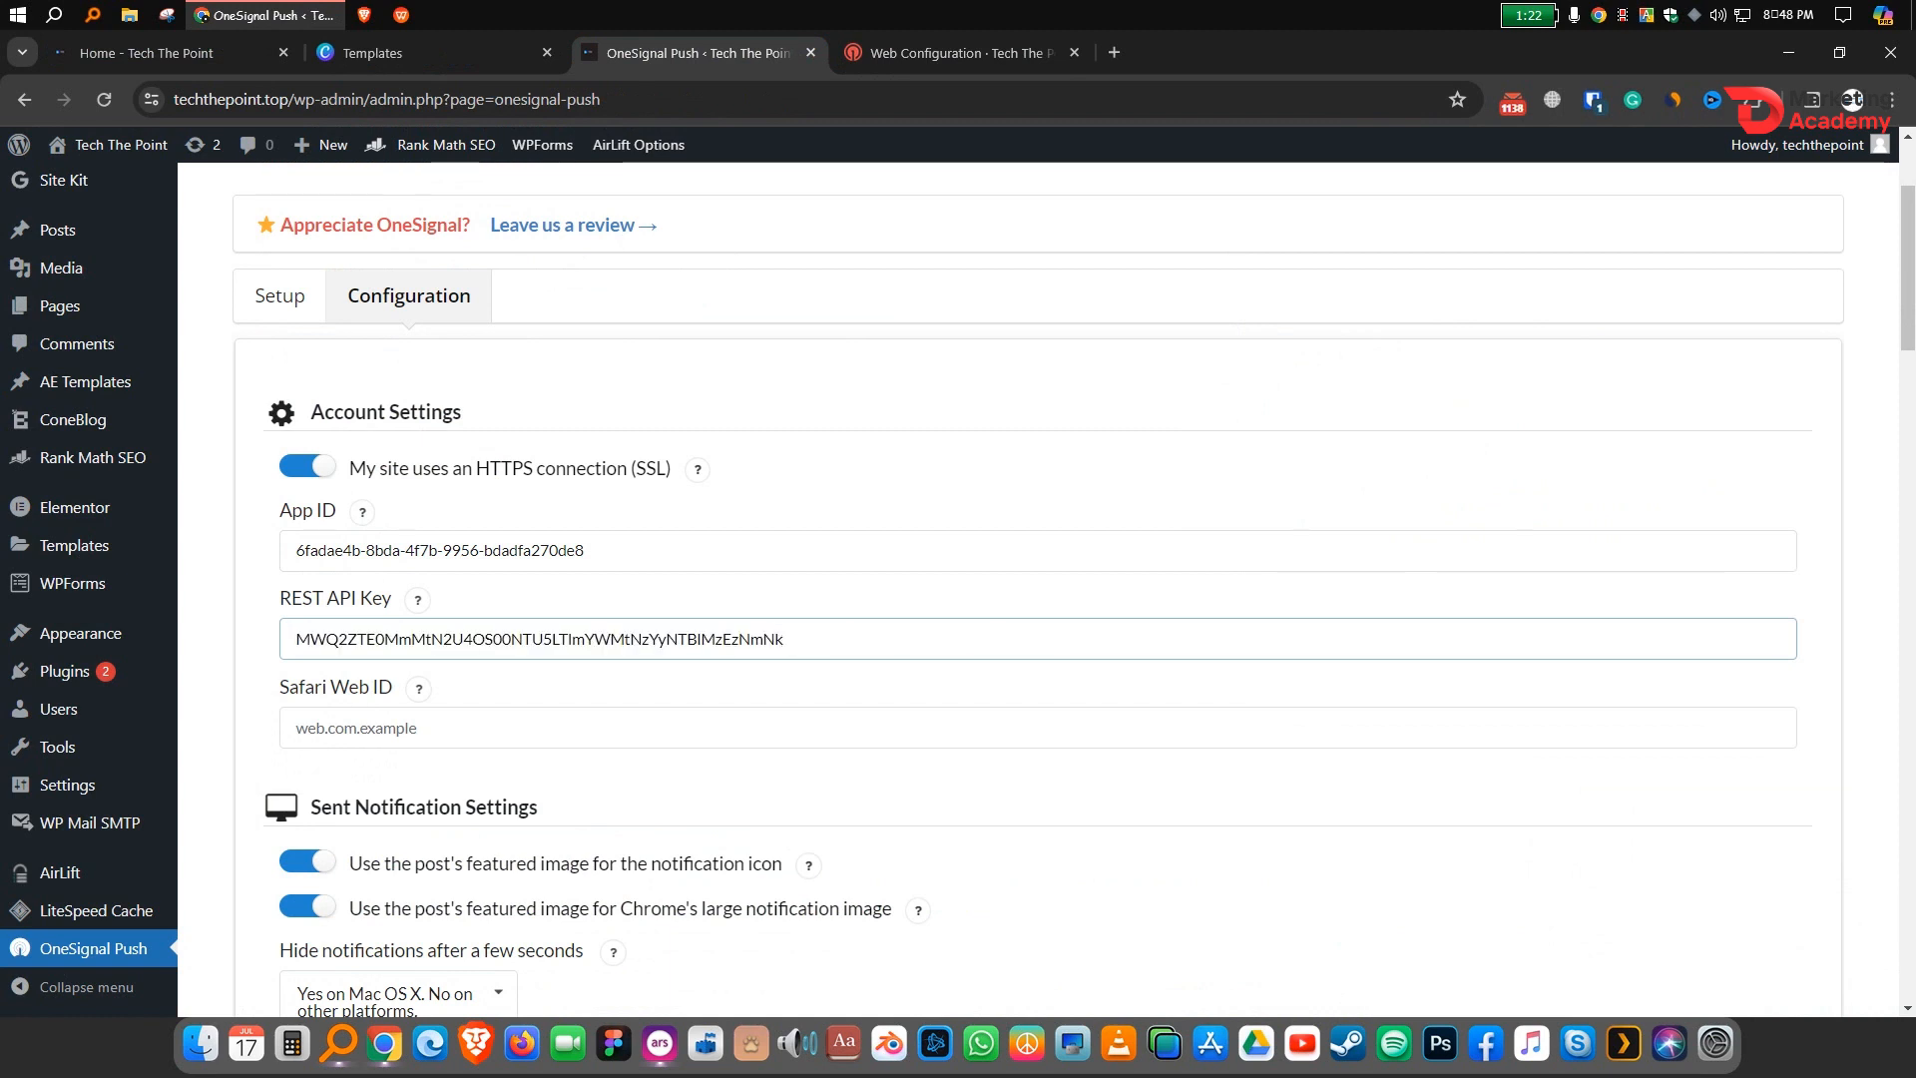
Step: Copy the Safari Web ID from the OneSignal web configuration into the plugin's Safari Web ID field in WordPress
{"action": "key", "text": "ctrl+Tab"}
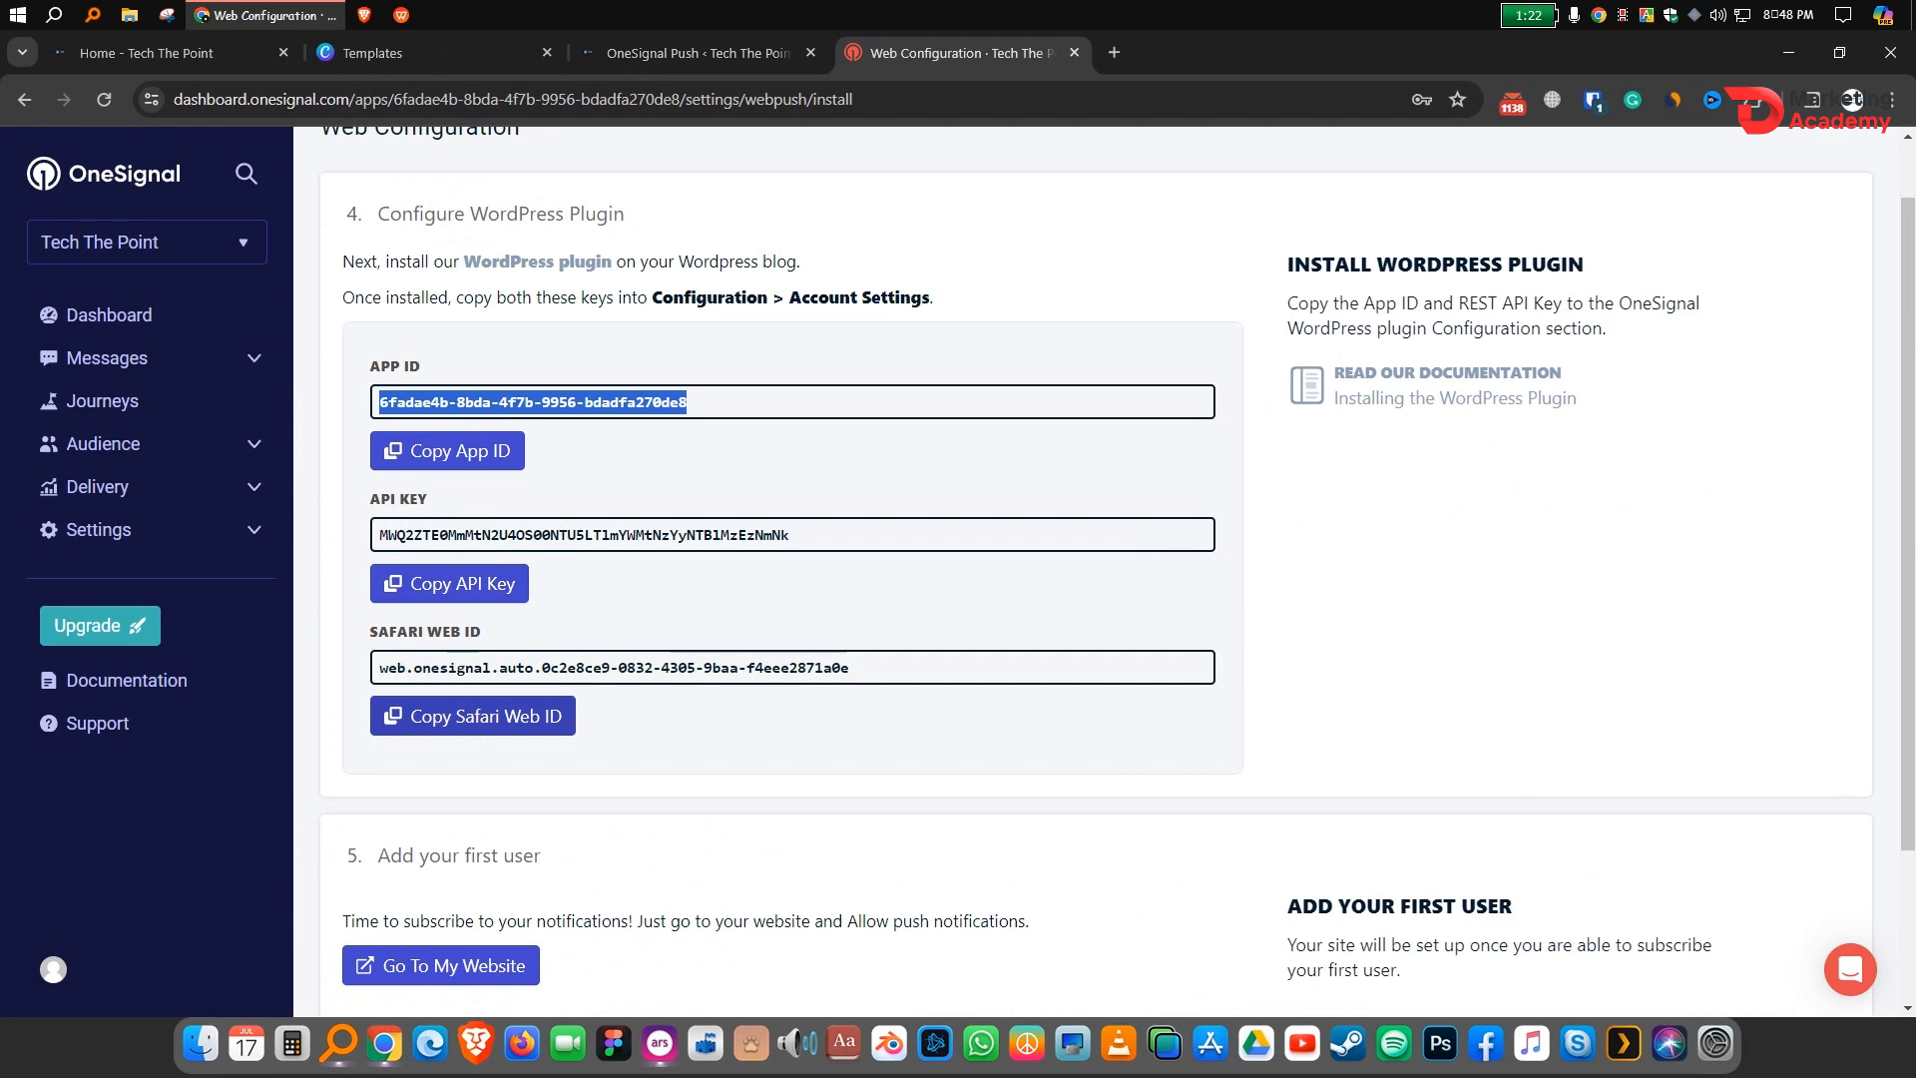
{"action": "left_click", "coordinate": [473, 715]}
{"action": "left_click", "coordinate": [473, 716]}
{"action": "left_click", "coordinate": [473, 716]}
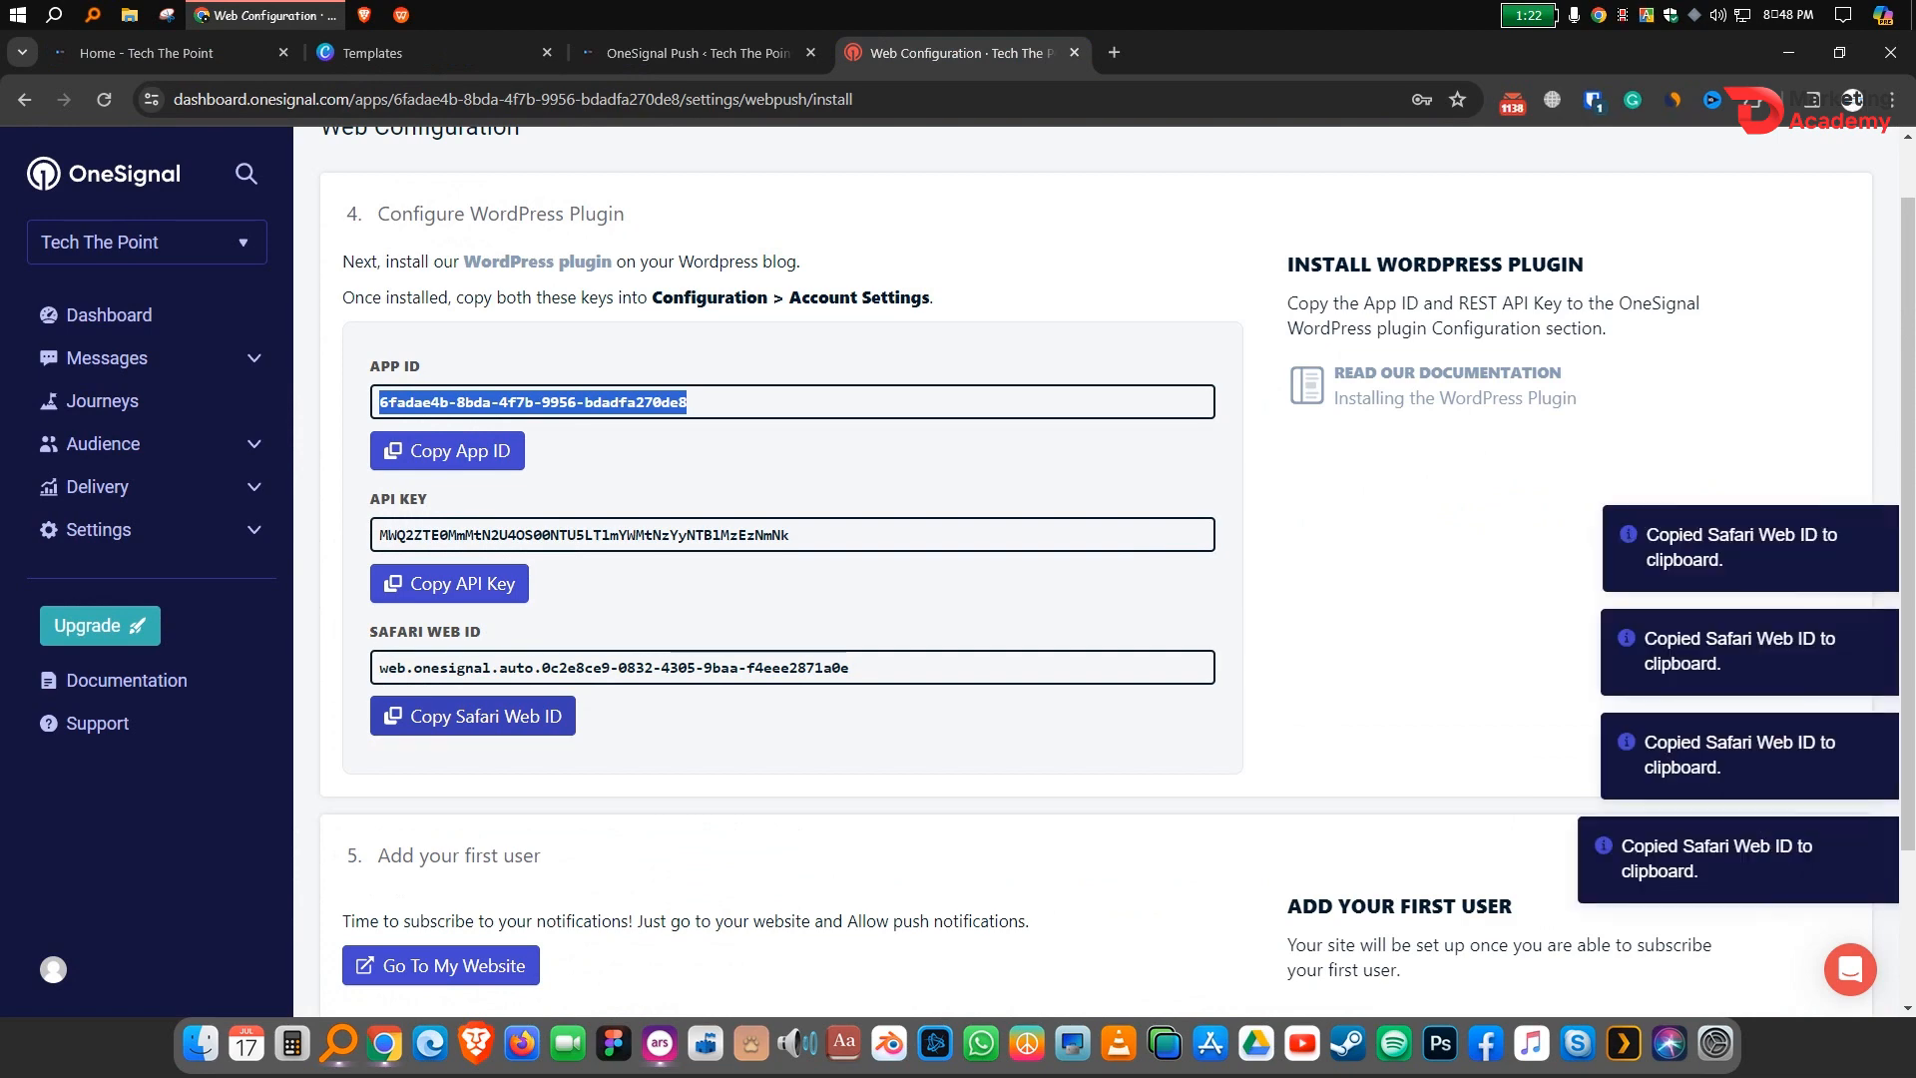
{"action": "left_click", "coordinate": [473, 715]}
{"action": "key", "text": "ctrl+shift+Tab"}
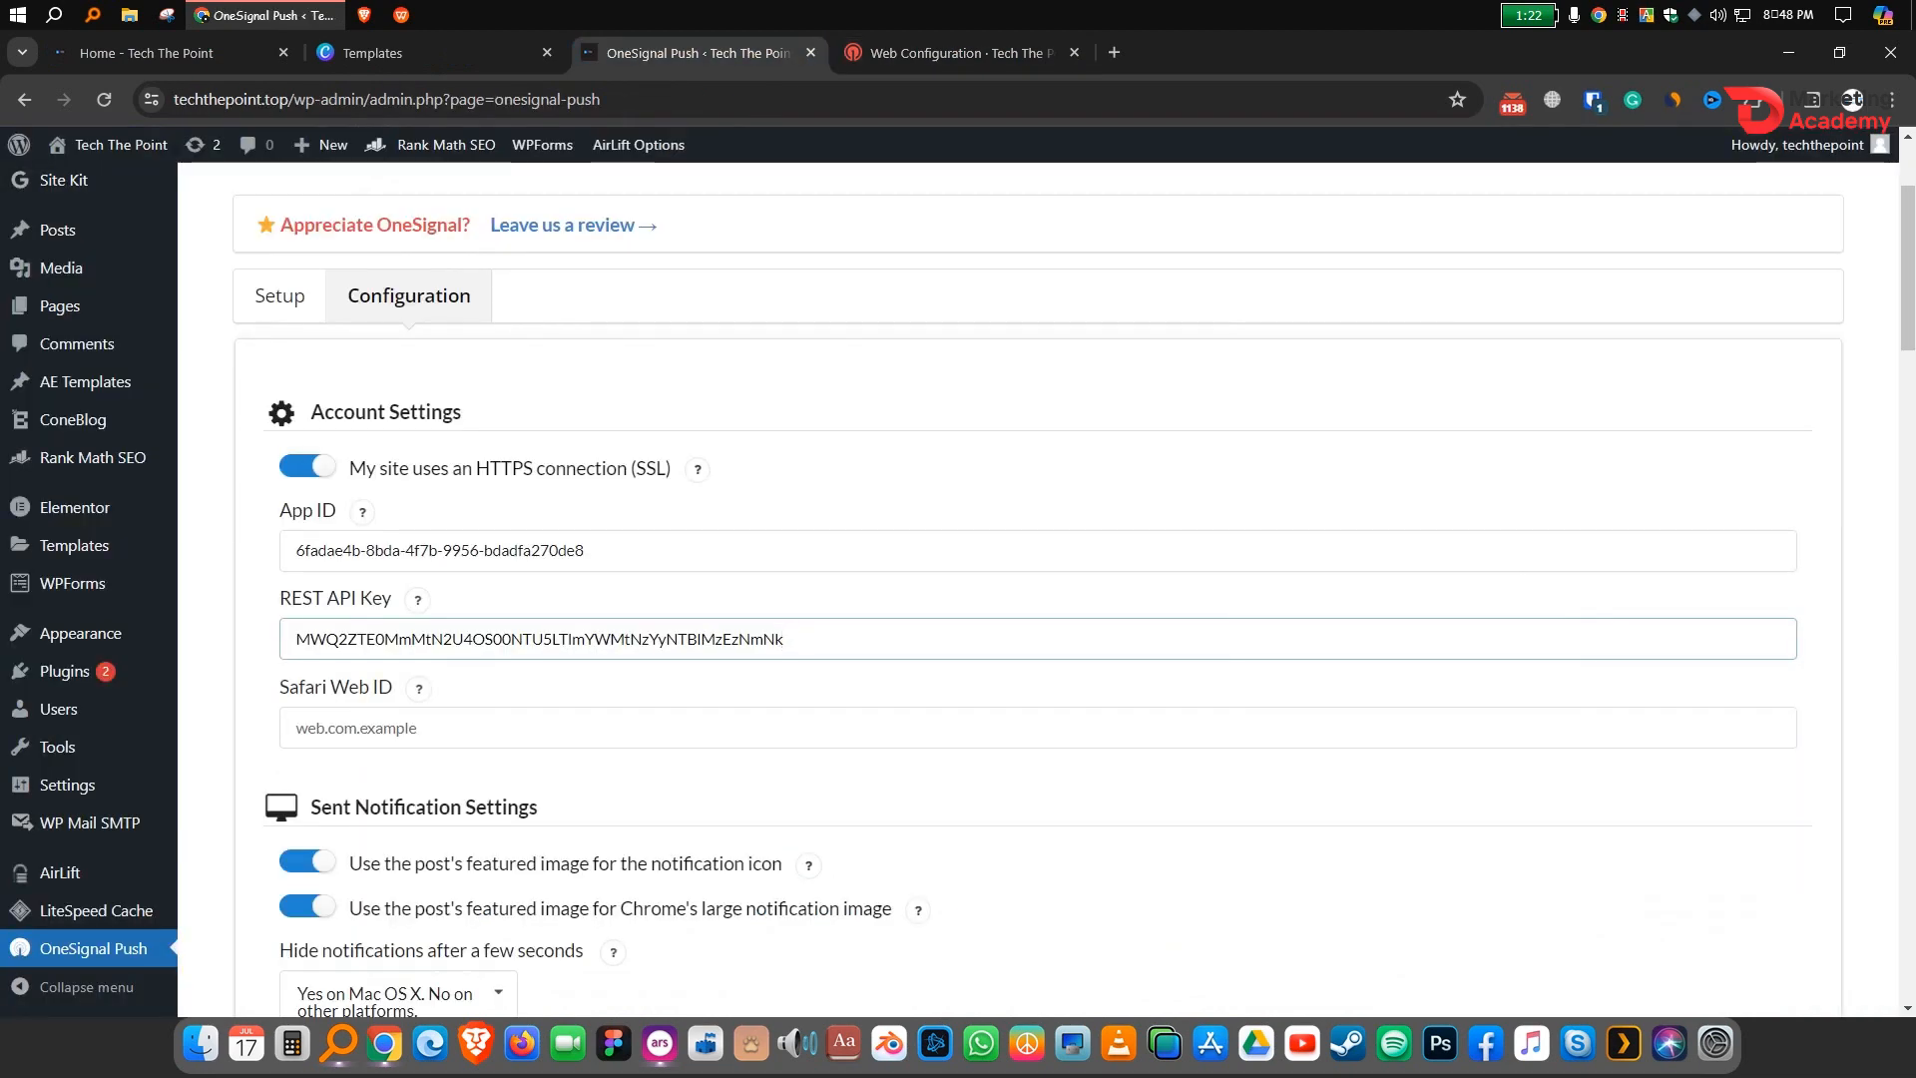
{"action": "left_click", "coordinate": [296, 728]}
{"action": "key", "text": "ctrl+v"}
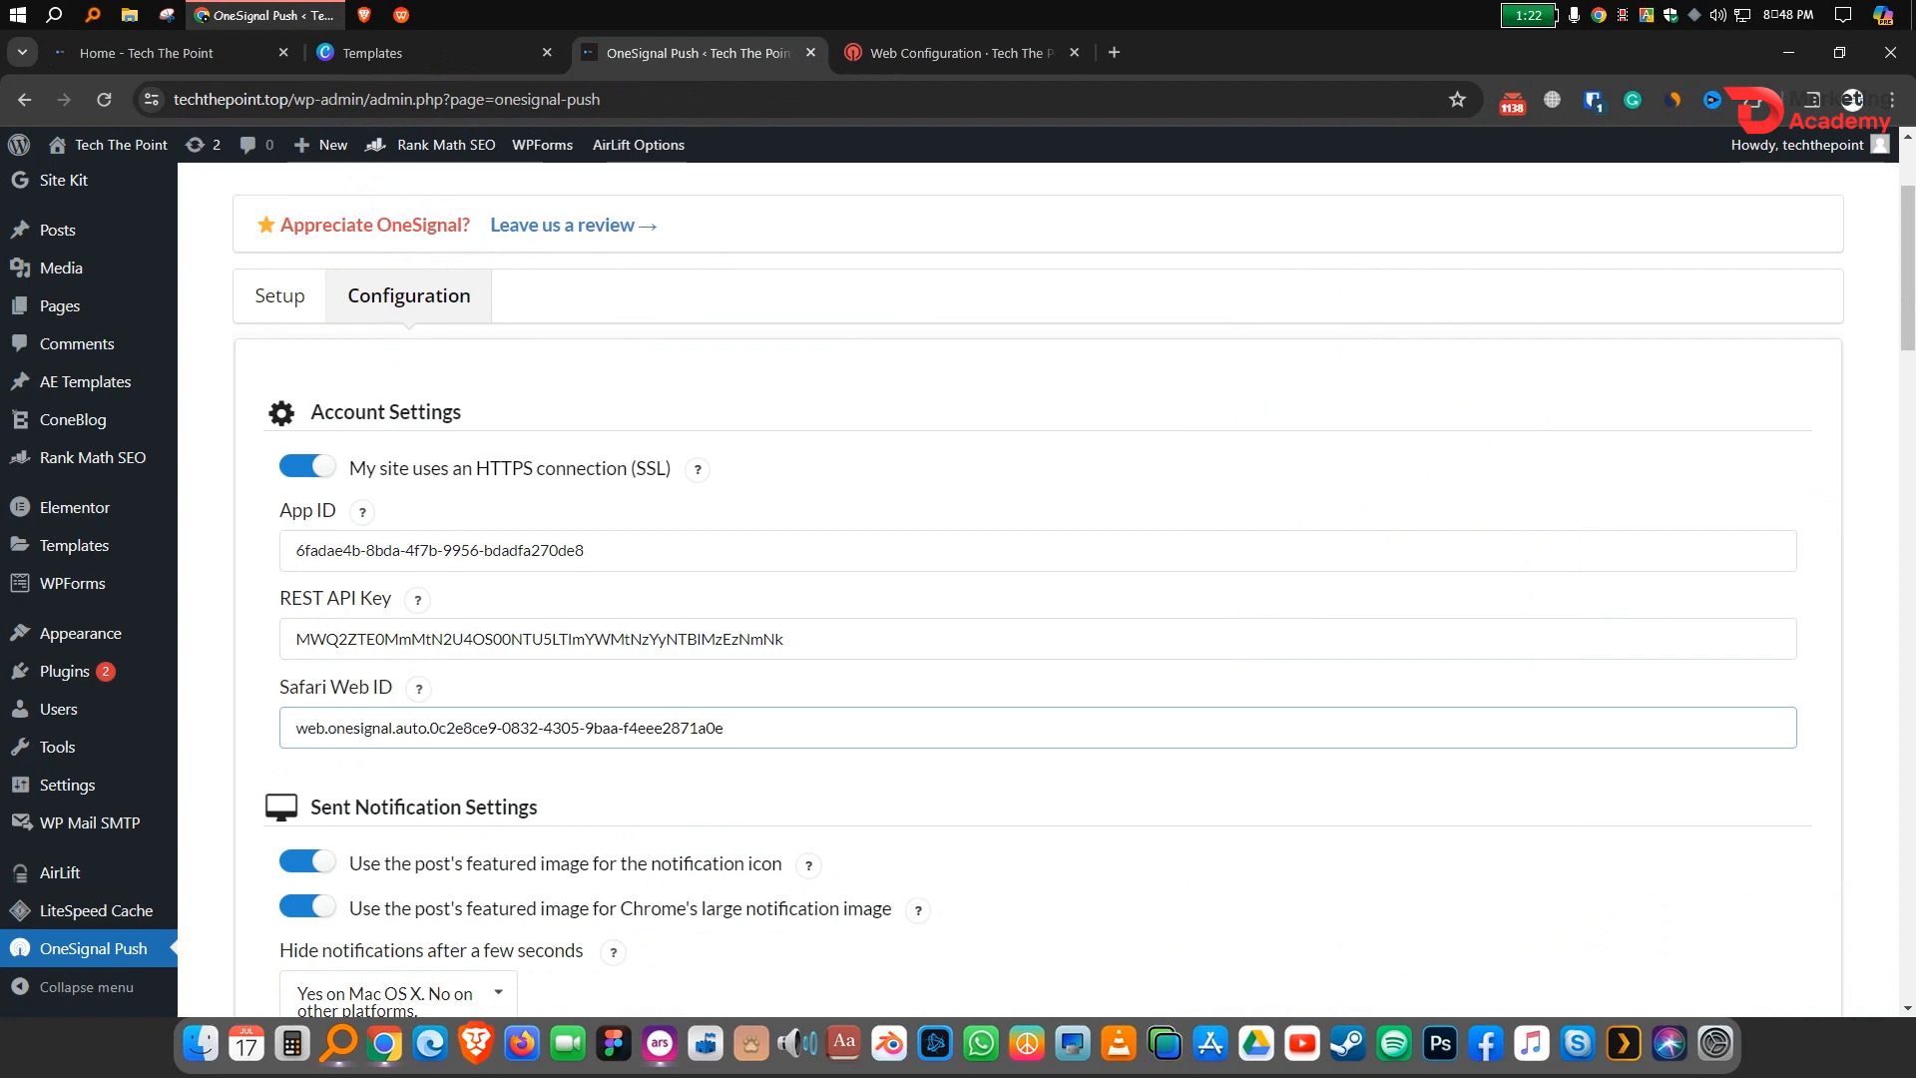
Step: Review the plugin's notification, prompt and Subscription Bell settings and save the OneSignal configuration
{"action": "scroll", "coordinate": [1038, 589], "scroll_direction": "down", "scroll_amount": 7}
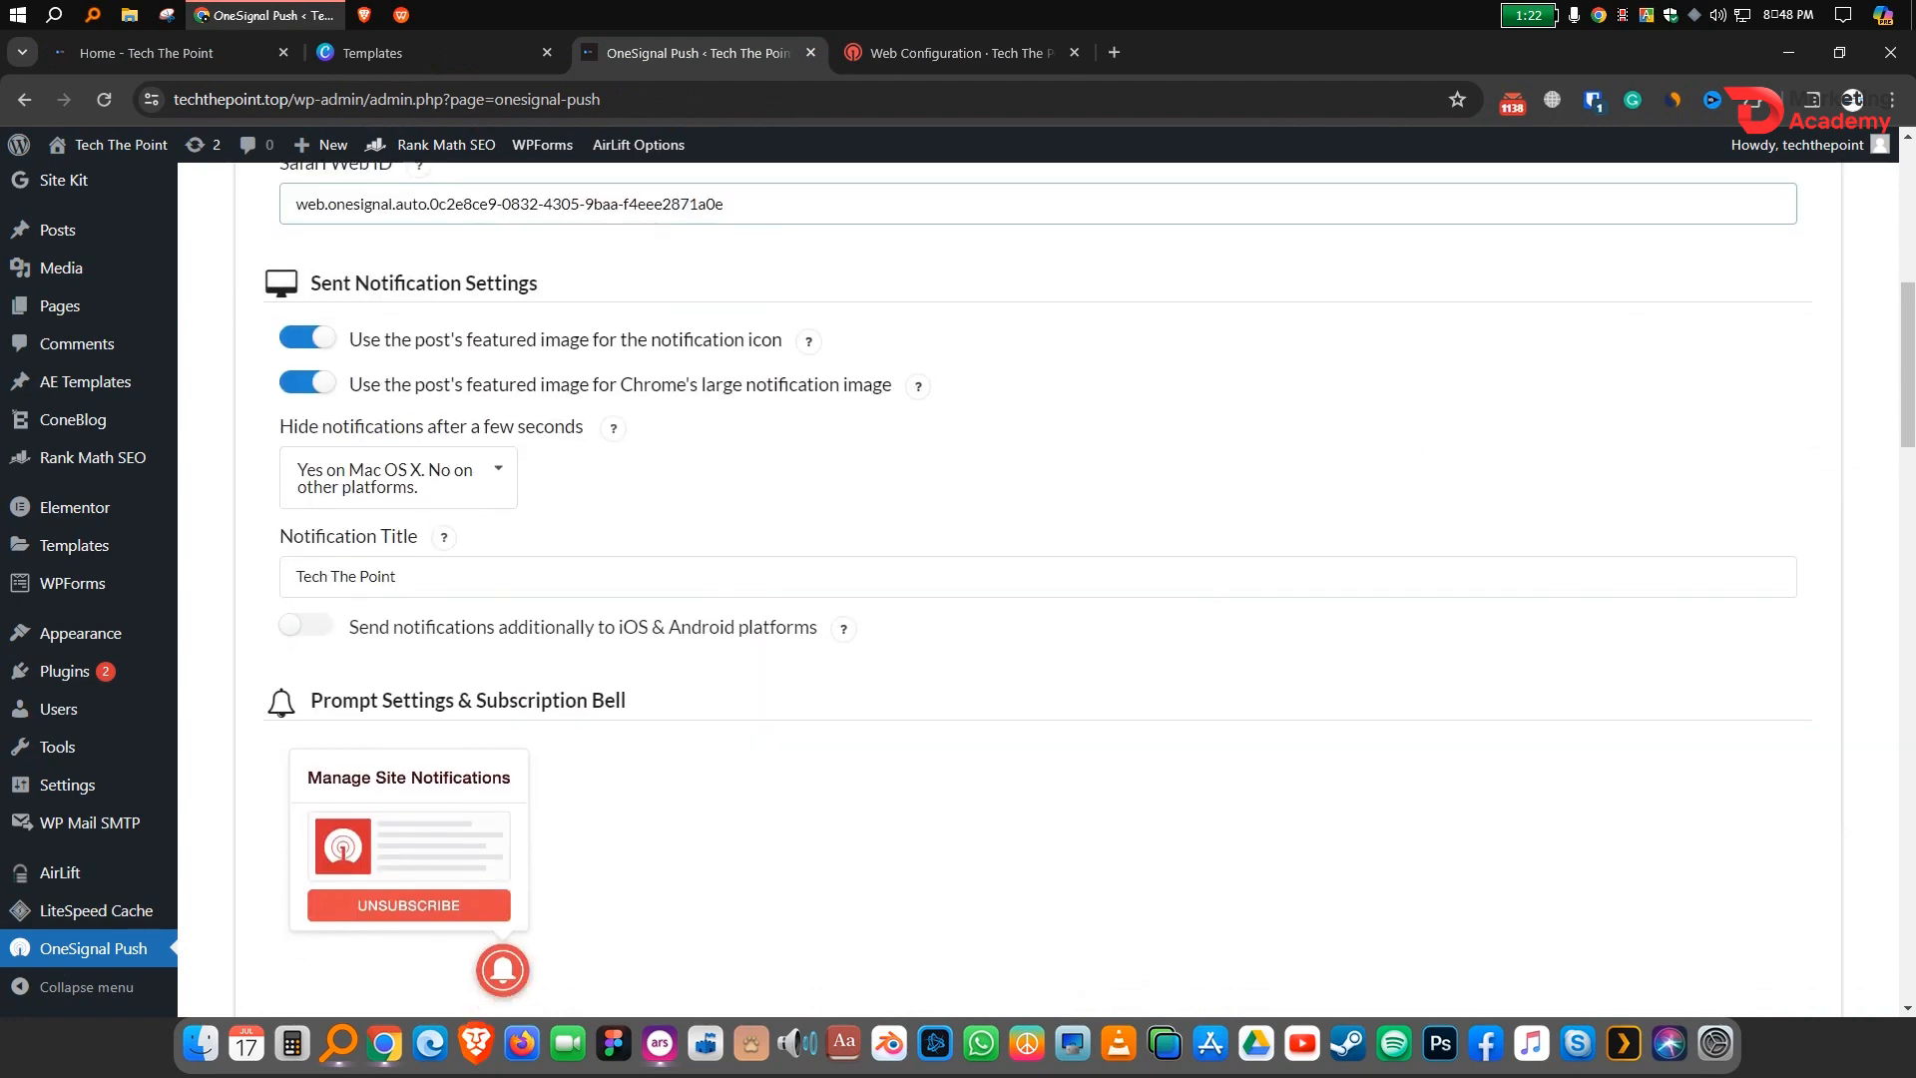
{"action": "scroll", "coordinate": [1038, 589], "scroll_direction": "down", "scroll_amount": 2}
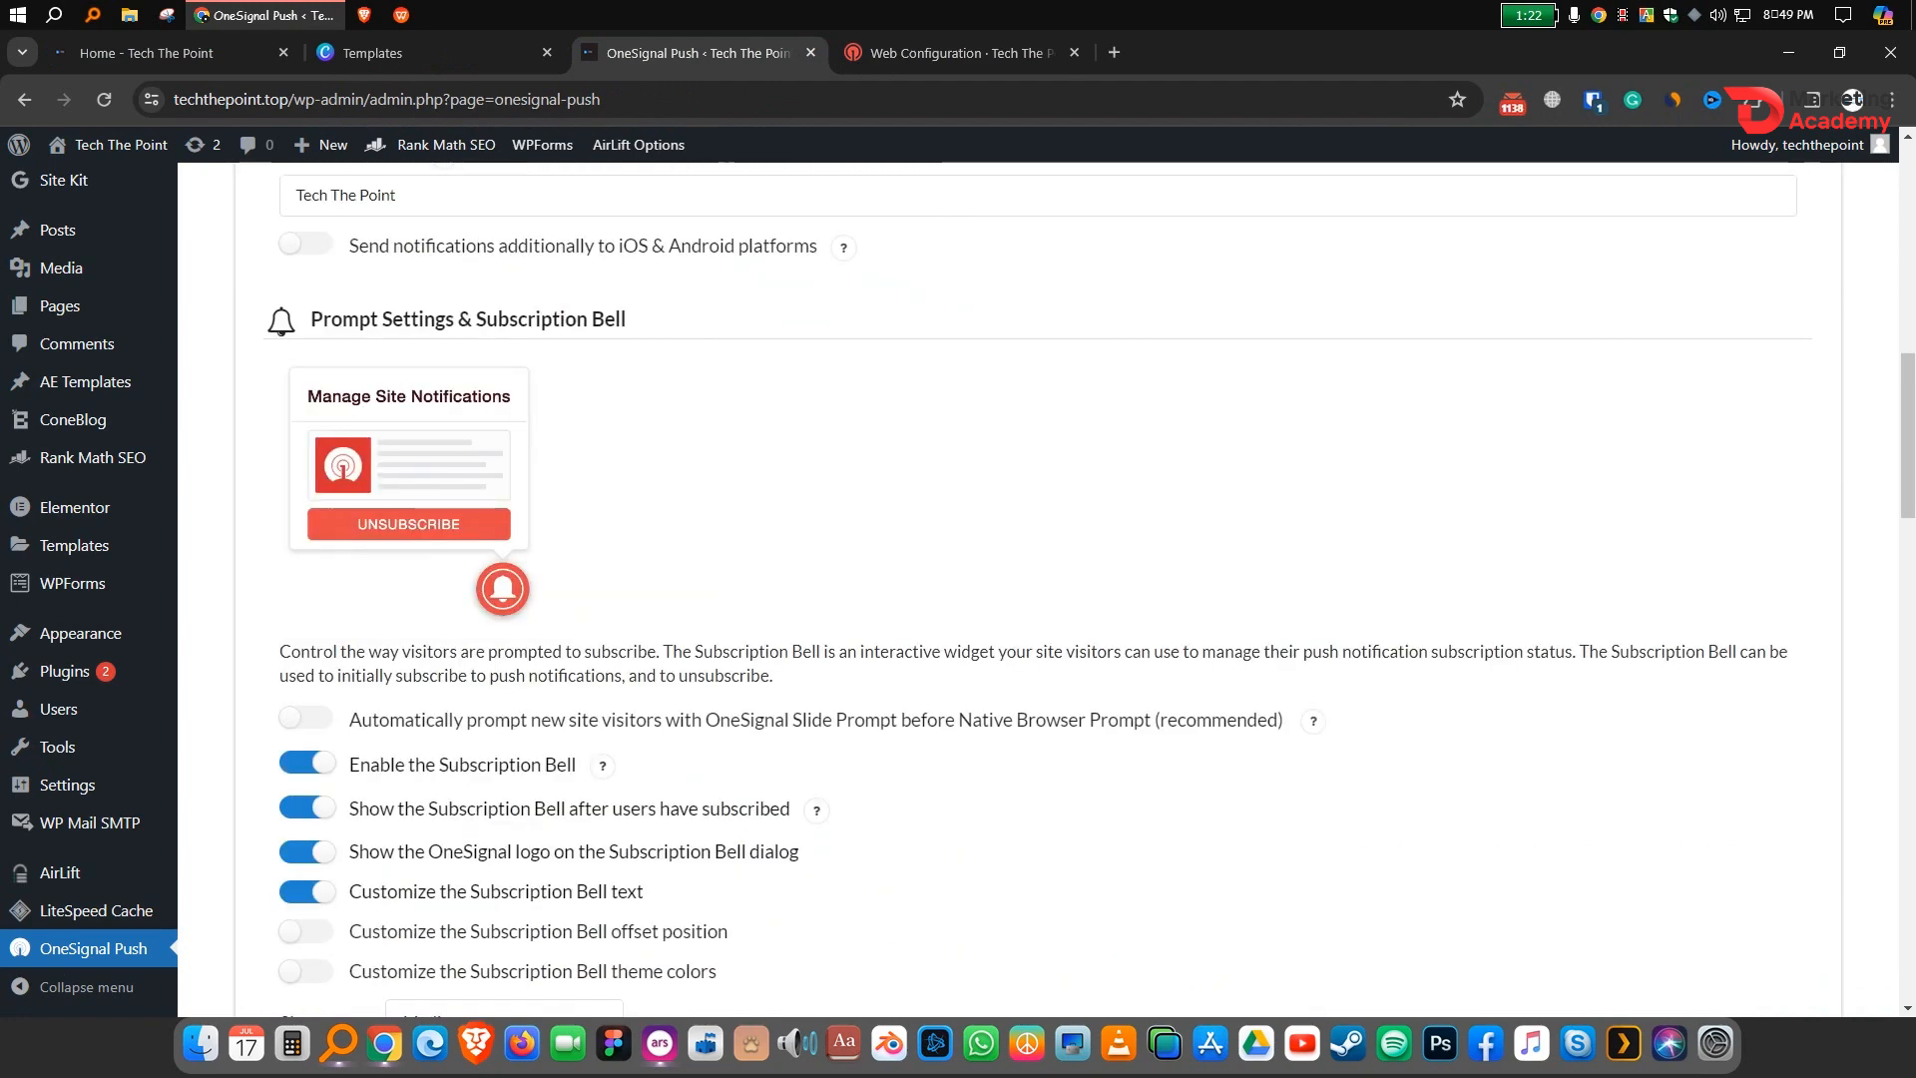
{"action": "scroll", "coordinate": [1037, 589], "scroll_direction": "down", "scroll_amount": 2}
{"action": "scroll", "coordinate": [1038, 588], "scroll_direction": "down", "scroll_amount": 4}
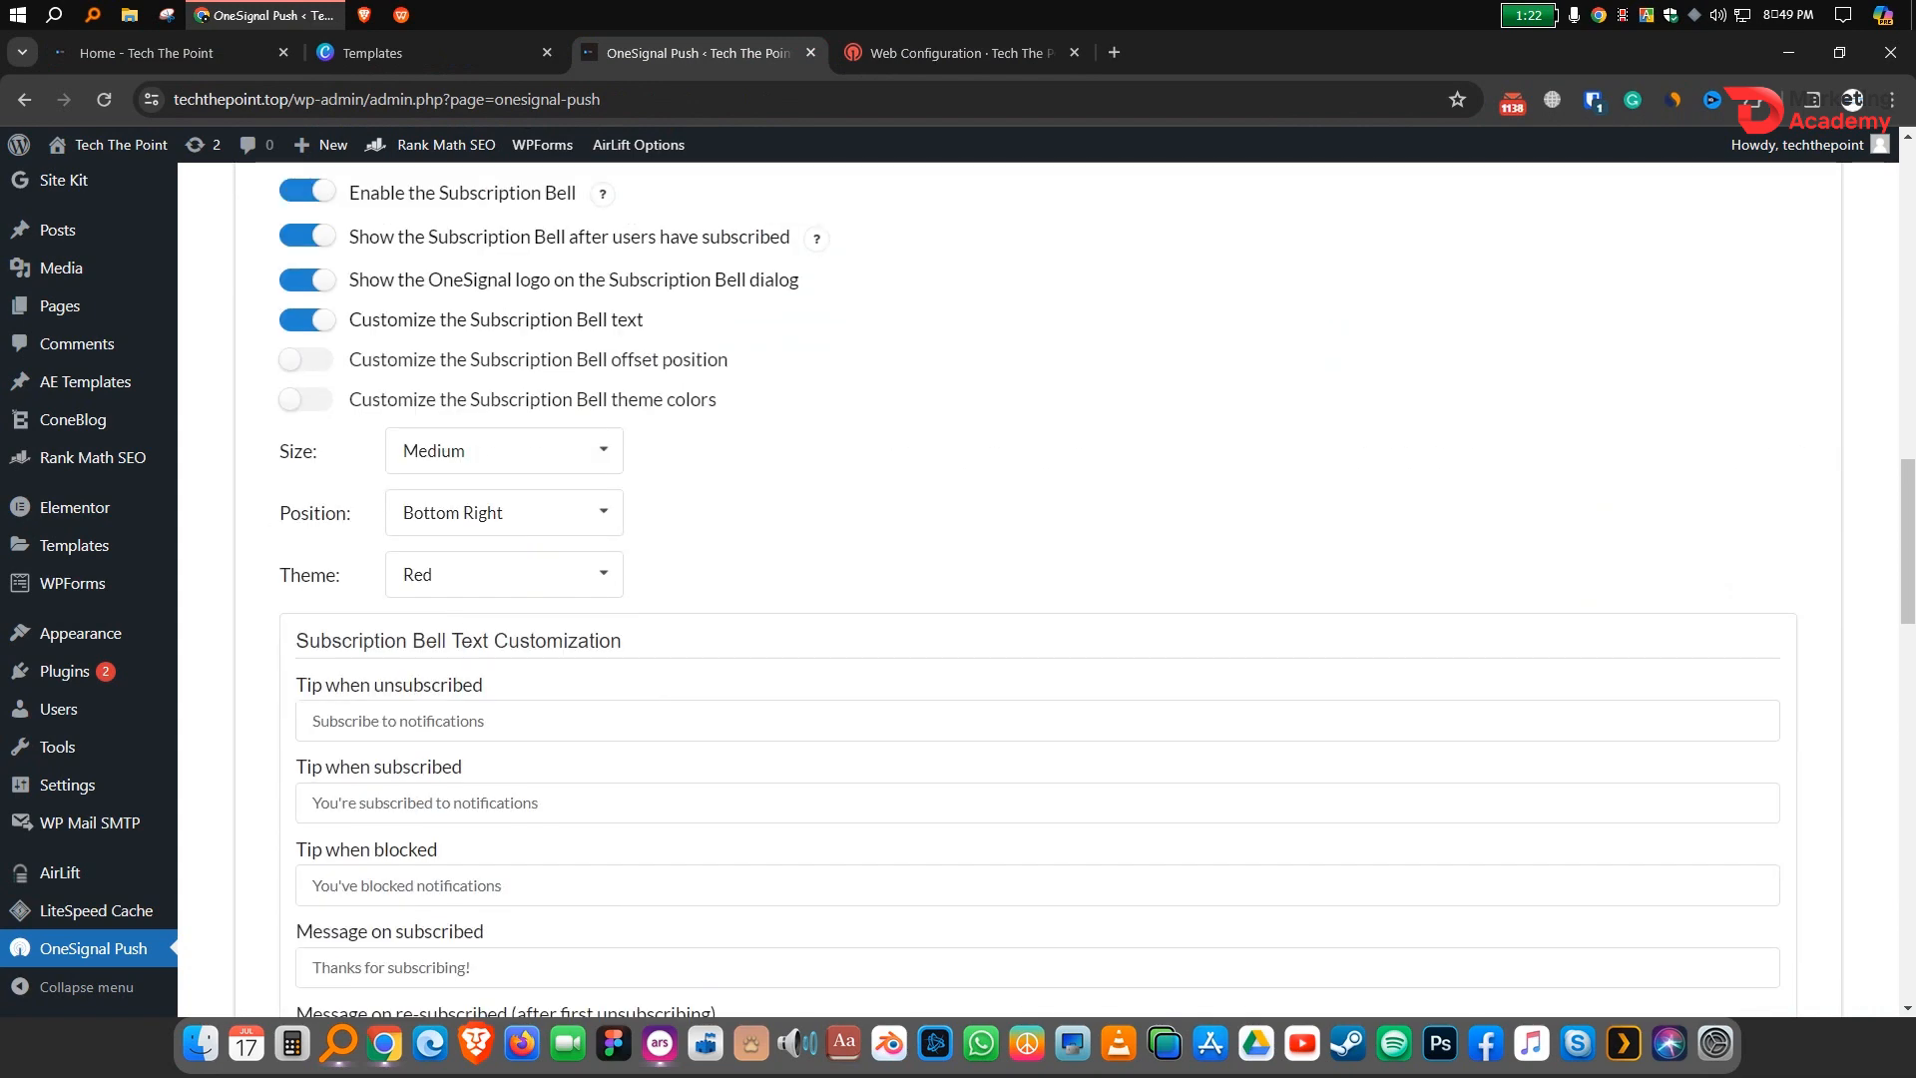
{"action": "scroll", "coordinate": [1038, 589], "scroll_direction": "down", "scroll_amount": 3}
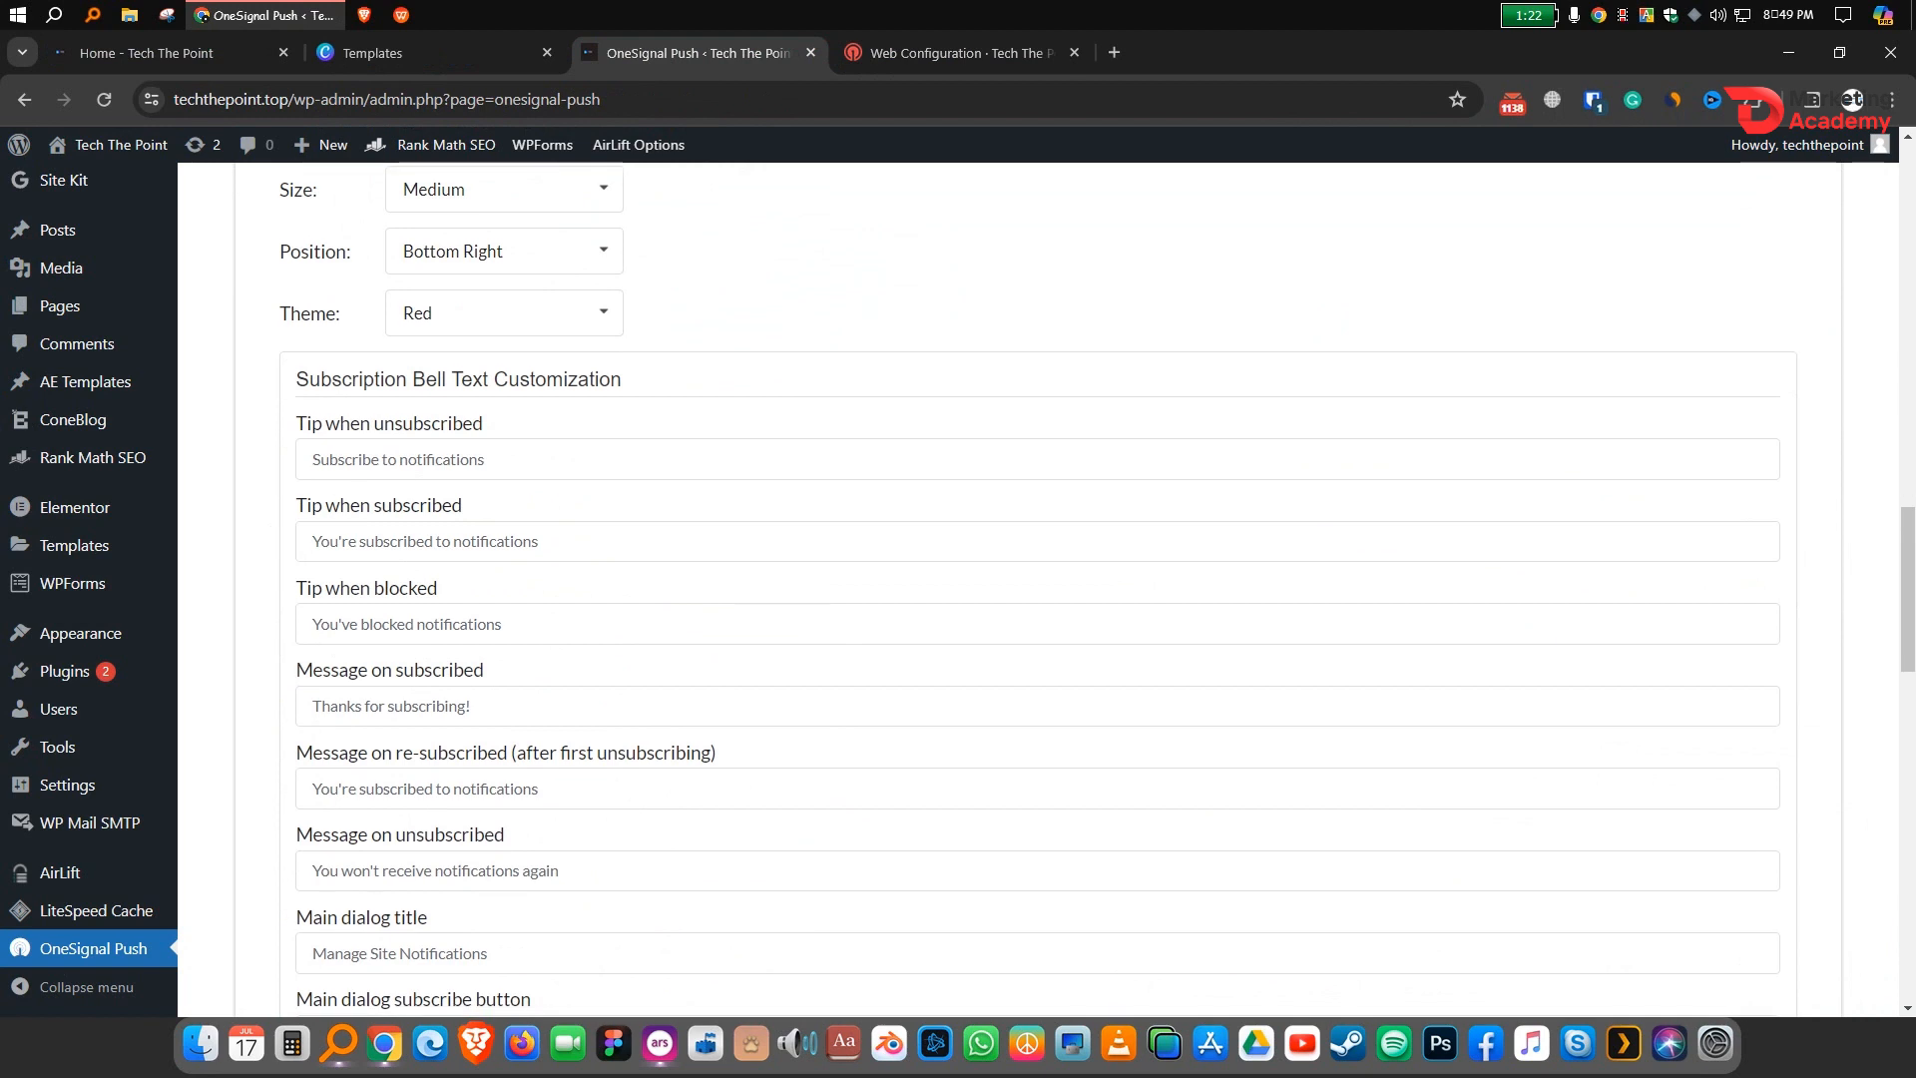
{"action": "scroll", "coordinate": [1038, 589], "scroll_direction": "down", "scroll_amount": 15}
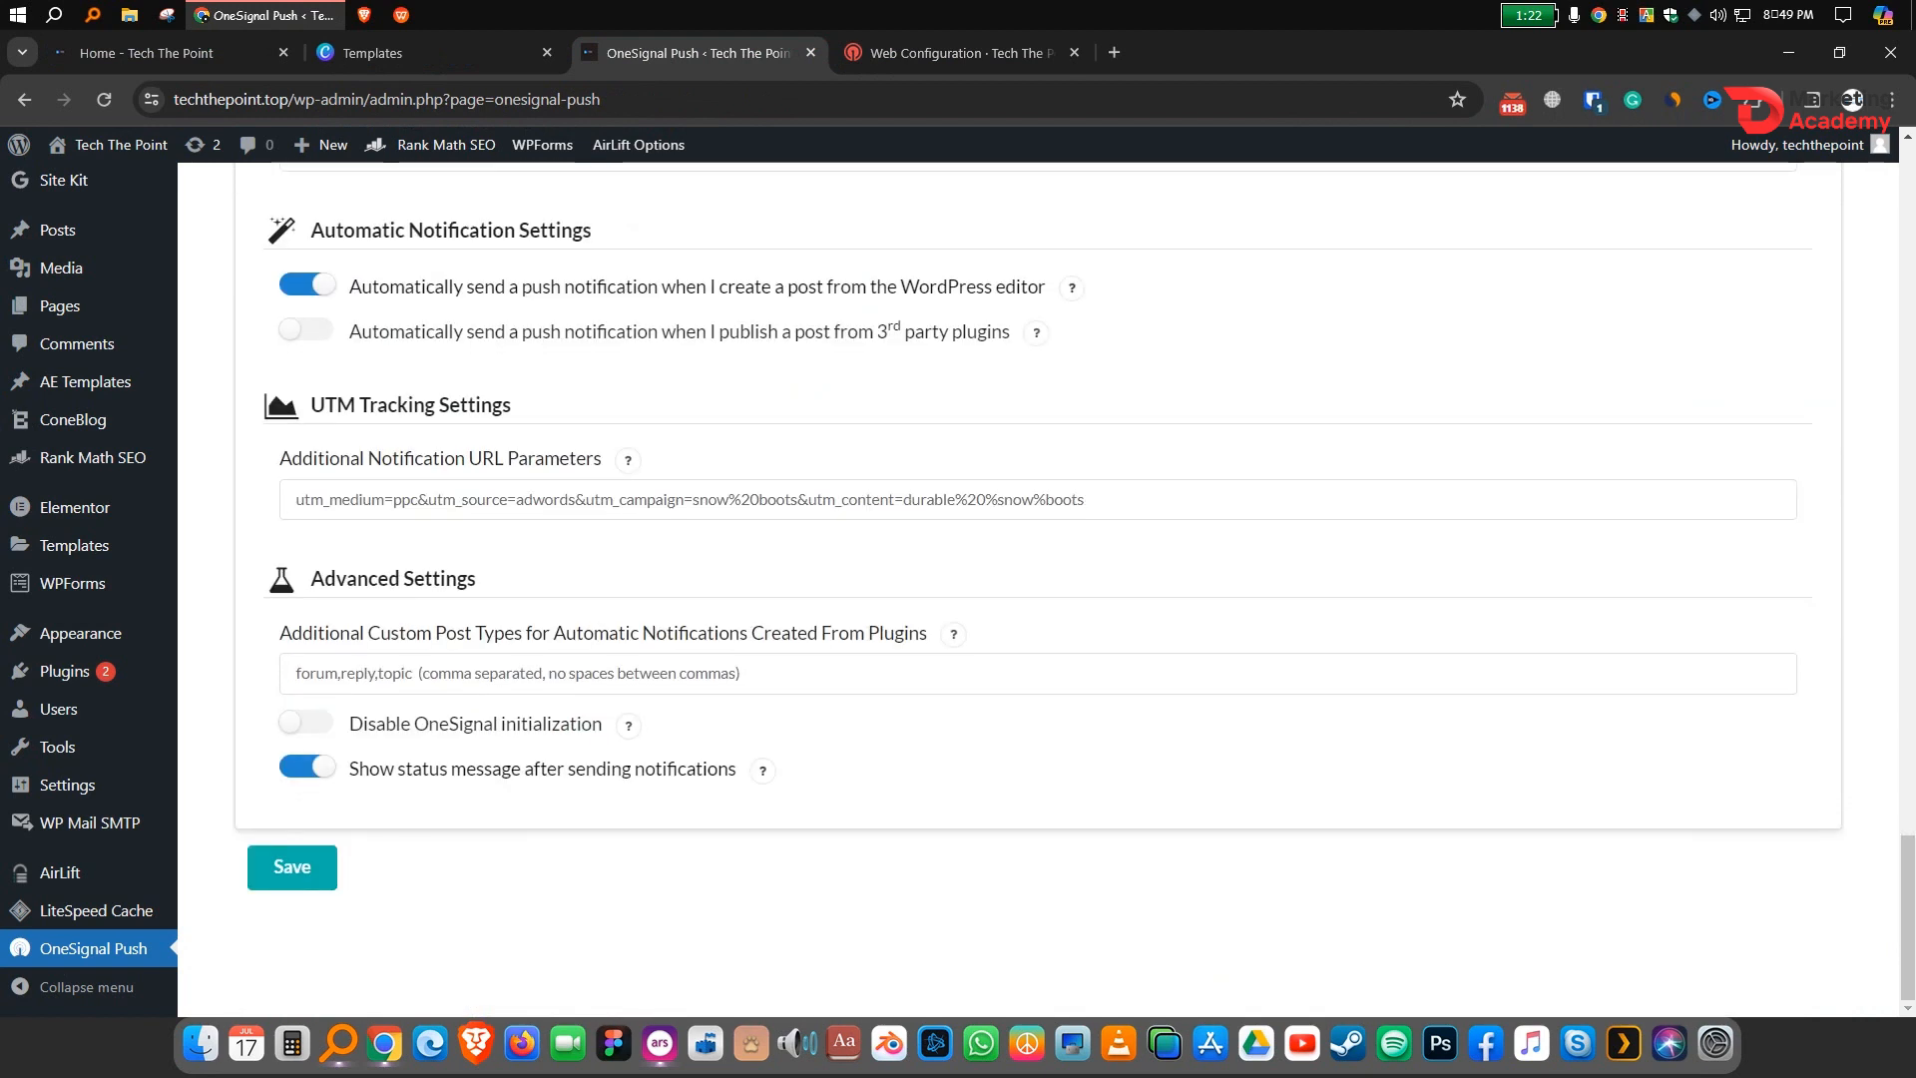
{"action": "left_click", "coordinate": [292, 866]}
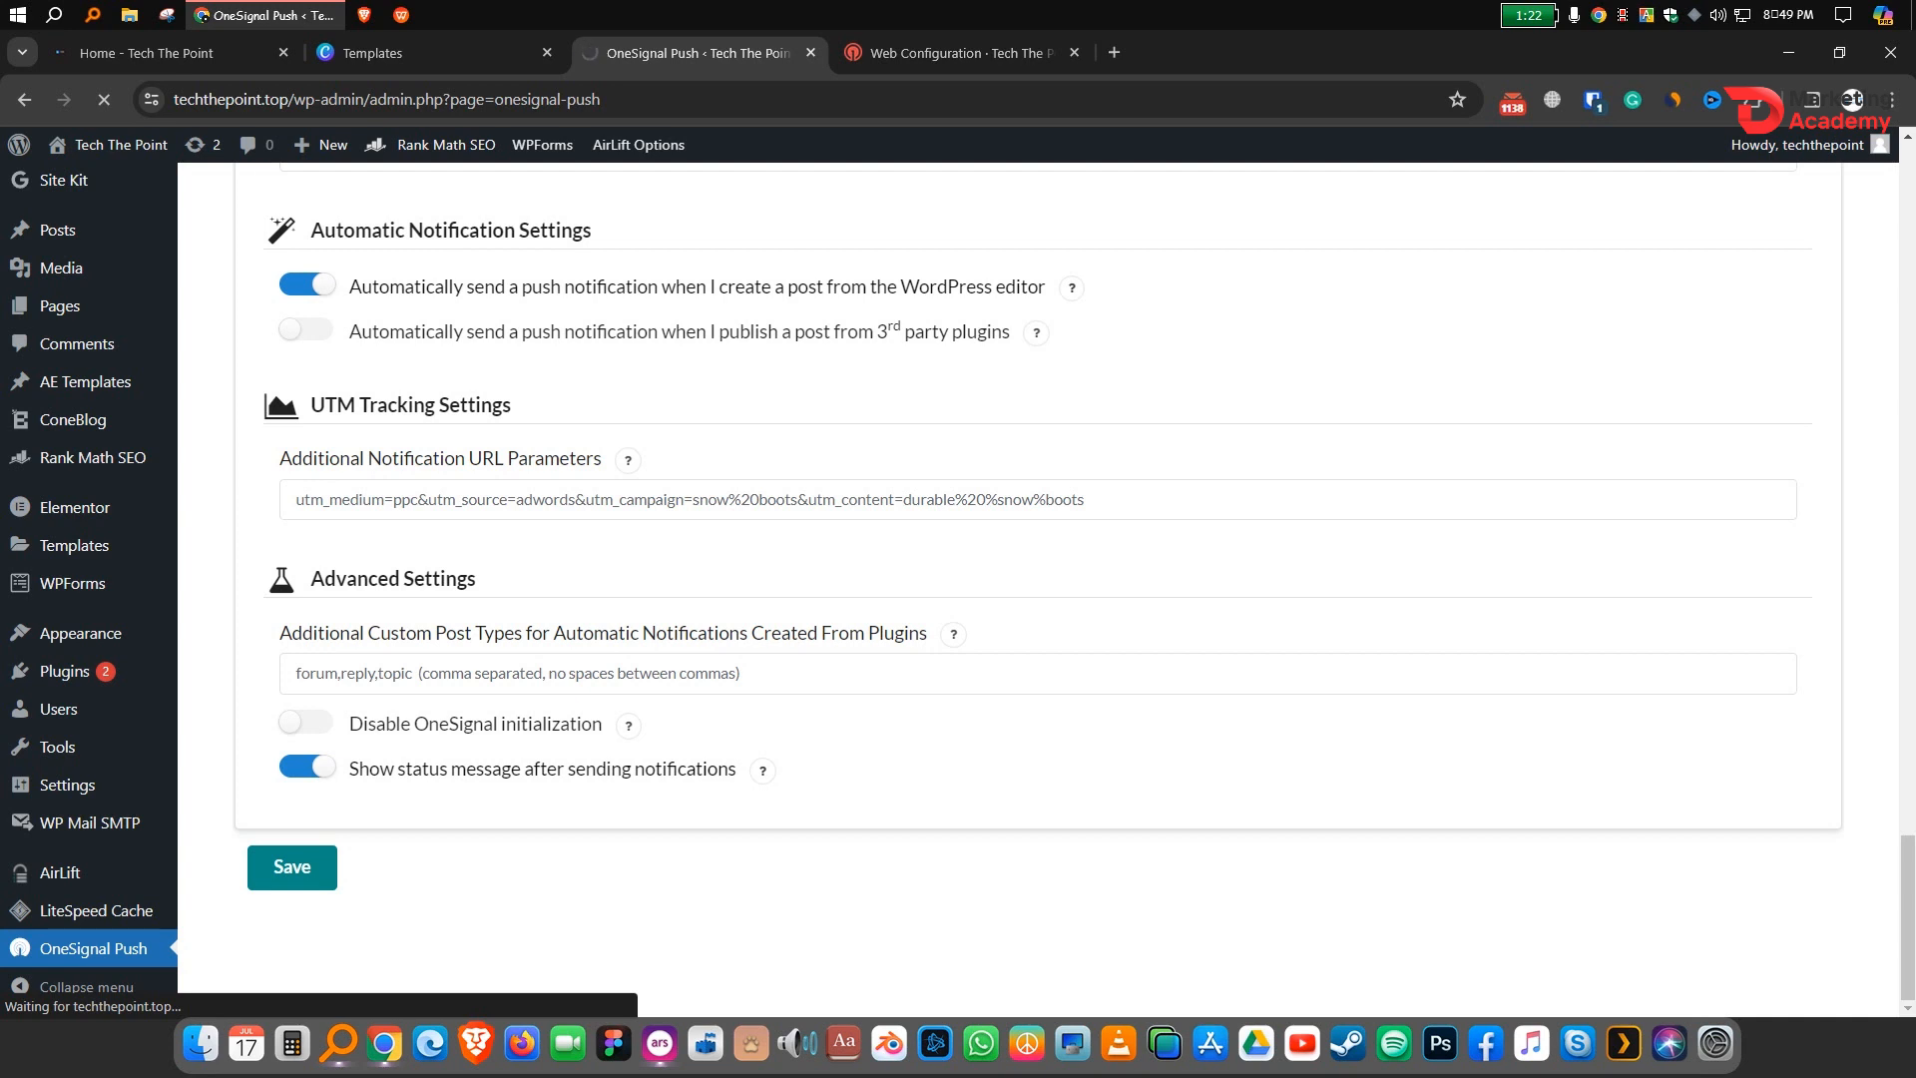
{"action": "left_click", "coordinate": [1147, 241]}
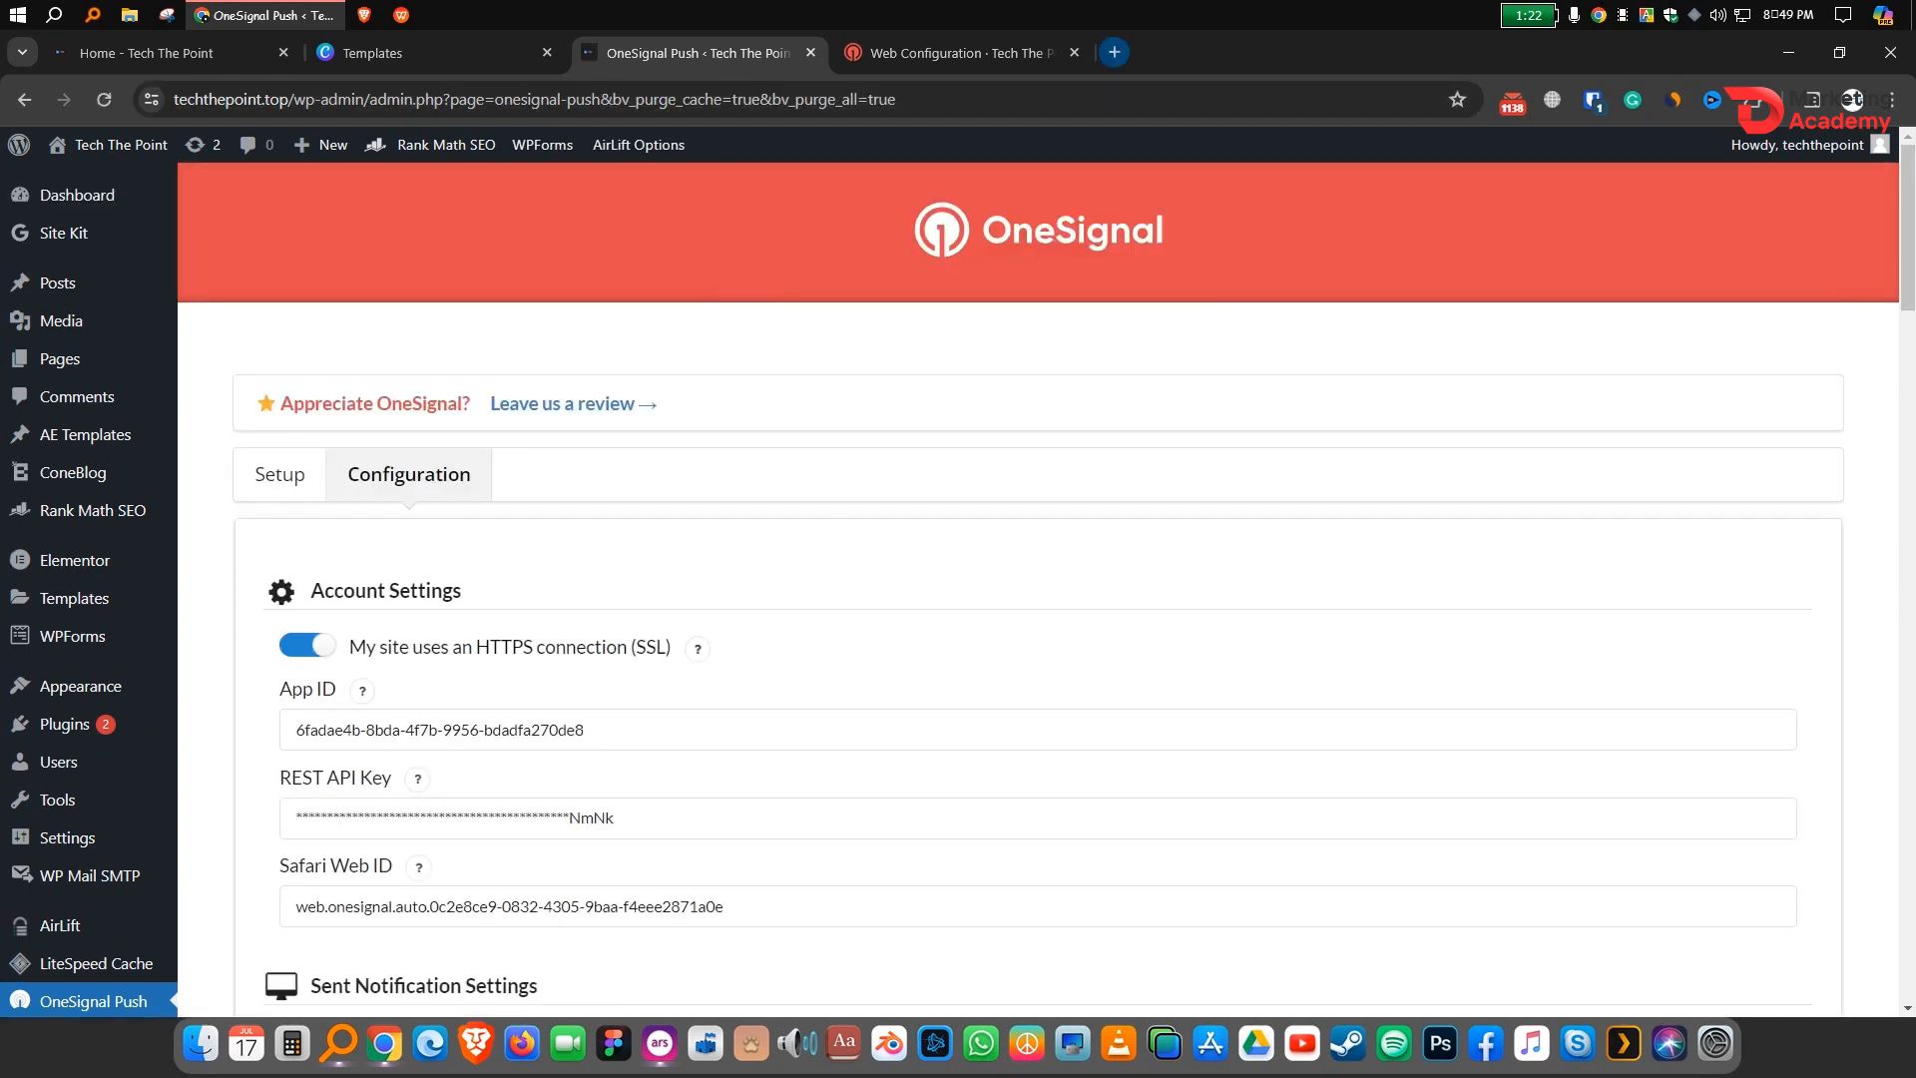
Step: Open techthepoint.top in a new browser tab and check the homepage for the notification Subscription Bell
{"action": "left_click", "coordinate": [1114, 52]}
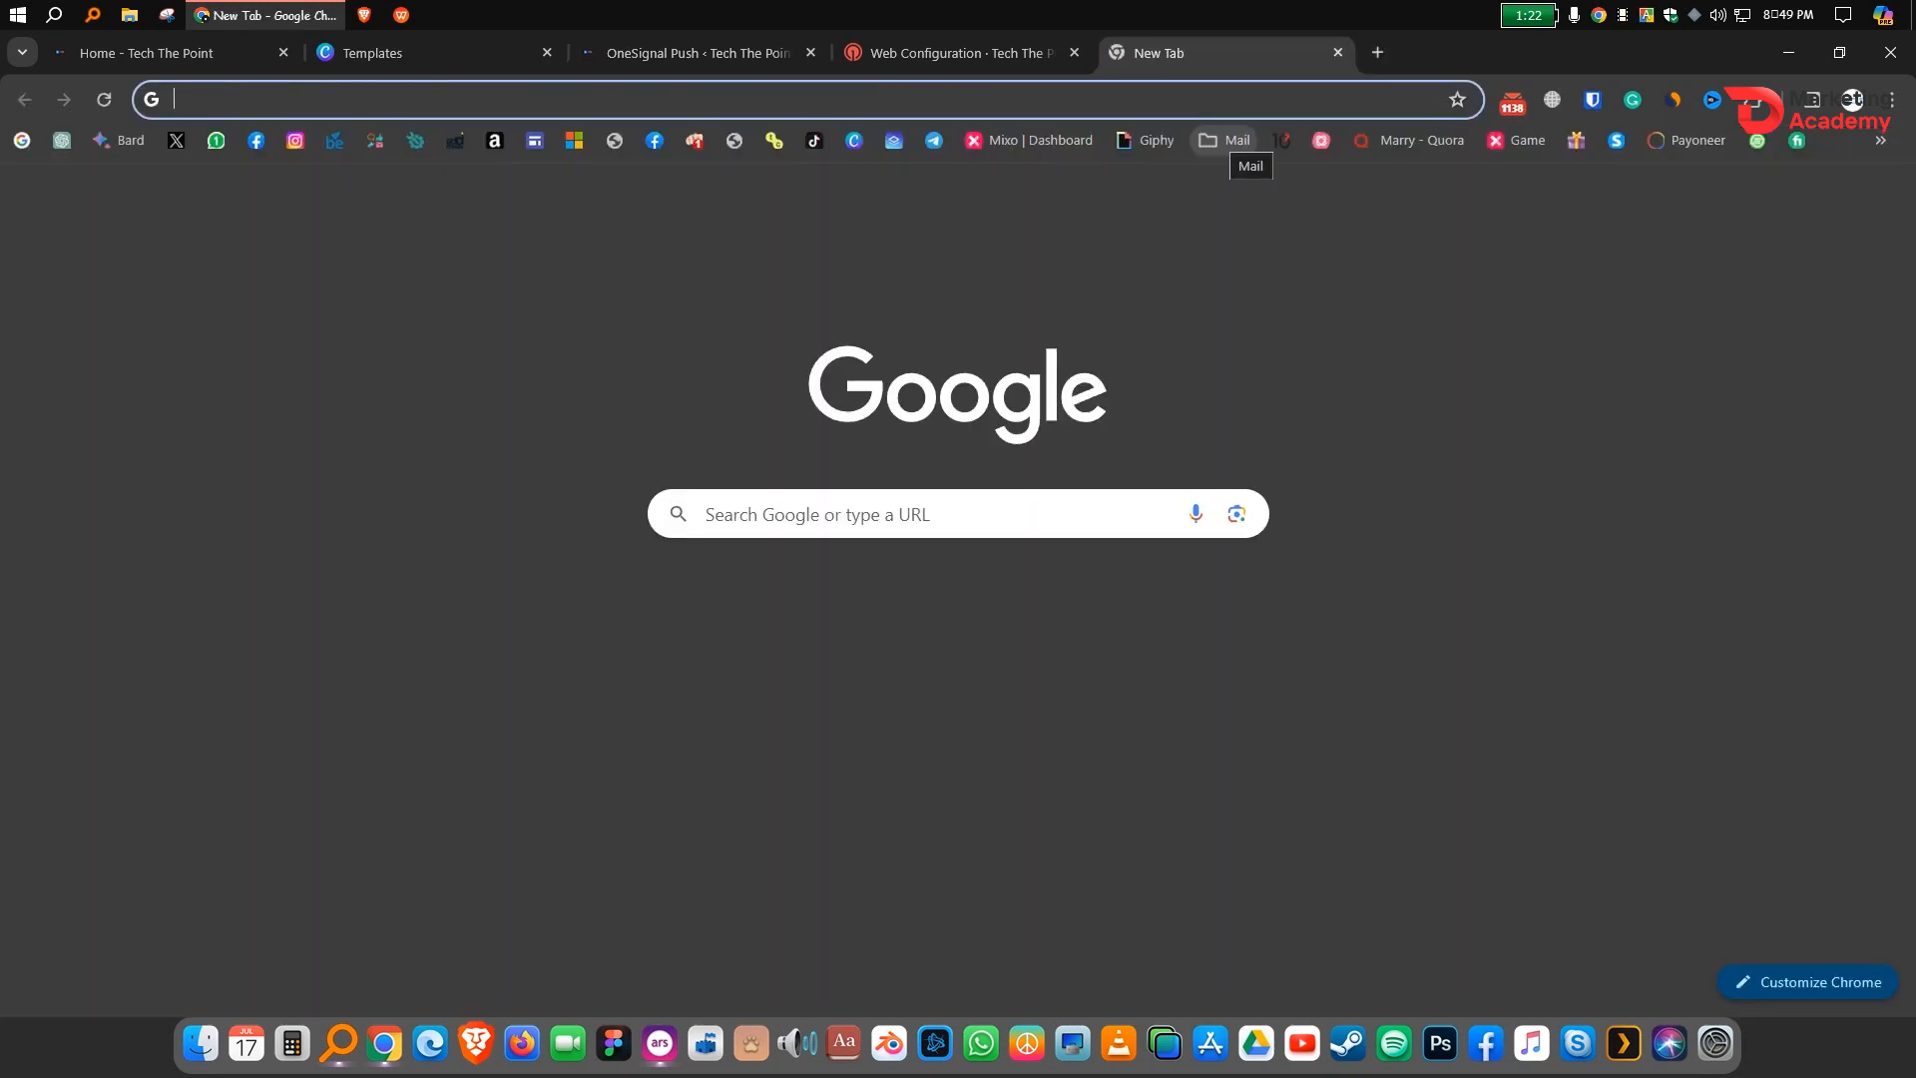
{"action": "type", "text": "te"}
{"action": "key", "text": "Return"}
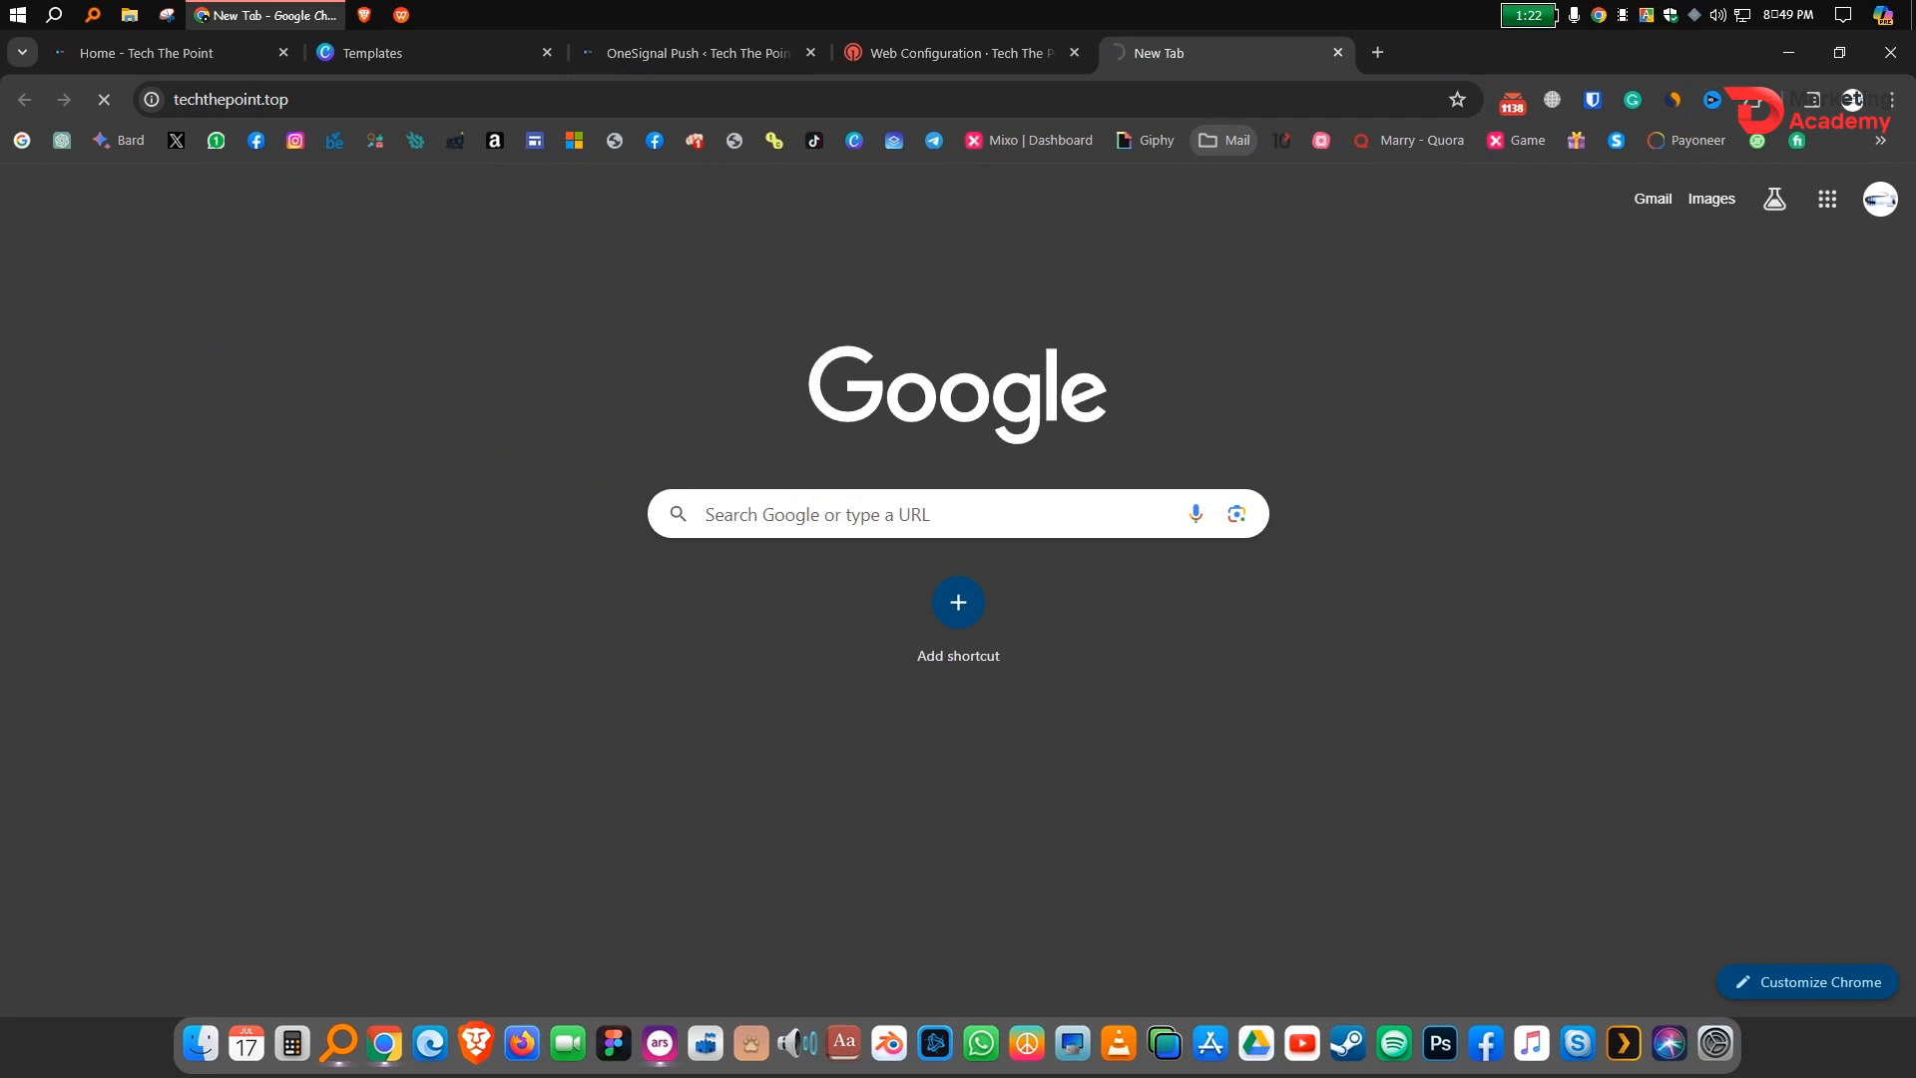
{"action": "scroll", "coordinate": [958, 579], "scroll_direction": "down", "scroll_amount": 10}
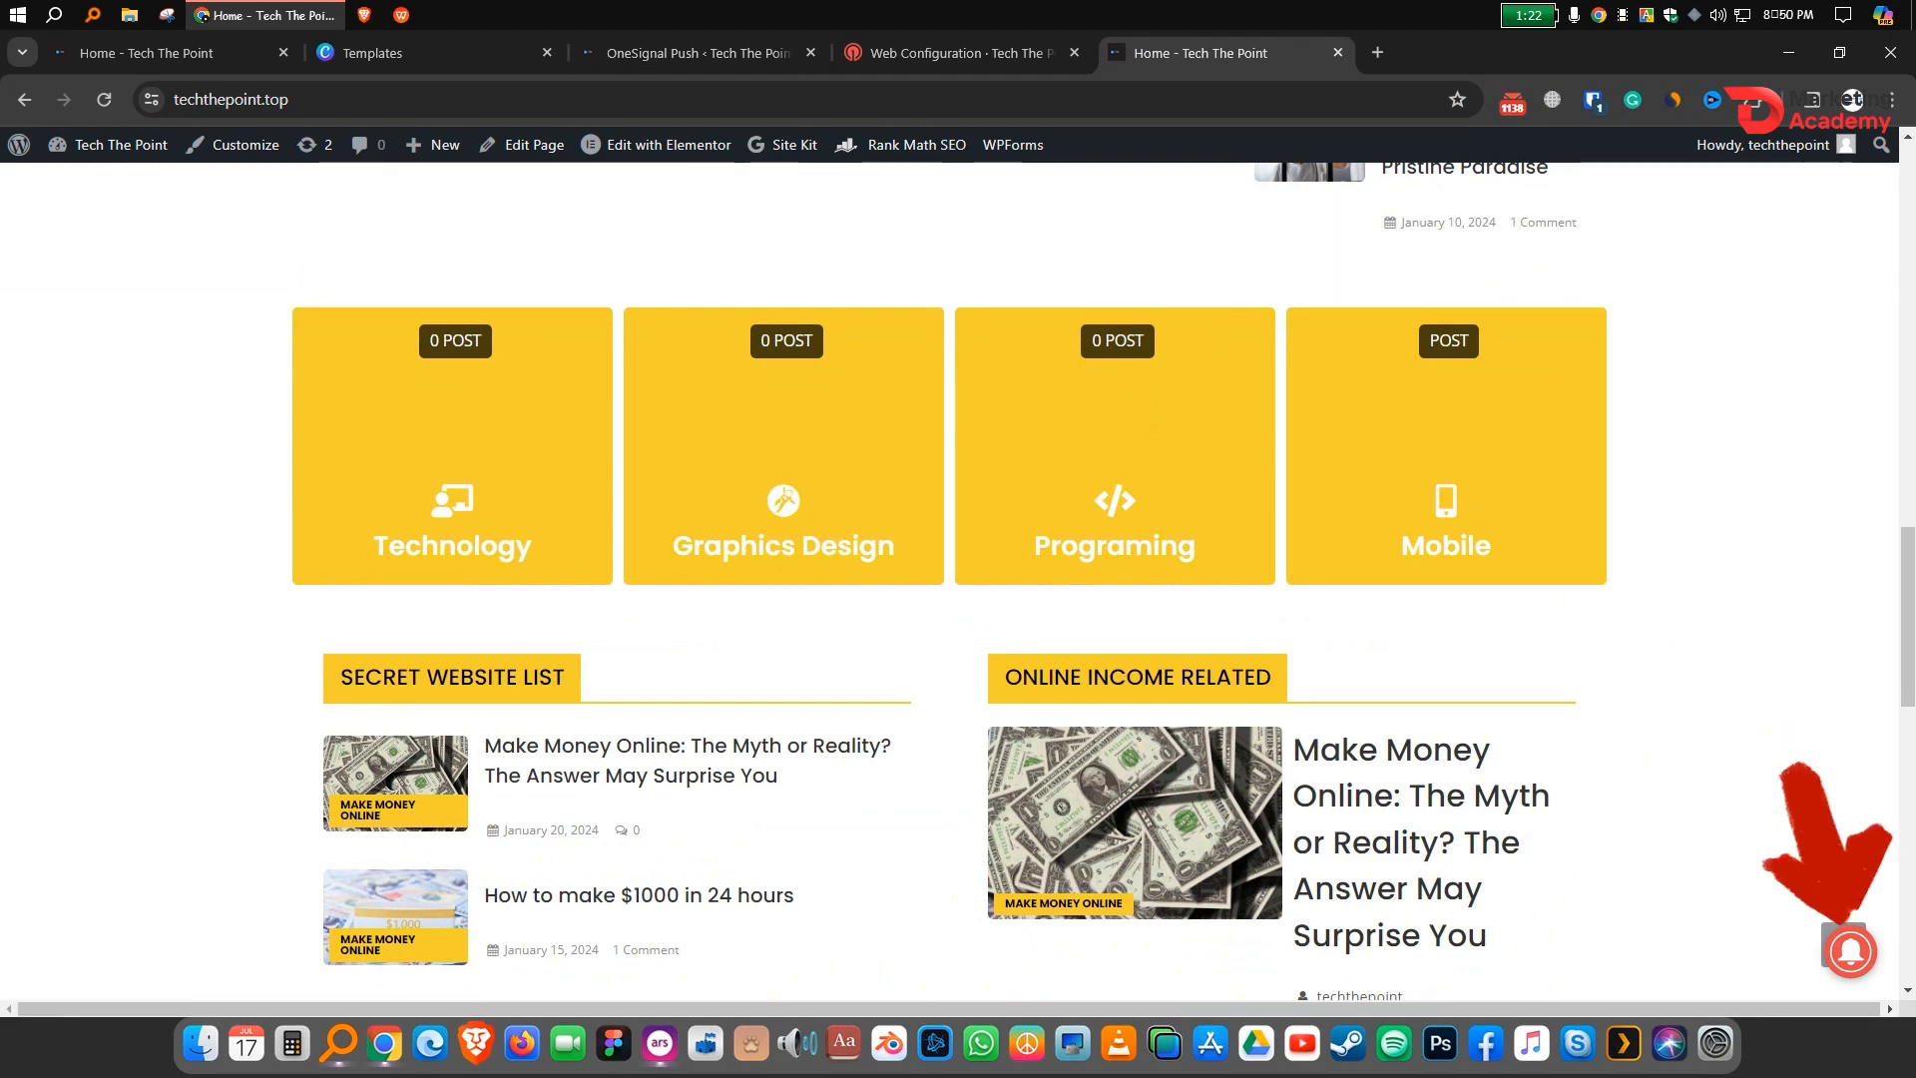
{"action": "scroll", "coordinate": [949, 581], "scroll_direction": "up", "scroll_amount": 17}
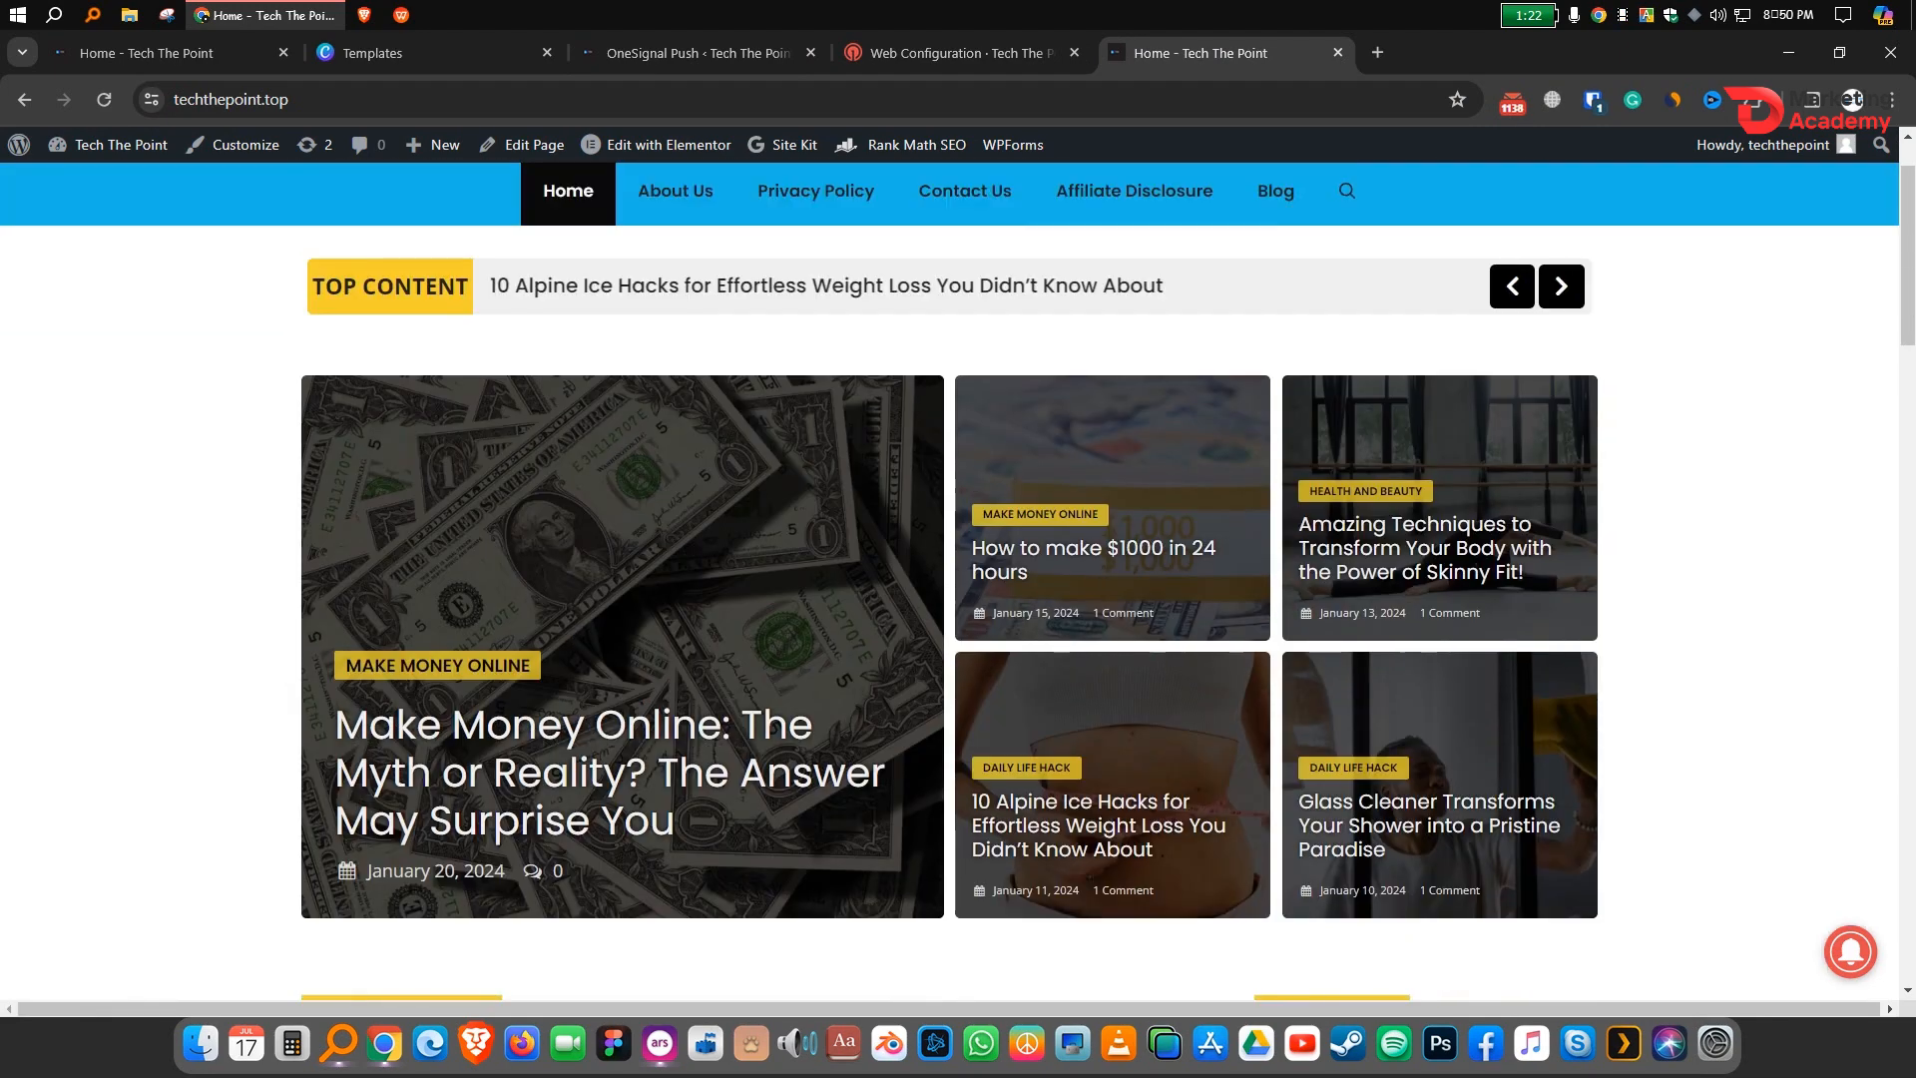
{"action": "scroll", "coordinate": [949, 580], "scroll_direction": "up", "scroll_amount": 2}
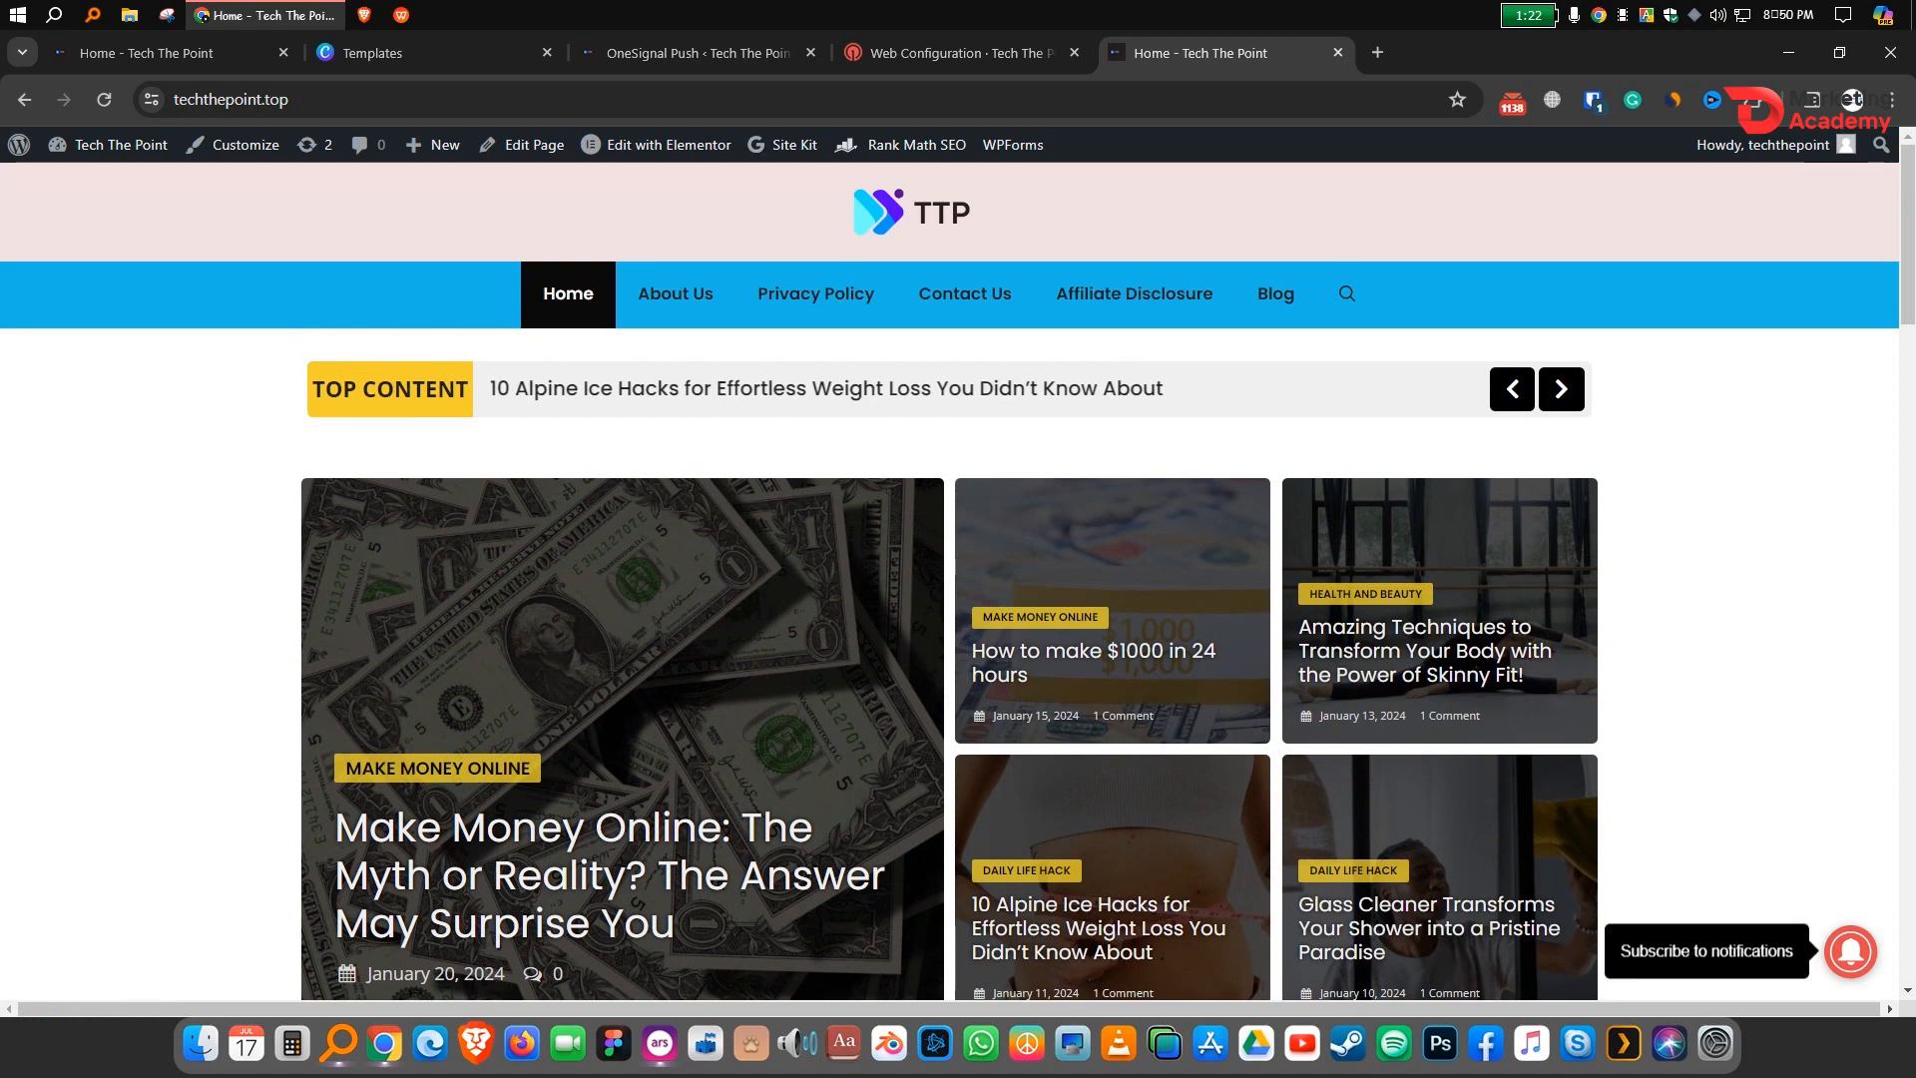
Step: Set the Subscription Bell position to Bottom Left in the WordPress plugin configuration and save the settings
{"action": "left_click", "coordinate": [958, 52]}
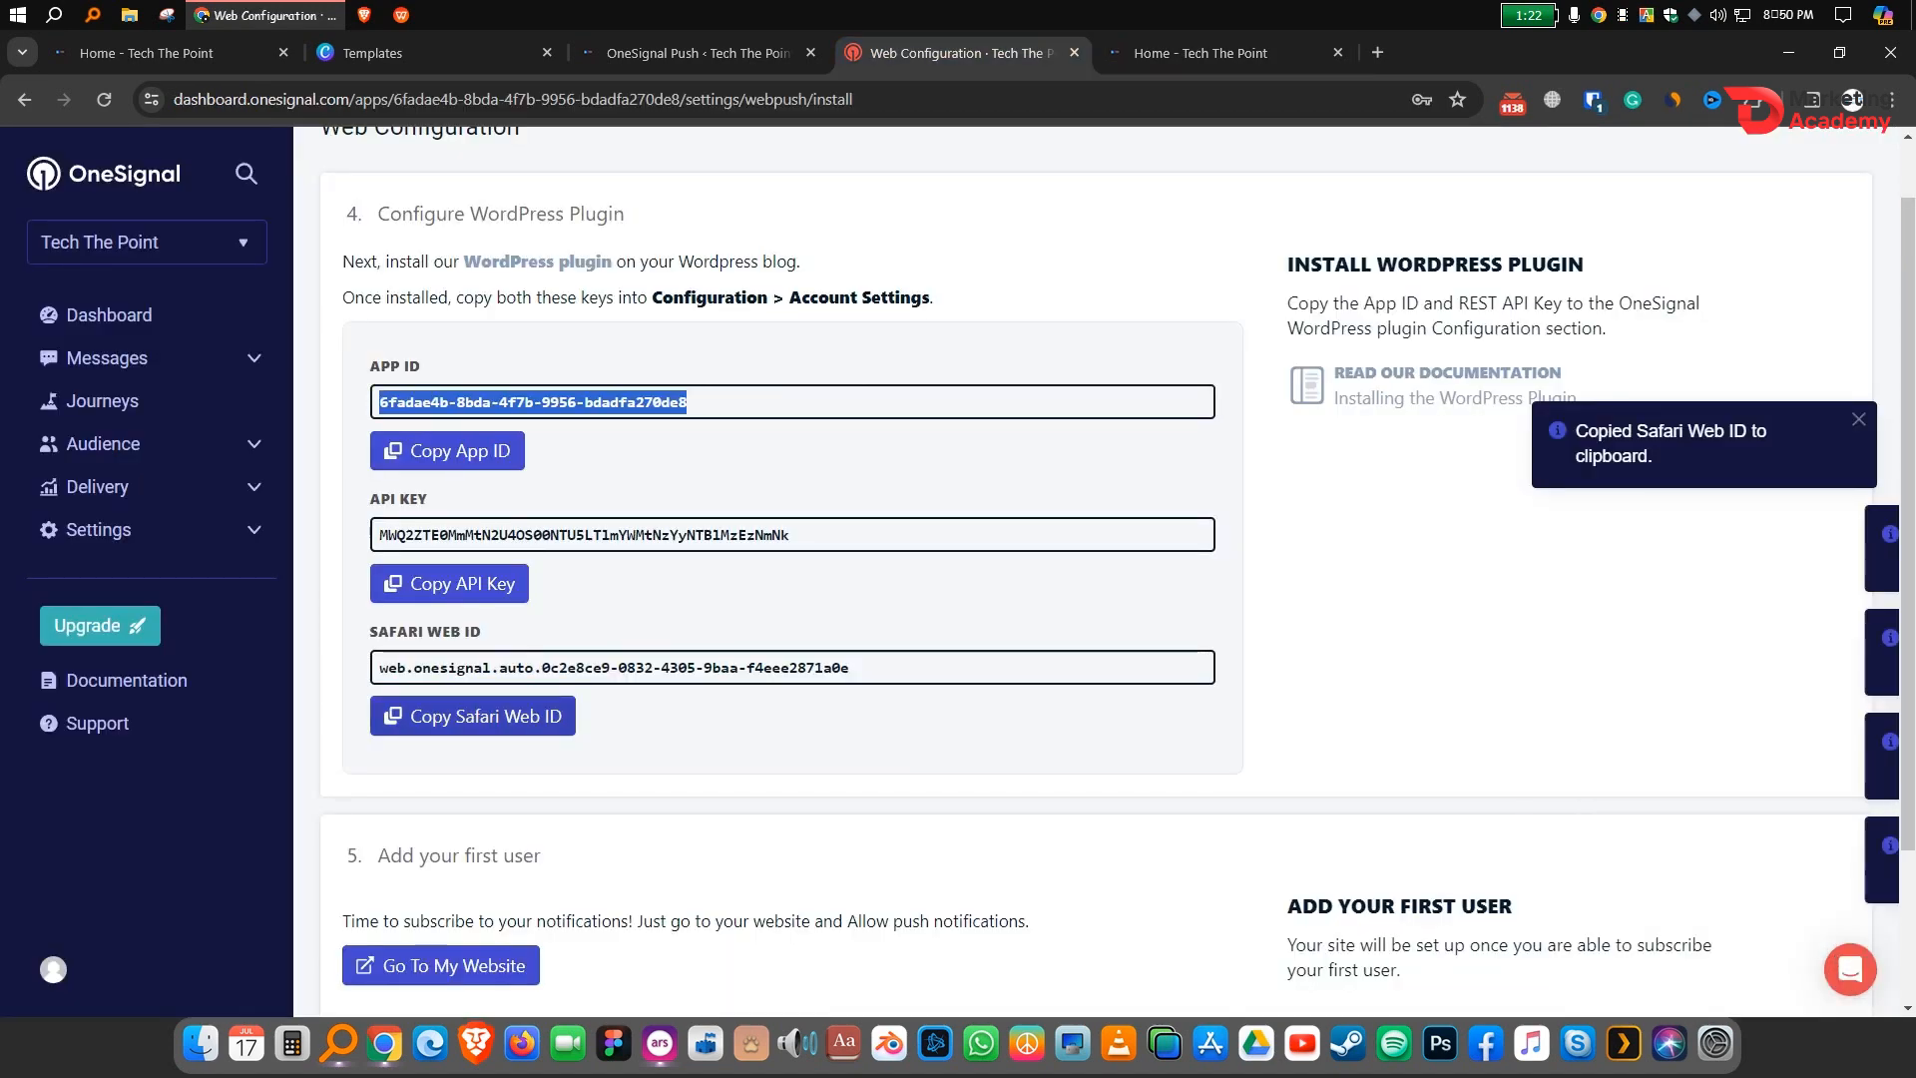
{"action": "left_click", "coordinate": [697, 53]}
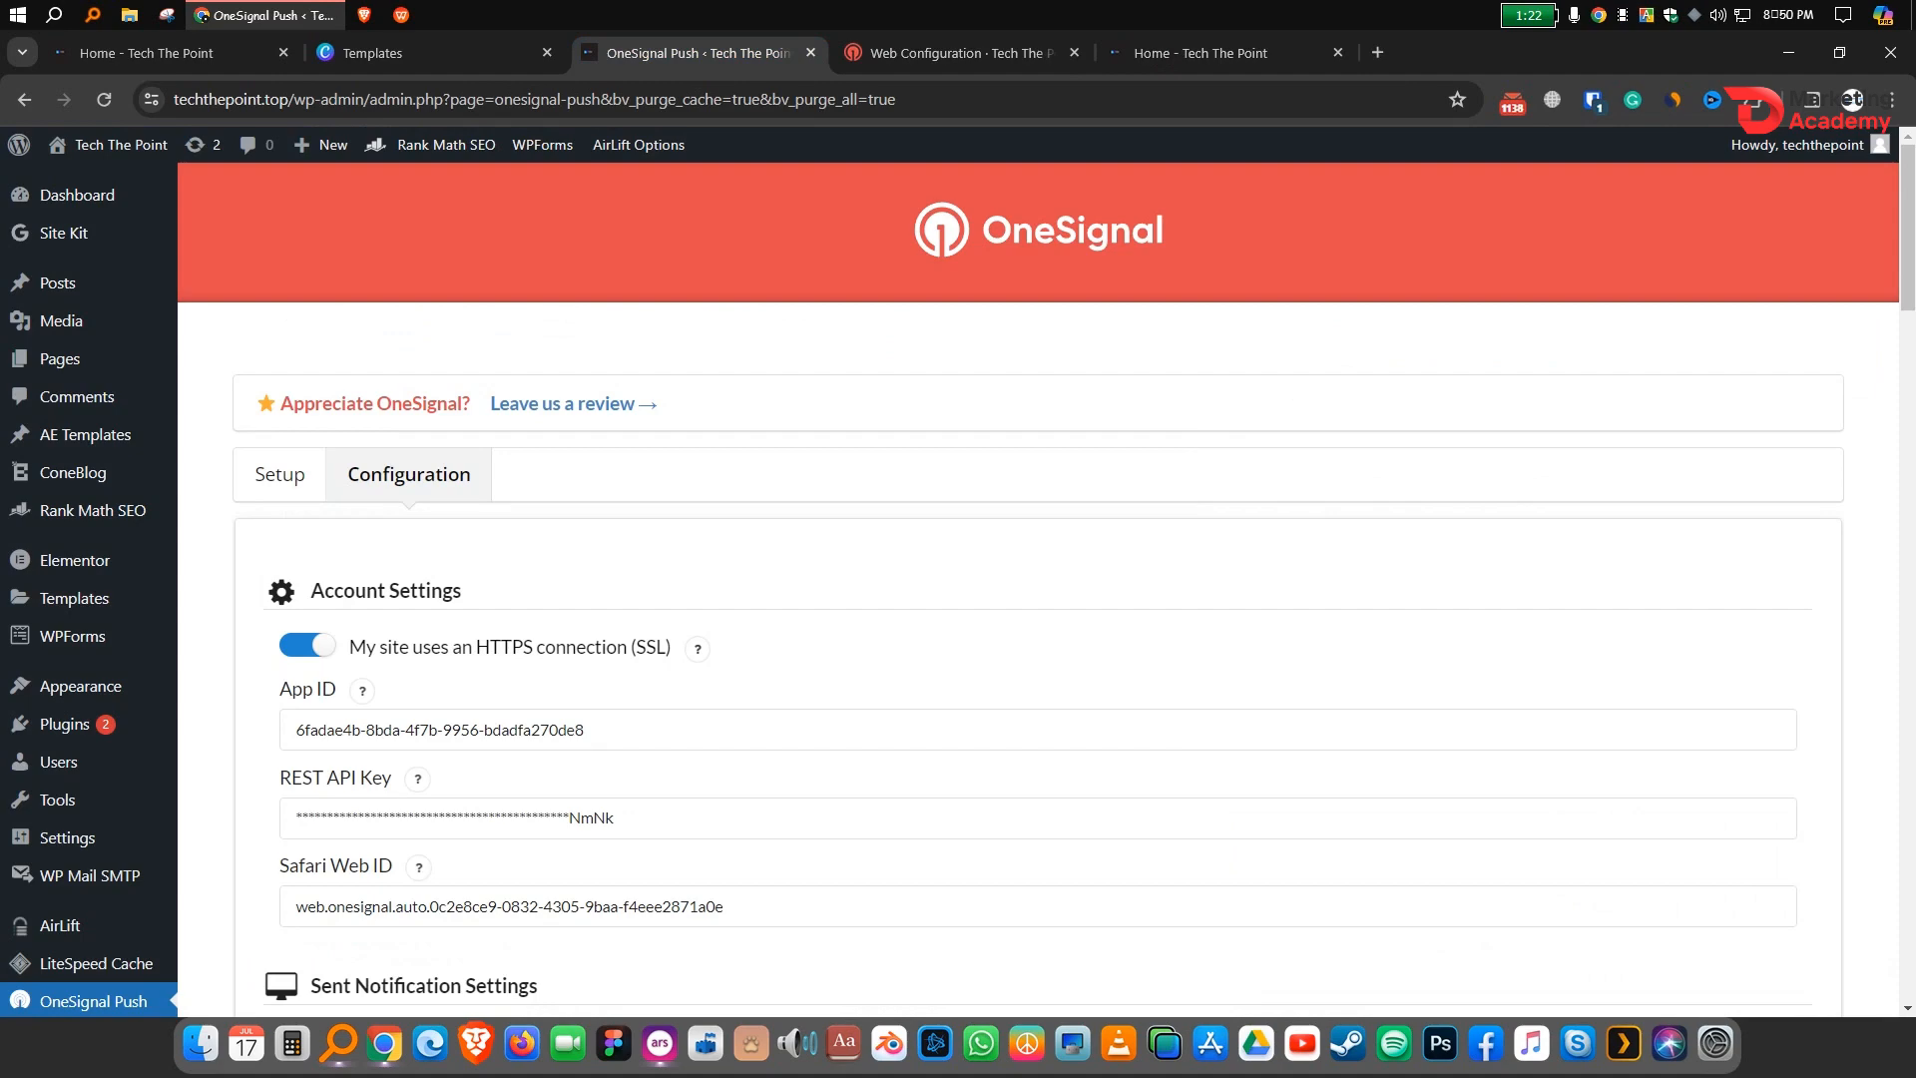
{"action": "scroll", "coordinate": [1038, 589], "scroll_direction": "down", "scroll_amount": 15}
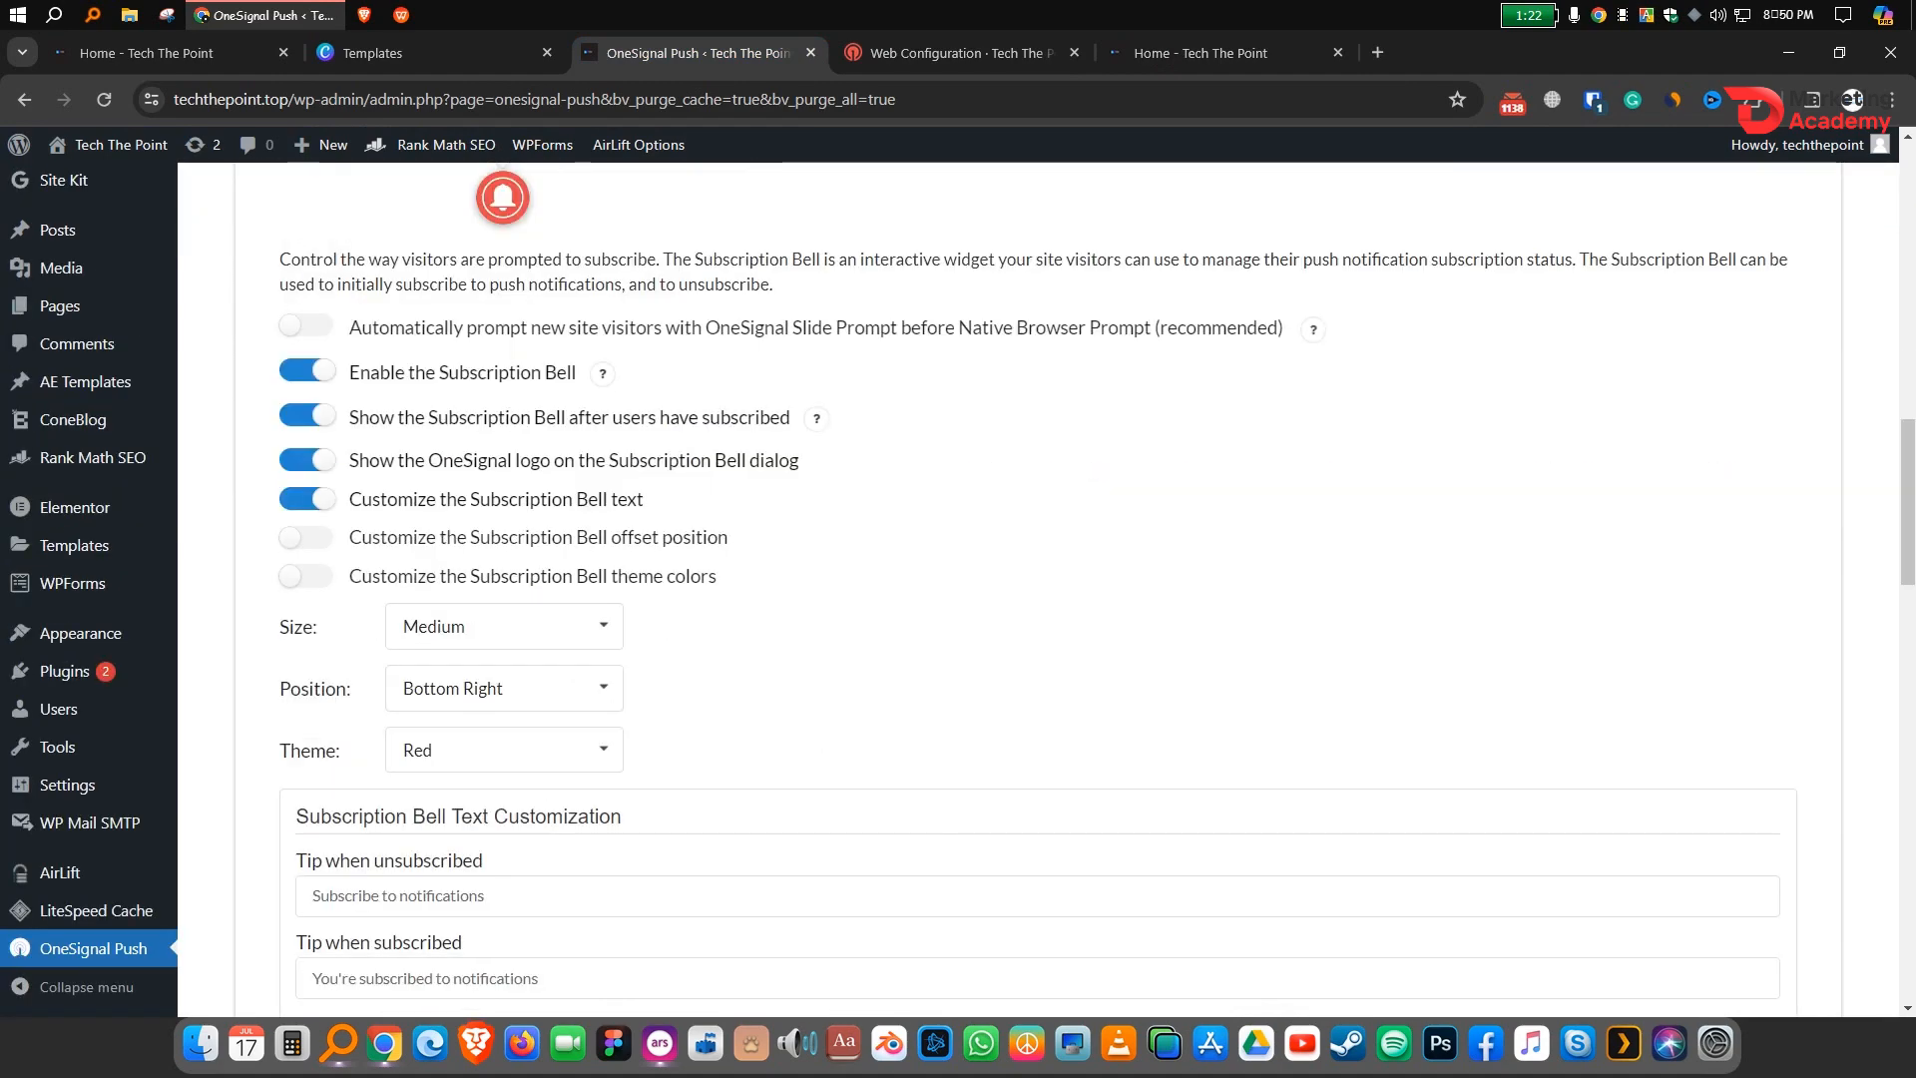
{"action": "scroll", "coordinate": [504, 588], "scroll_direction": "down", "scroll_amount": 1}
{"action": "left_click", "coordinate": [504, 588]}
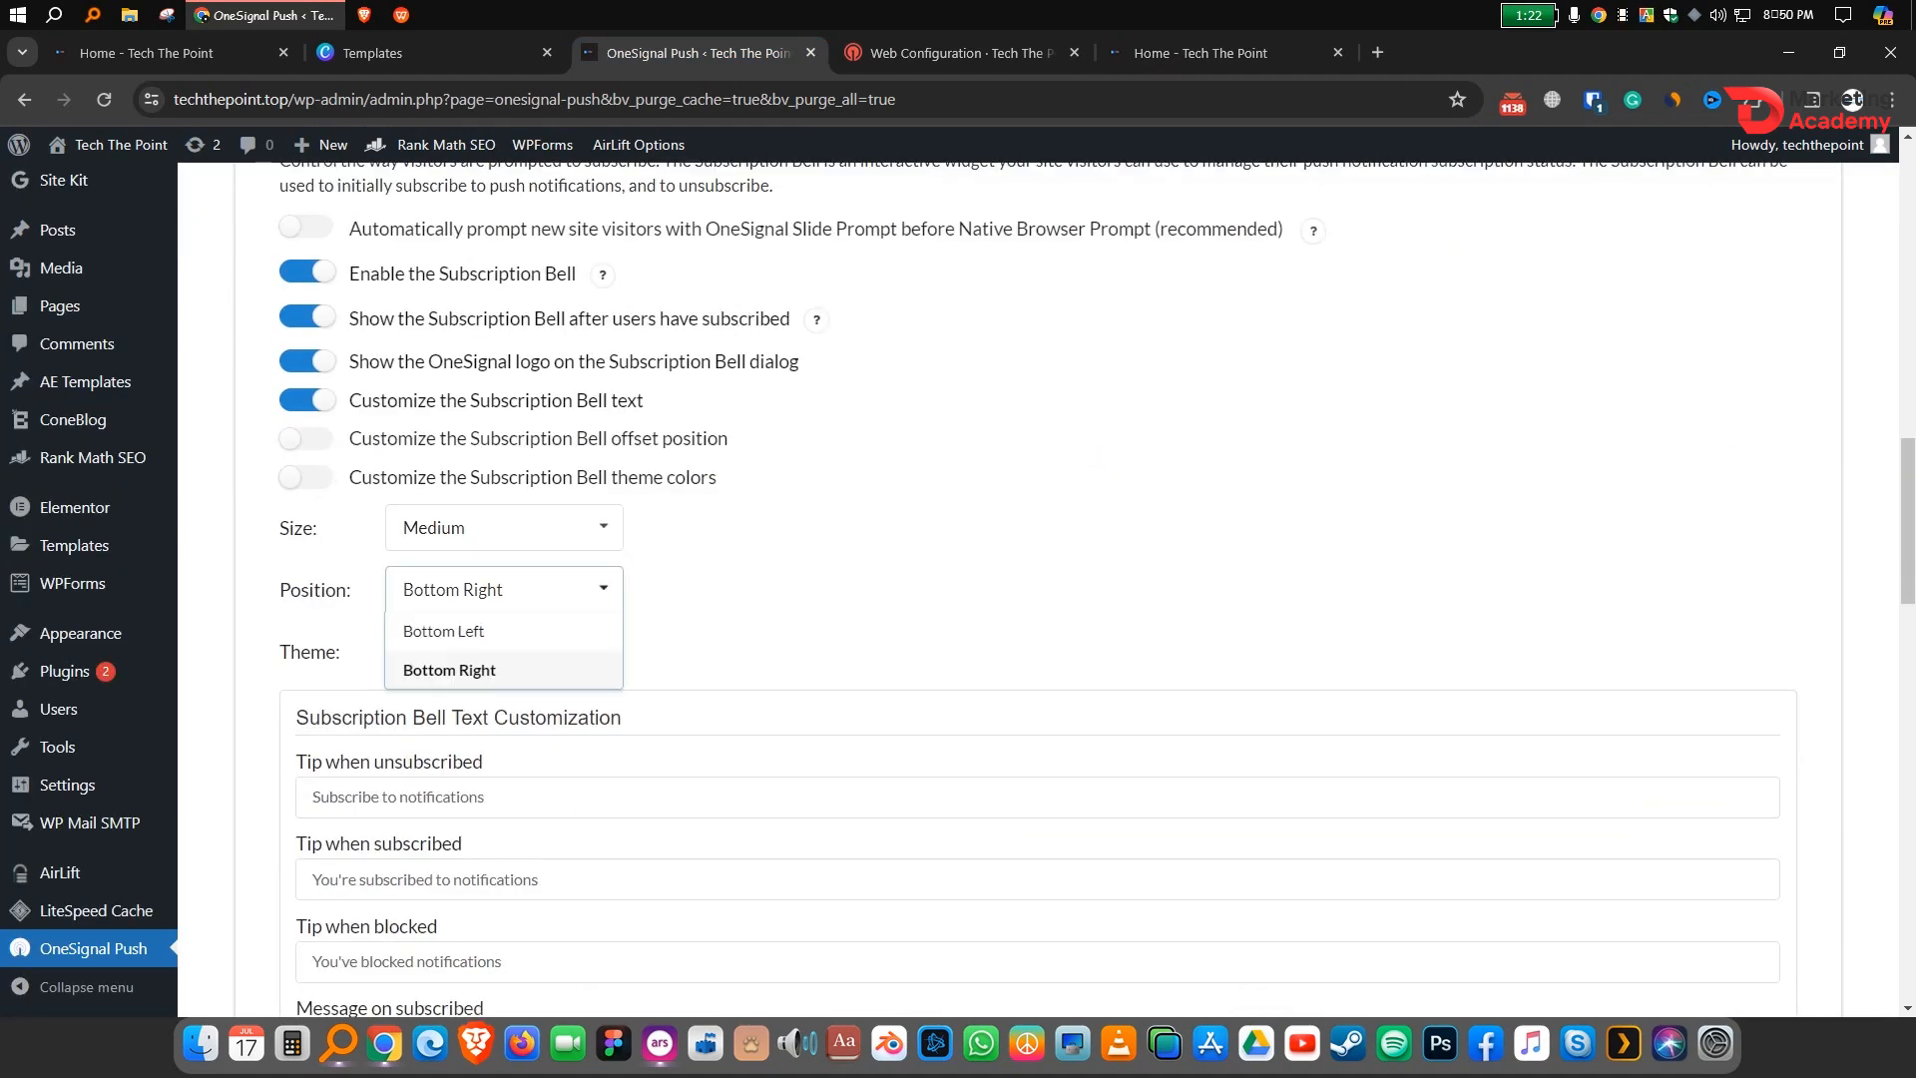
{"action": "left_click", "coordinate": [443, 631]}
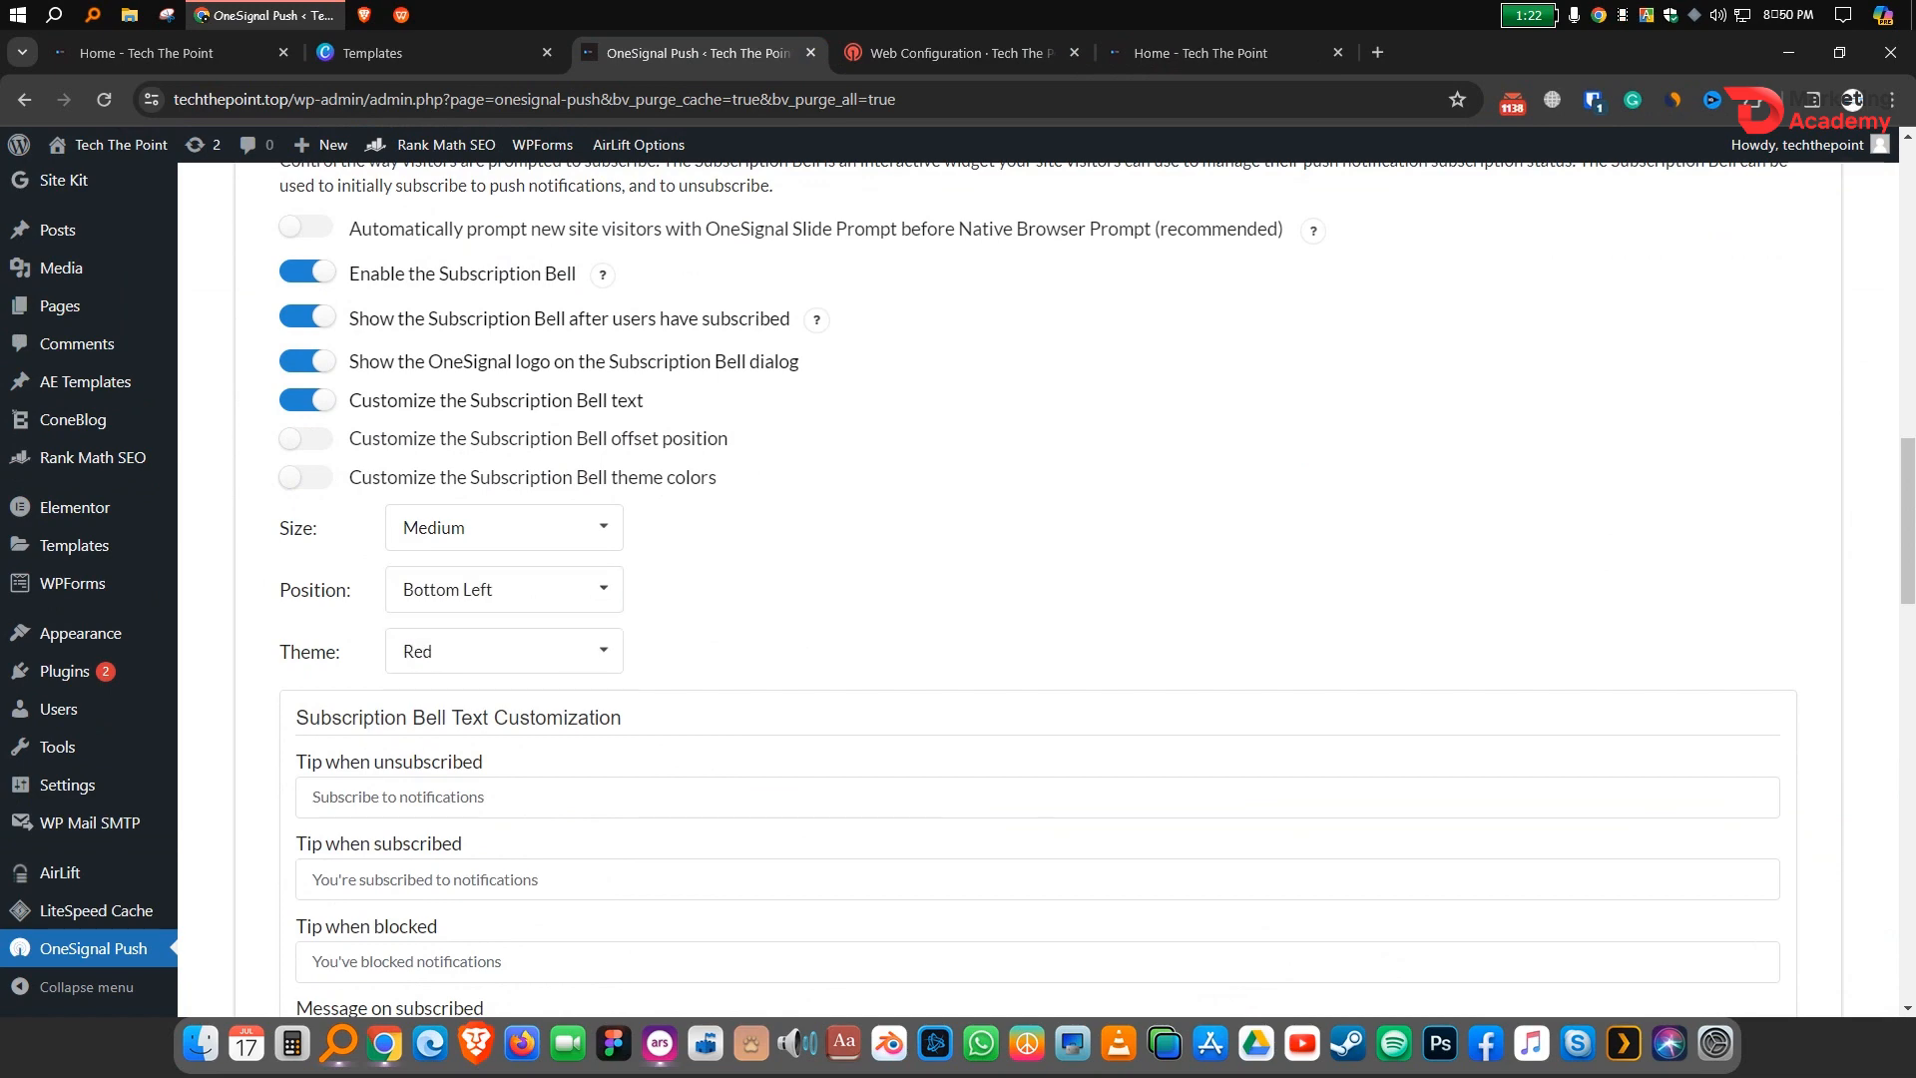
{"action": "scroll", "coordinate": [997, 598], "scroll_direction": "down", "scroll_amount": 15}
{"action": "left_click", "coordinate": [292, 867]}
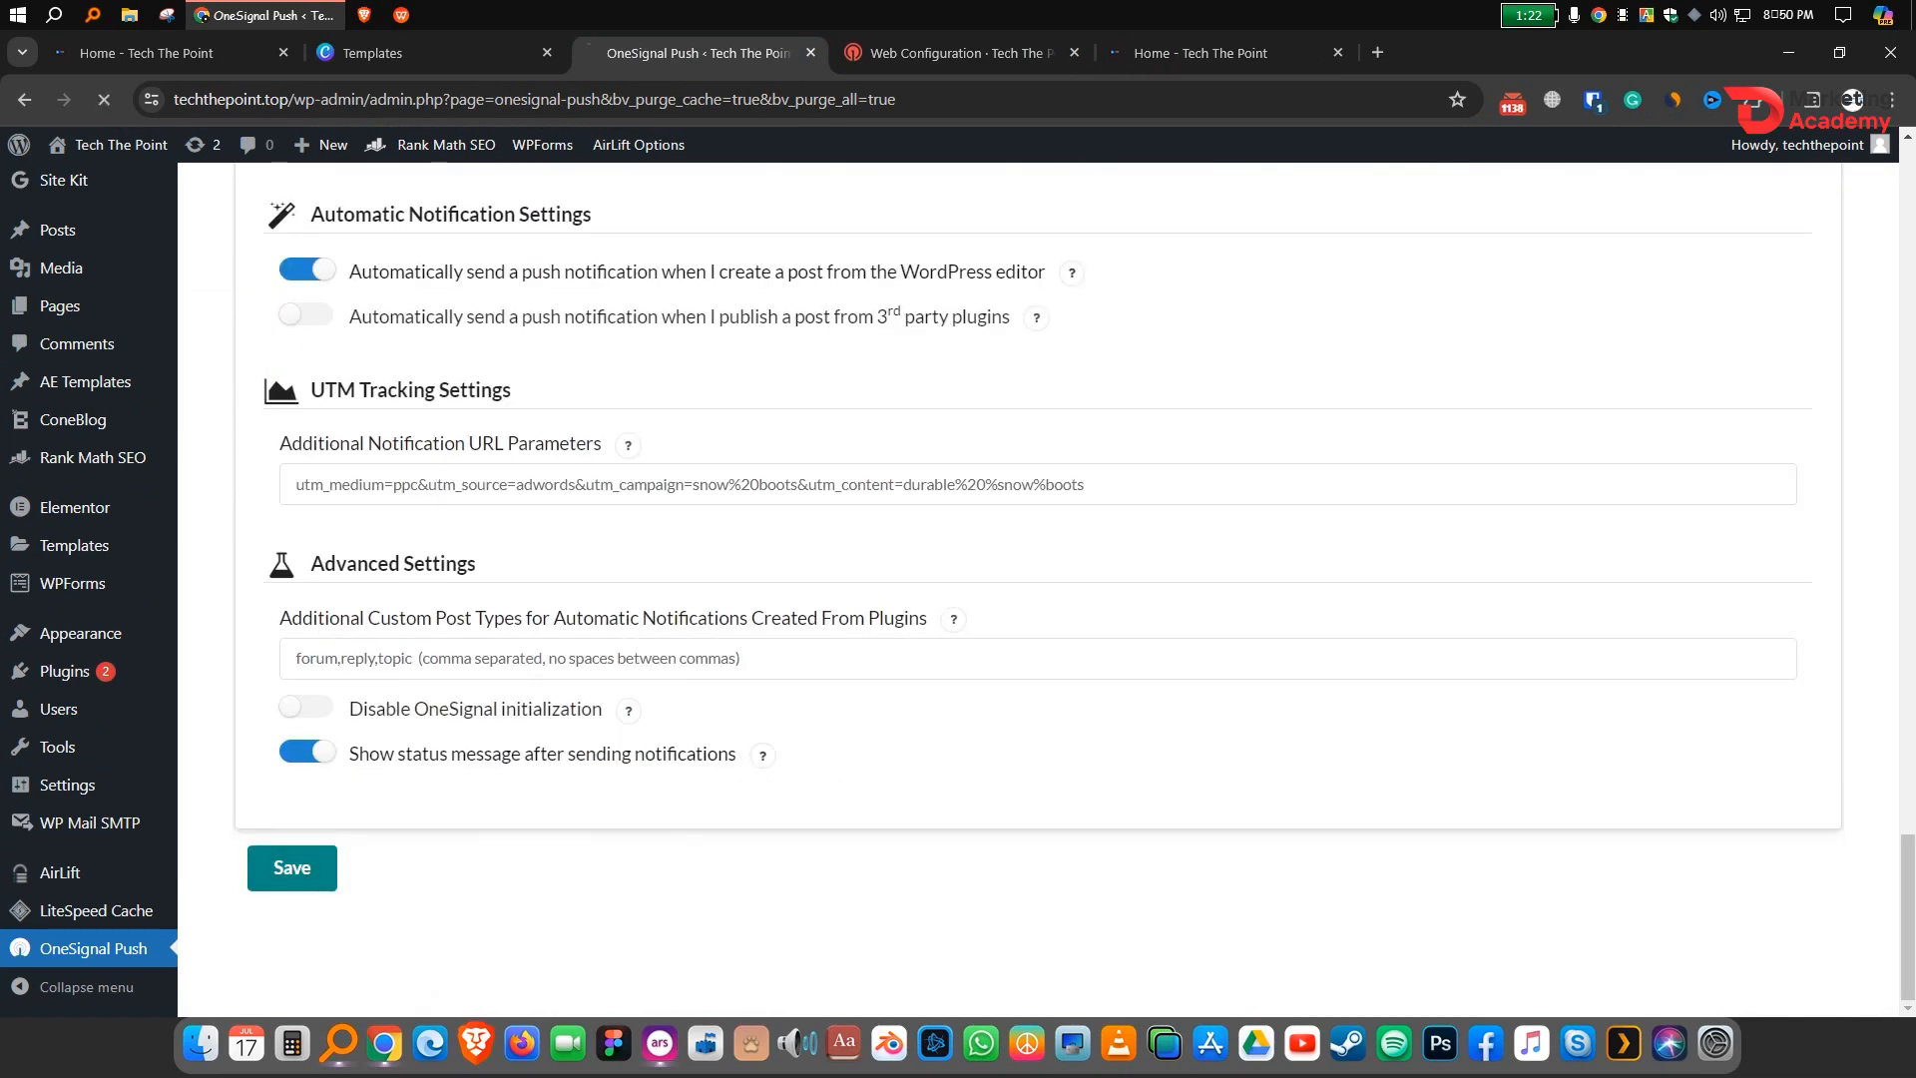
Step: Check the Subscription Bell's position on the site's homepage and allow notifications for techthepoint.top
{"action": "left_click", "coordinate": [1197, 52]}
{"action": "scroll", "coordinate": [619, 739], "scroll_direction": "down", "scroll_amount": 5}
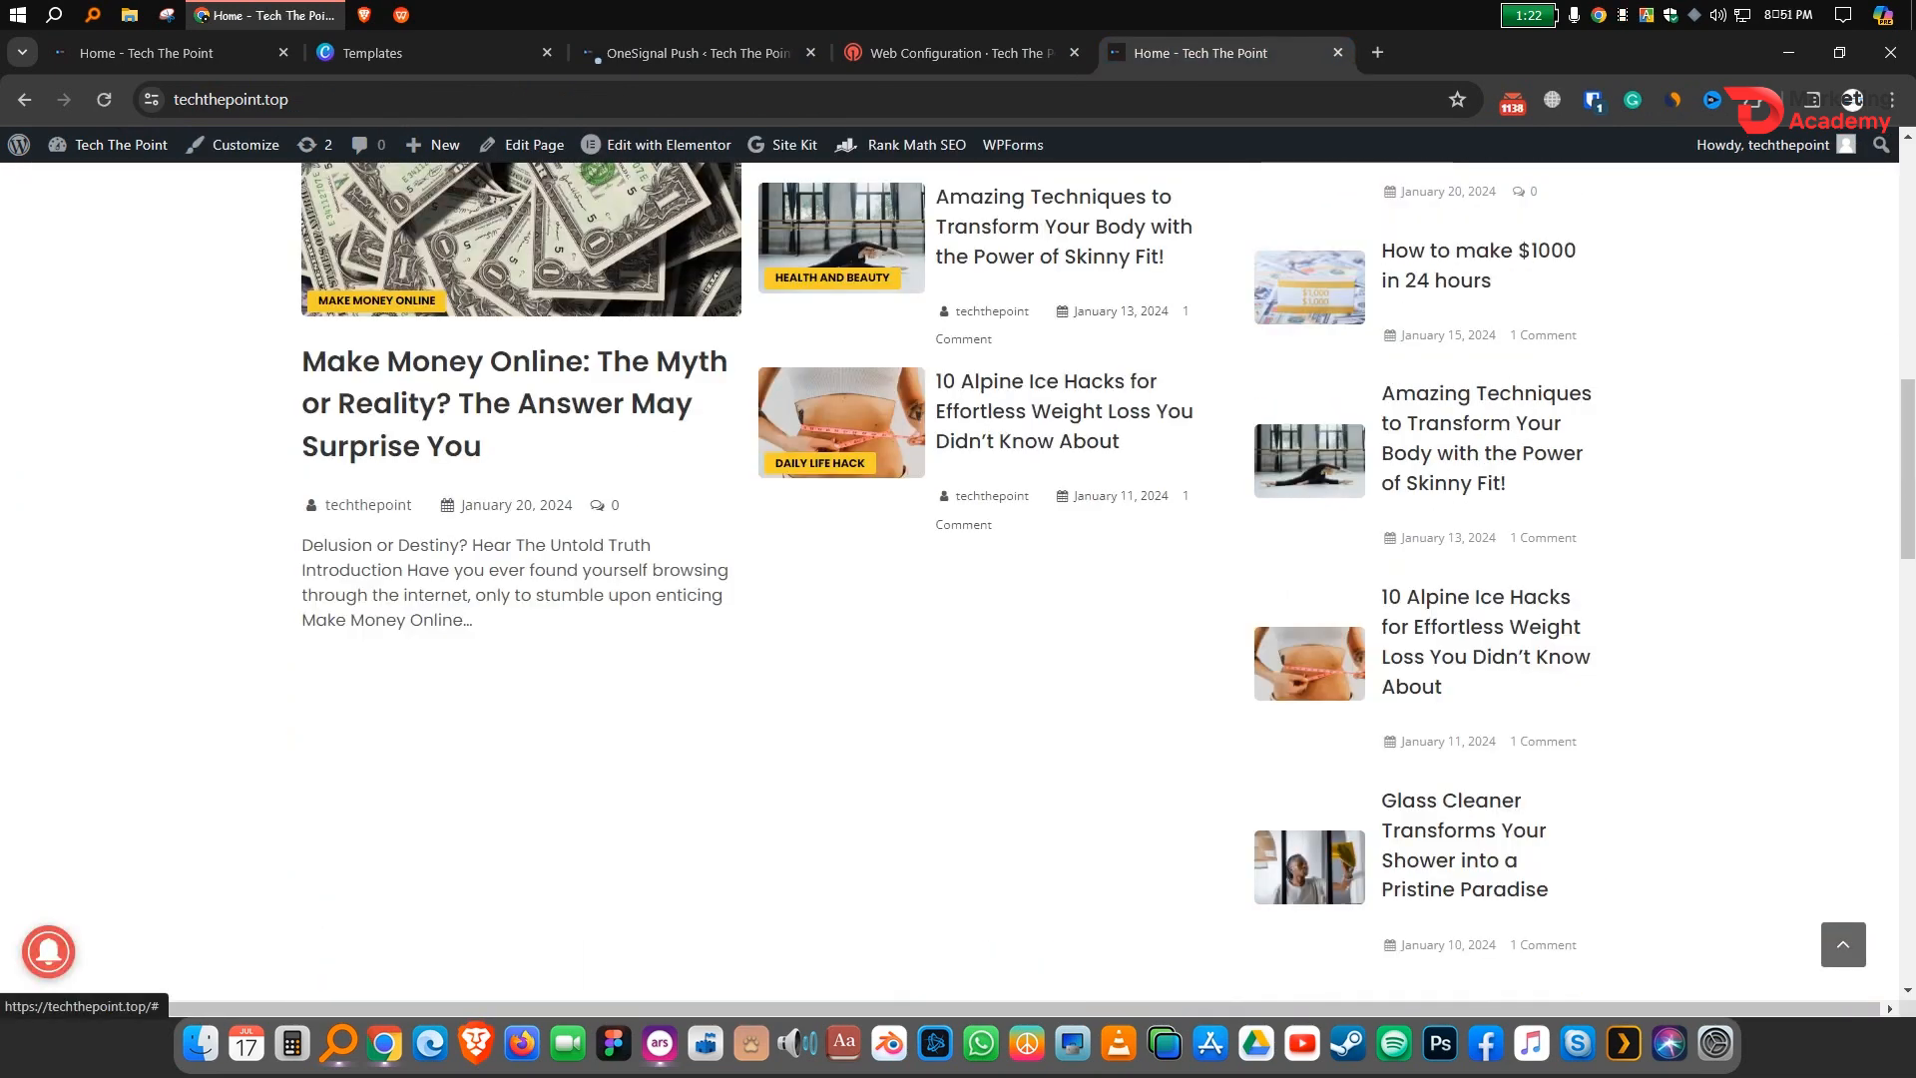
{"action": "scroll", "coordinate": [619, 739], "scroll_direction": "up", "scroll_amount": 5}
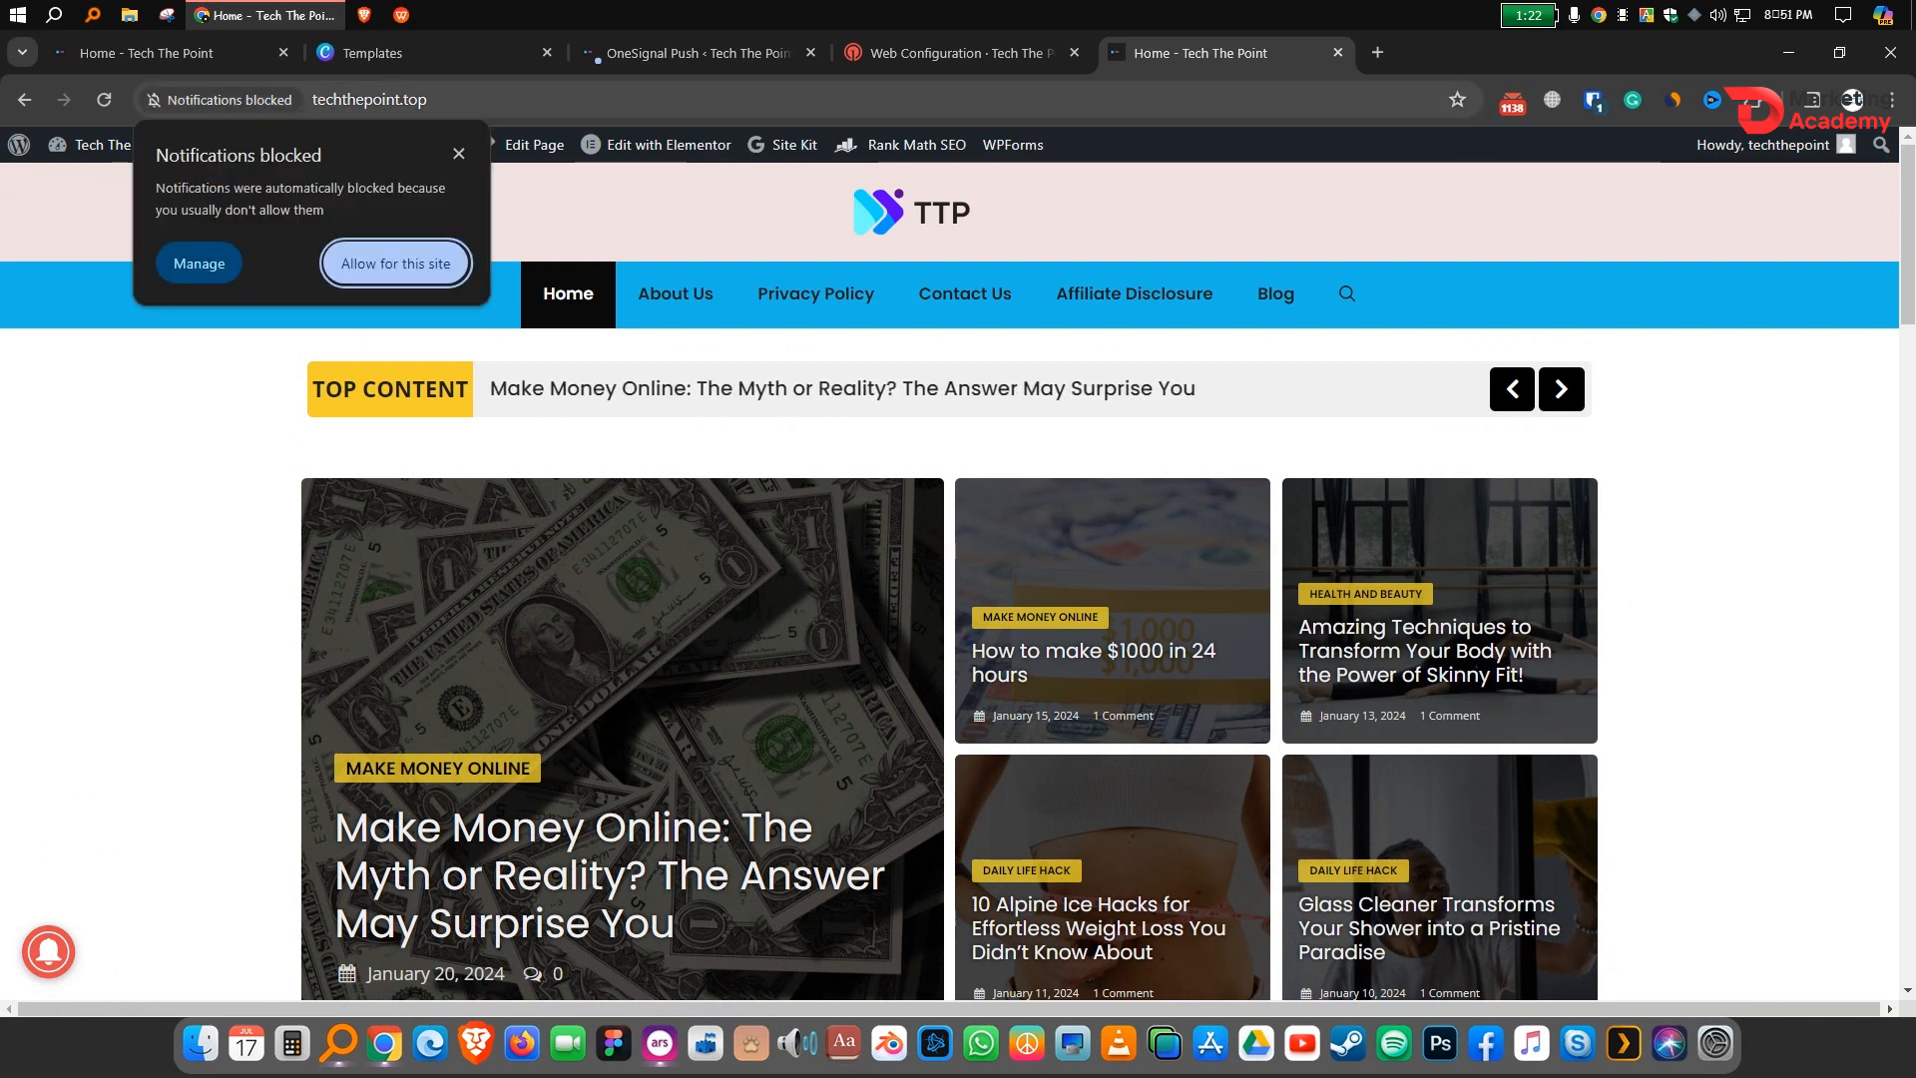
{"action": "key", "text": "Return"}
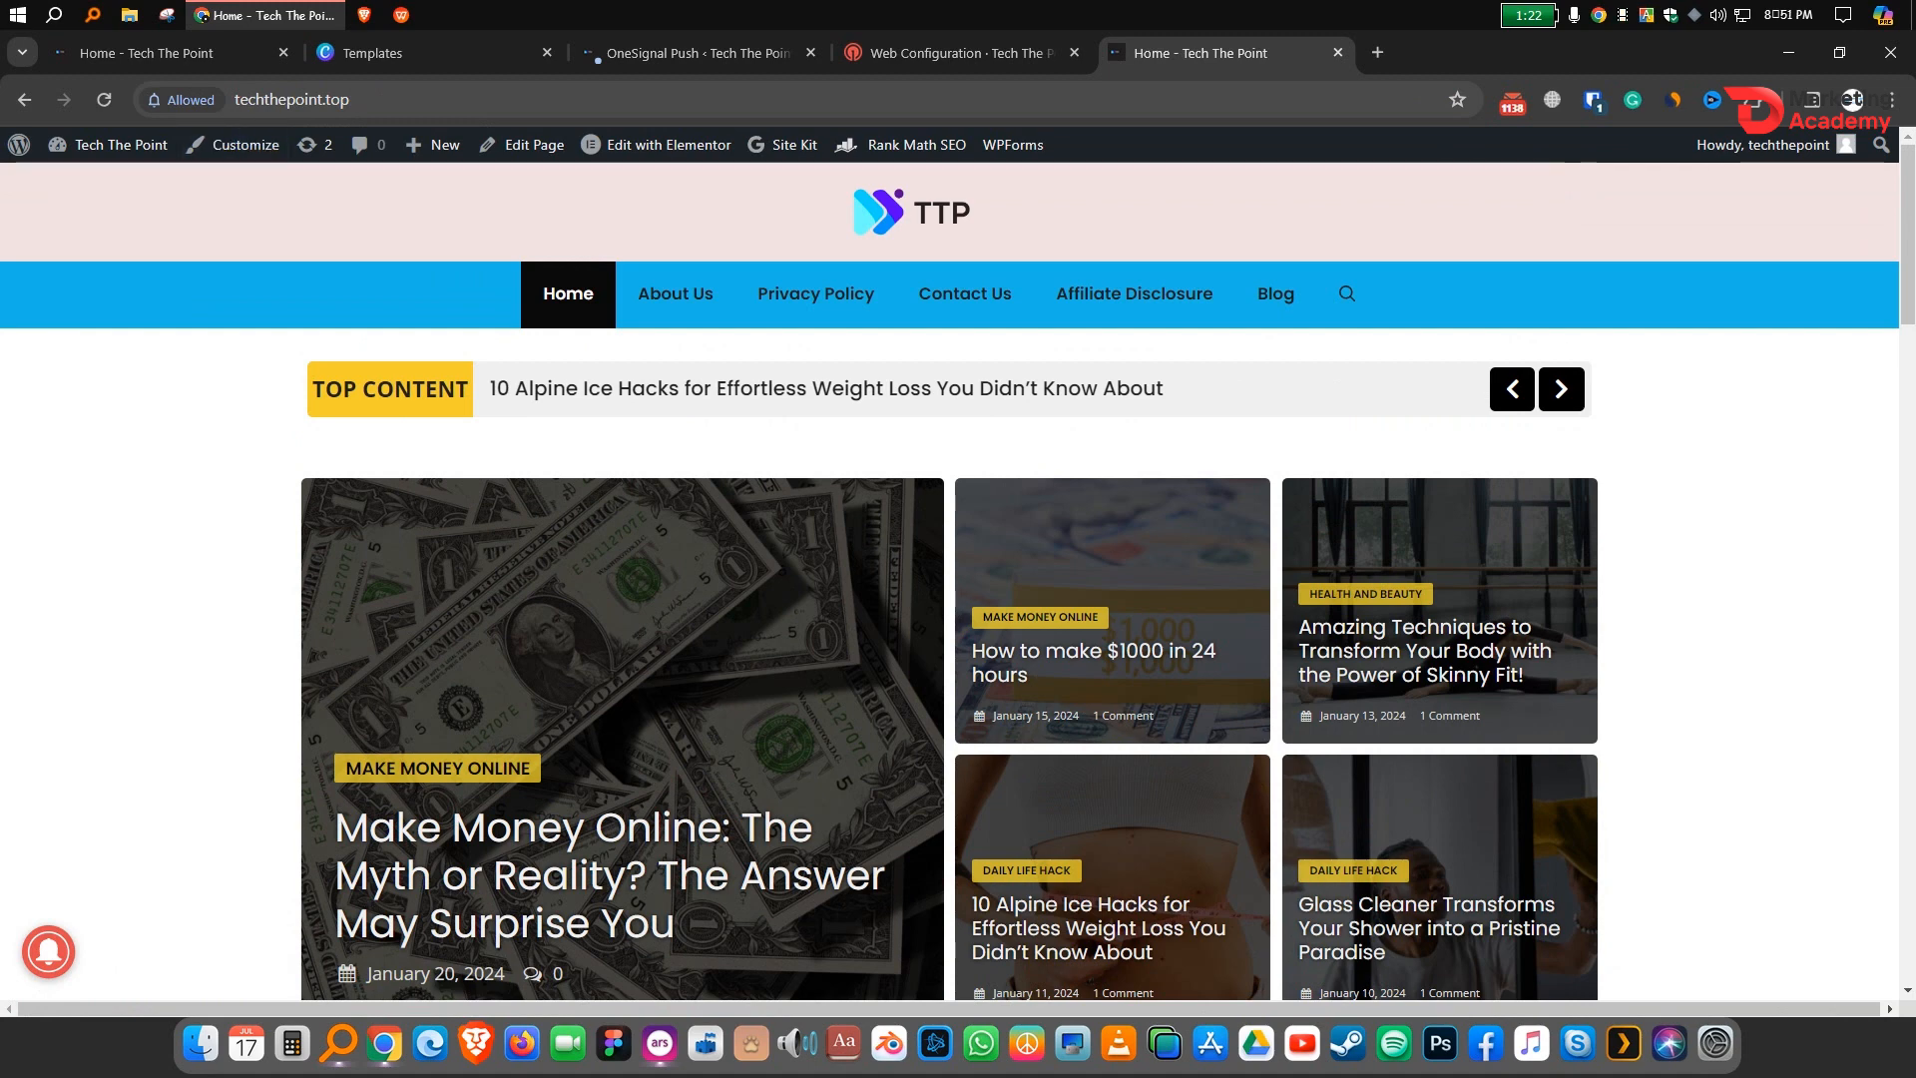
{"action": "left_click", "coordinate": [182, 100]}
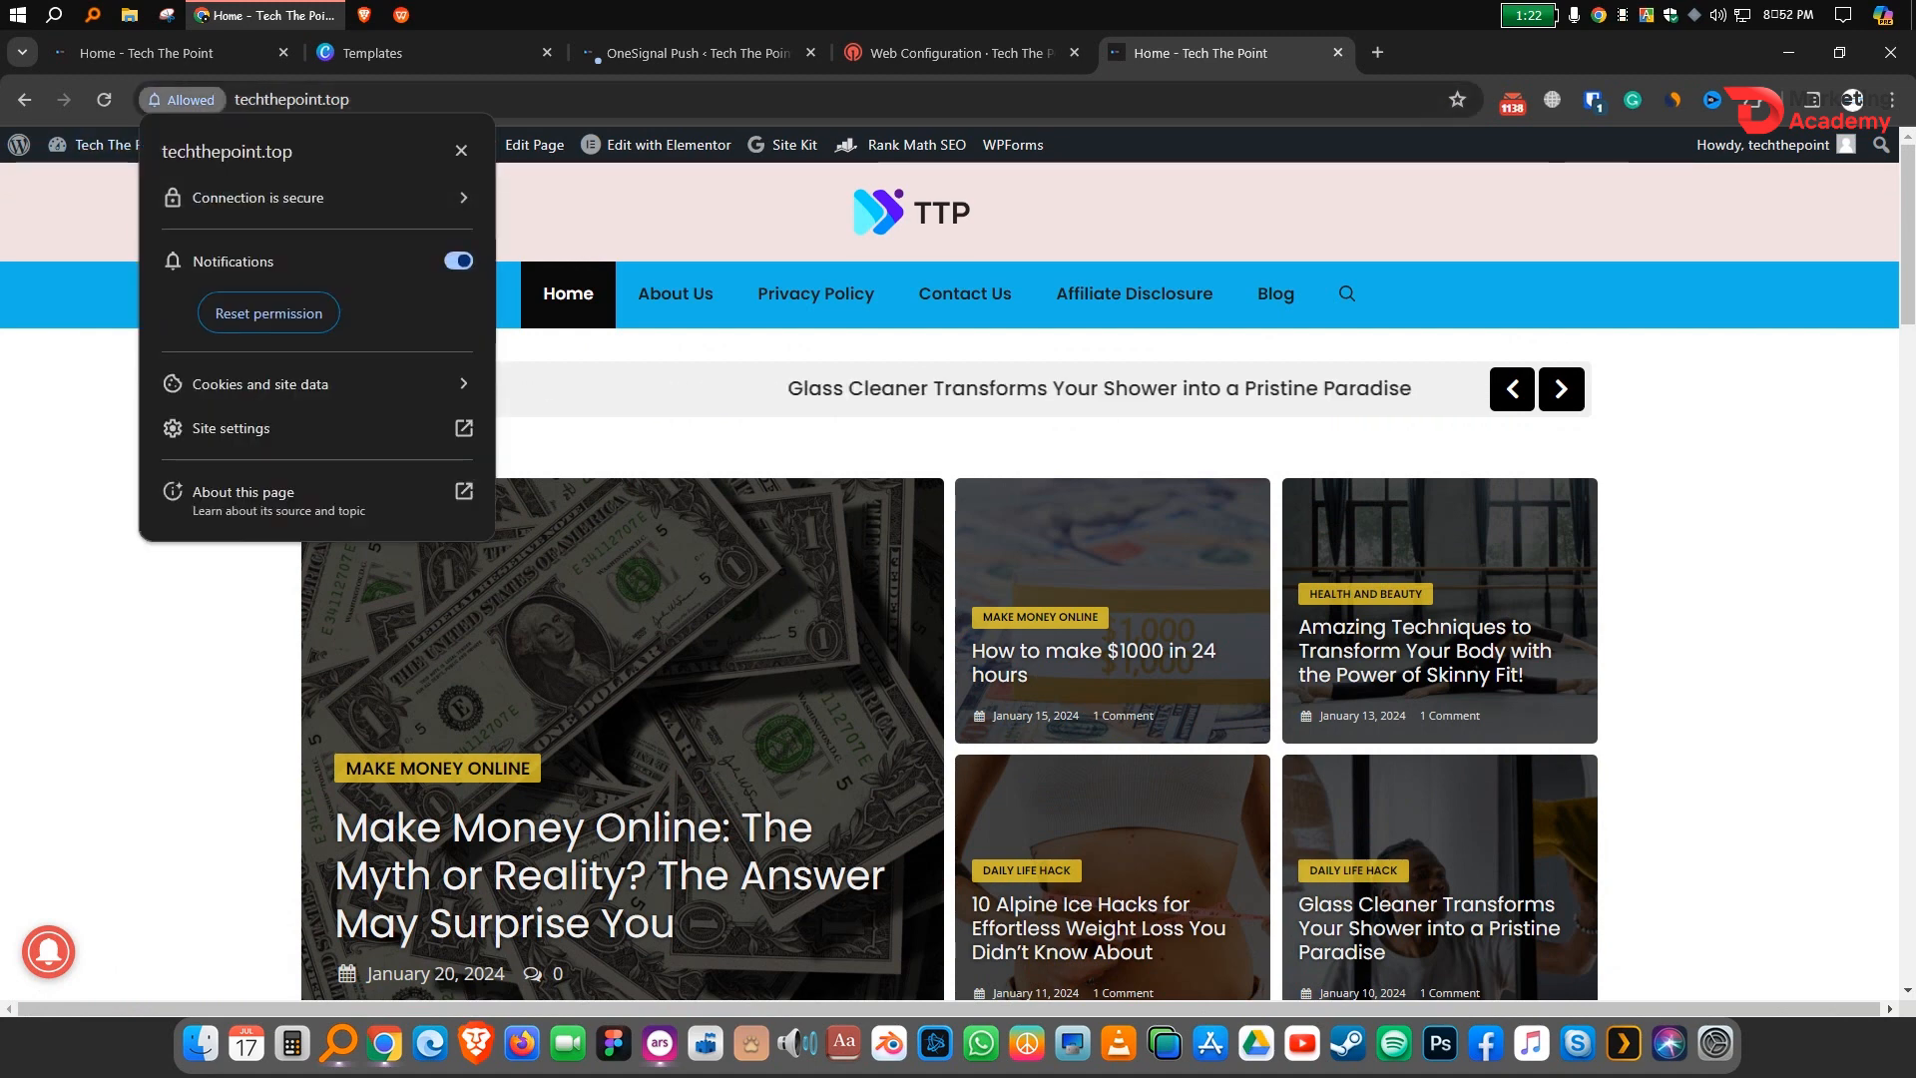
{"action": "key", "text": "Escape"}
{"action": "scroll", "coordinate": [957, 572], "scroll_direction": "down", "scroll_amount": 2}
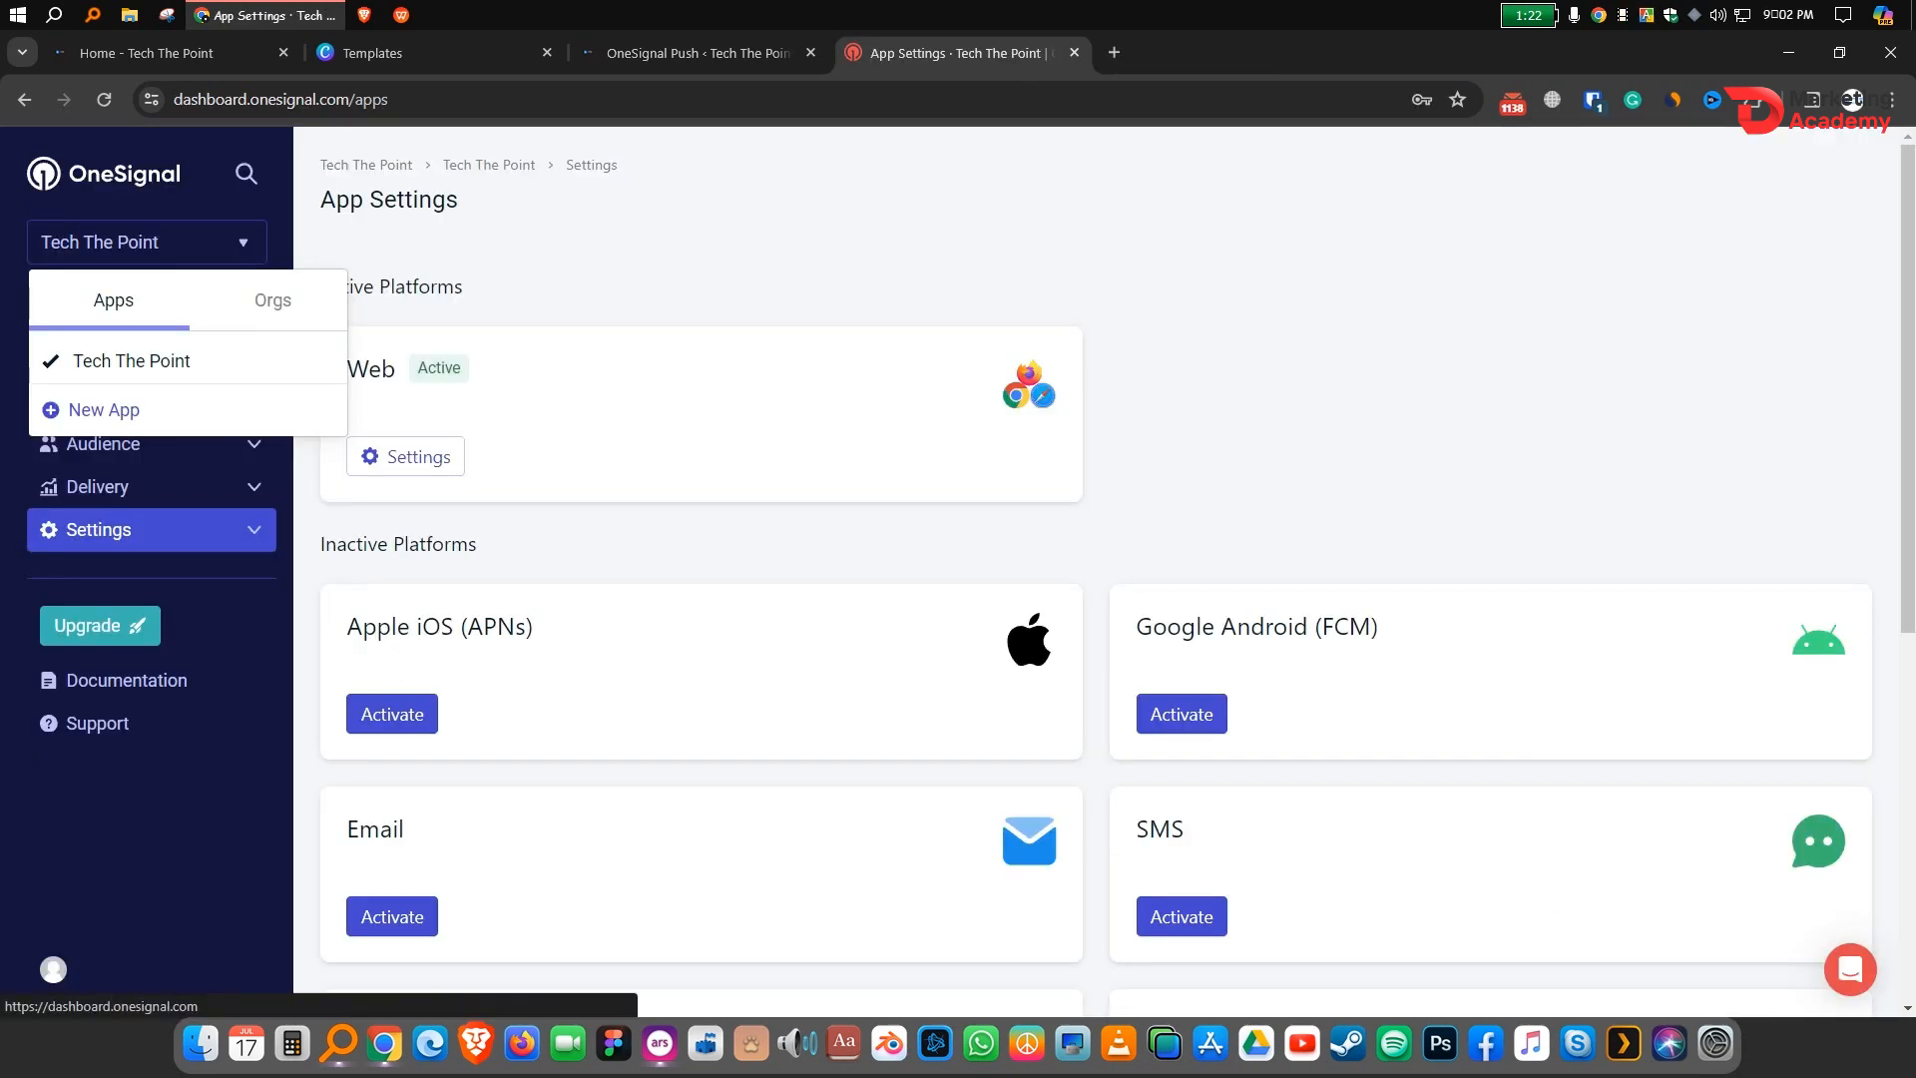
Step: Open the Tech The Point dashboard in OneSignal and examine the subscription figures, trends and outcomes
{"action": "left_click", "coordinate": [113, 299]}
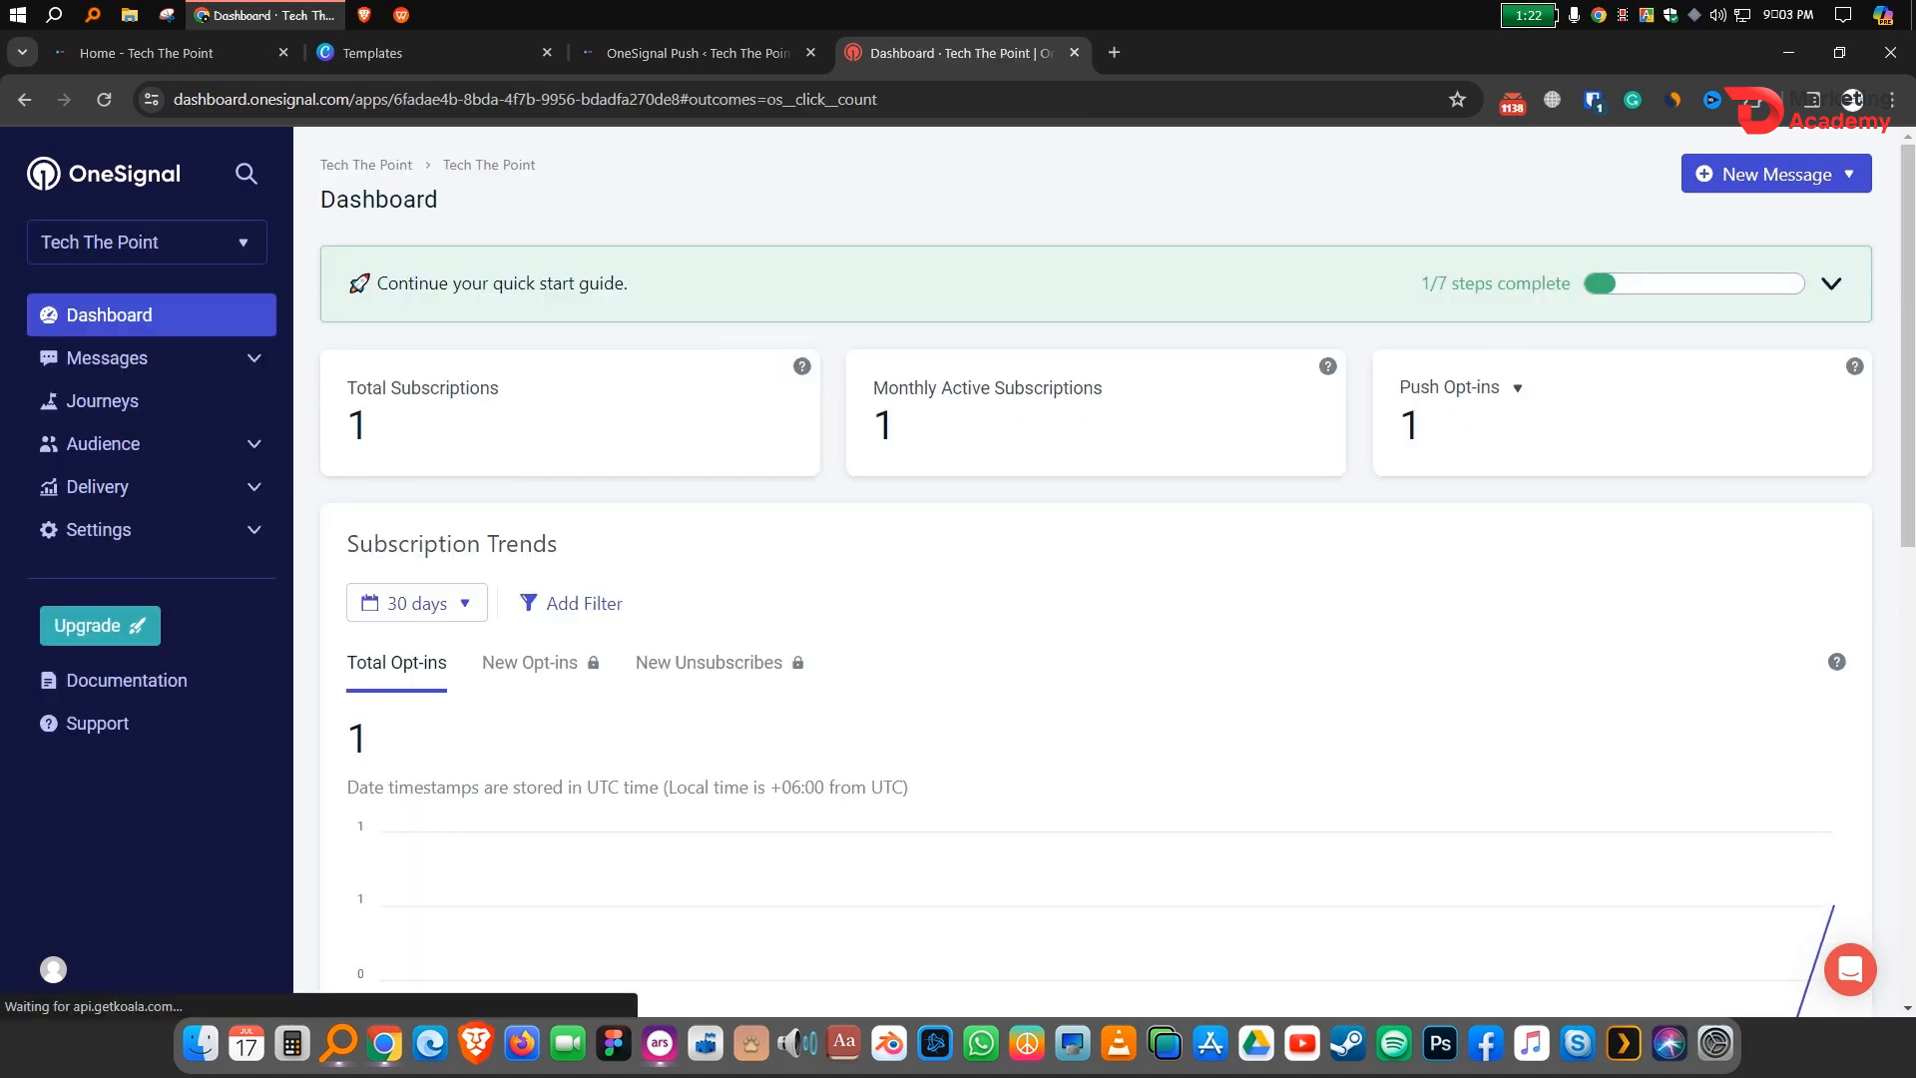
{"action": "scroll", "coordinate": [1097, 569], "scroll_direction": "down", "scroll_amount": 6}
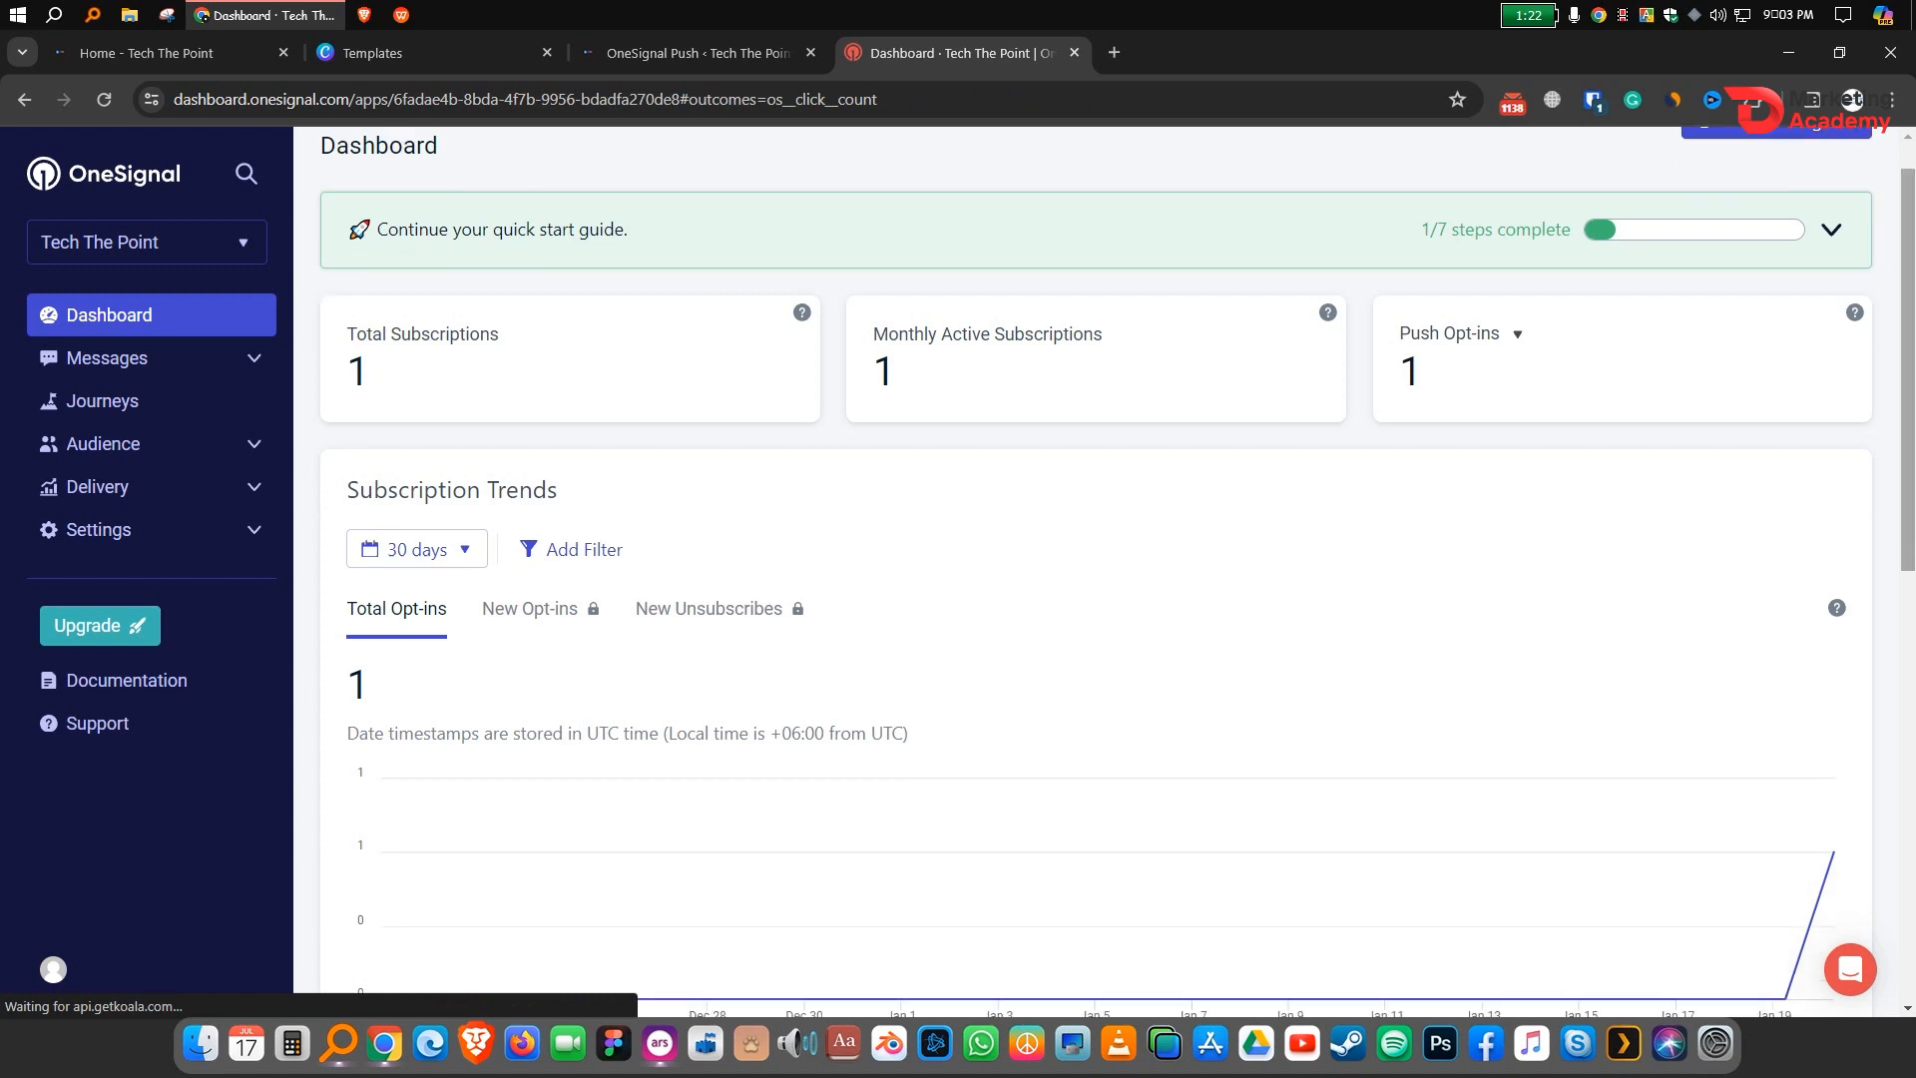
{"action": "scroll", "coordinate": [1098, 569], "scroll_direction": "down", "scroll_amount": 4}
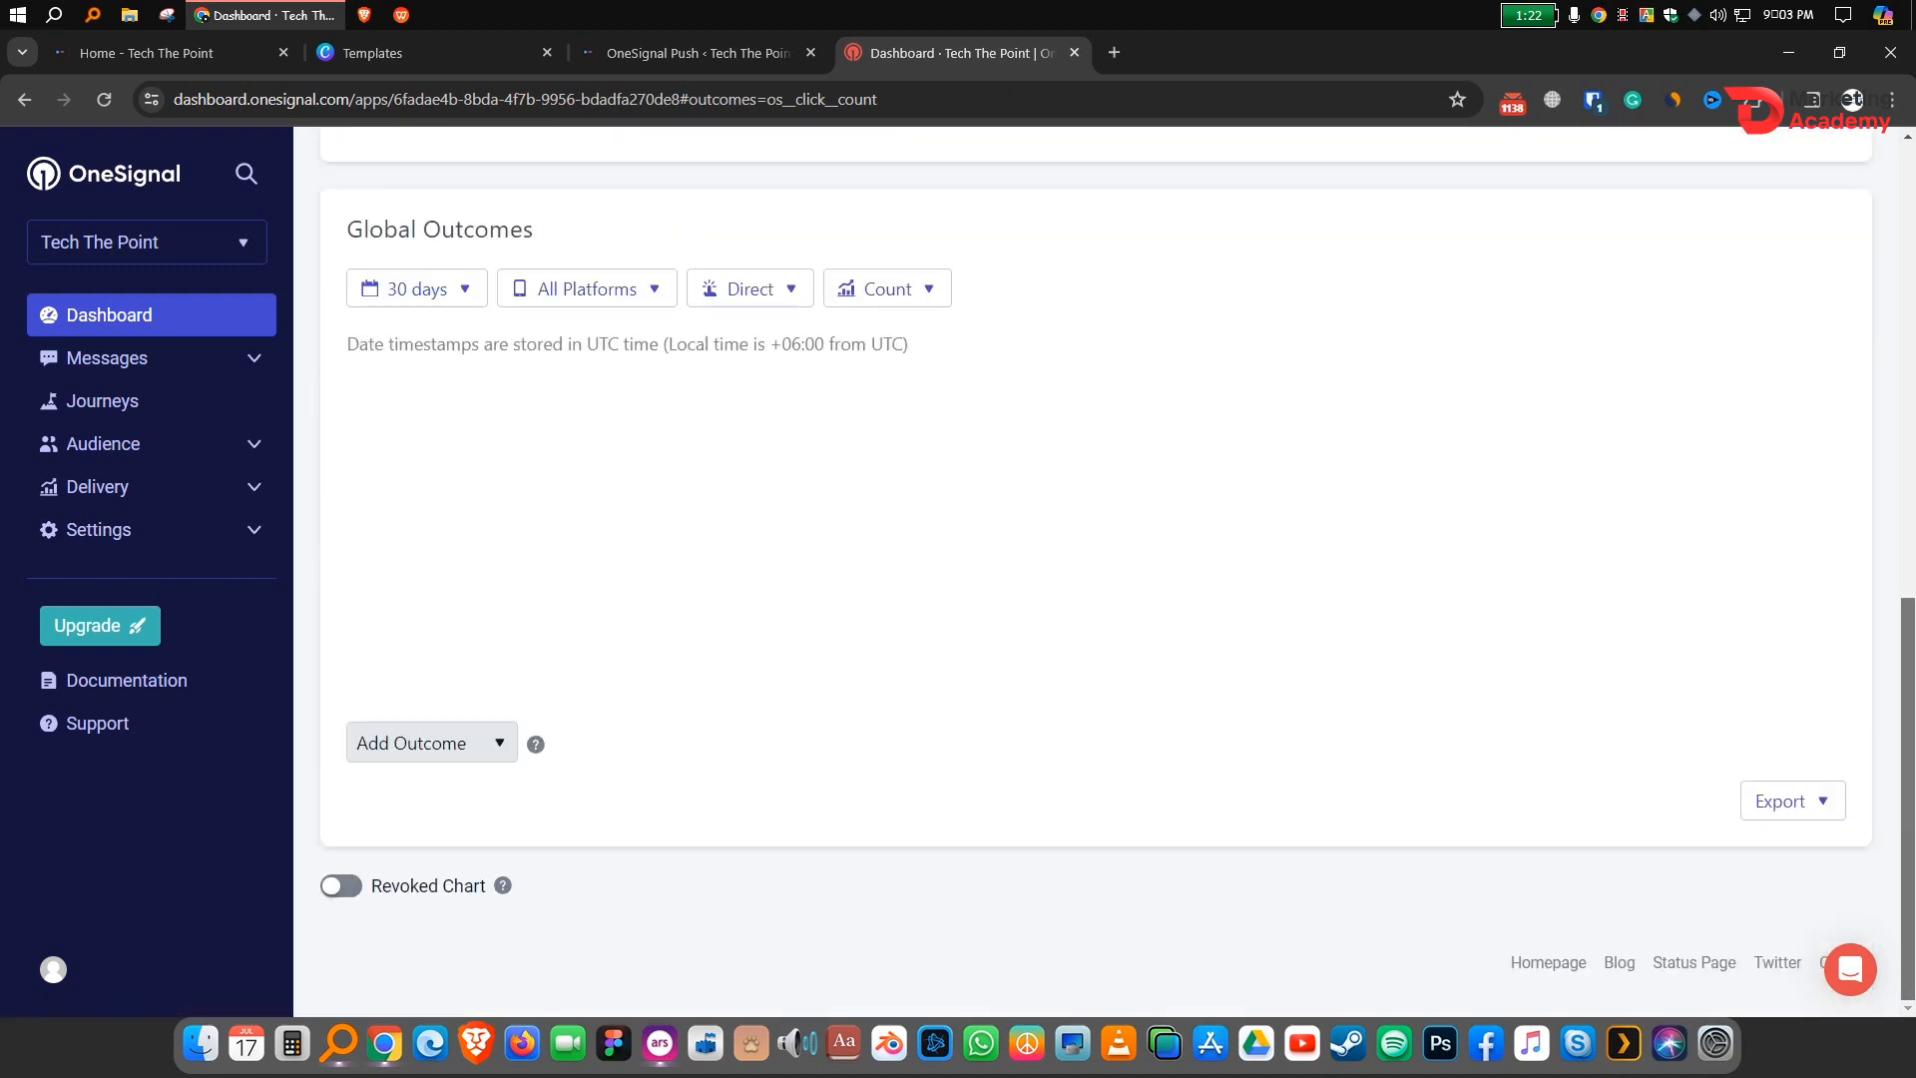
{"action": "scroll", "coordinate": [1098, 569], "scroll_direction": "up", "scroll_amount": 10}
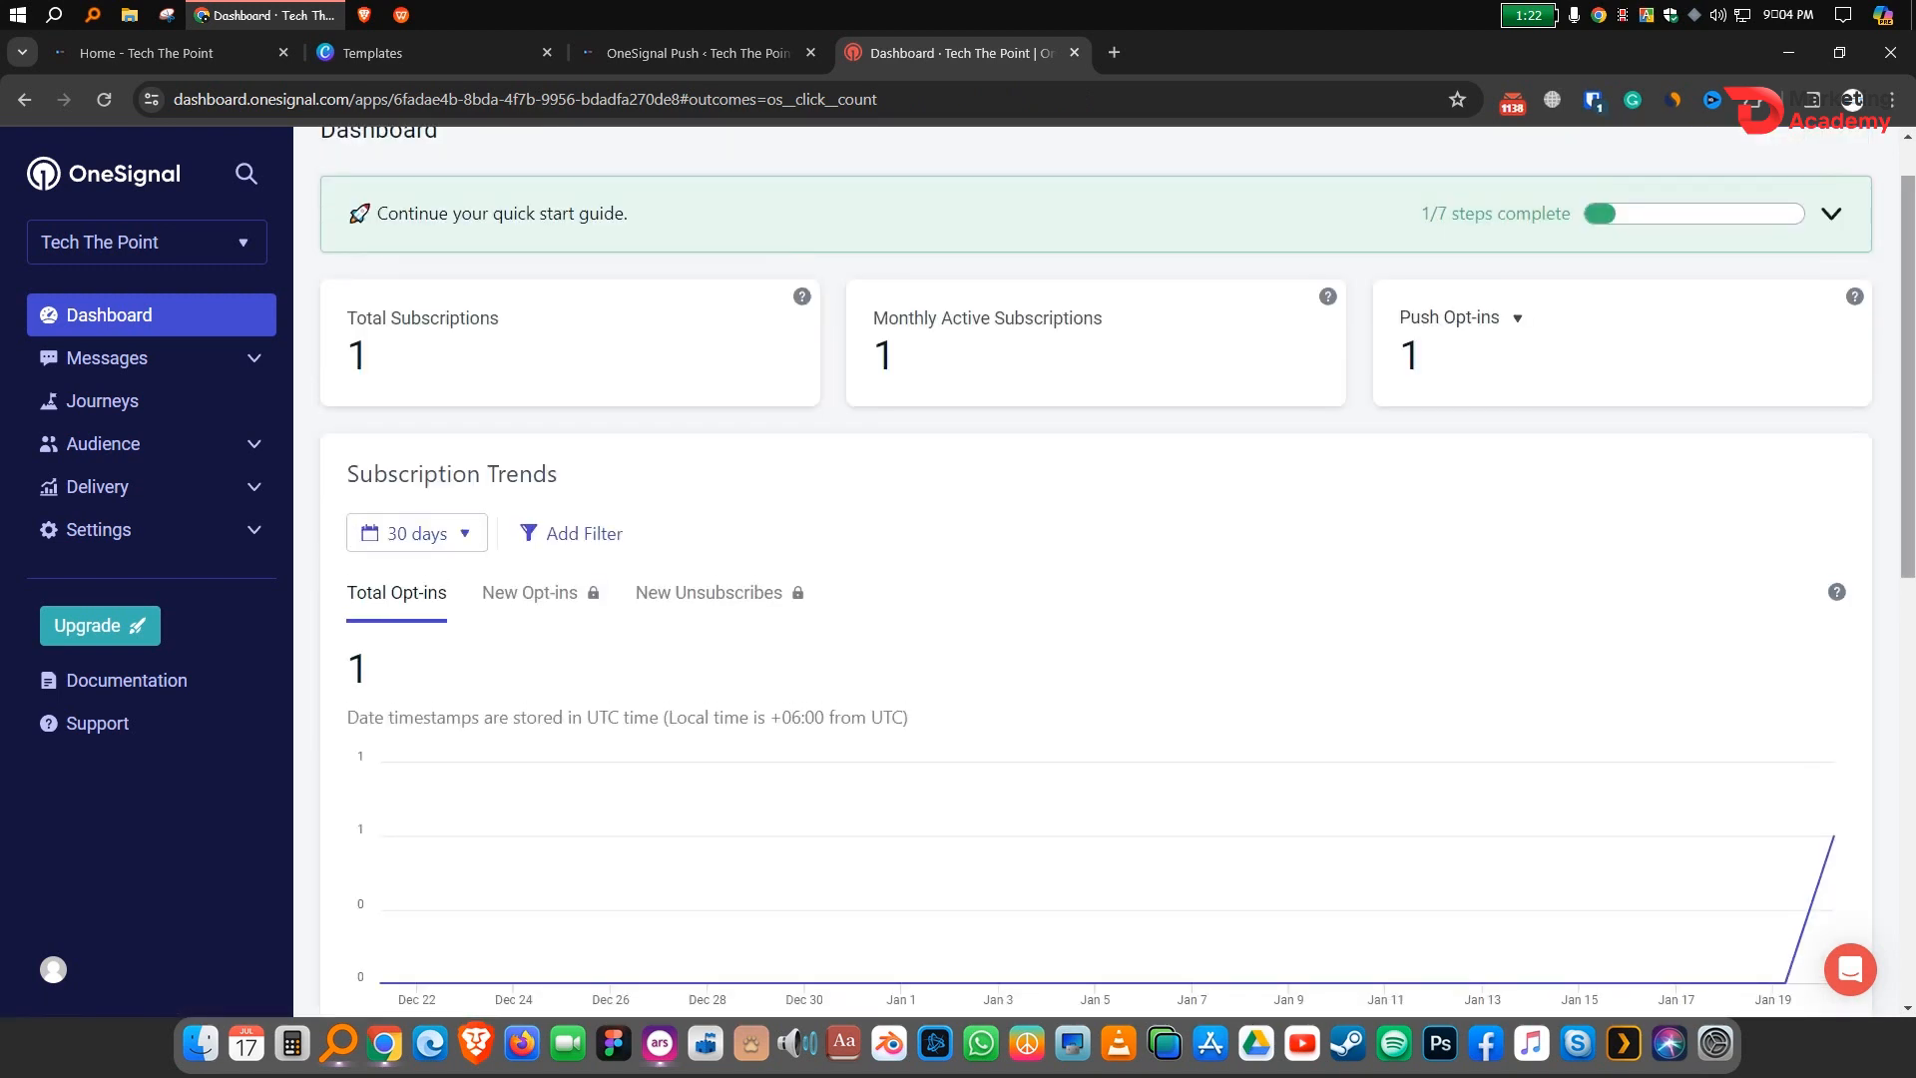
{"action": "scroll", "coordinate": [1098, 569], "scroll_direction": "up", "scroll_amount": 1}
Step: Create a new push message and name it with the title copied from the site's article, "How to make $1000 in 24 hours"
{"action": "left_click", "coordinate": [1776, 174]}
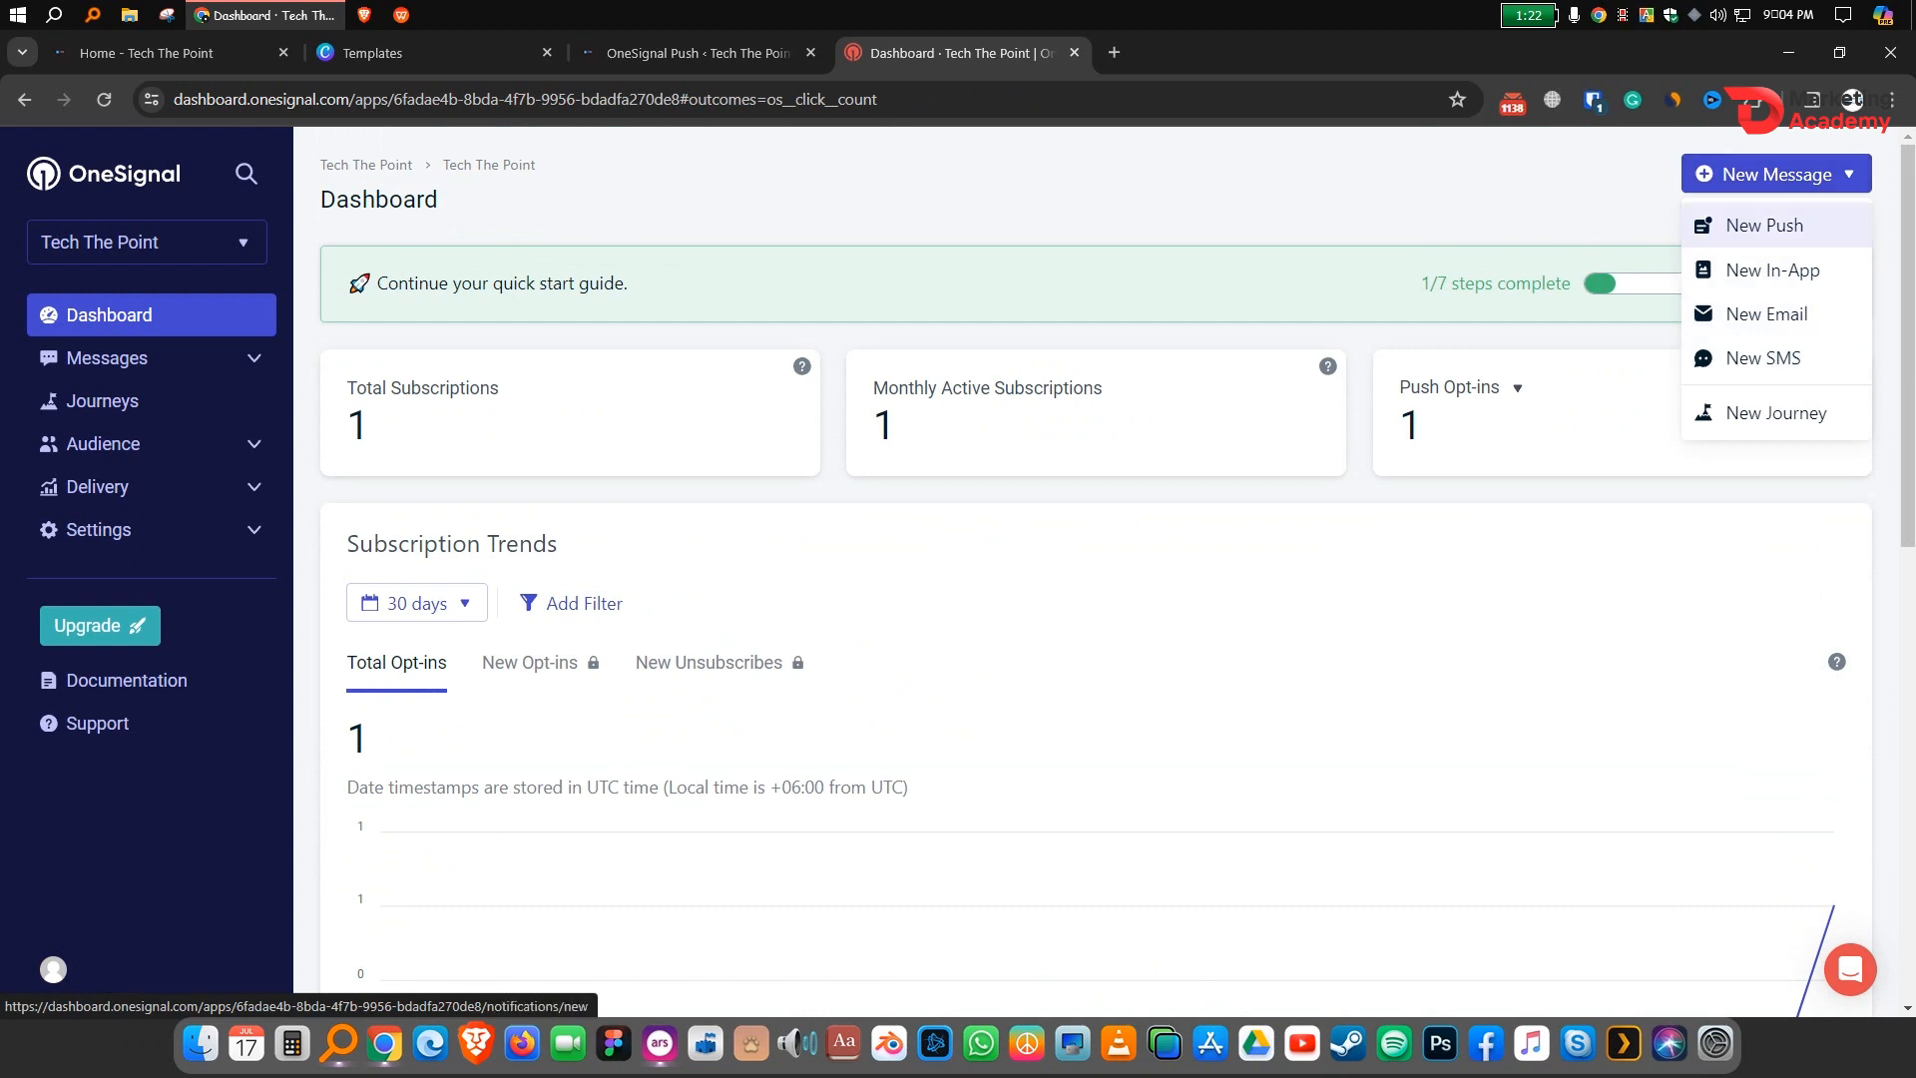
{"action": "left_click", "coordinate": [1764, 224]}
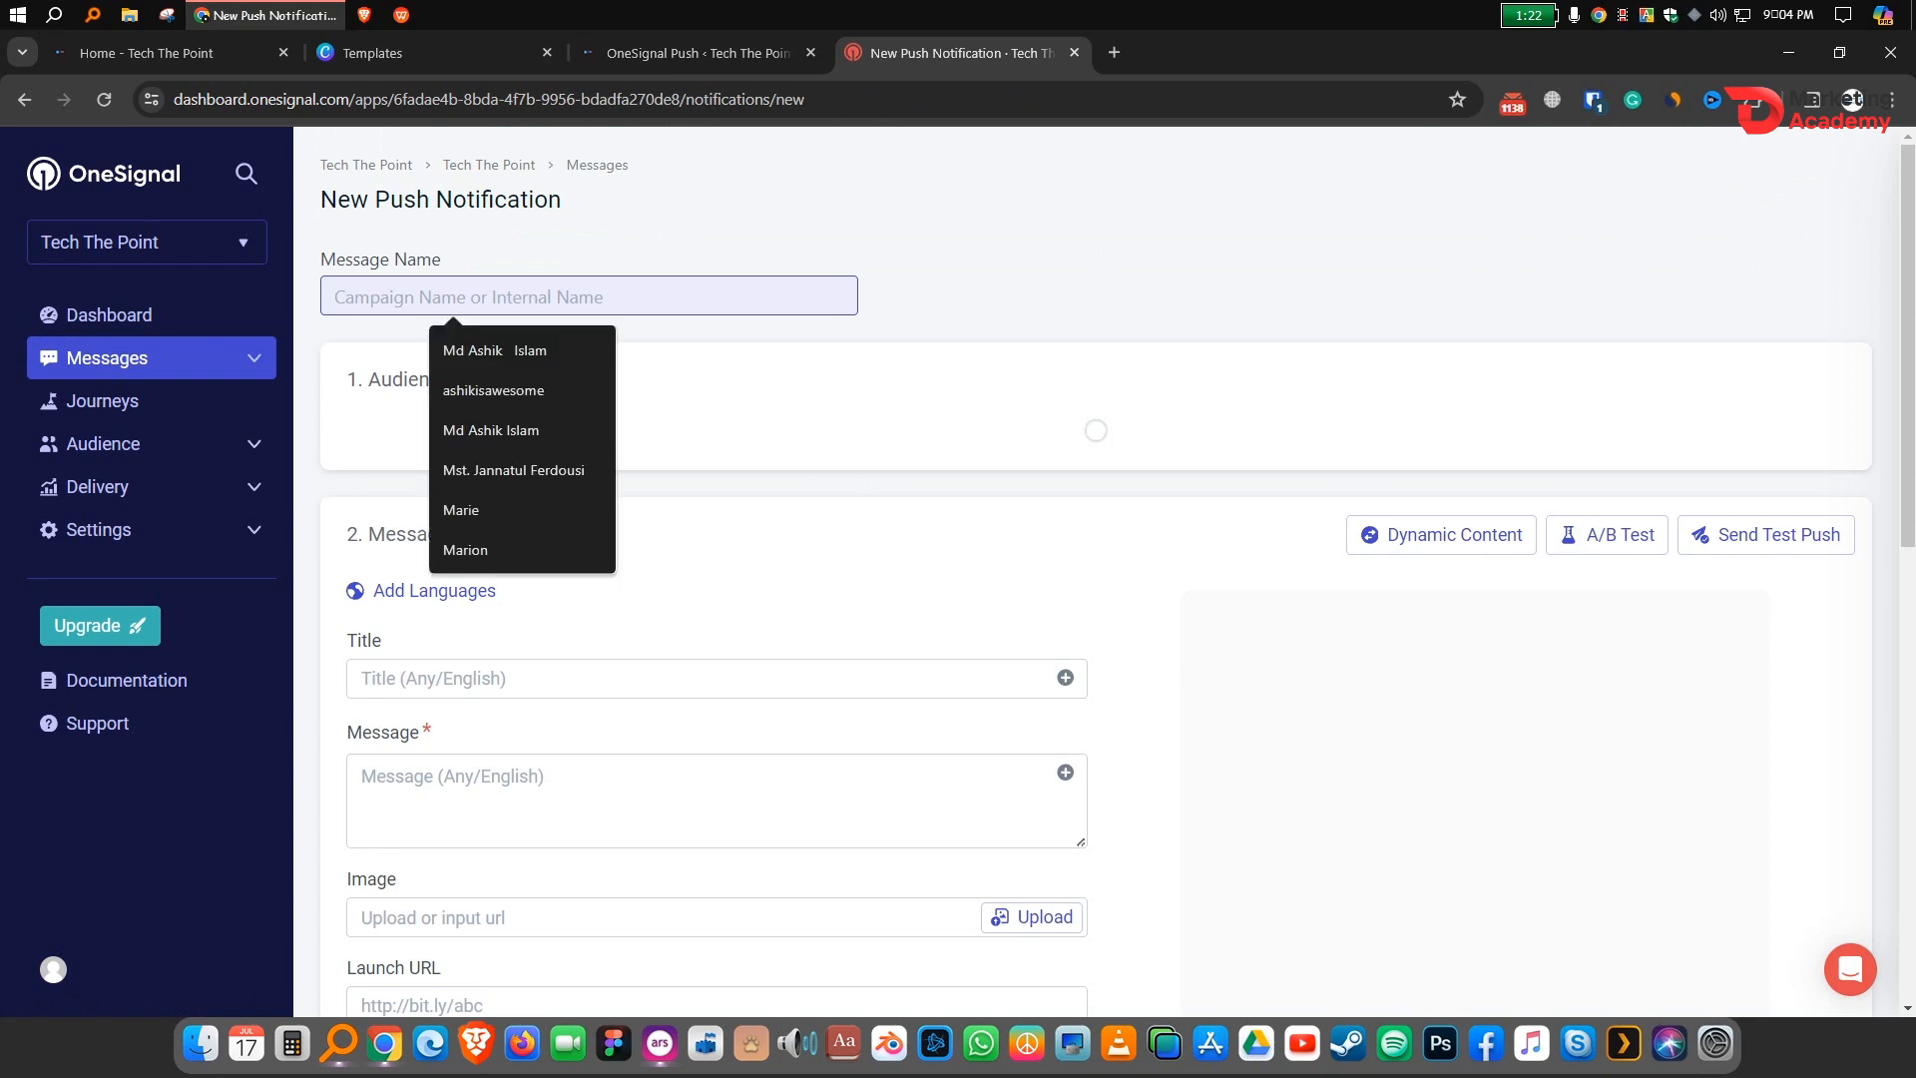
{"action": "left_click", "coordinate": [698, 53]}
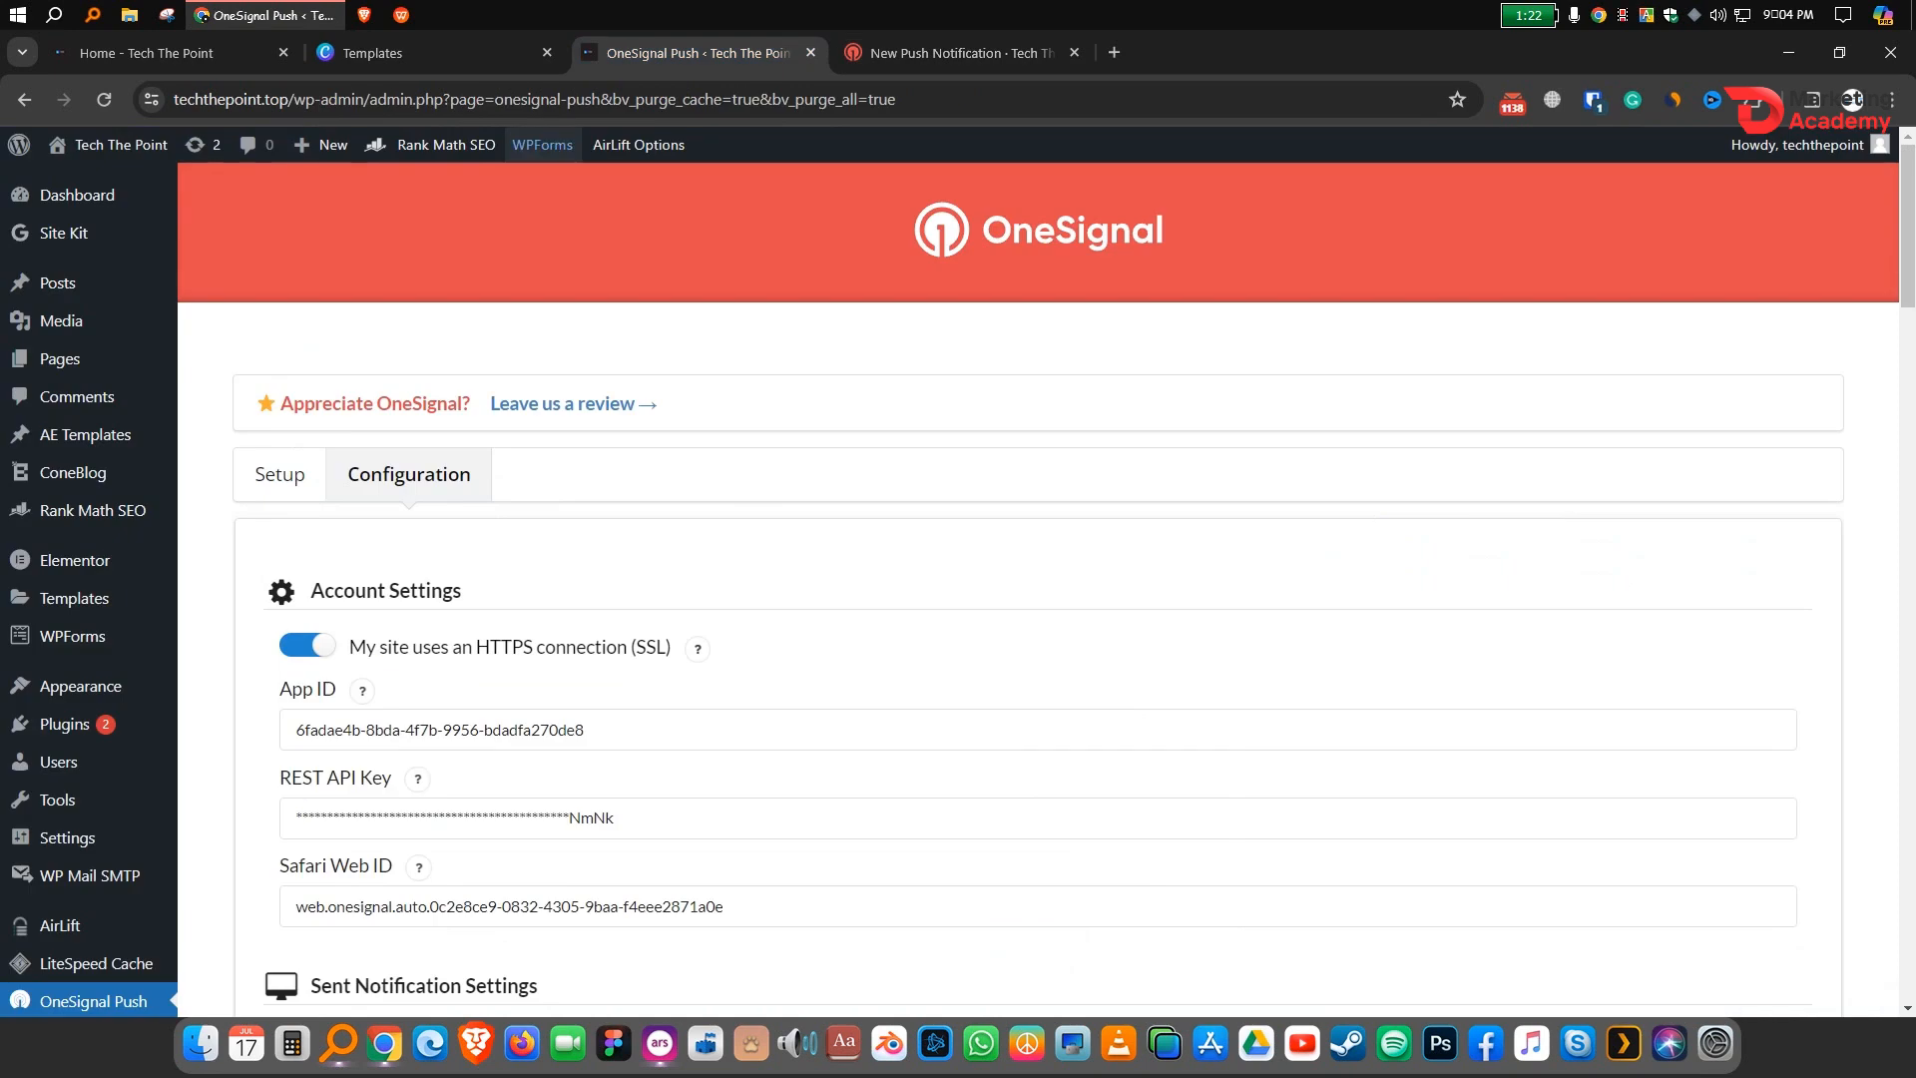
{"action": "key", "text": "ctrl+1"}
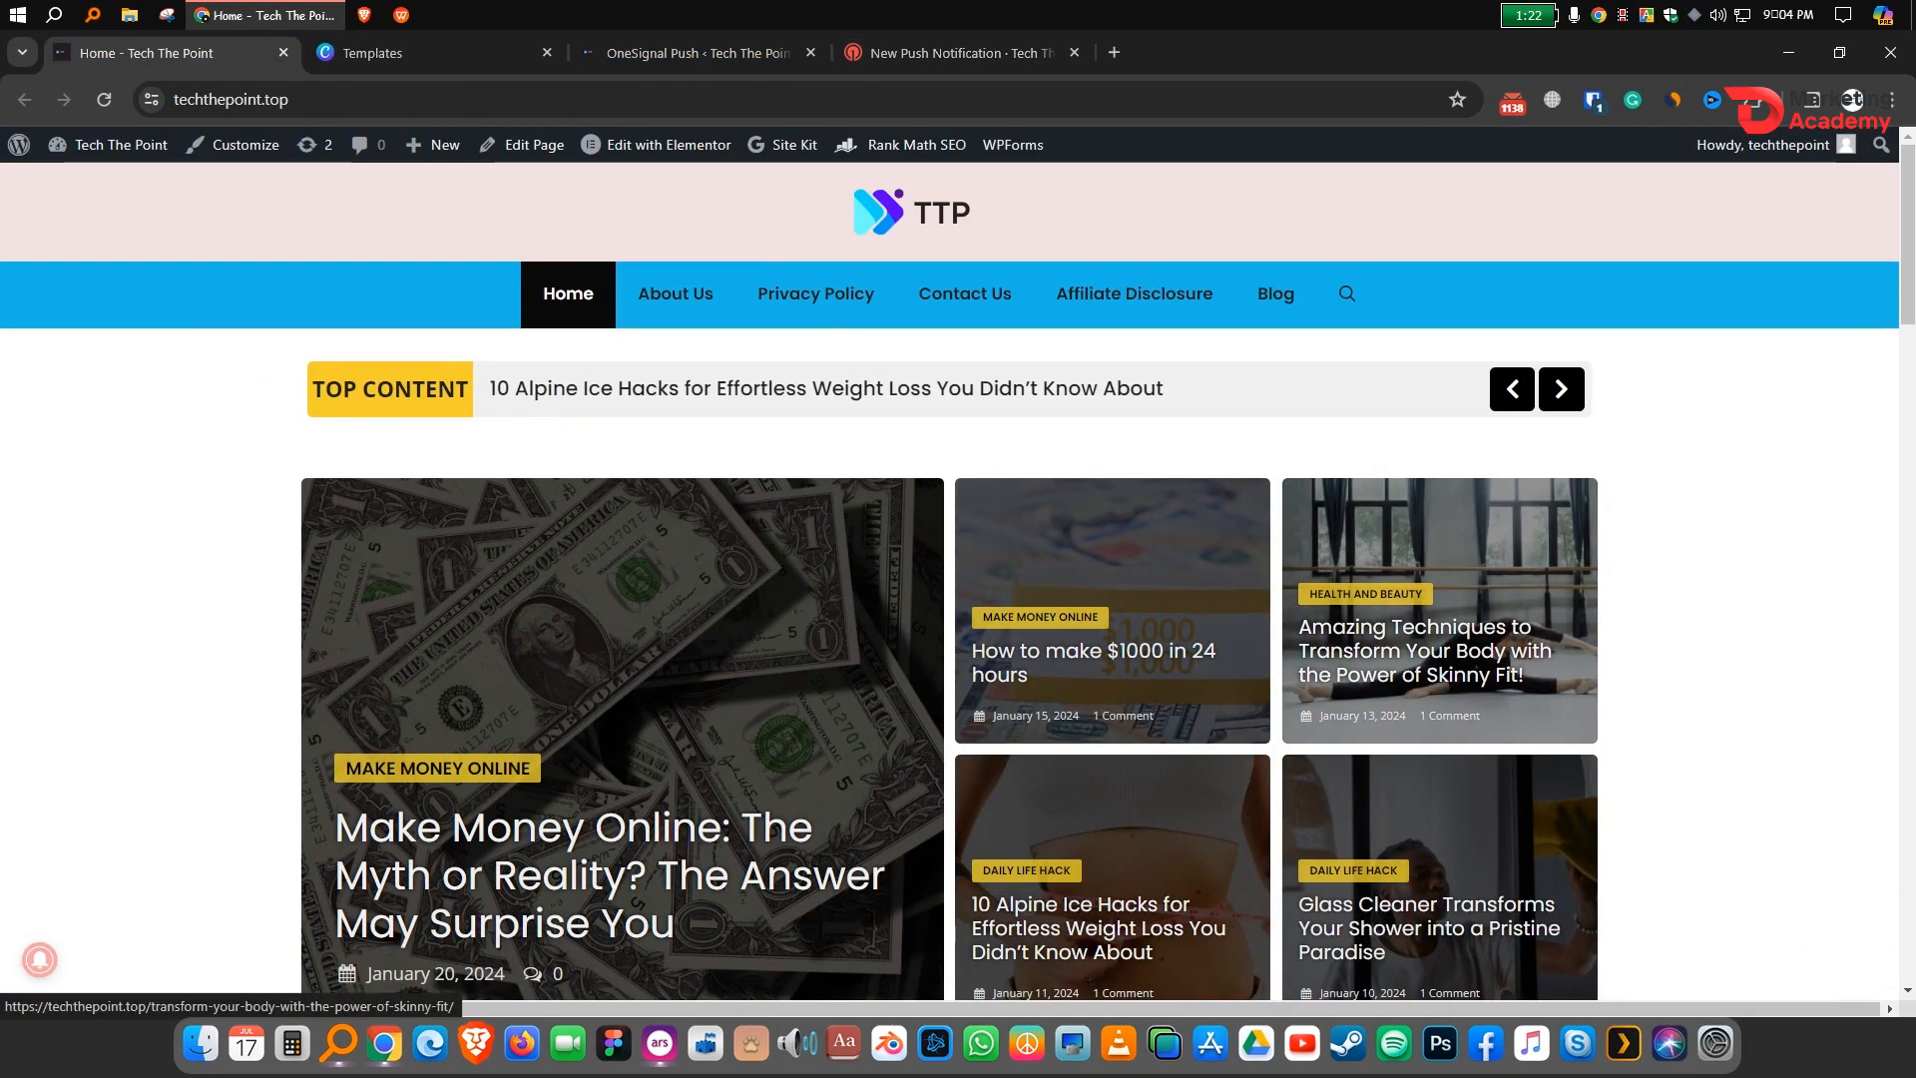
{"action": "left_click", "coordinate": [1098, 649]}
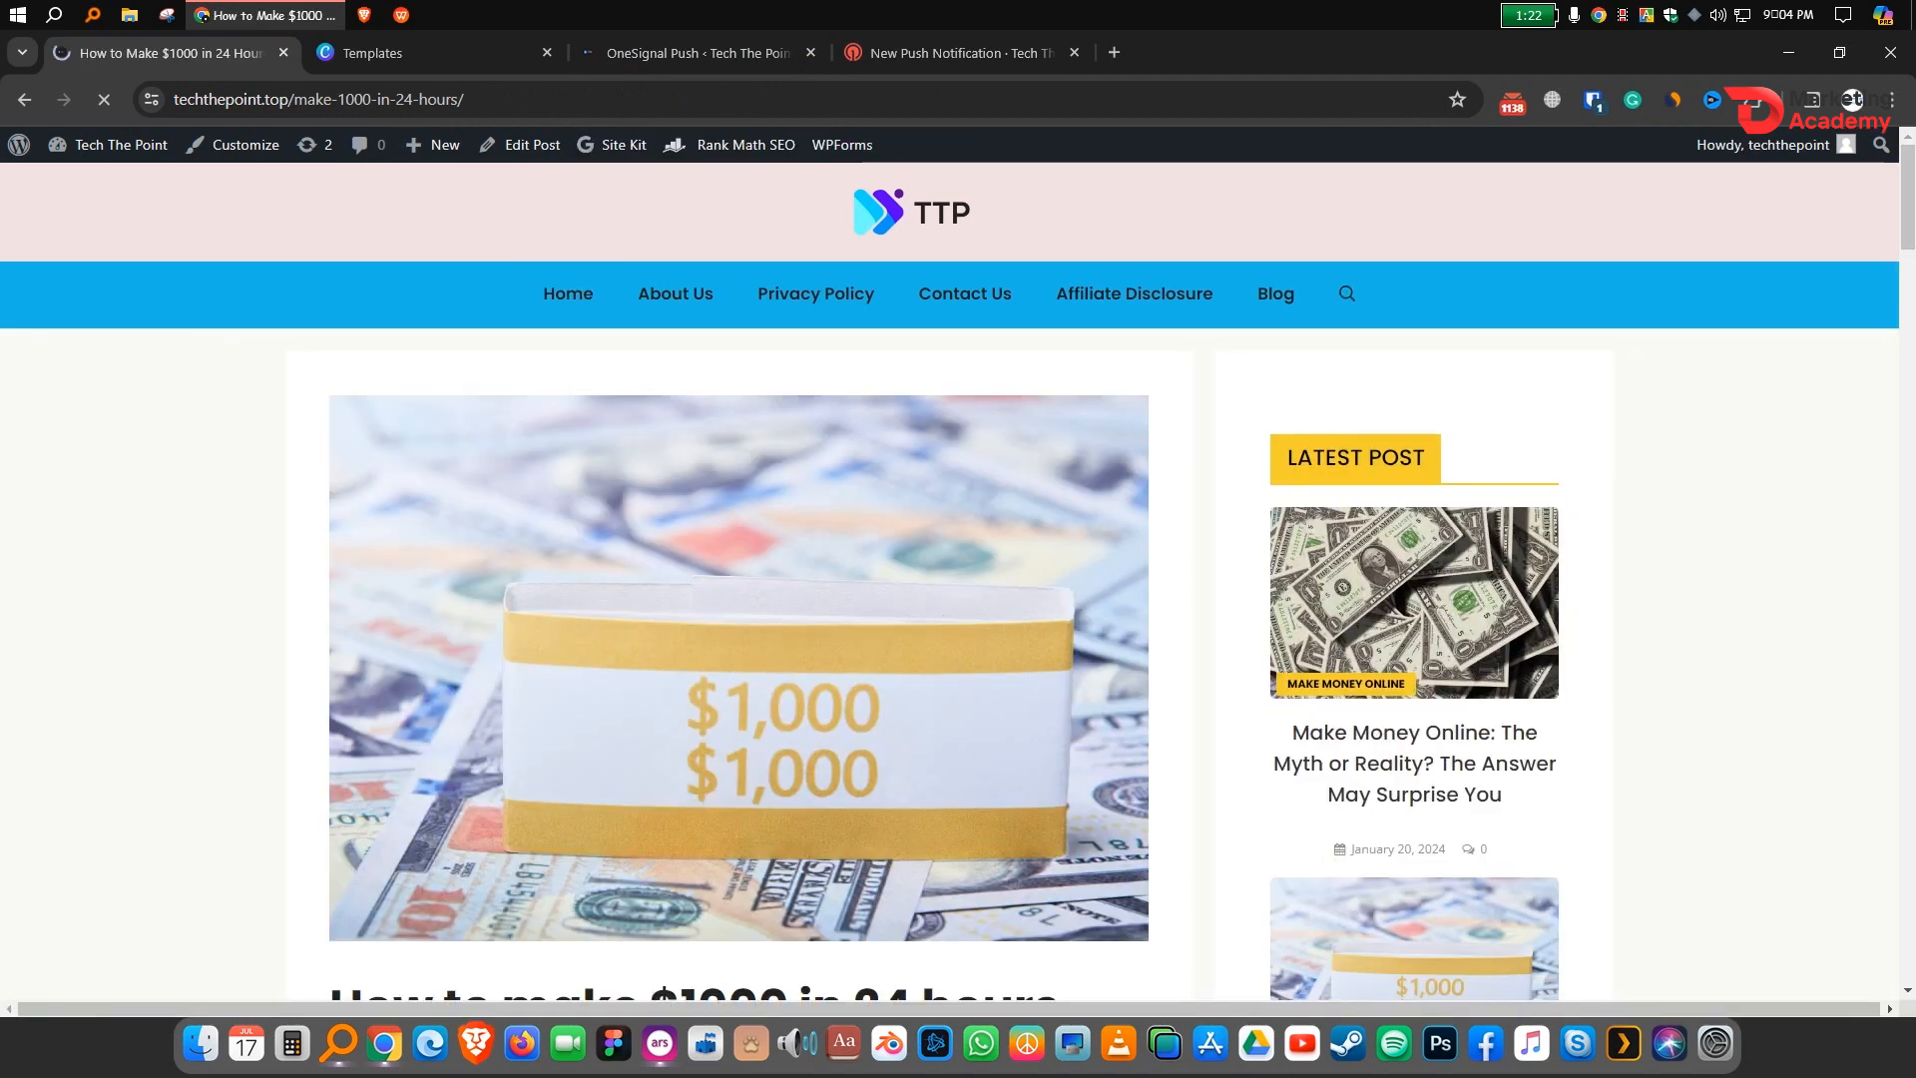
{"action": "scroll", "coordinate": [738, 579], "scroll_direction": "down", "scroll_amount": 4}
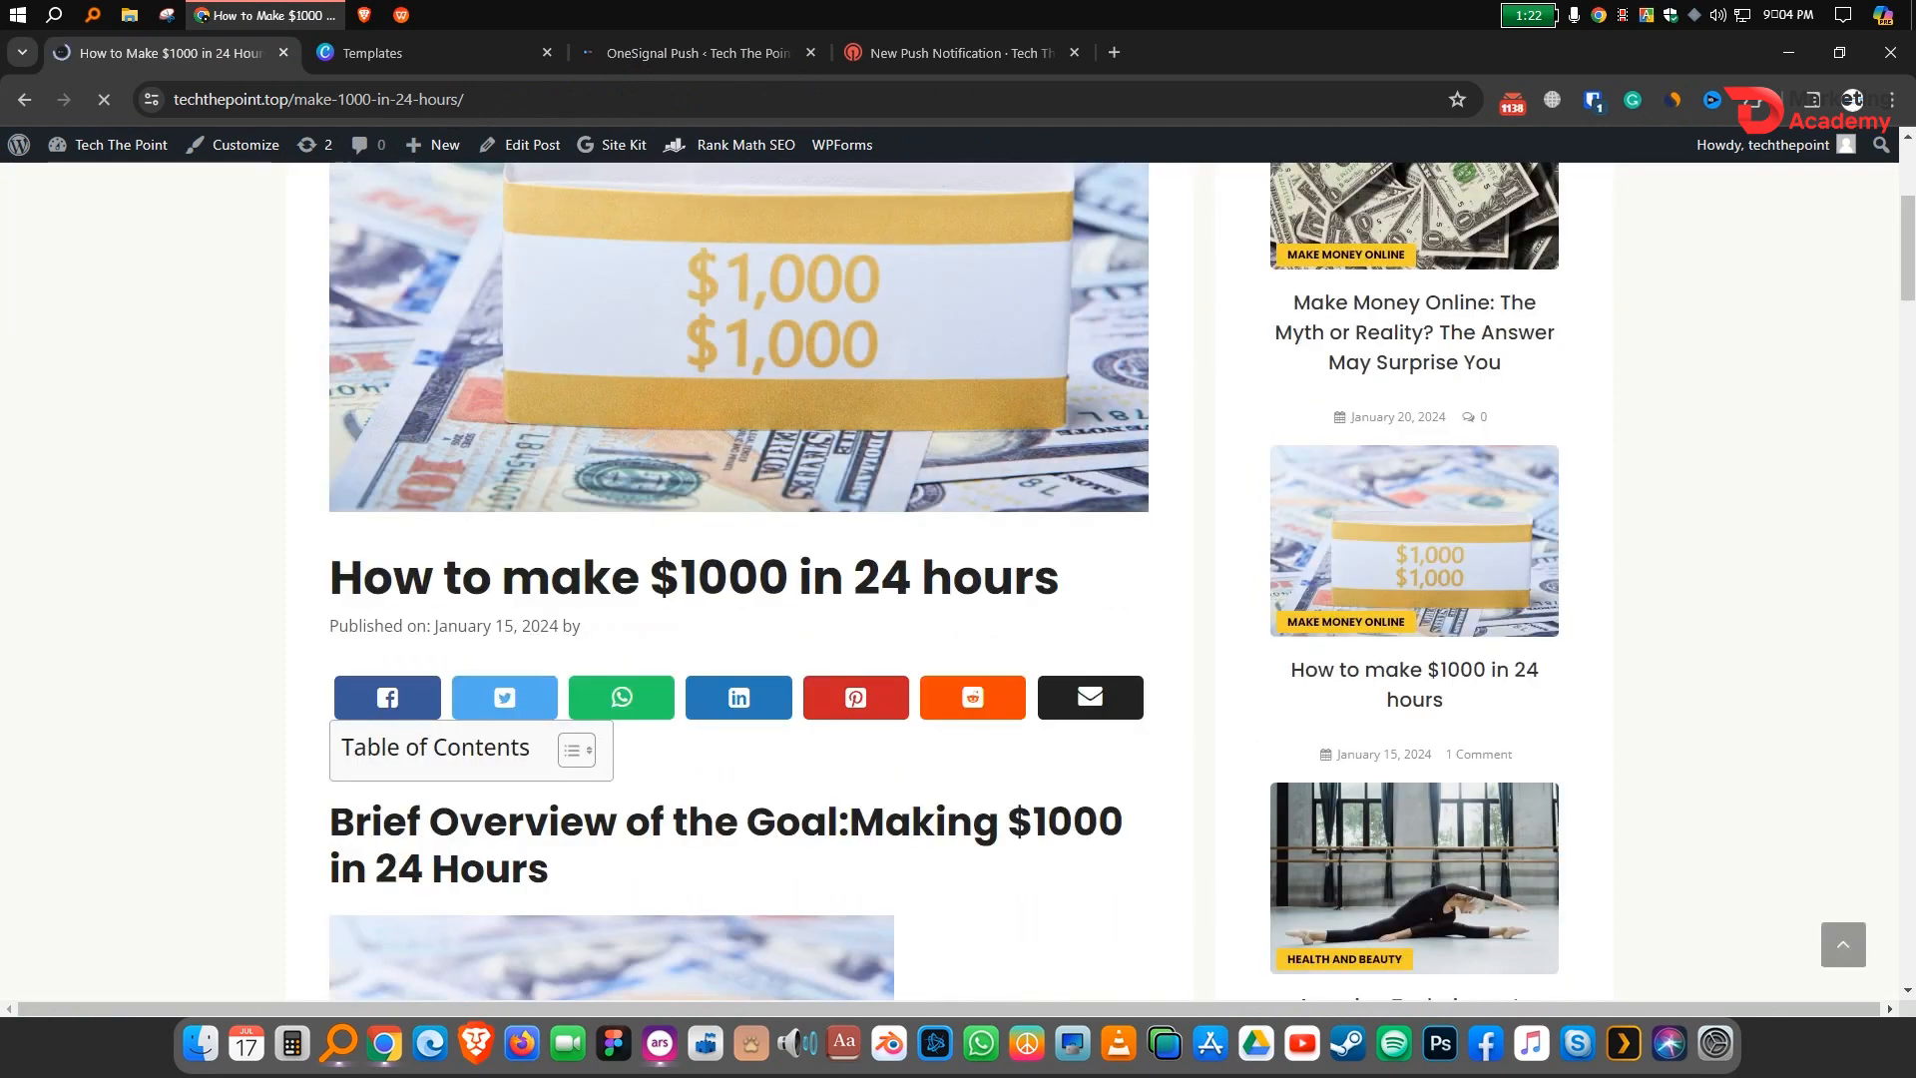
{"action": "left_click_drag", "start_coordinate": [331, 577], "coordinate": [1059, 579]}
{"action": "key", "text": "ctrl+c"}
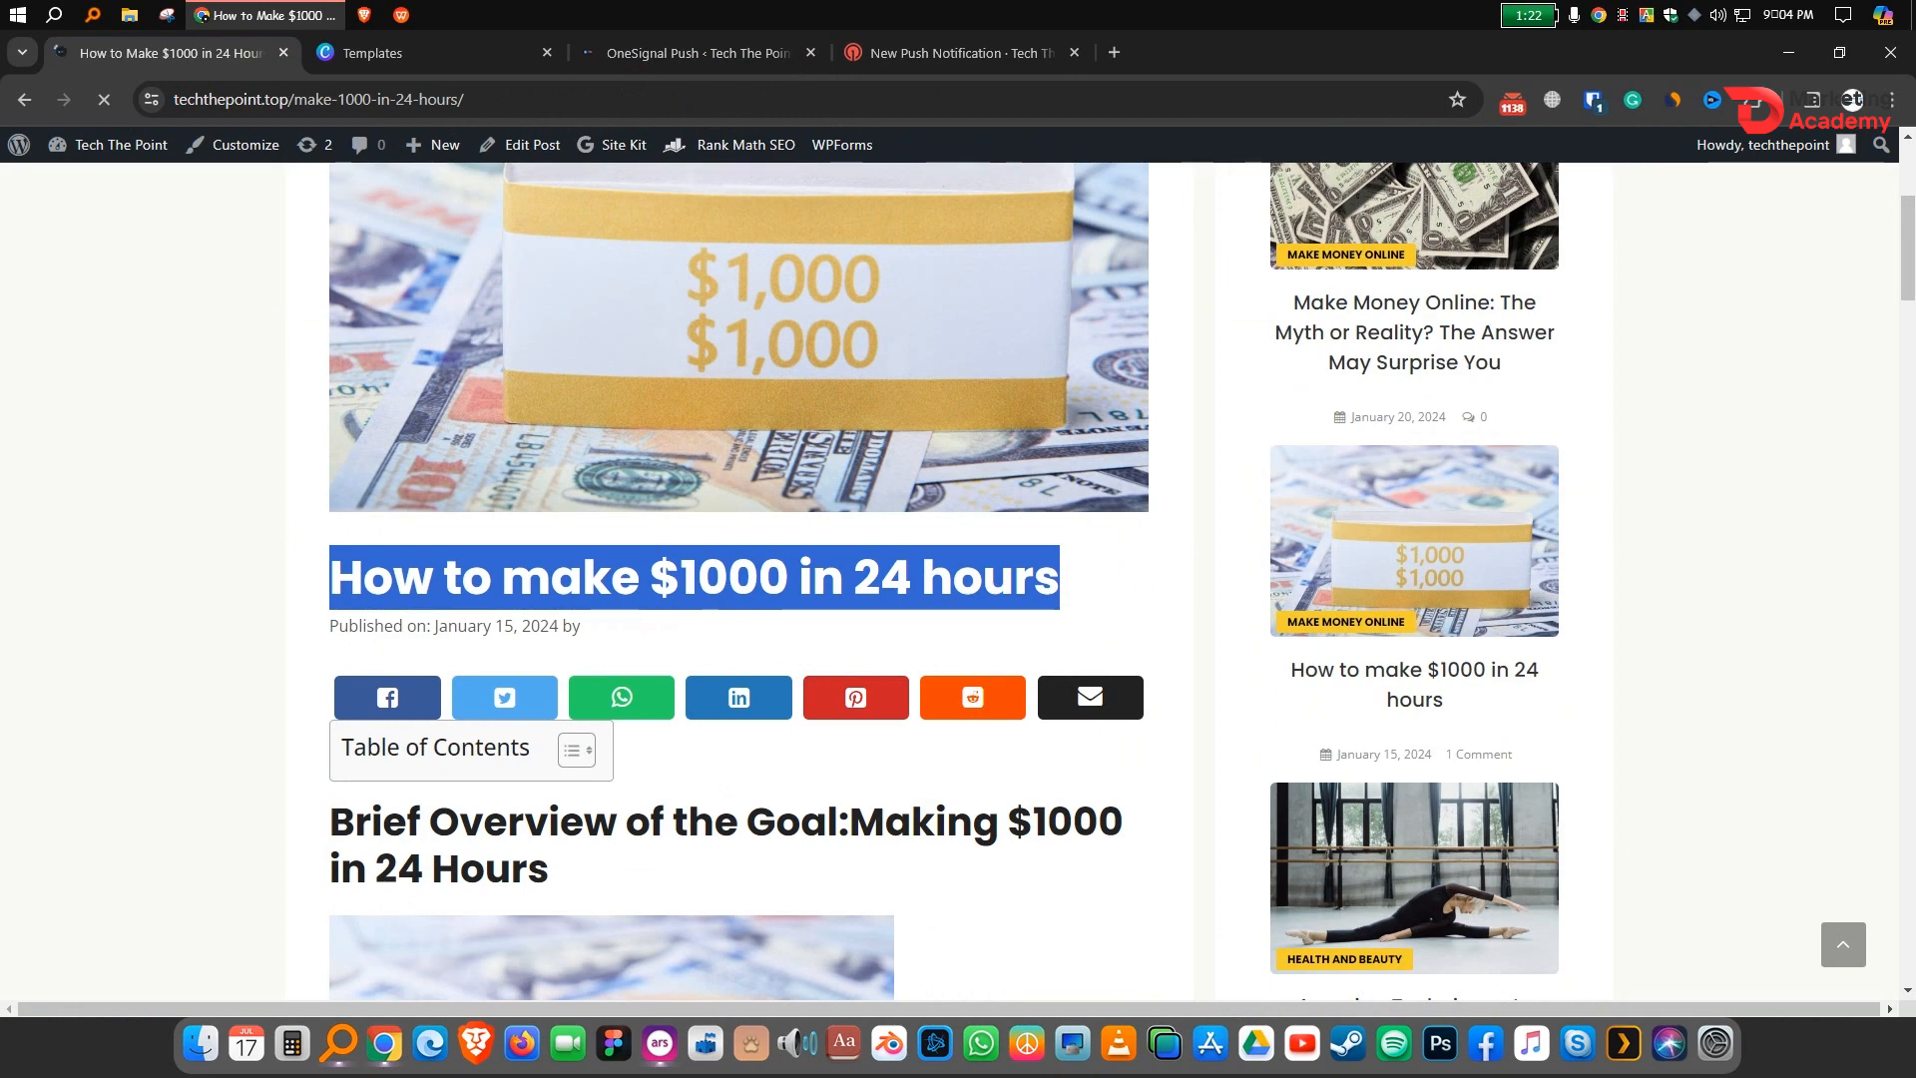
{"action": "key", "text": "ctrl+4"}
{"action": "left_click", "coordinate": [454, 296]}
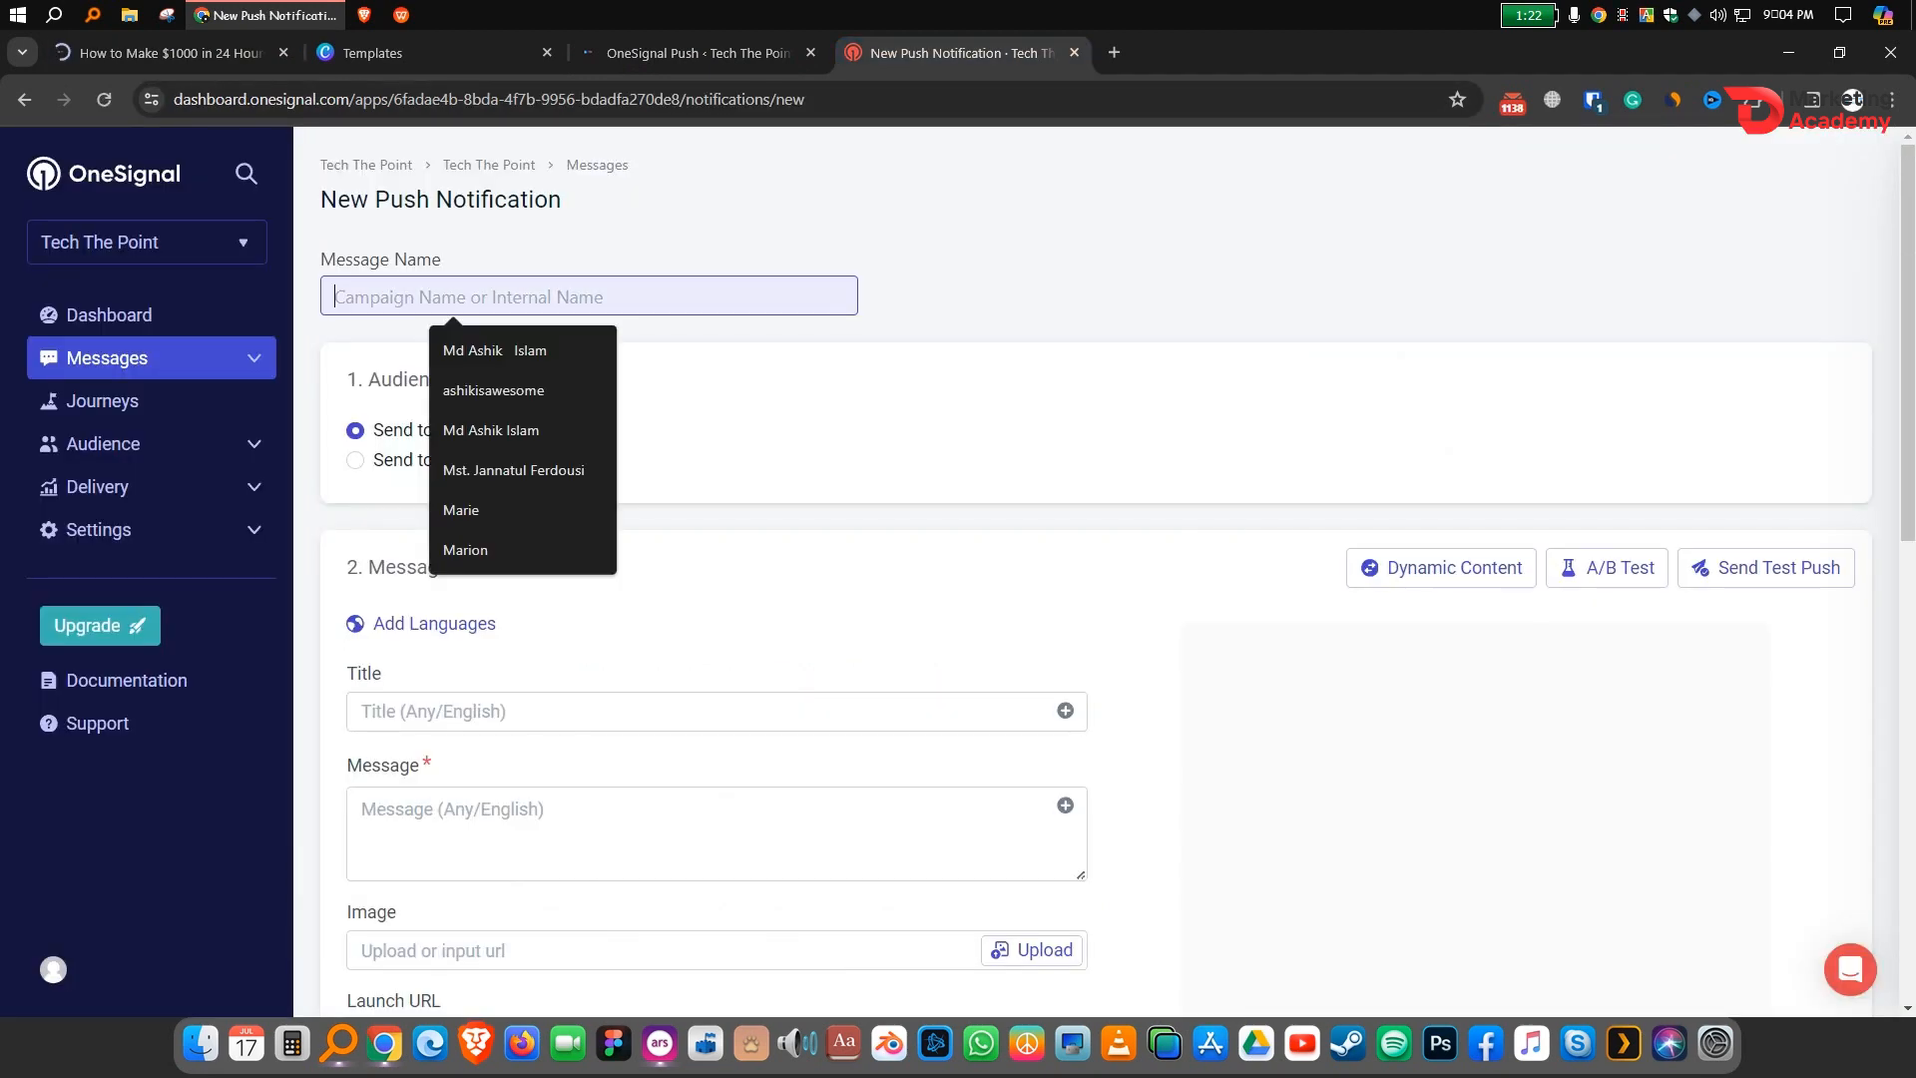
{"action": "key", "text": "ctrl+v"}
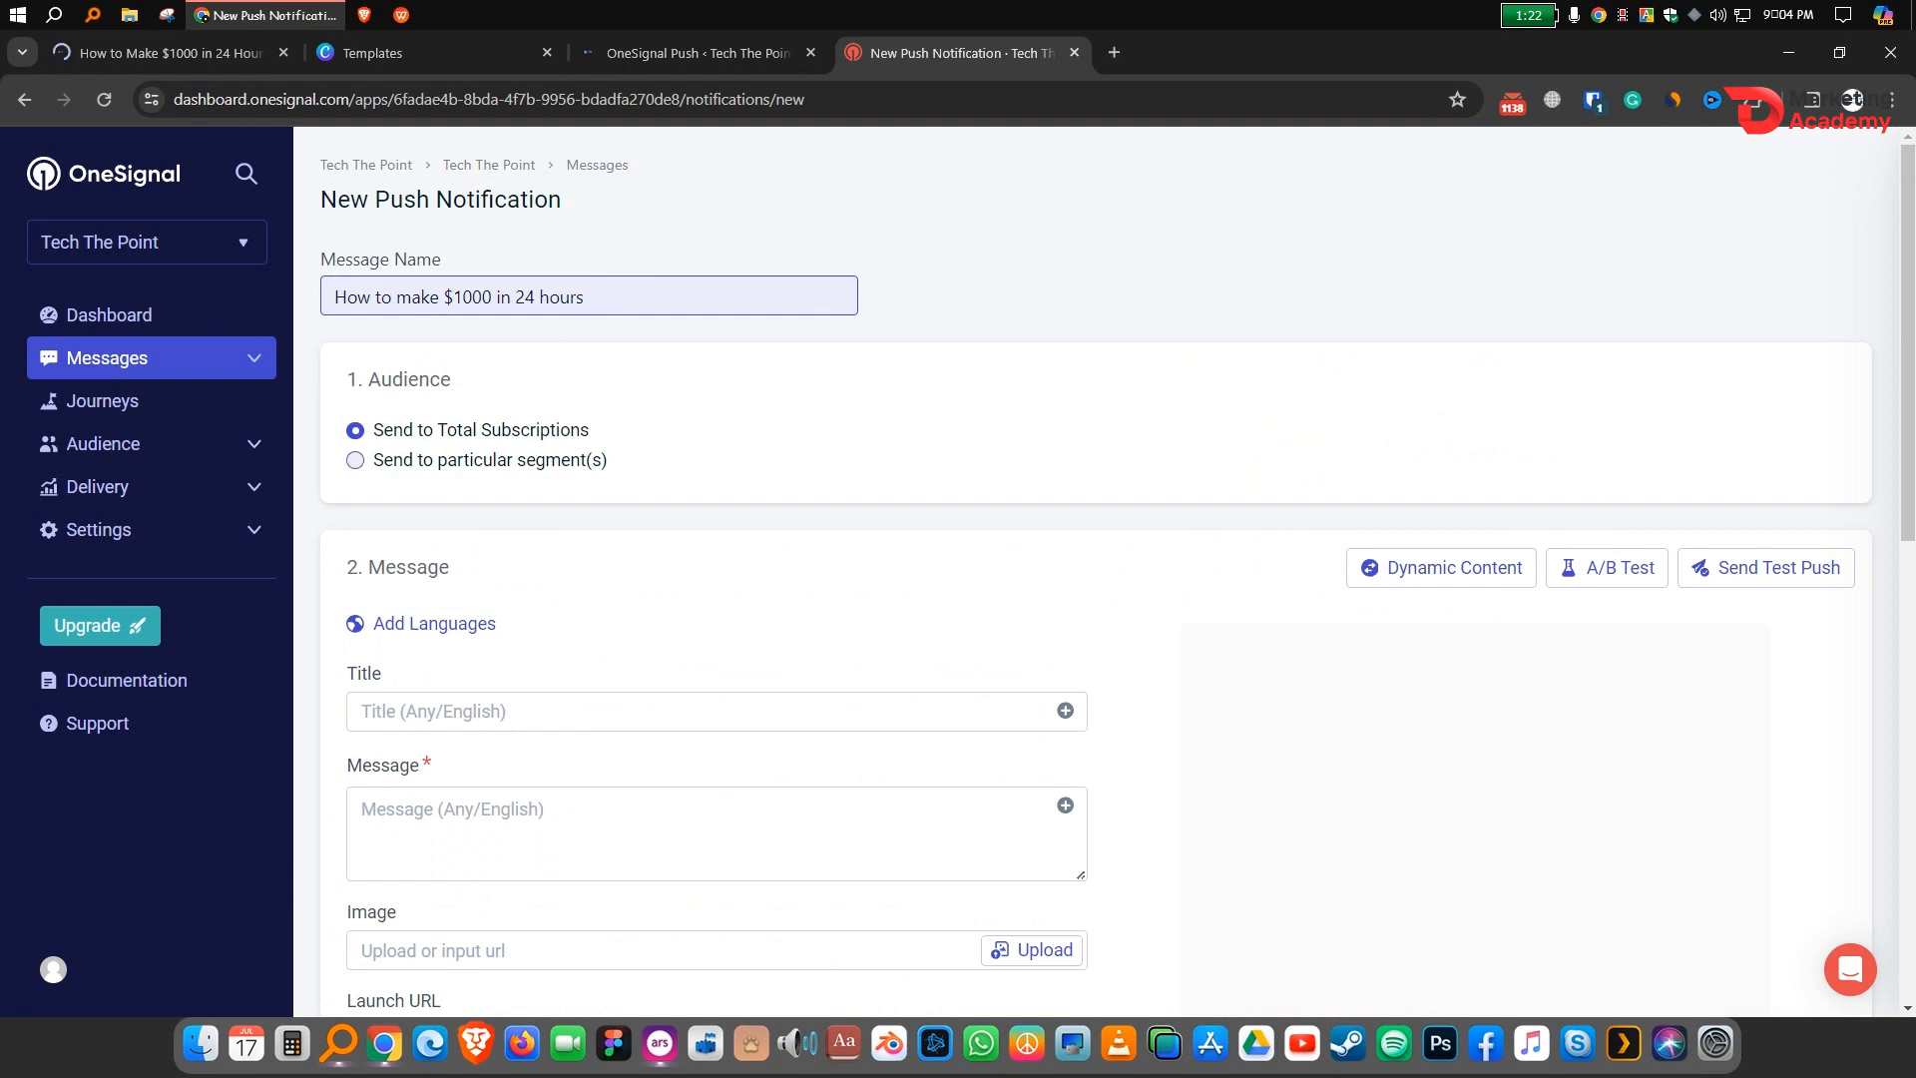
Step: Check the audience option for particular segments and return the audience to Send to Total Subscriptions
{"action": "left_click", "coordinate": [355, 460]}
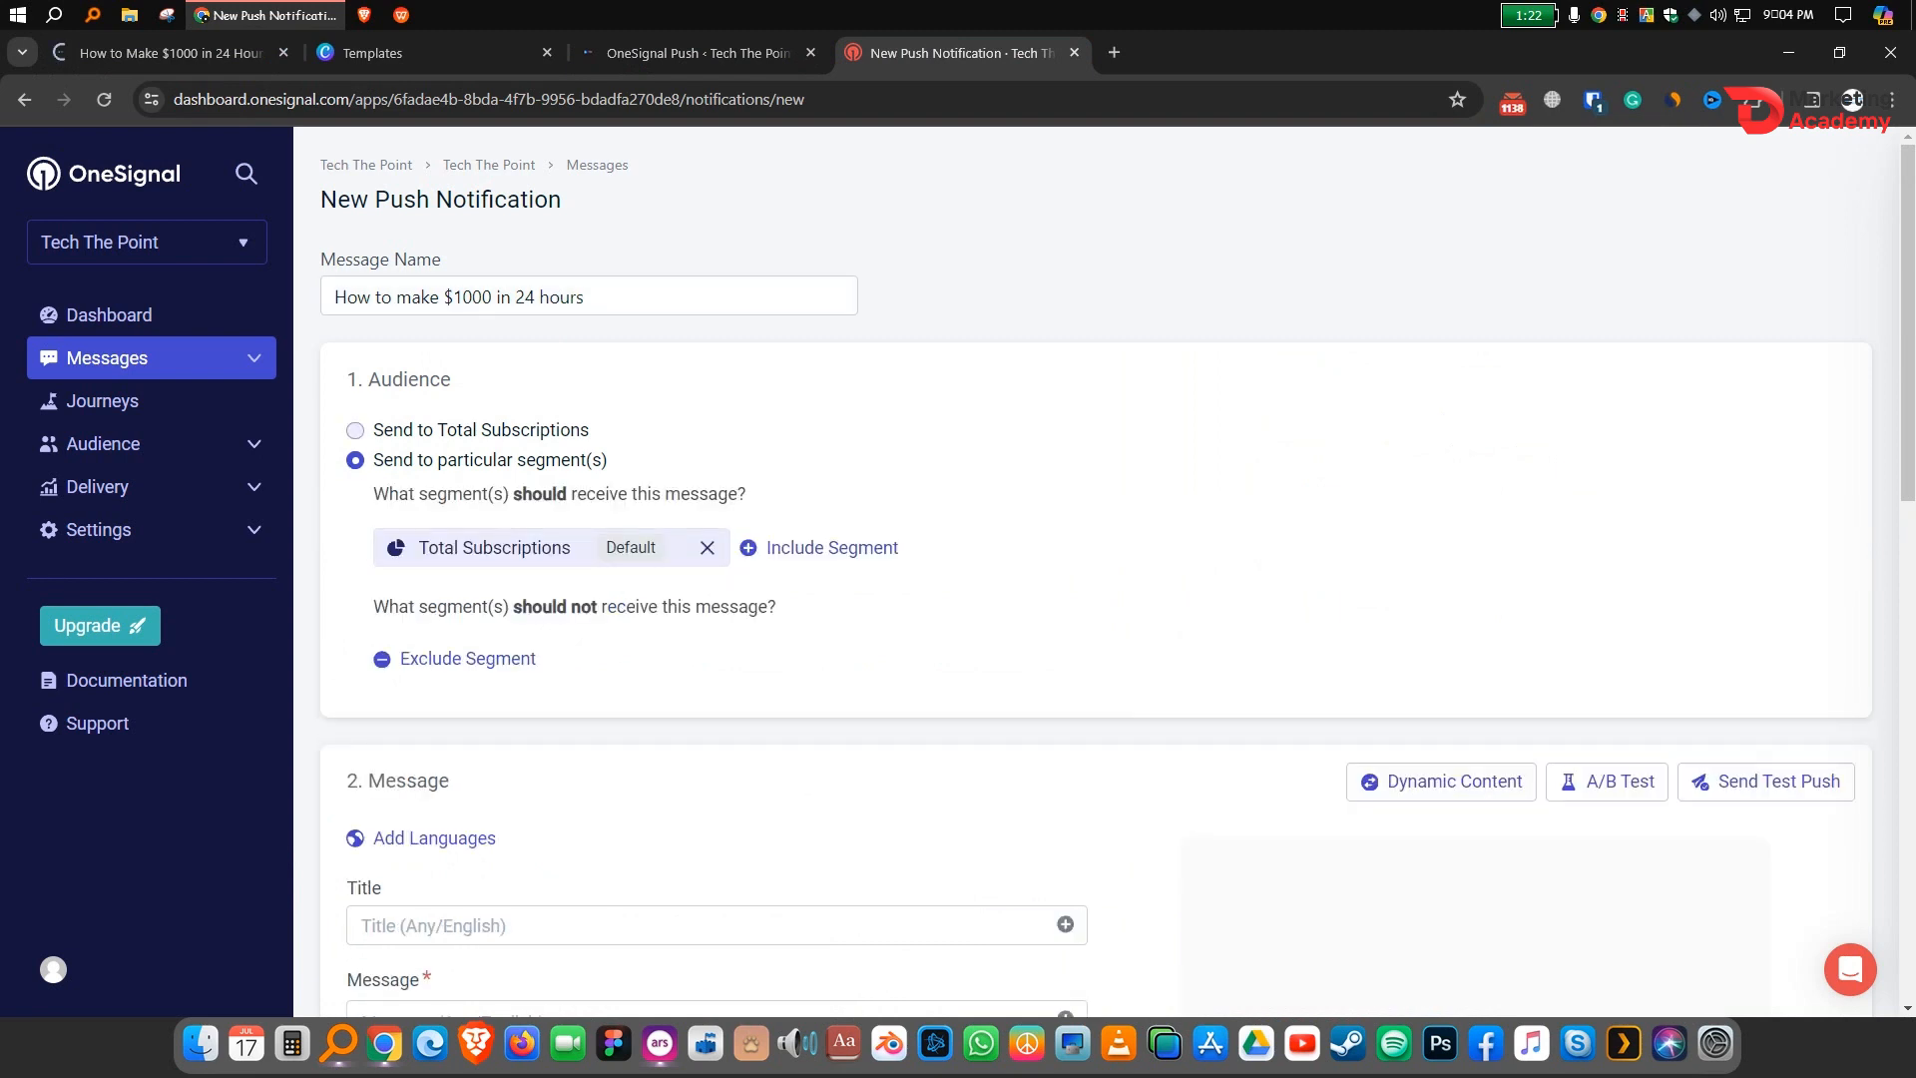
{"action": "left_click", "coordinate": [355, 430]}
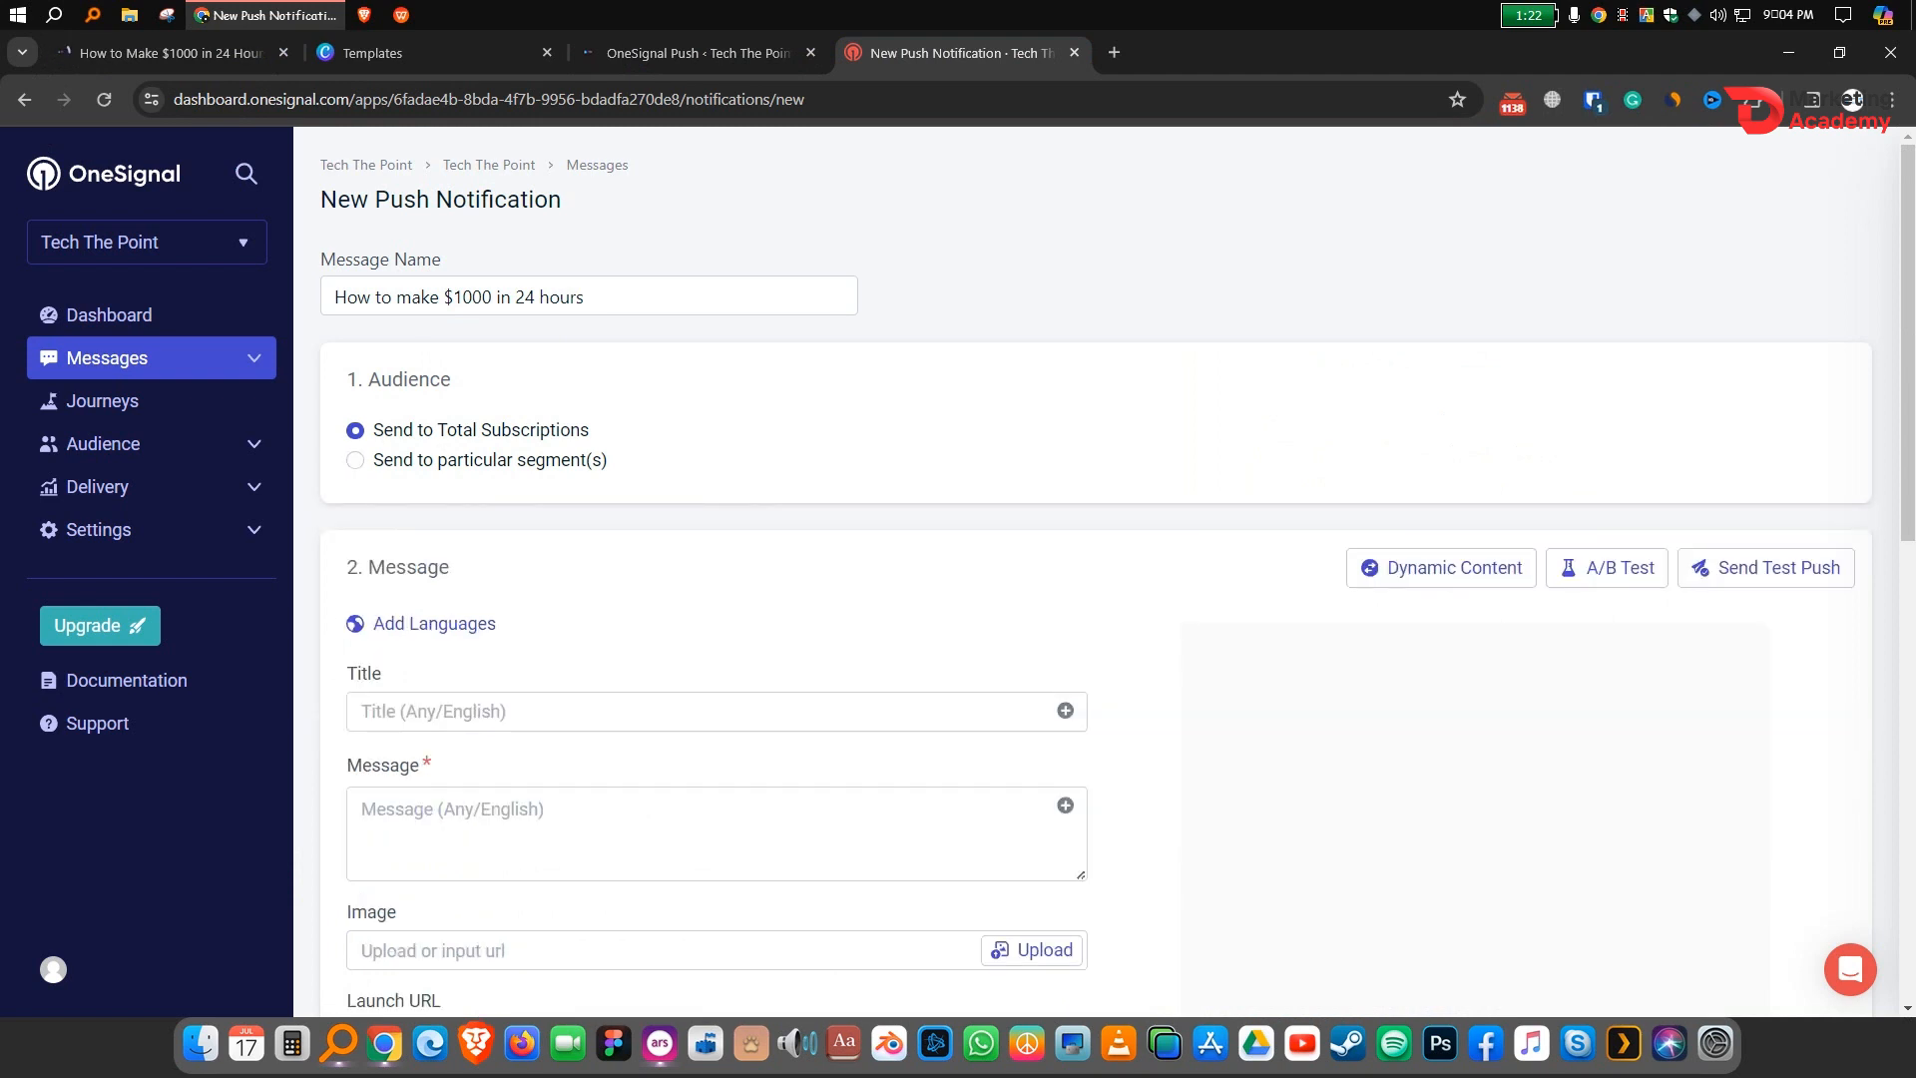
{"action": "scroll", "coordinate": [1096, 572], "scroll_direction": "down", "scroll_amount": 1}
{"action": "scroll", "coordinate": [1096, 571], "scroll_direction": "up", "scroll_amount": 1}
{"action": "scroll", "coordinate": [1095, 572], "scroll_direction": "down", "scroll_amount": 1}
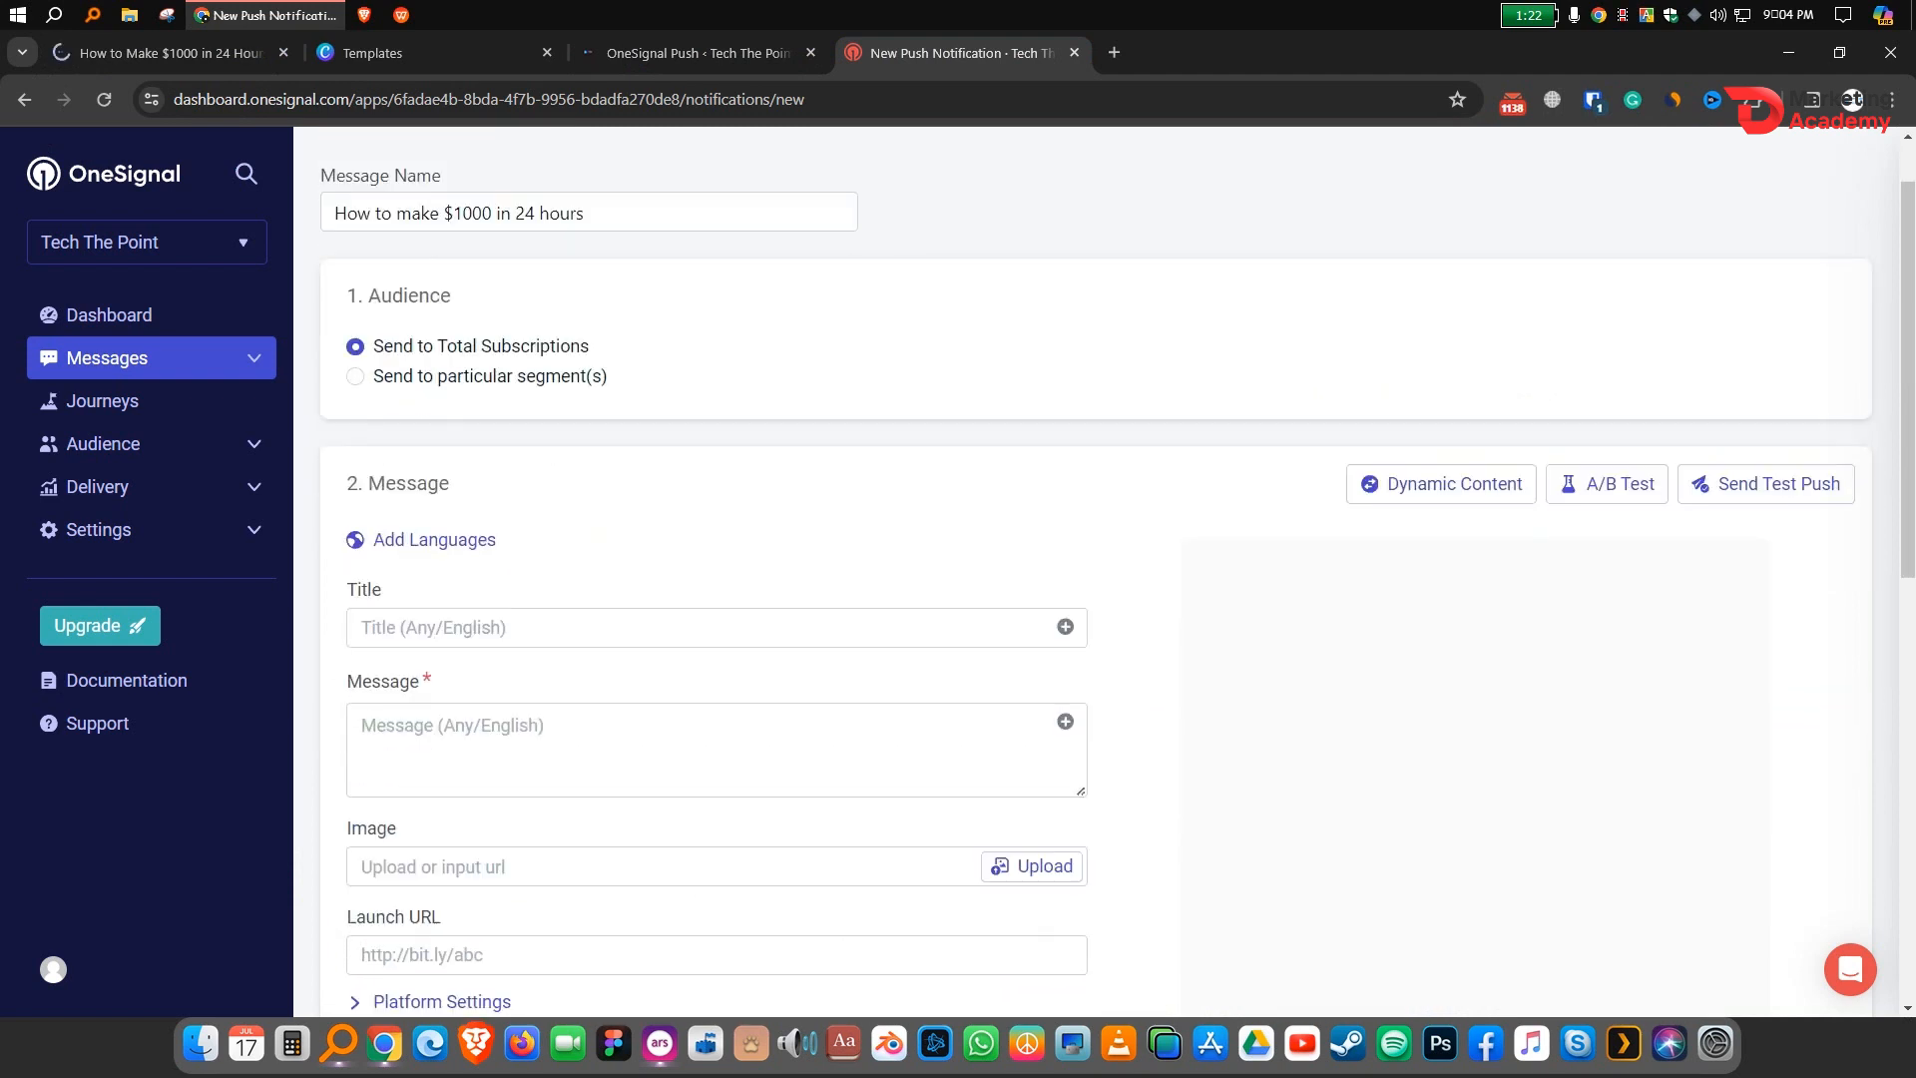
{"action": "scroll", "coordinate": [1096, 572], "scroll_direction": "up", "scroll_amount": 1}
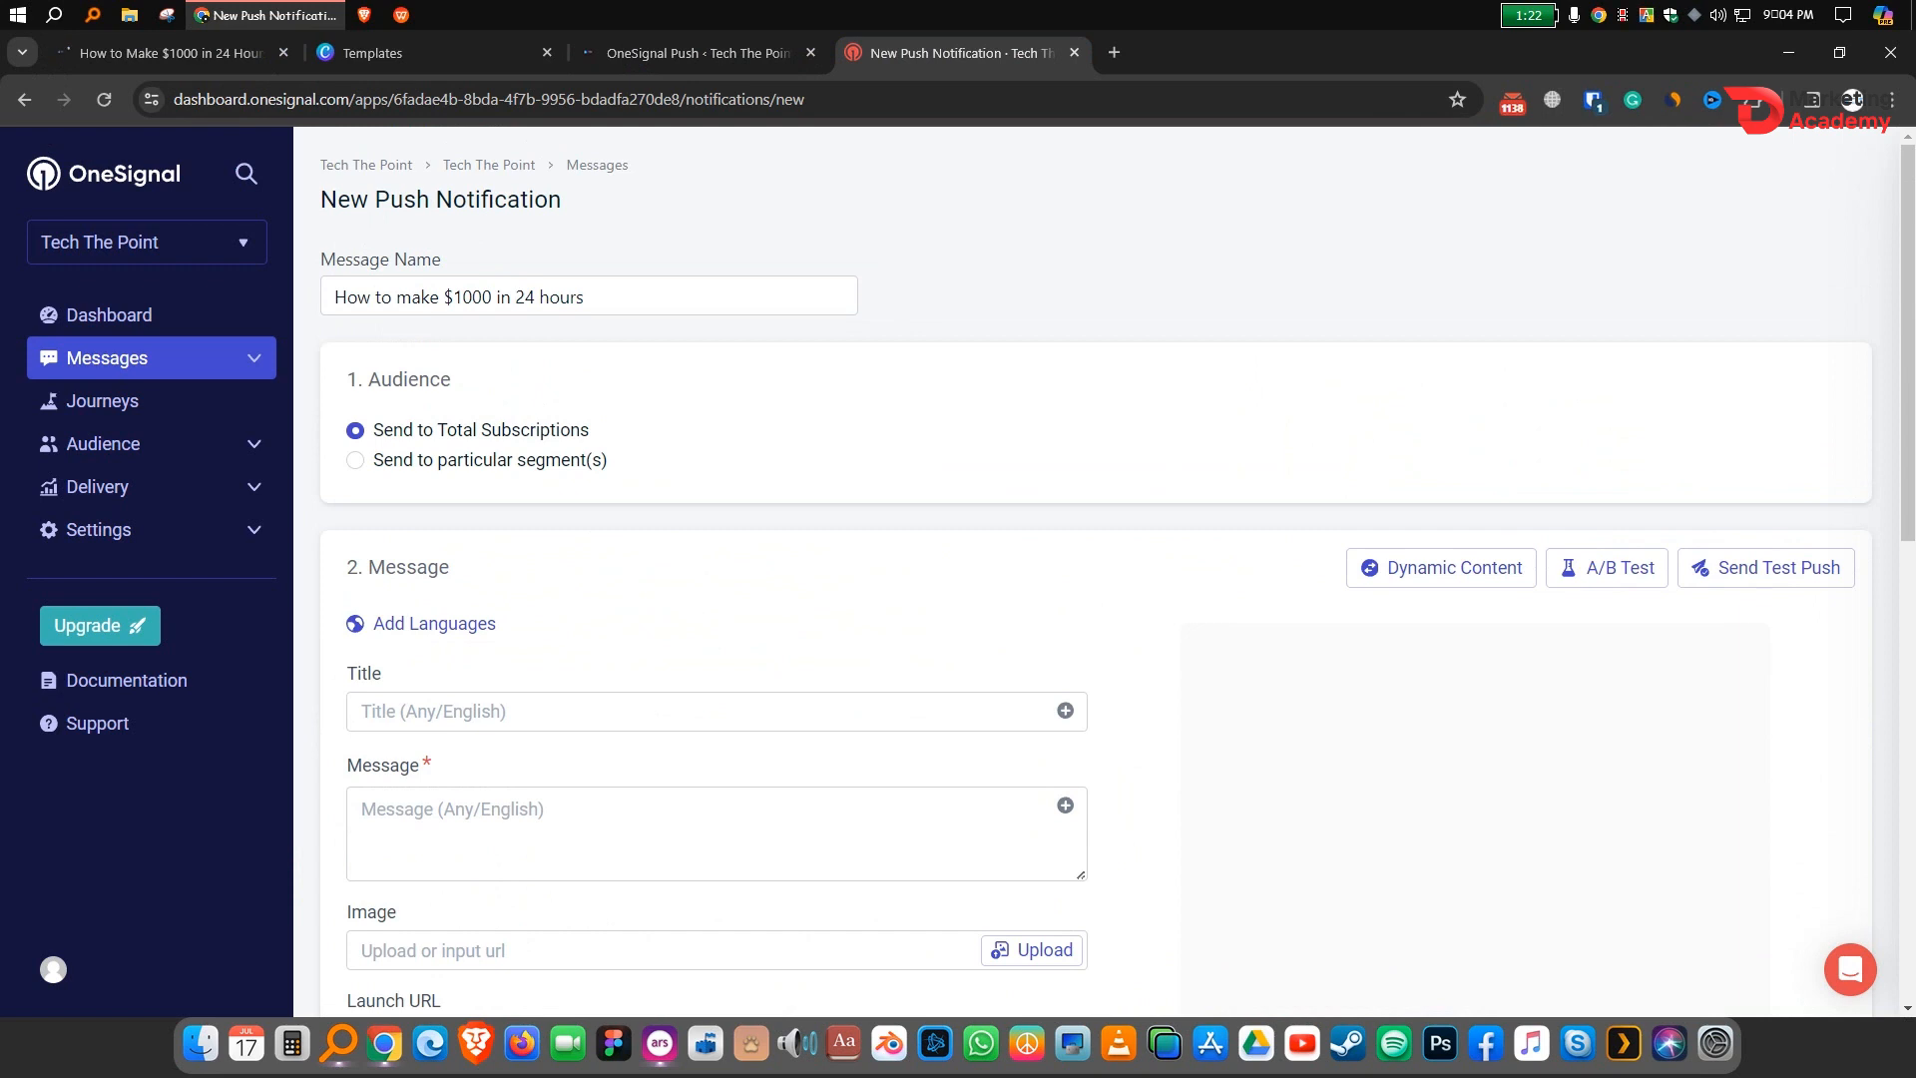
Step: Set the push notification's title to "How to make $1000 in 24 hours"
{"action": "left_click", "coordinate": [703, 712]}
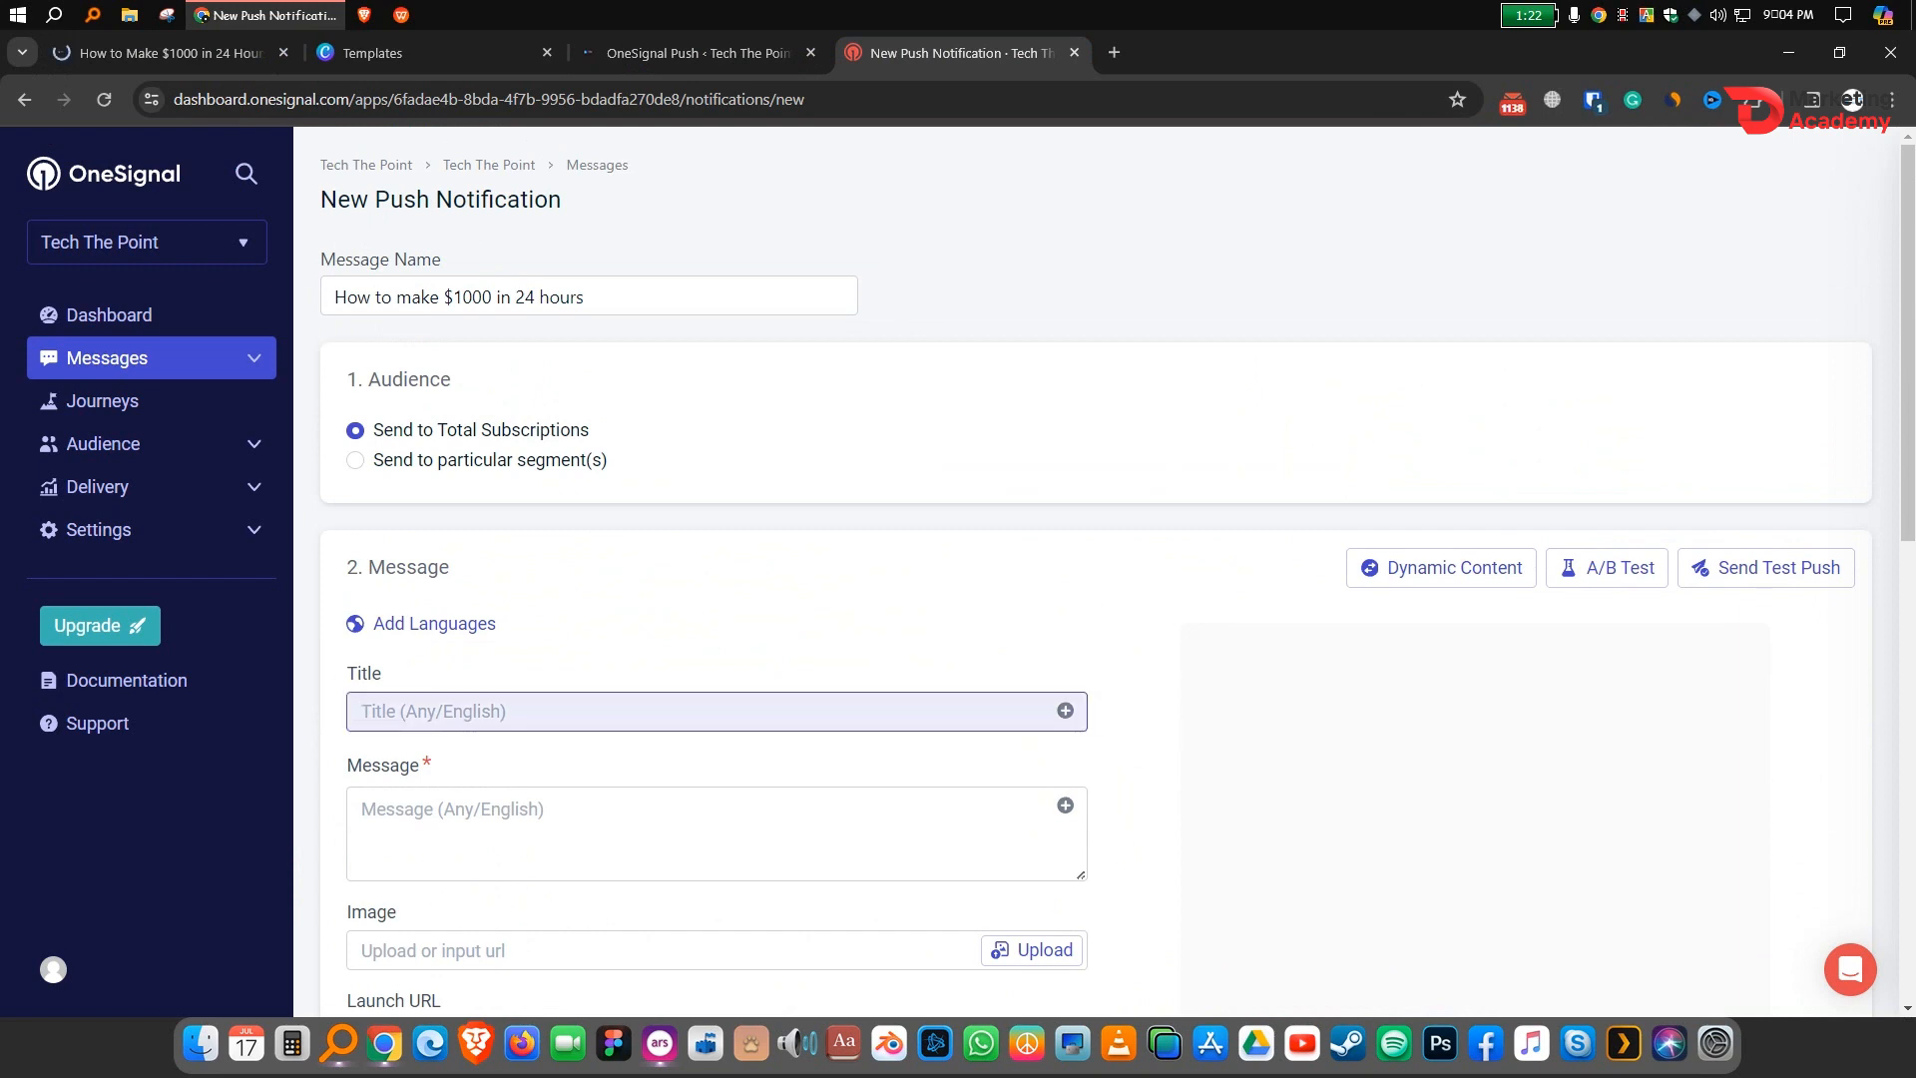
{"action": "type", "text": "How to make $1000 in 24 hours"}
{"action": "scroll", "coordinate": [702, 712], "scroll_direction": "down", "scroll_amount": 1}
Step: Fill the notification's message with the first two sentences copied from the article's "Offer a high-value service" section
{"action": "left_click", "coordinate": [702, 712]}
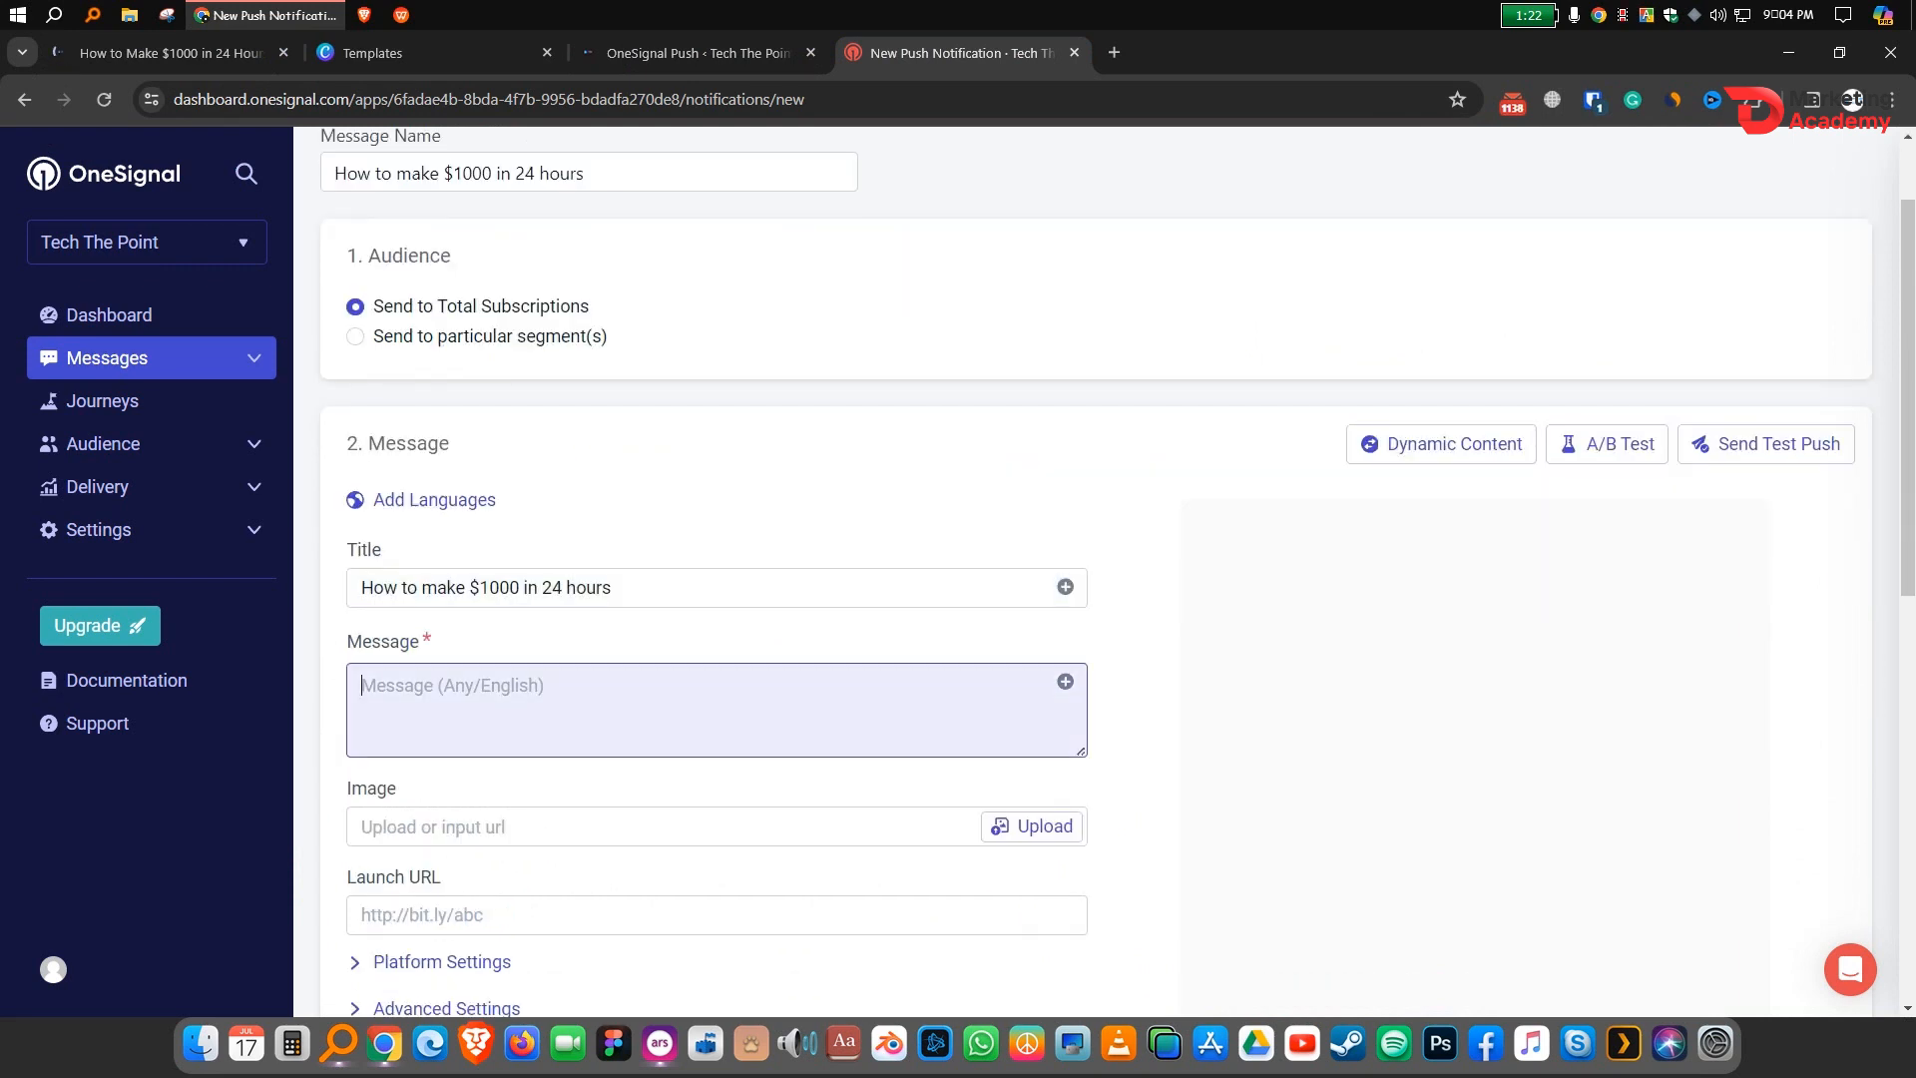
{"action": "left_click", "coordinate": [170, 53]}
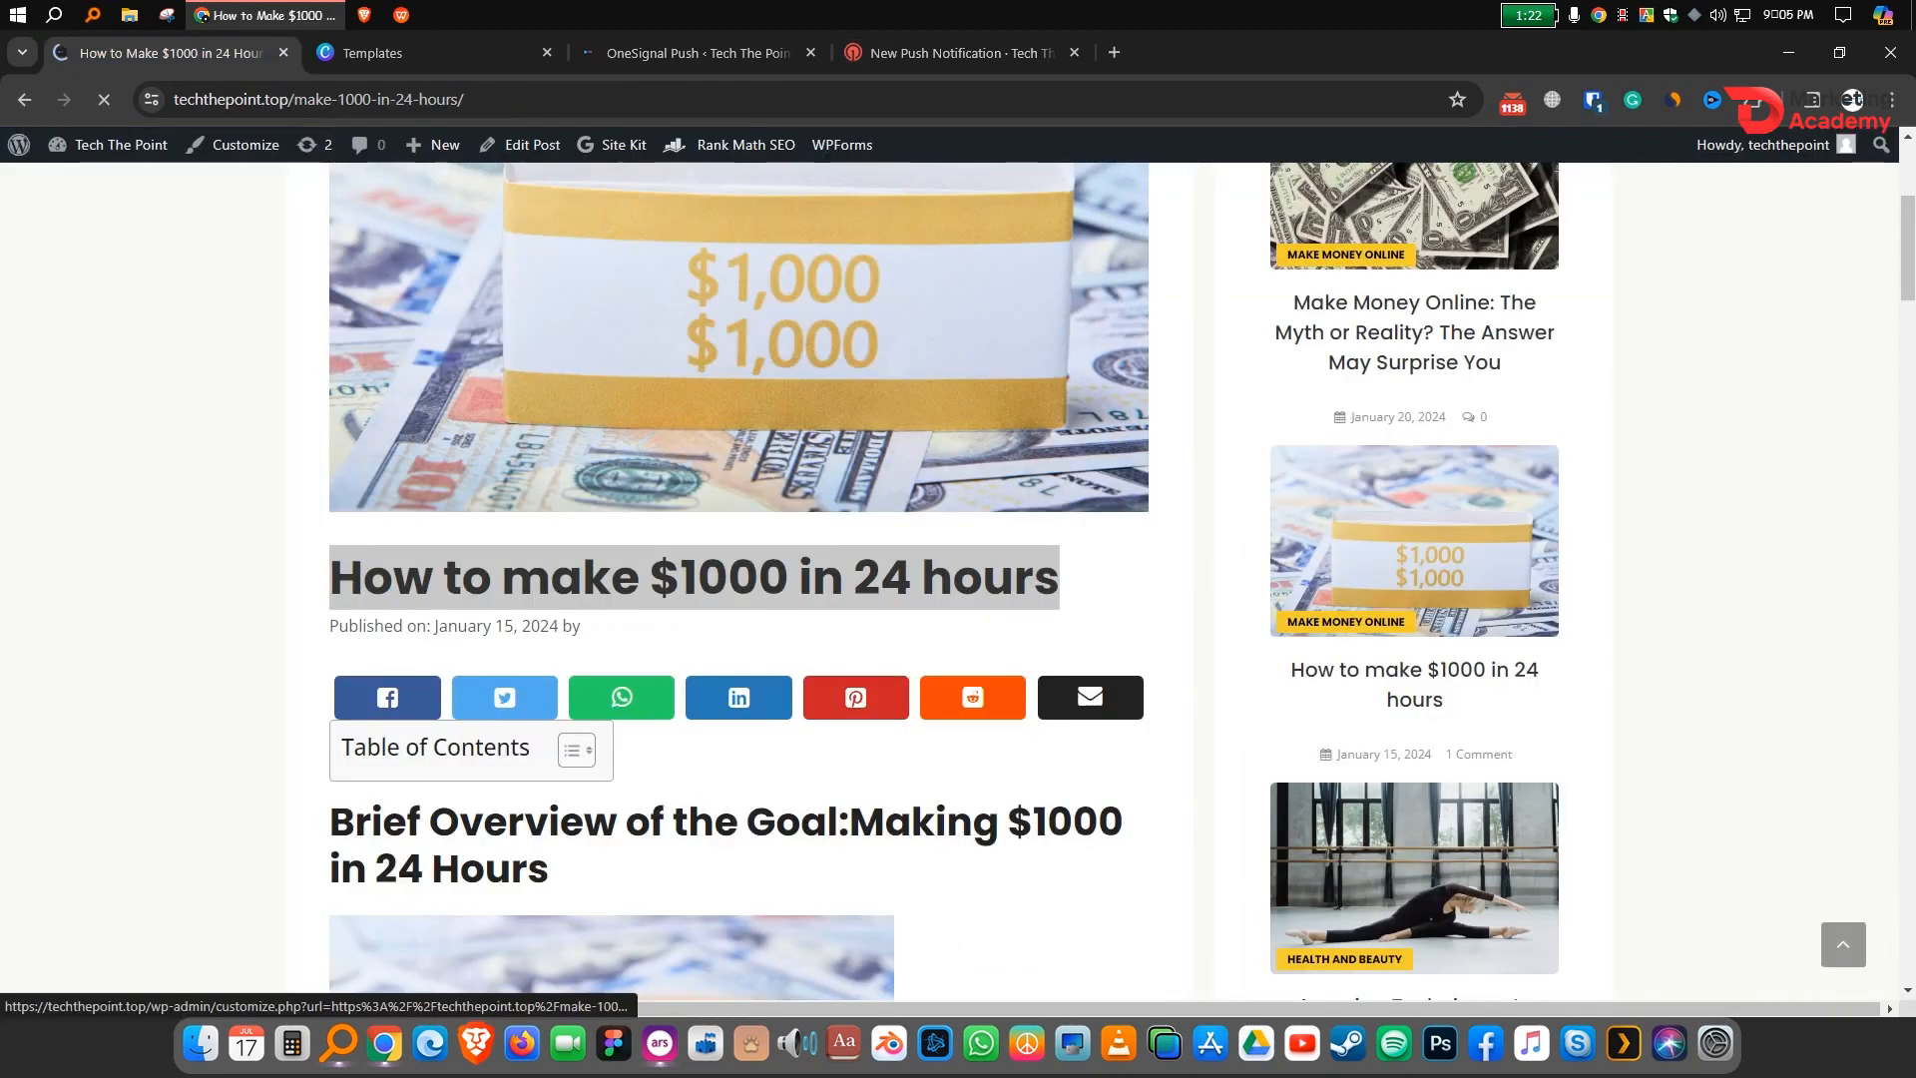
{"action": "scroll", "coordinate": [738, 578], "scroll_direction": "down", "scroll_amount": 3}
{"action": "scroll", "coordinate": [739, 578], "scroll_direction": "down", "scroll_amount": 5}
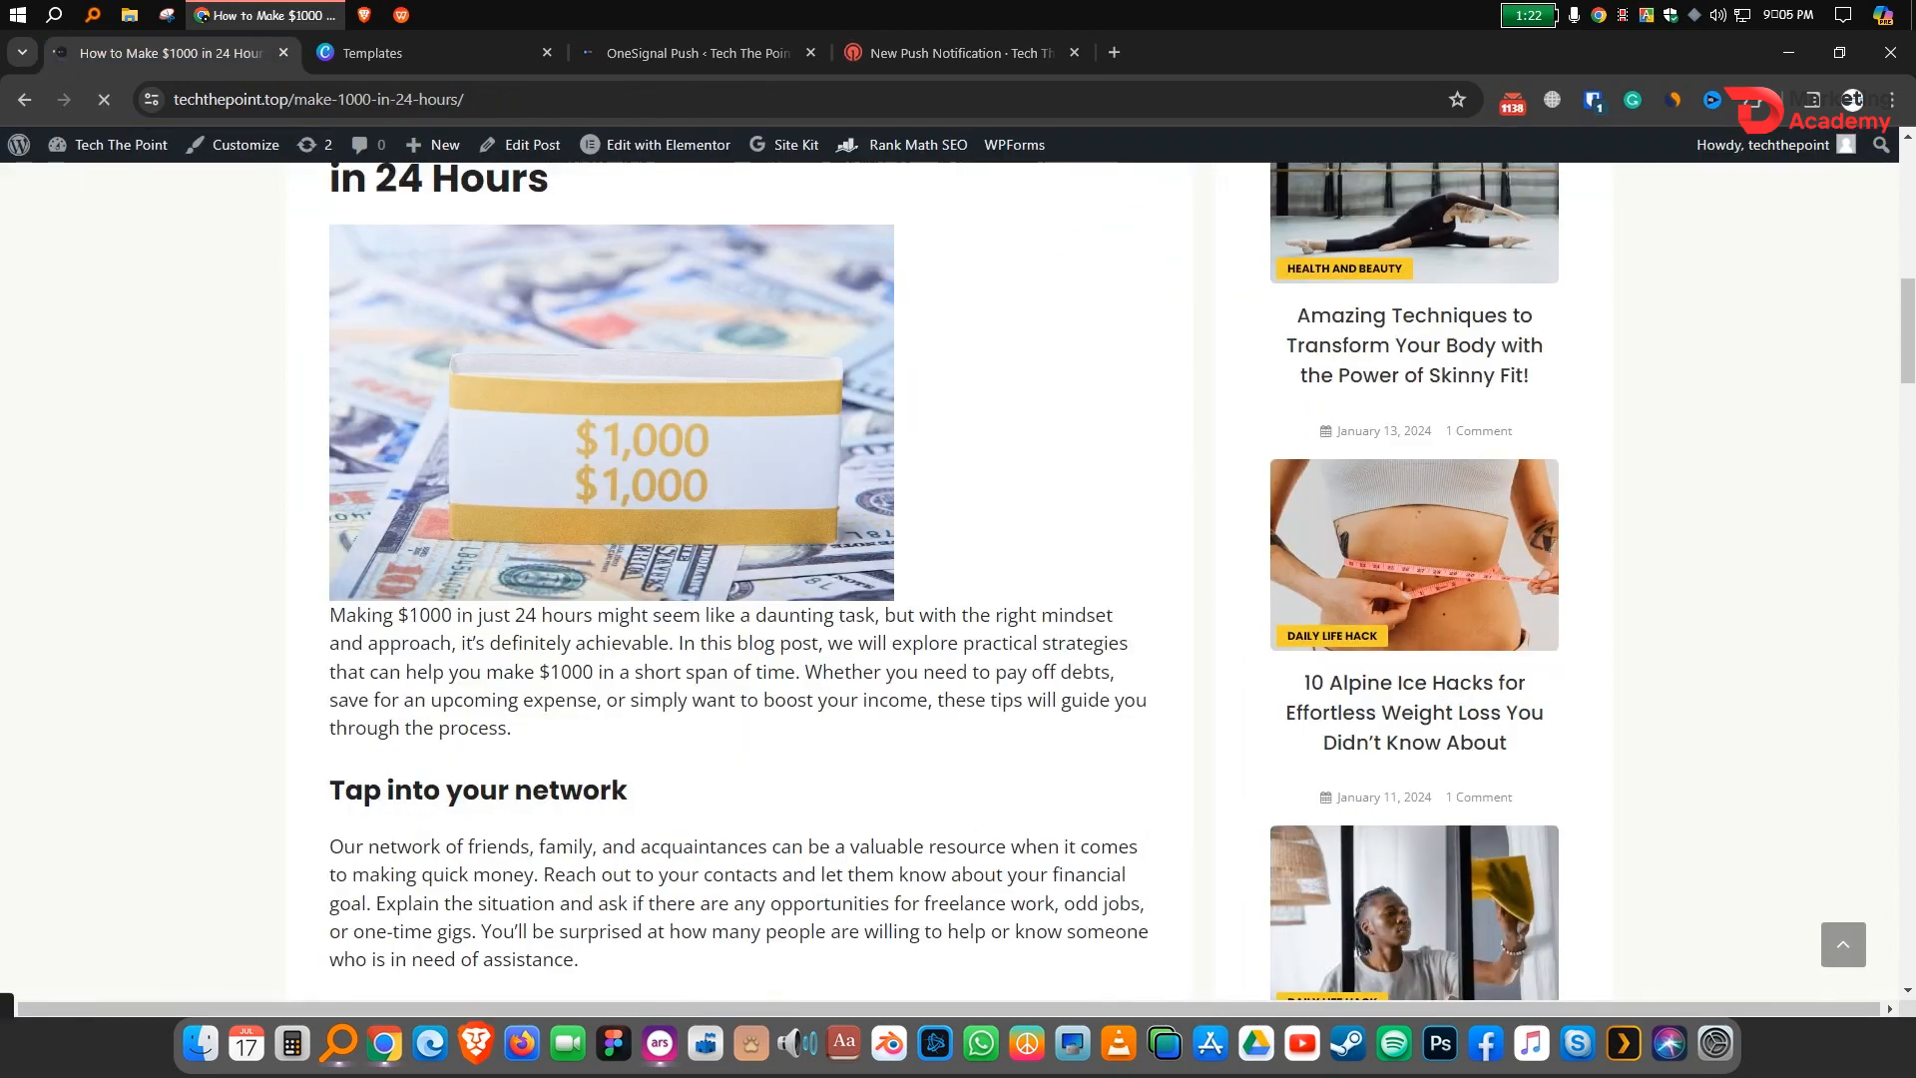
{"action": "scroll", "coordinate": [958, 579], "scroll_direction": "down", "scroll_amount": 3}
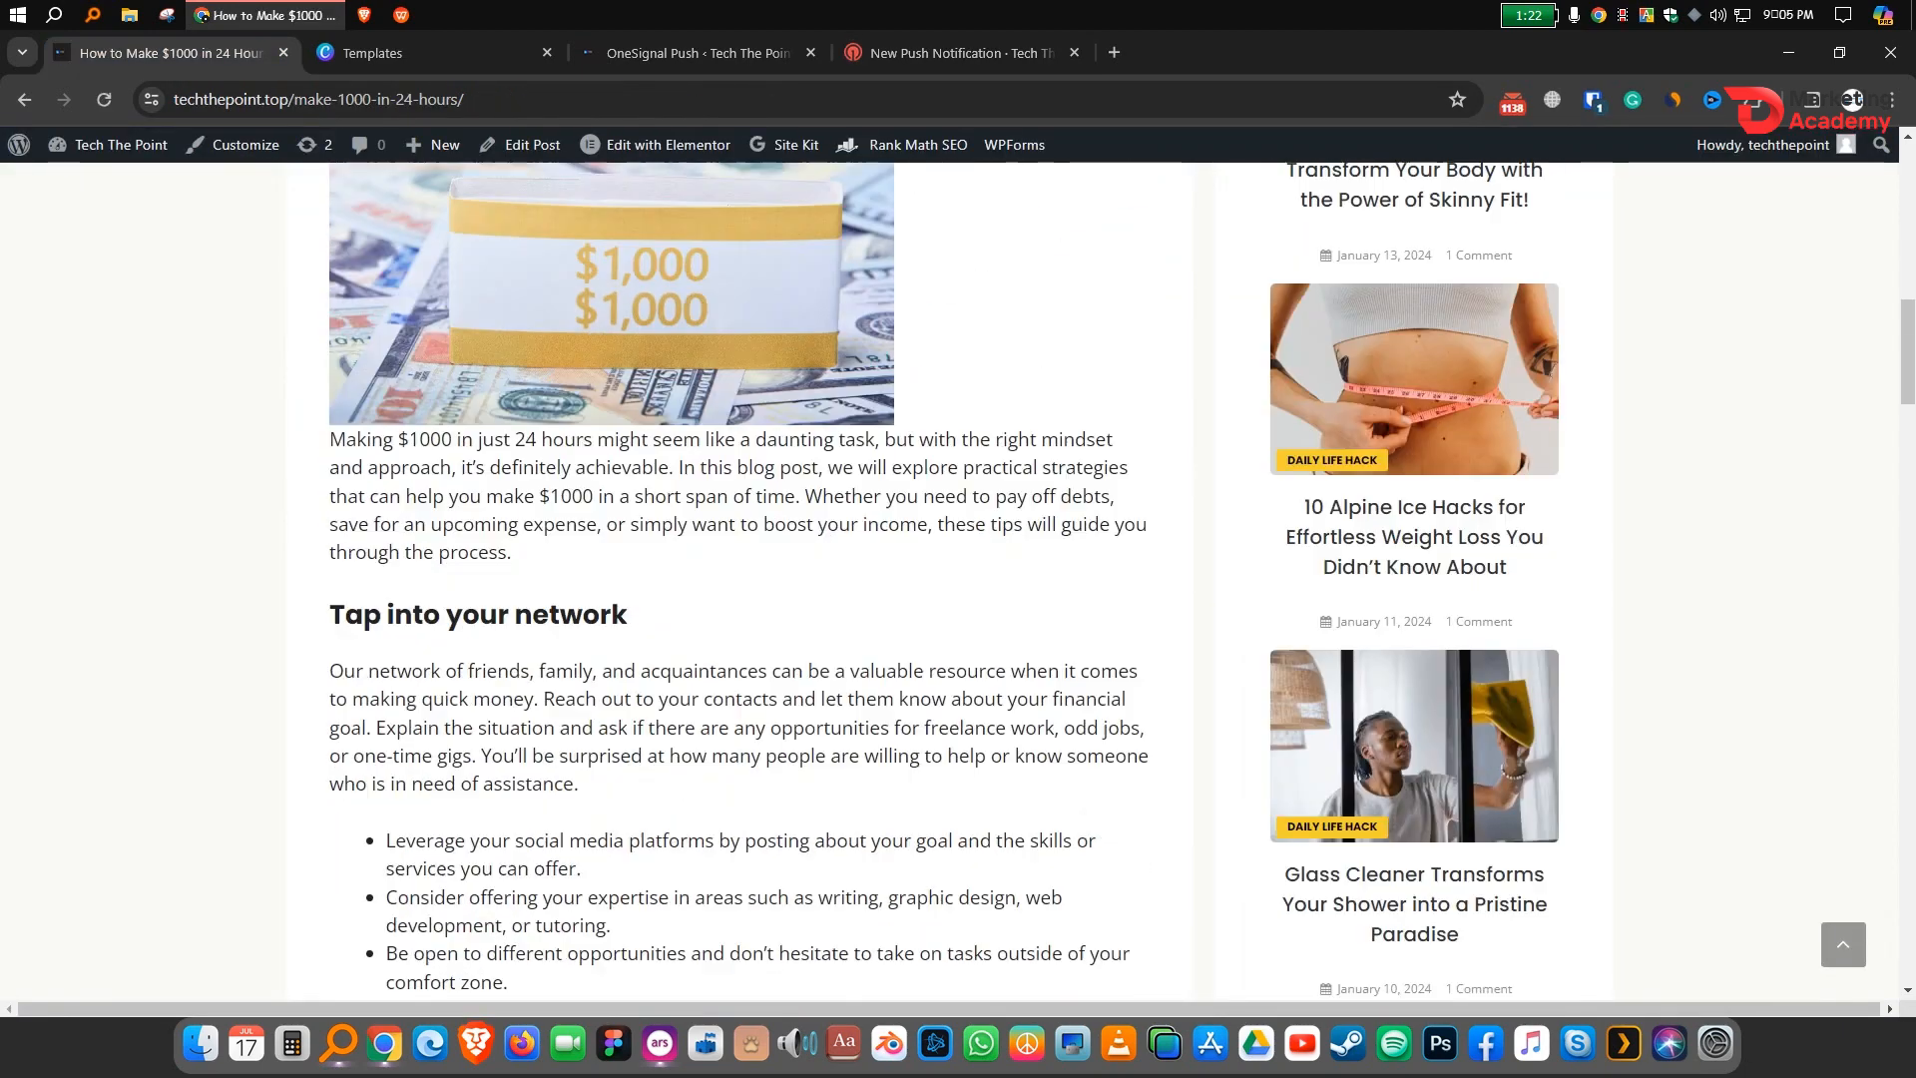
{"action": "scroll", "coordinate": [958, 579], "scroll_direction": "down", "scroll_amount": 7}
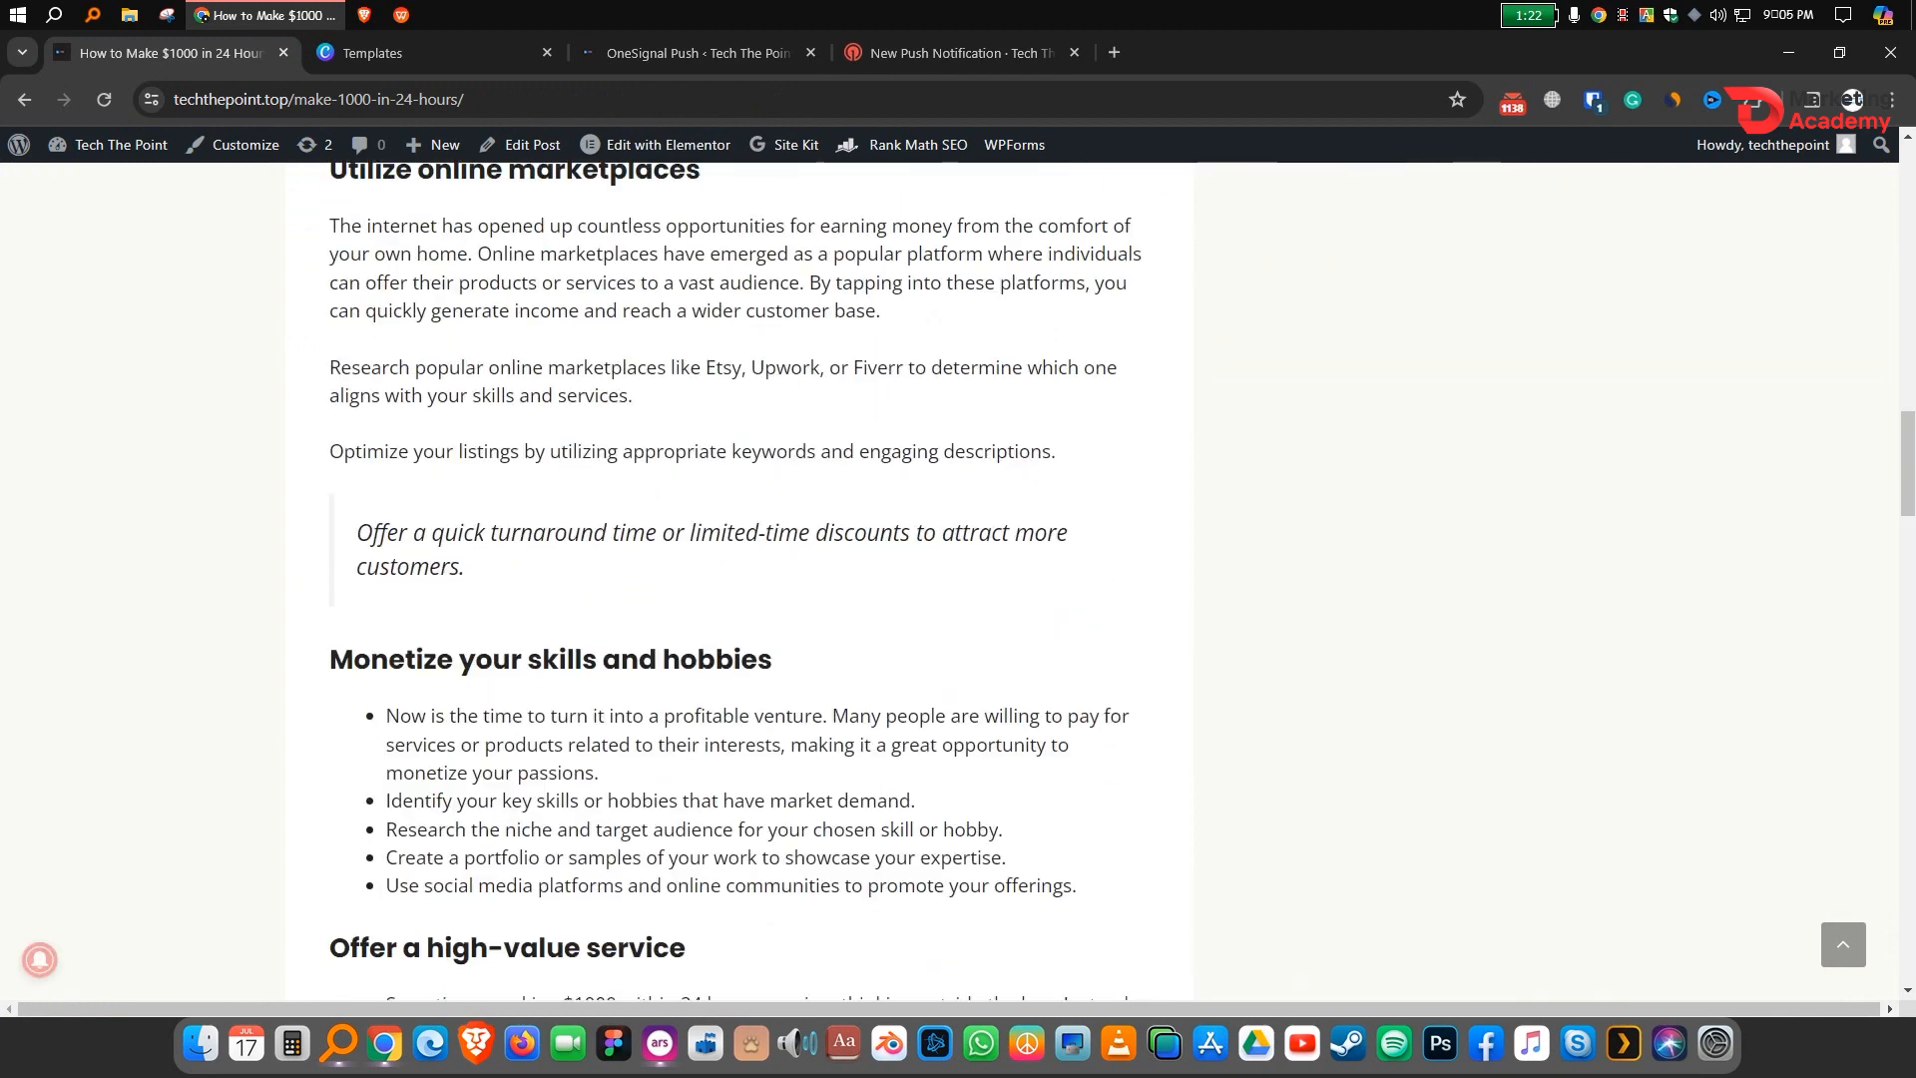
{"action": "scroll", "coordinate": [738, 578], "scroll_direction": "down", "scroll_amount": 4}
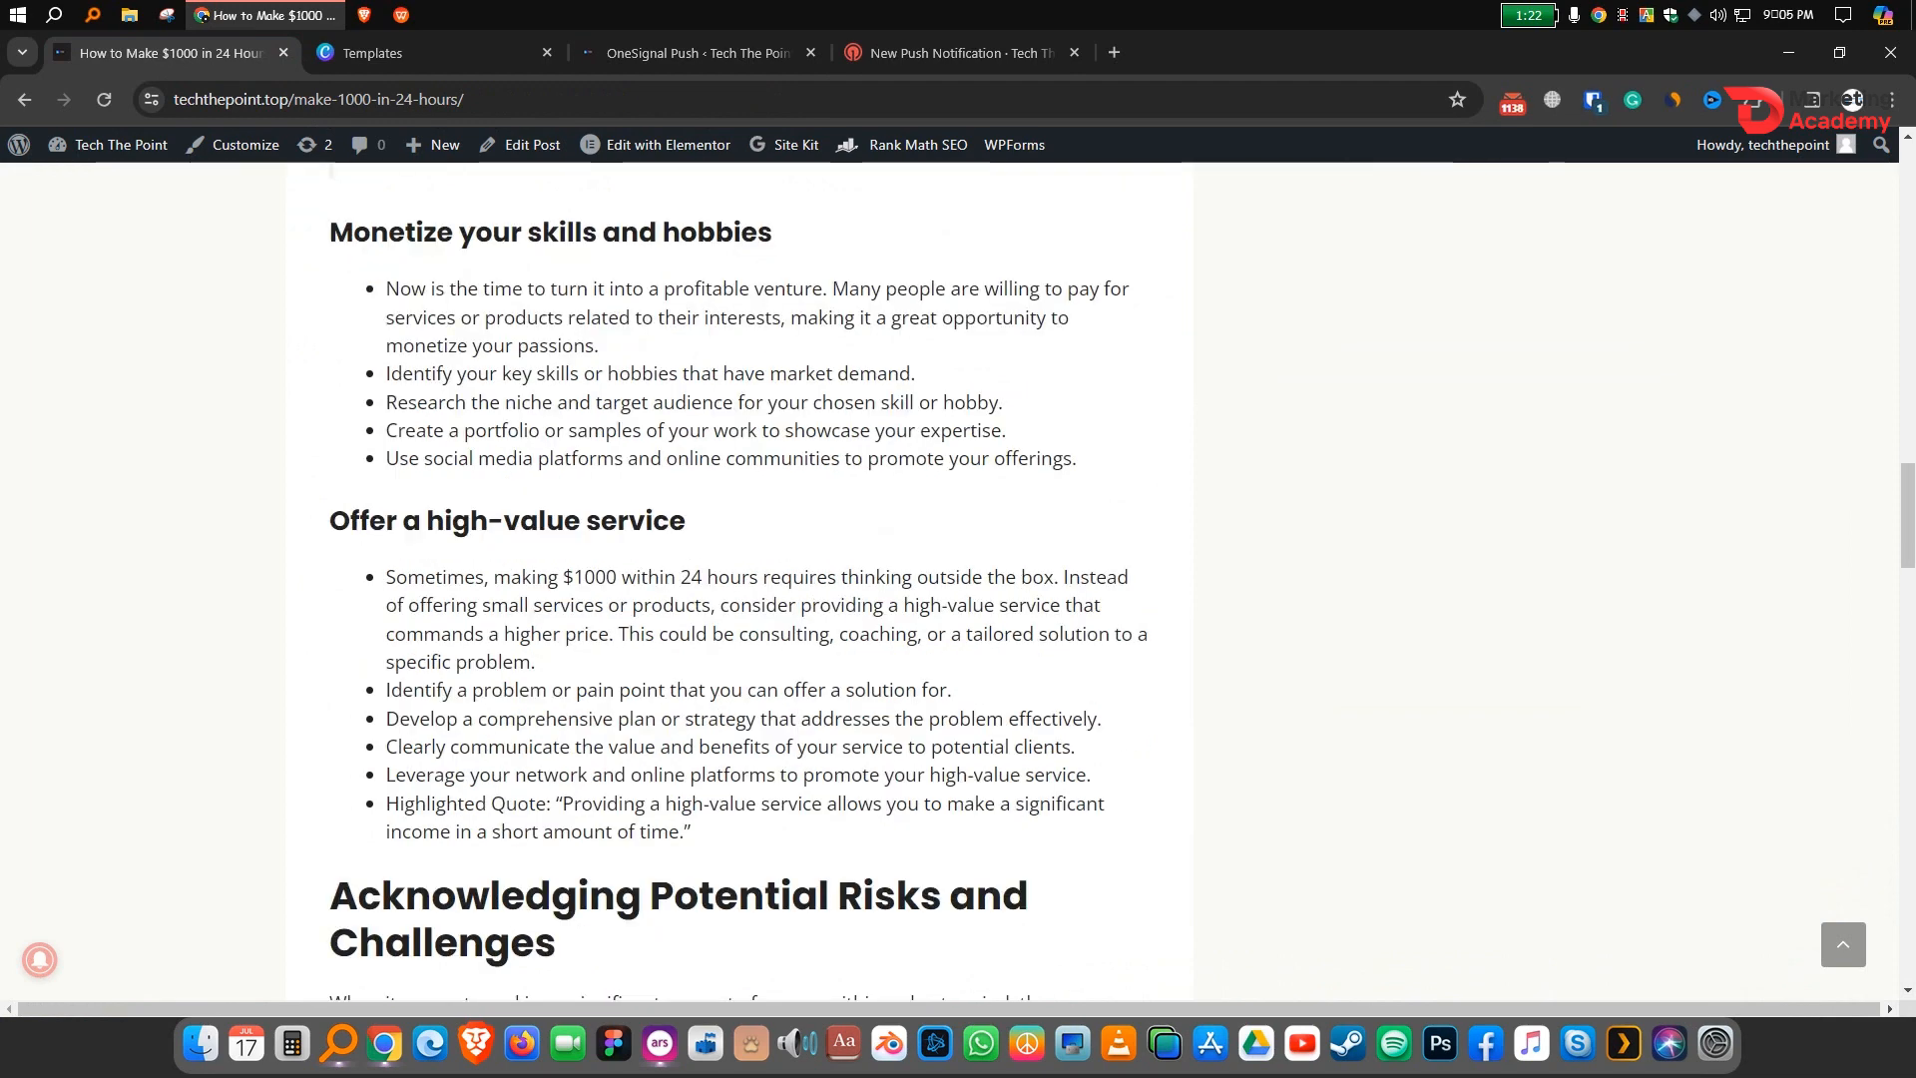
{"action": "left_click_drag", "start_coordinate": [386, 577], "coordinate": [613, 634]}
{"action": "key", "text": "ctrl+c"}
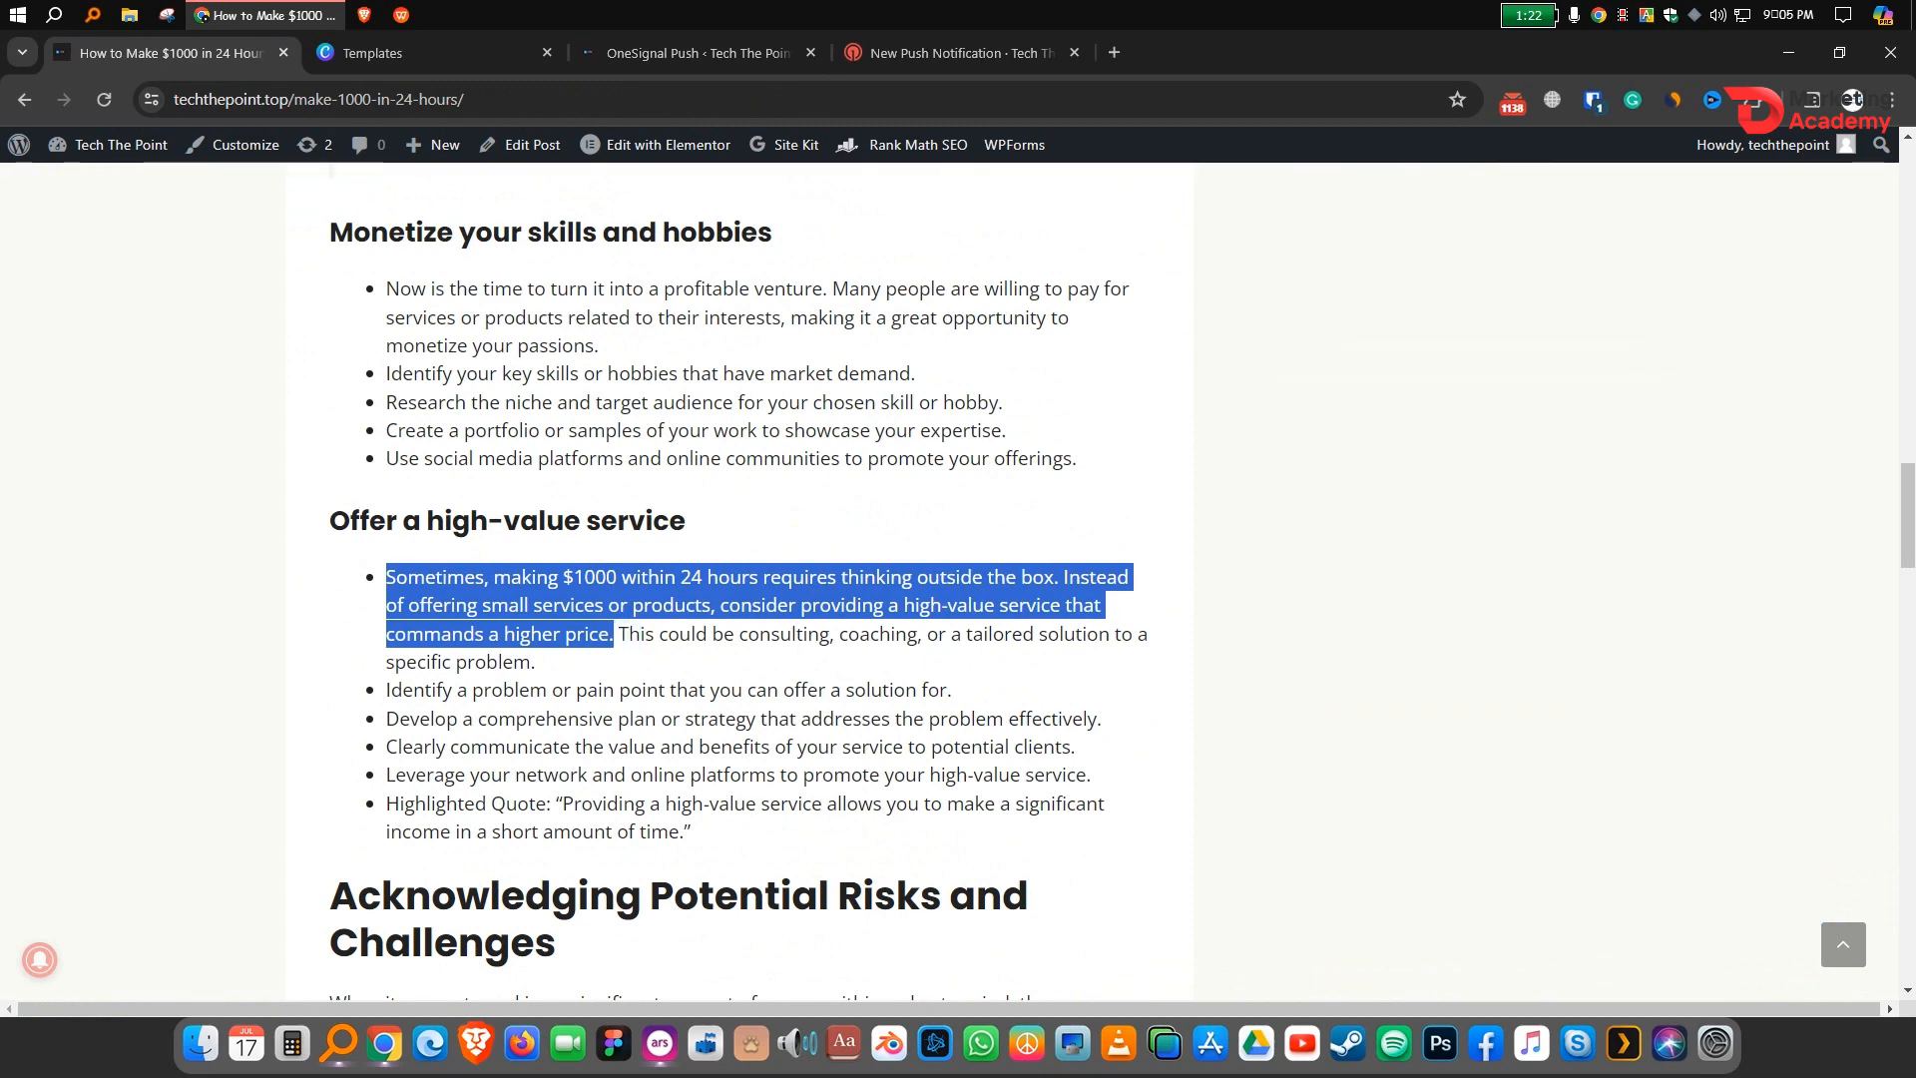
{"action": "left_click", "coordinate": [948, 51]}
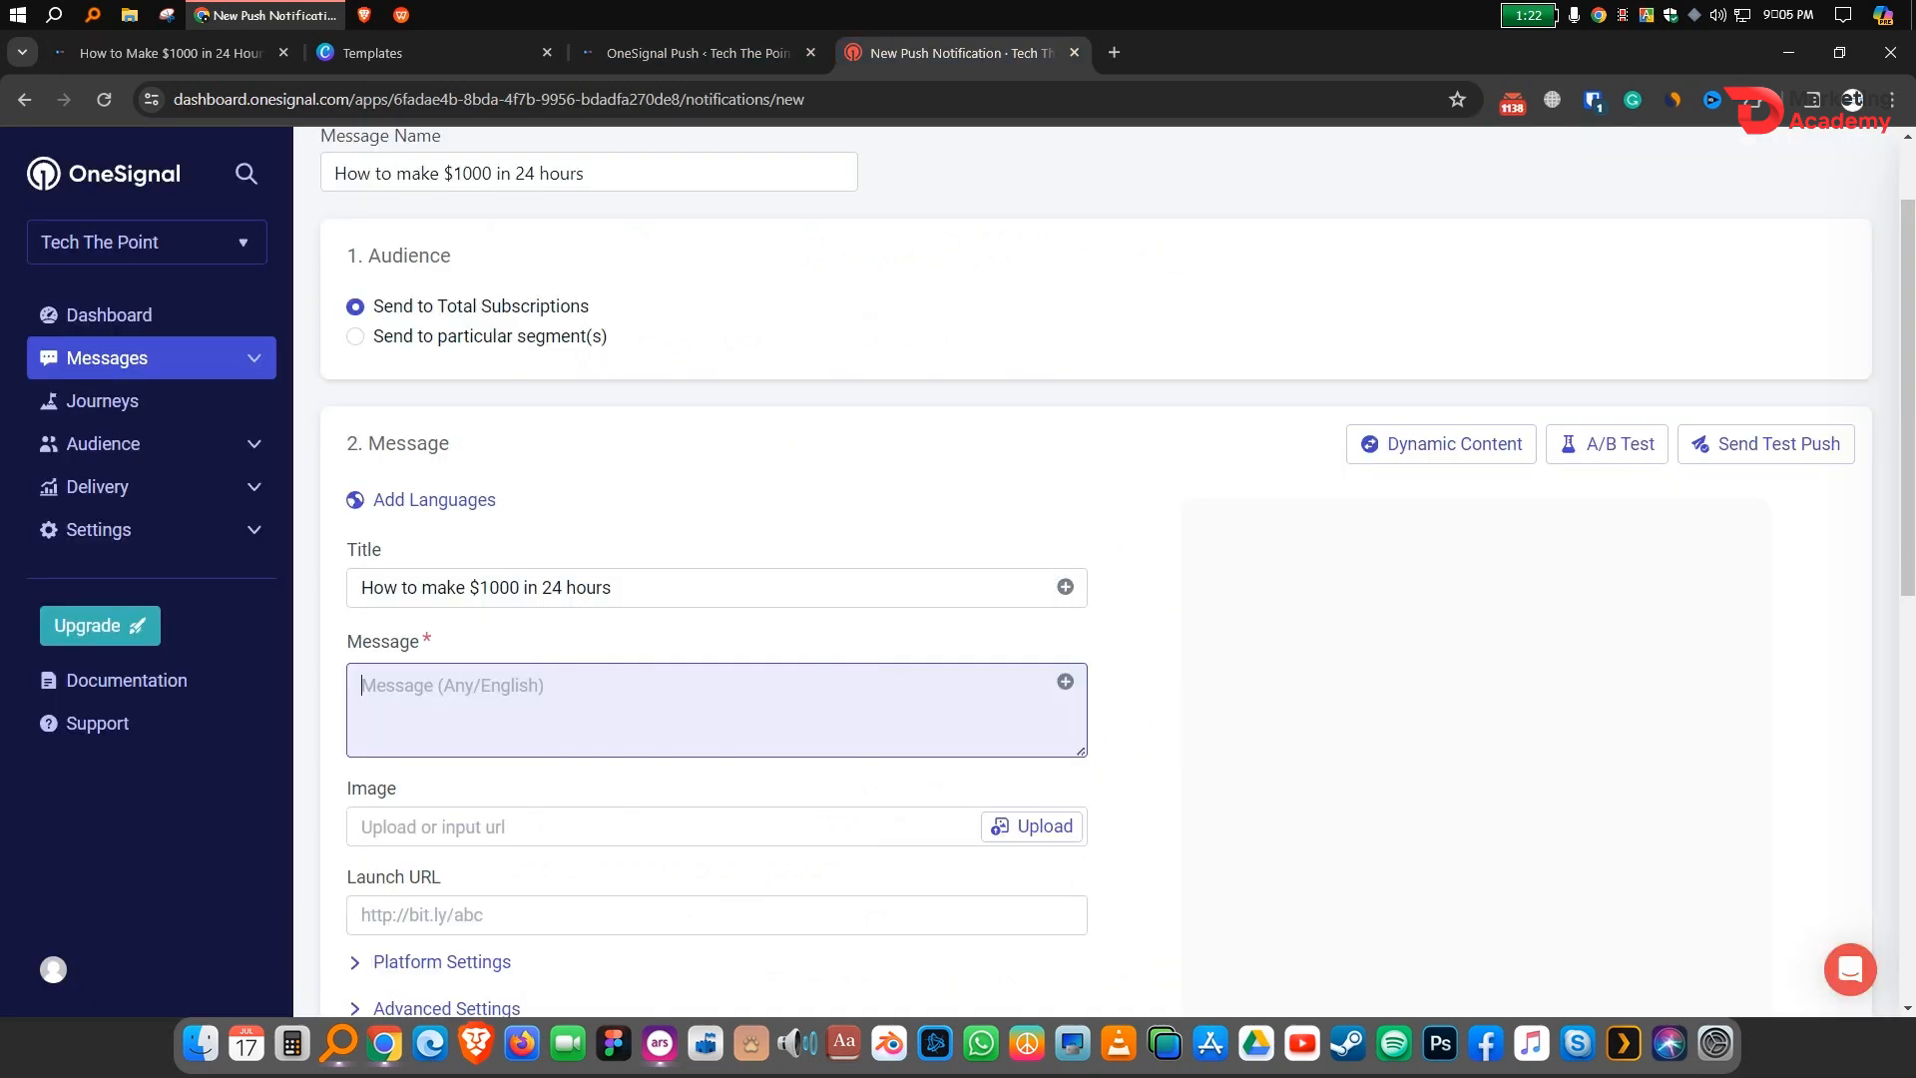
{"action": "key", "text": "ctrl+v"}
Step: Upload $1000.jpg from the Pictures folder as the notification image and save it uncropped
{"action": "scroll", "coordinate": [1117, 576], "scroll_direction": "down", "scroll_amount": 2}
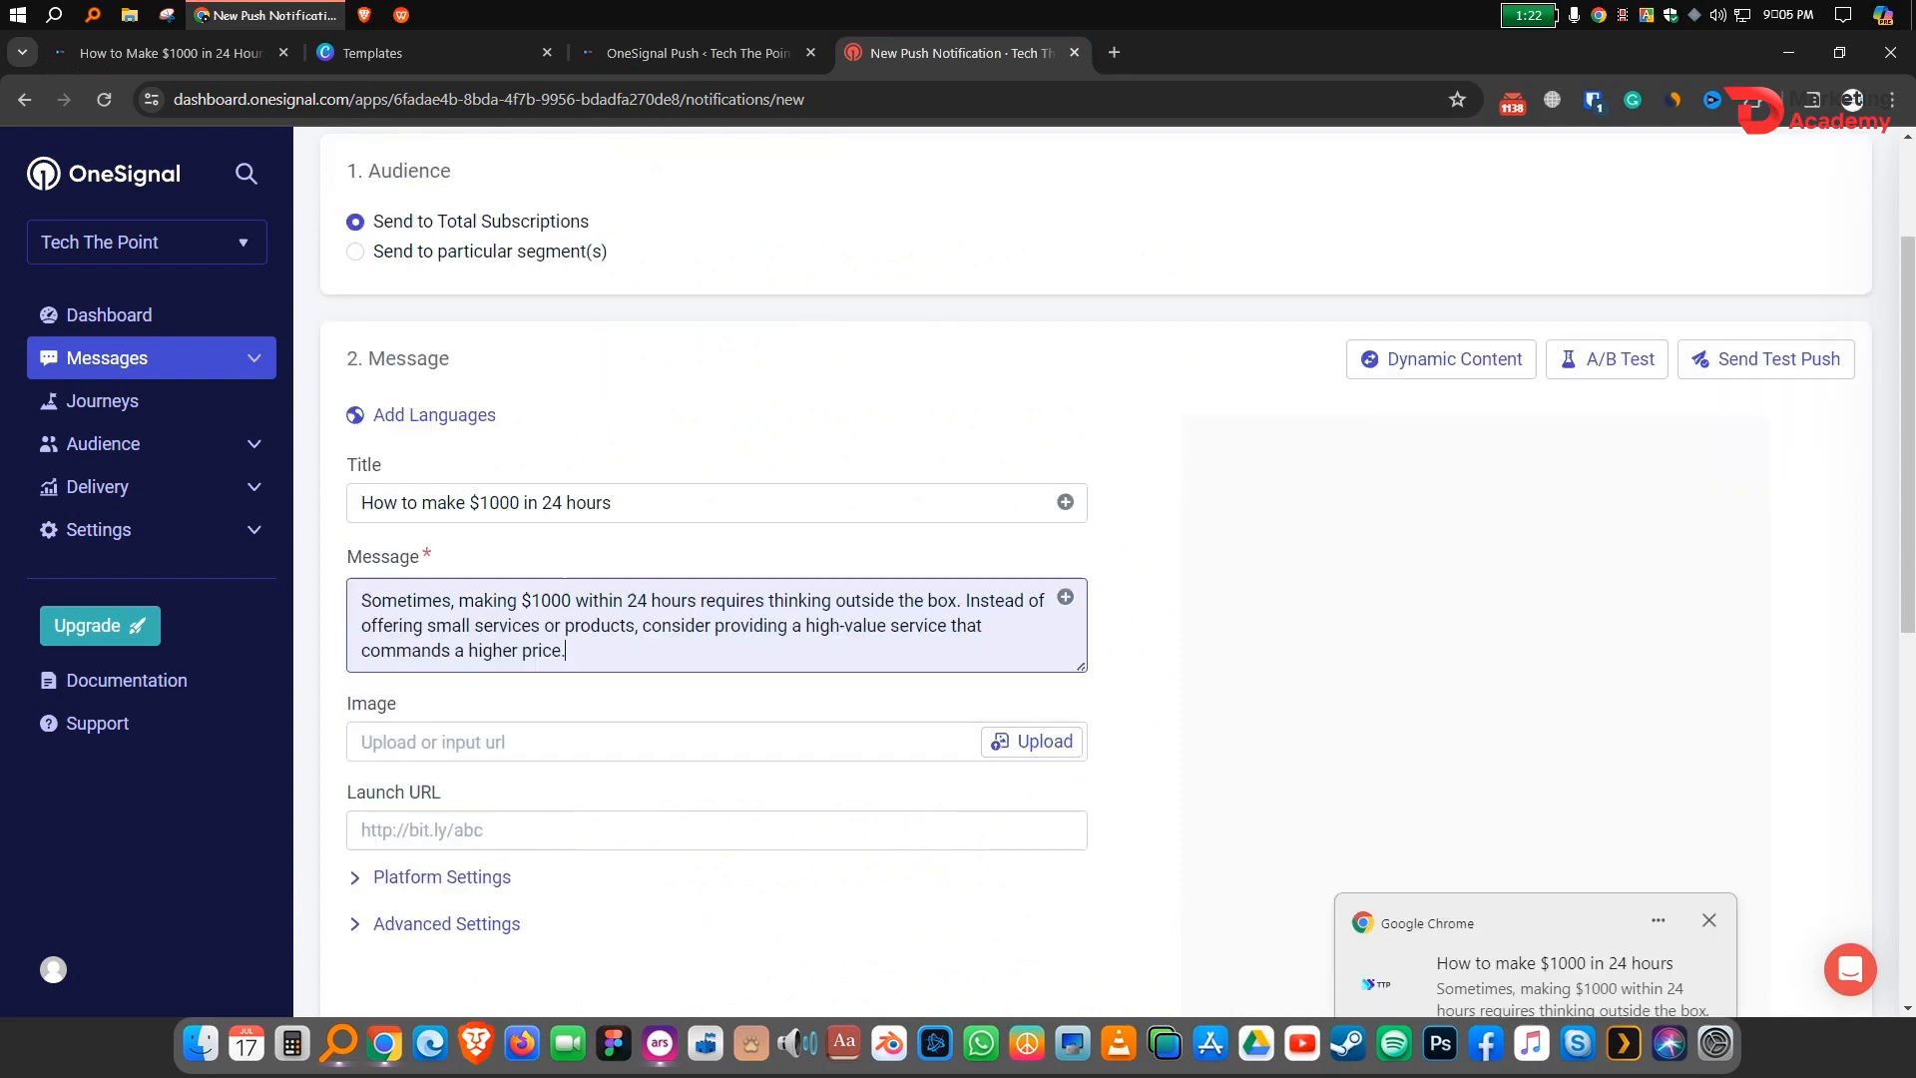
{"action": "left_click", "coordinate": [1033, 664]}
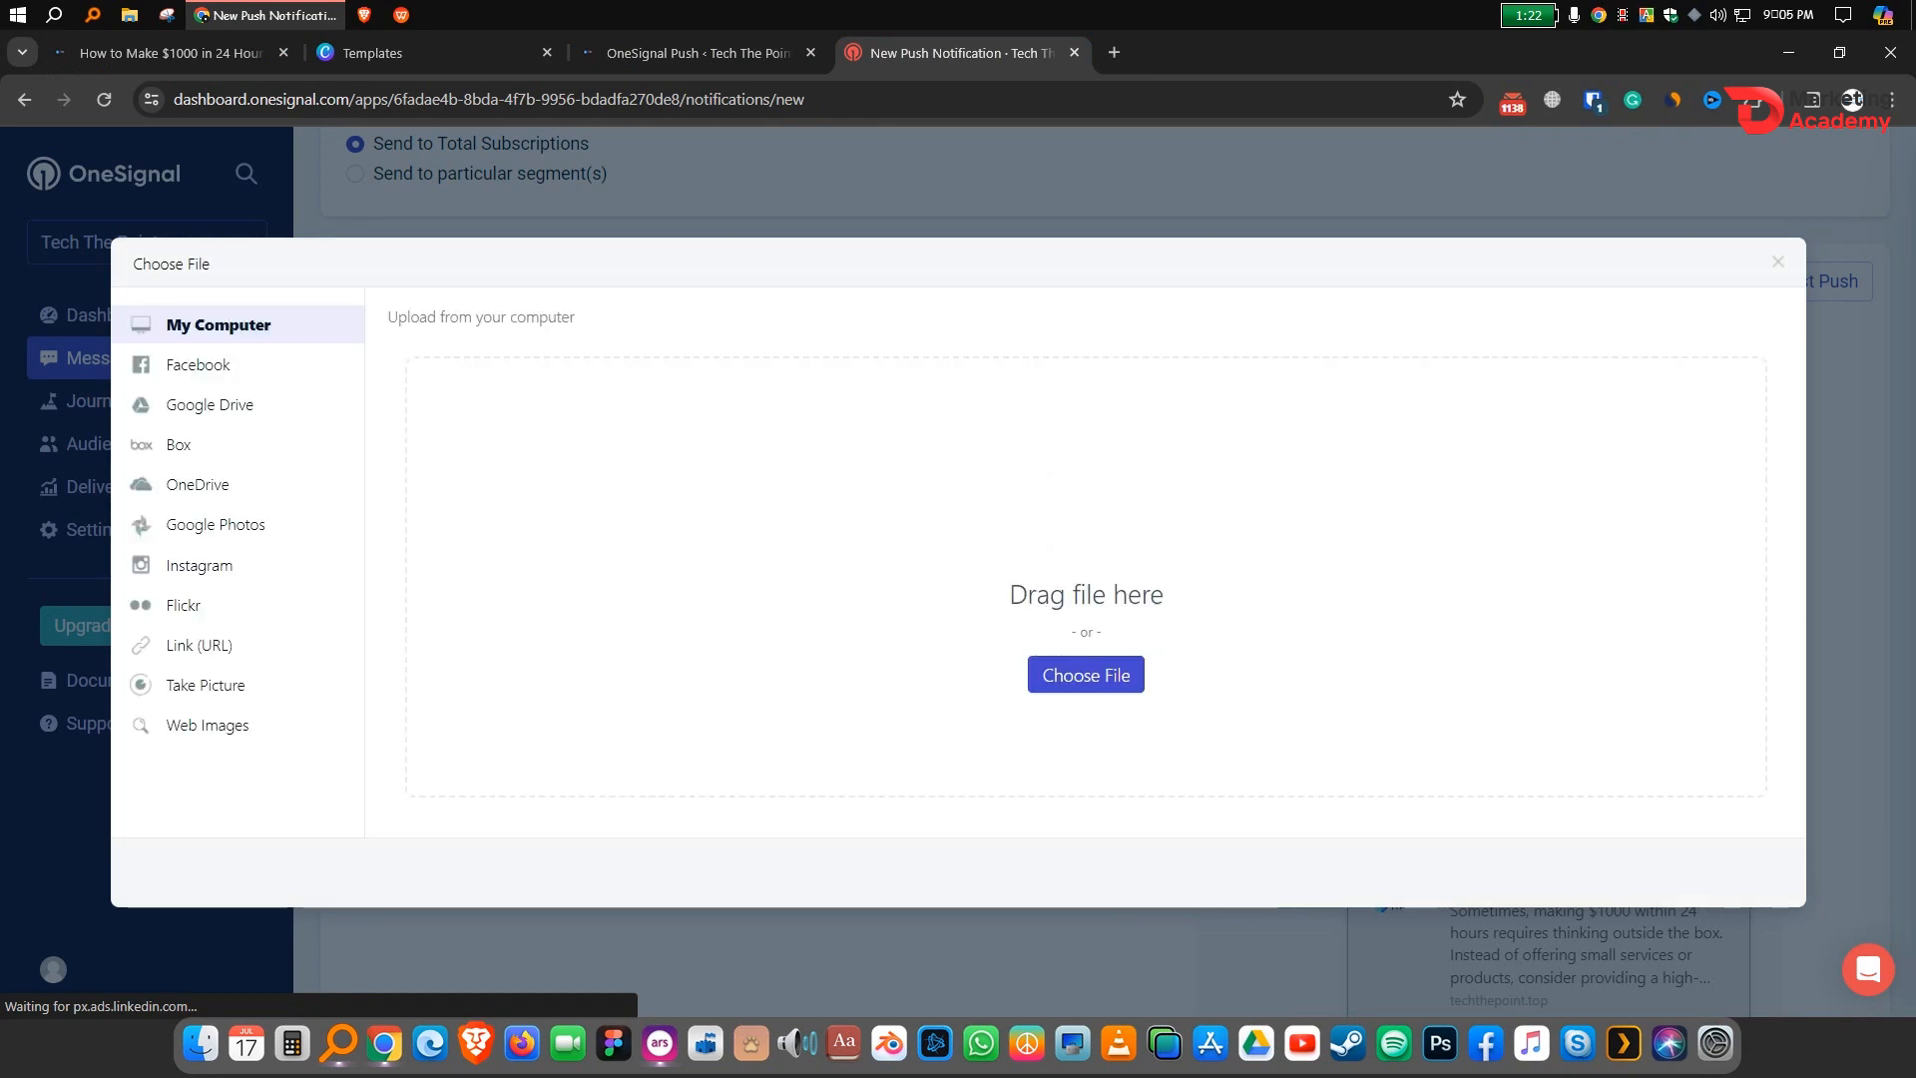
{"action": "left_click", "coordinate": [1087, 674]}
{"action": "scroll", "coordinate": [768, 514], "scroll_direction": "down", "scroll_amount": 3}
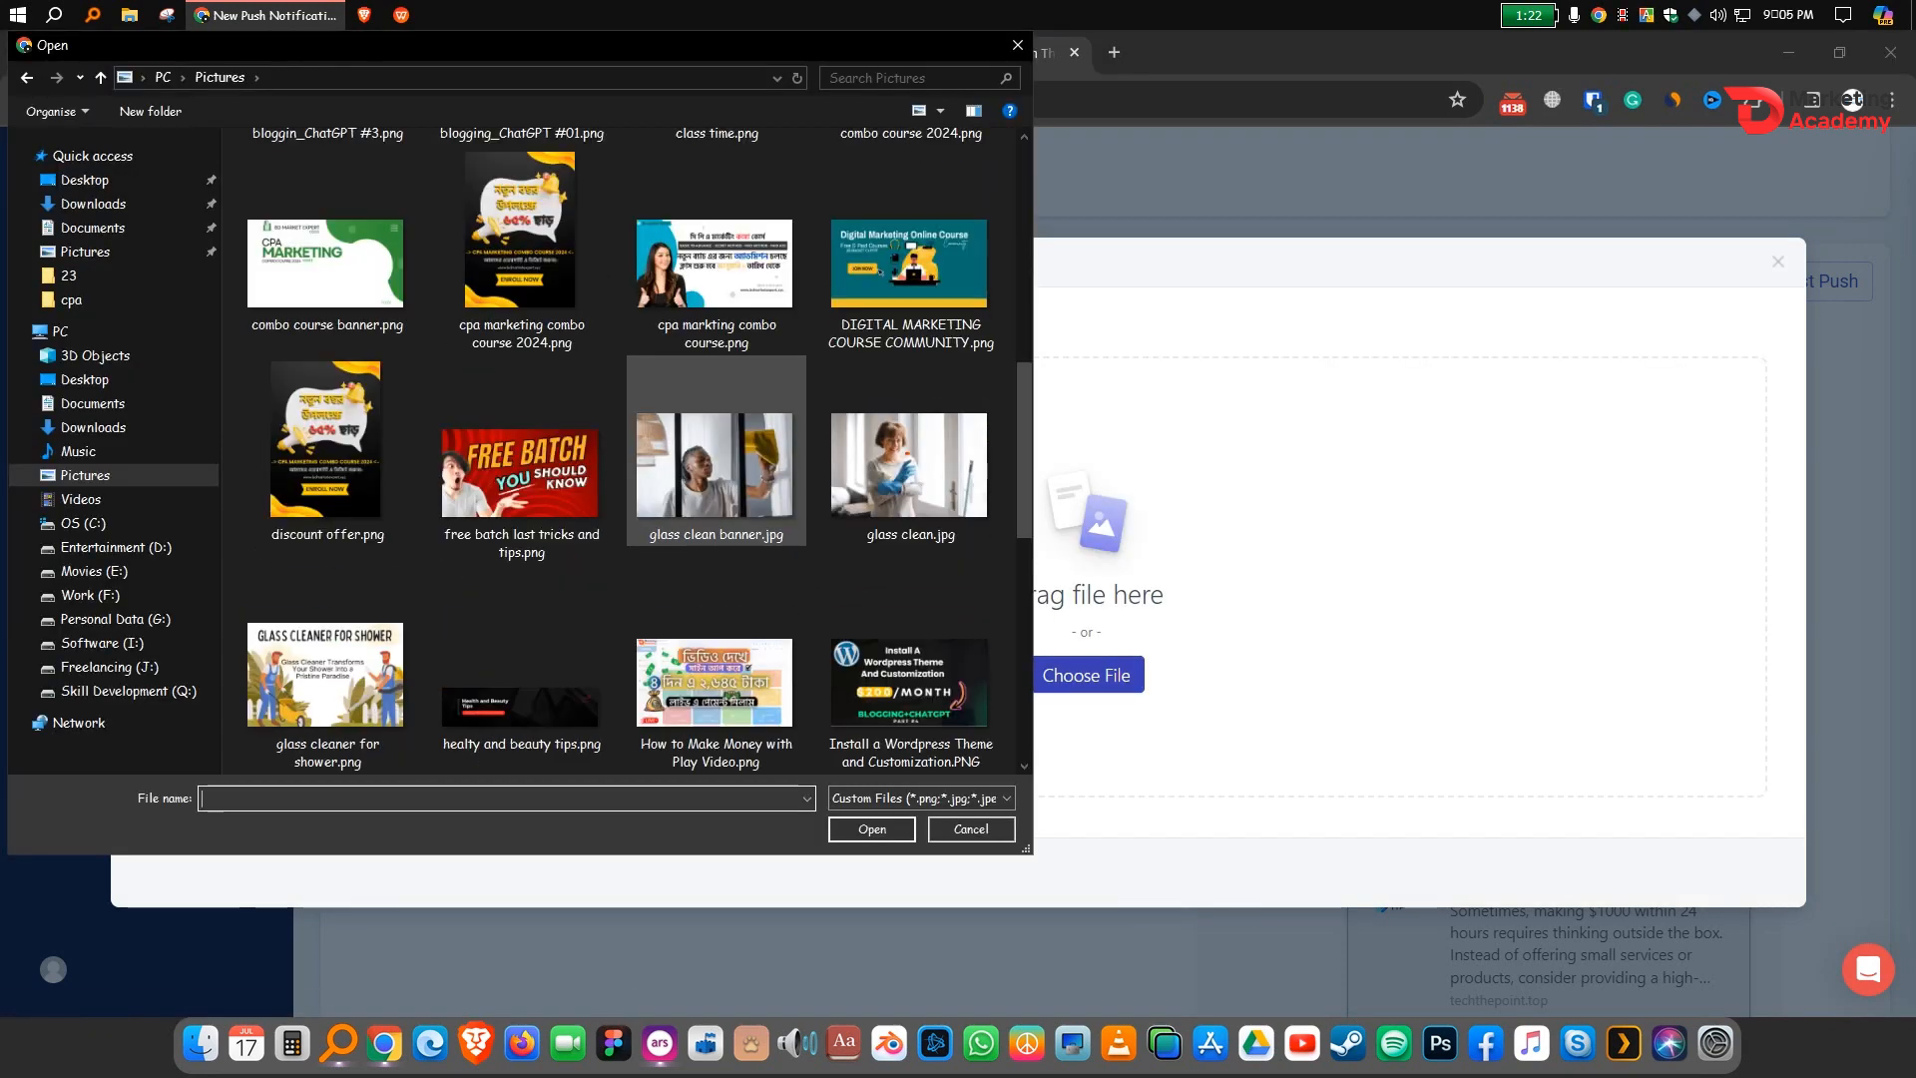
{"action": "scroll", "coordinate": [768, 514], "scroll_direction": "down", "scroll_amount": 10}
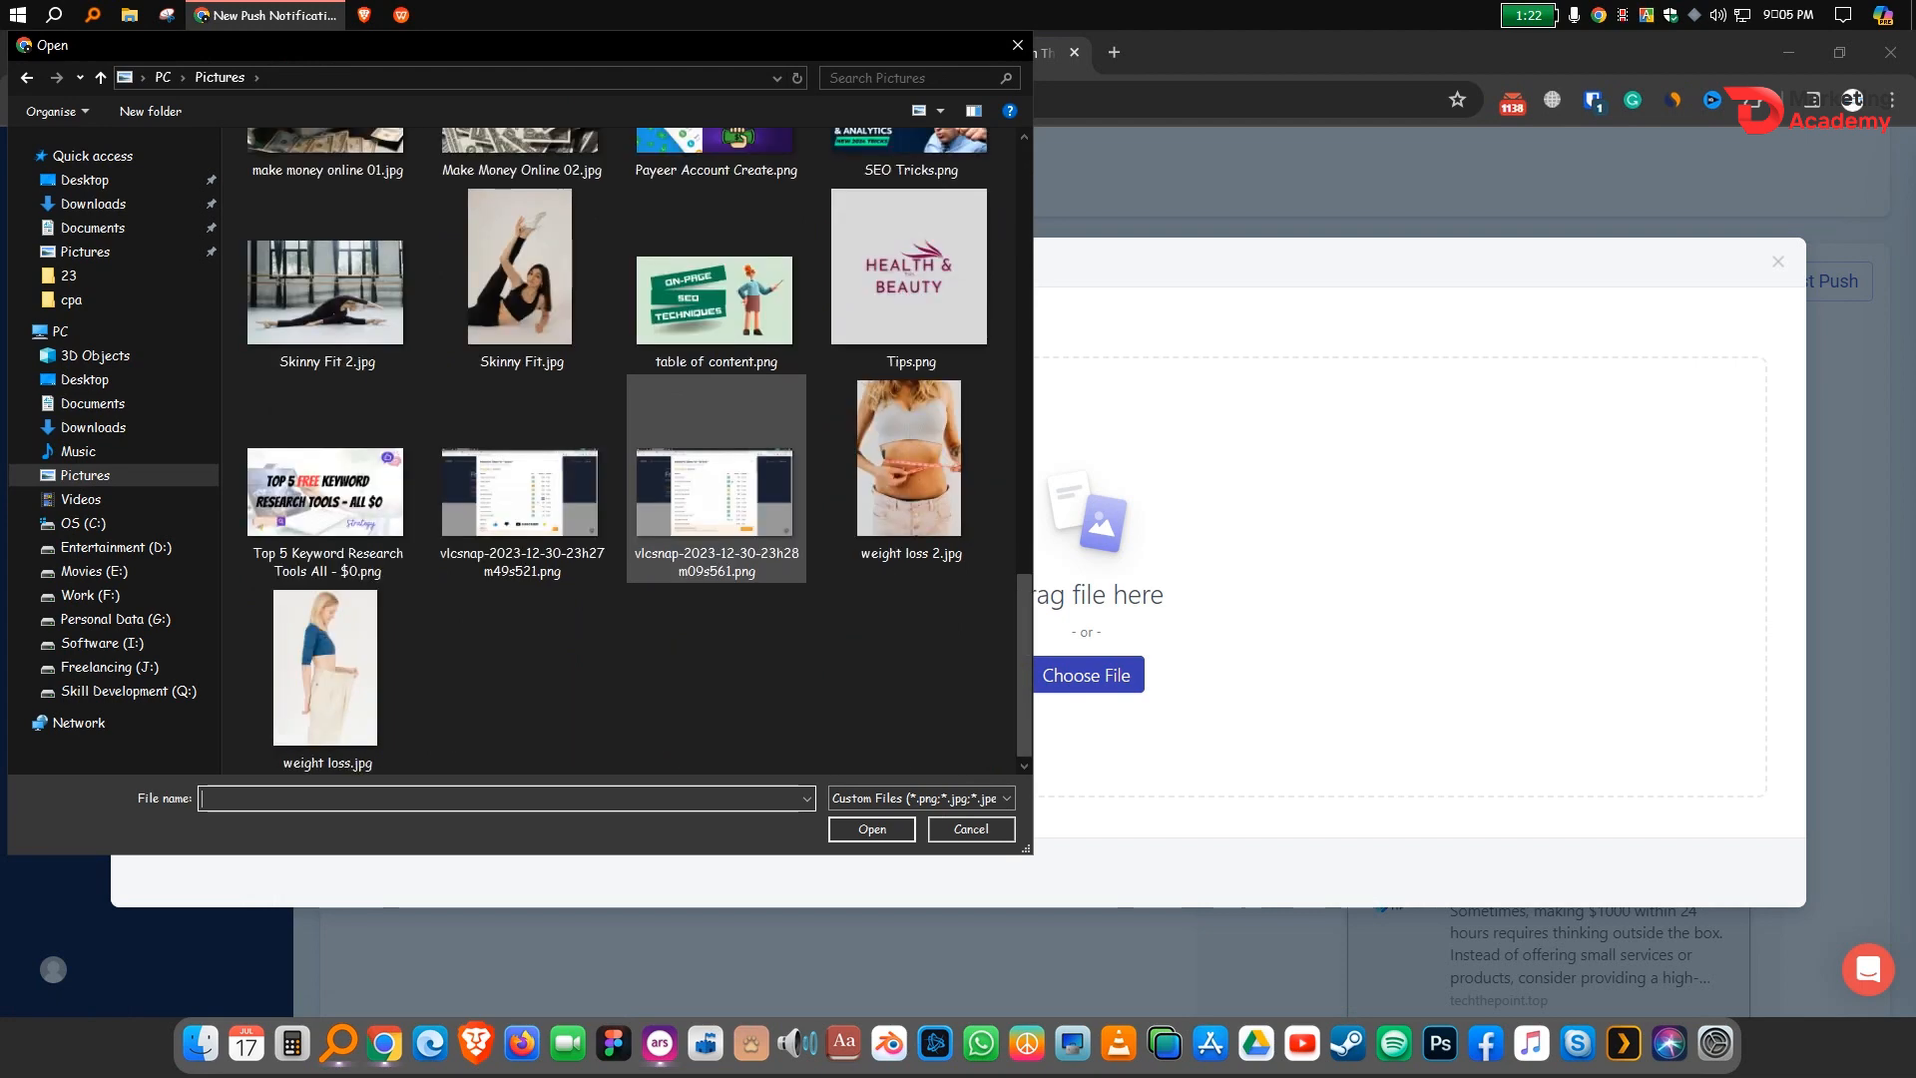
{"action": "scroll", "coordinate": [717, 479], "scroll_direction": "up", "scroll_amount": 12}
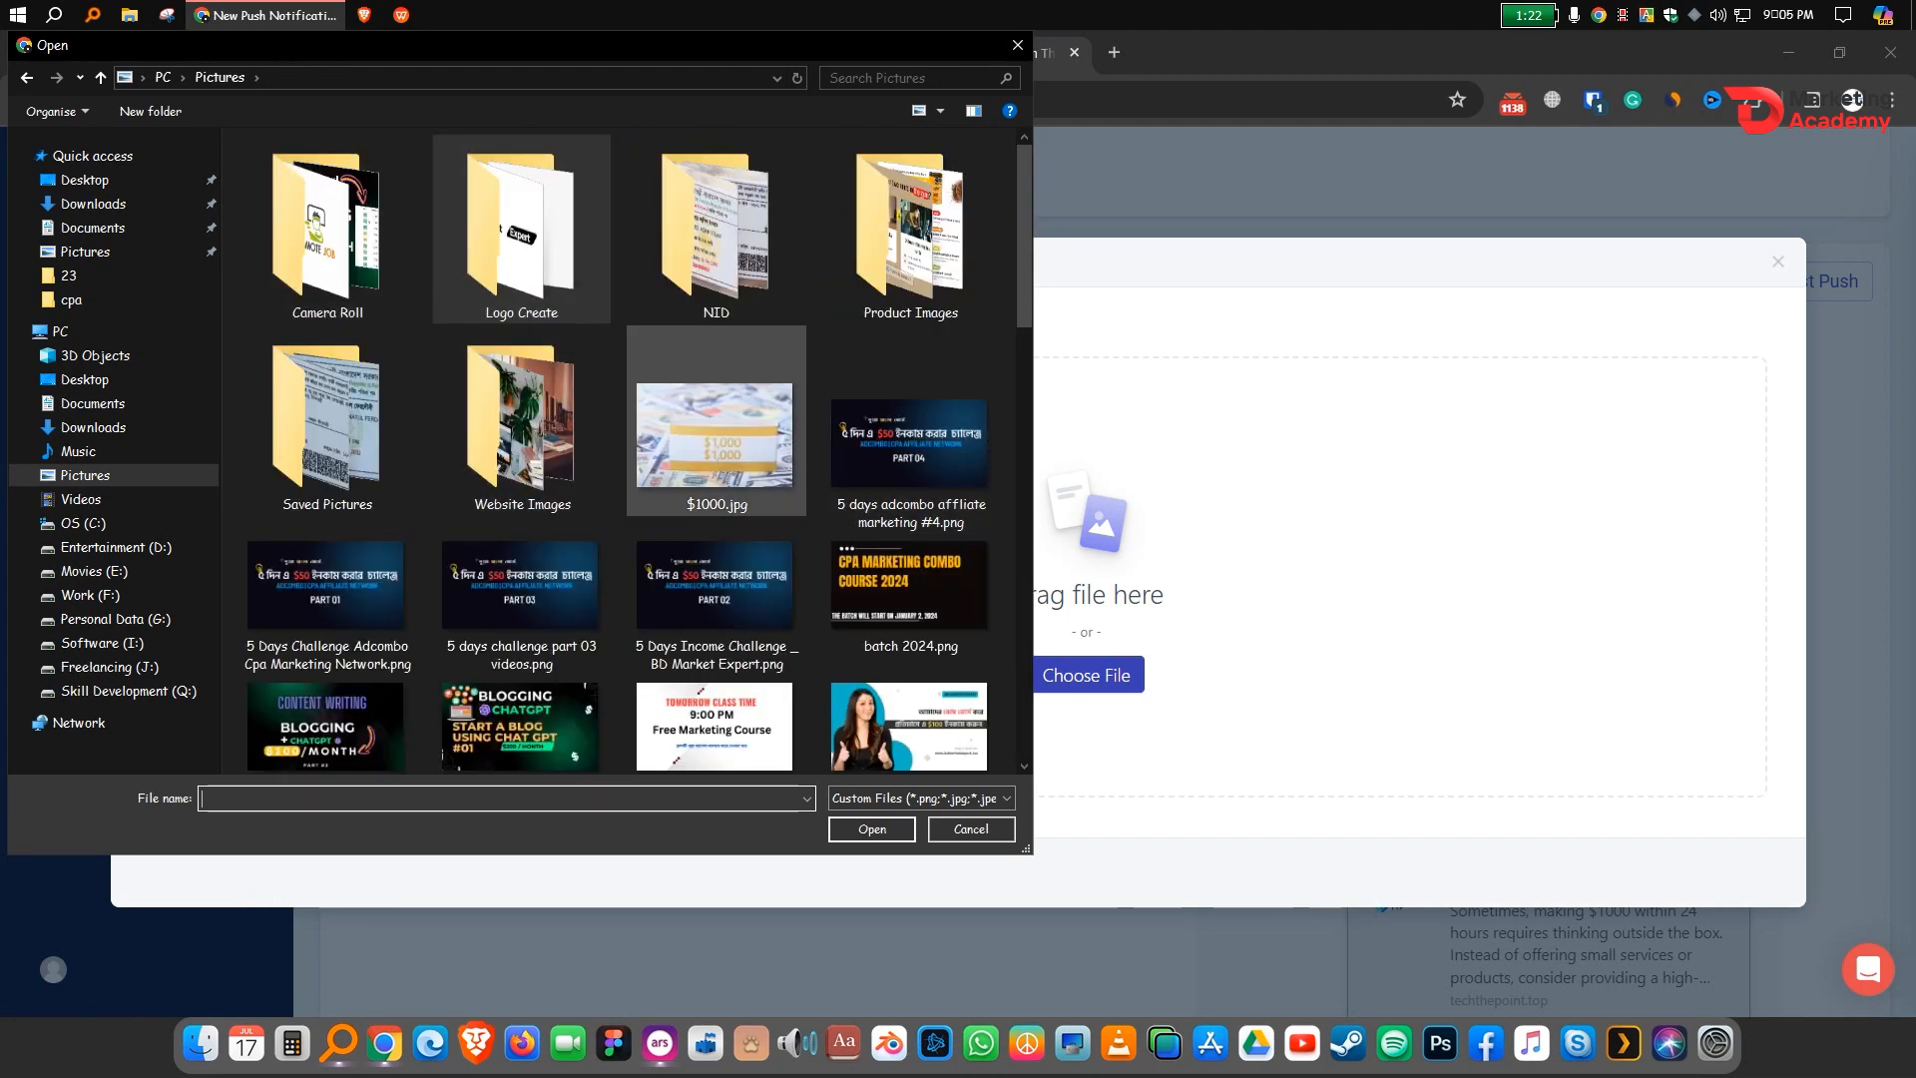
{"action": "double_click", "coordinate": [717, 439]}
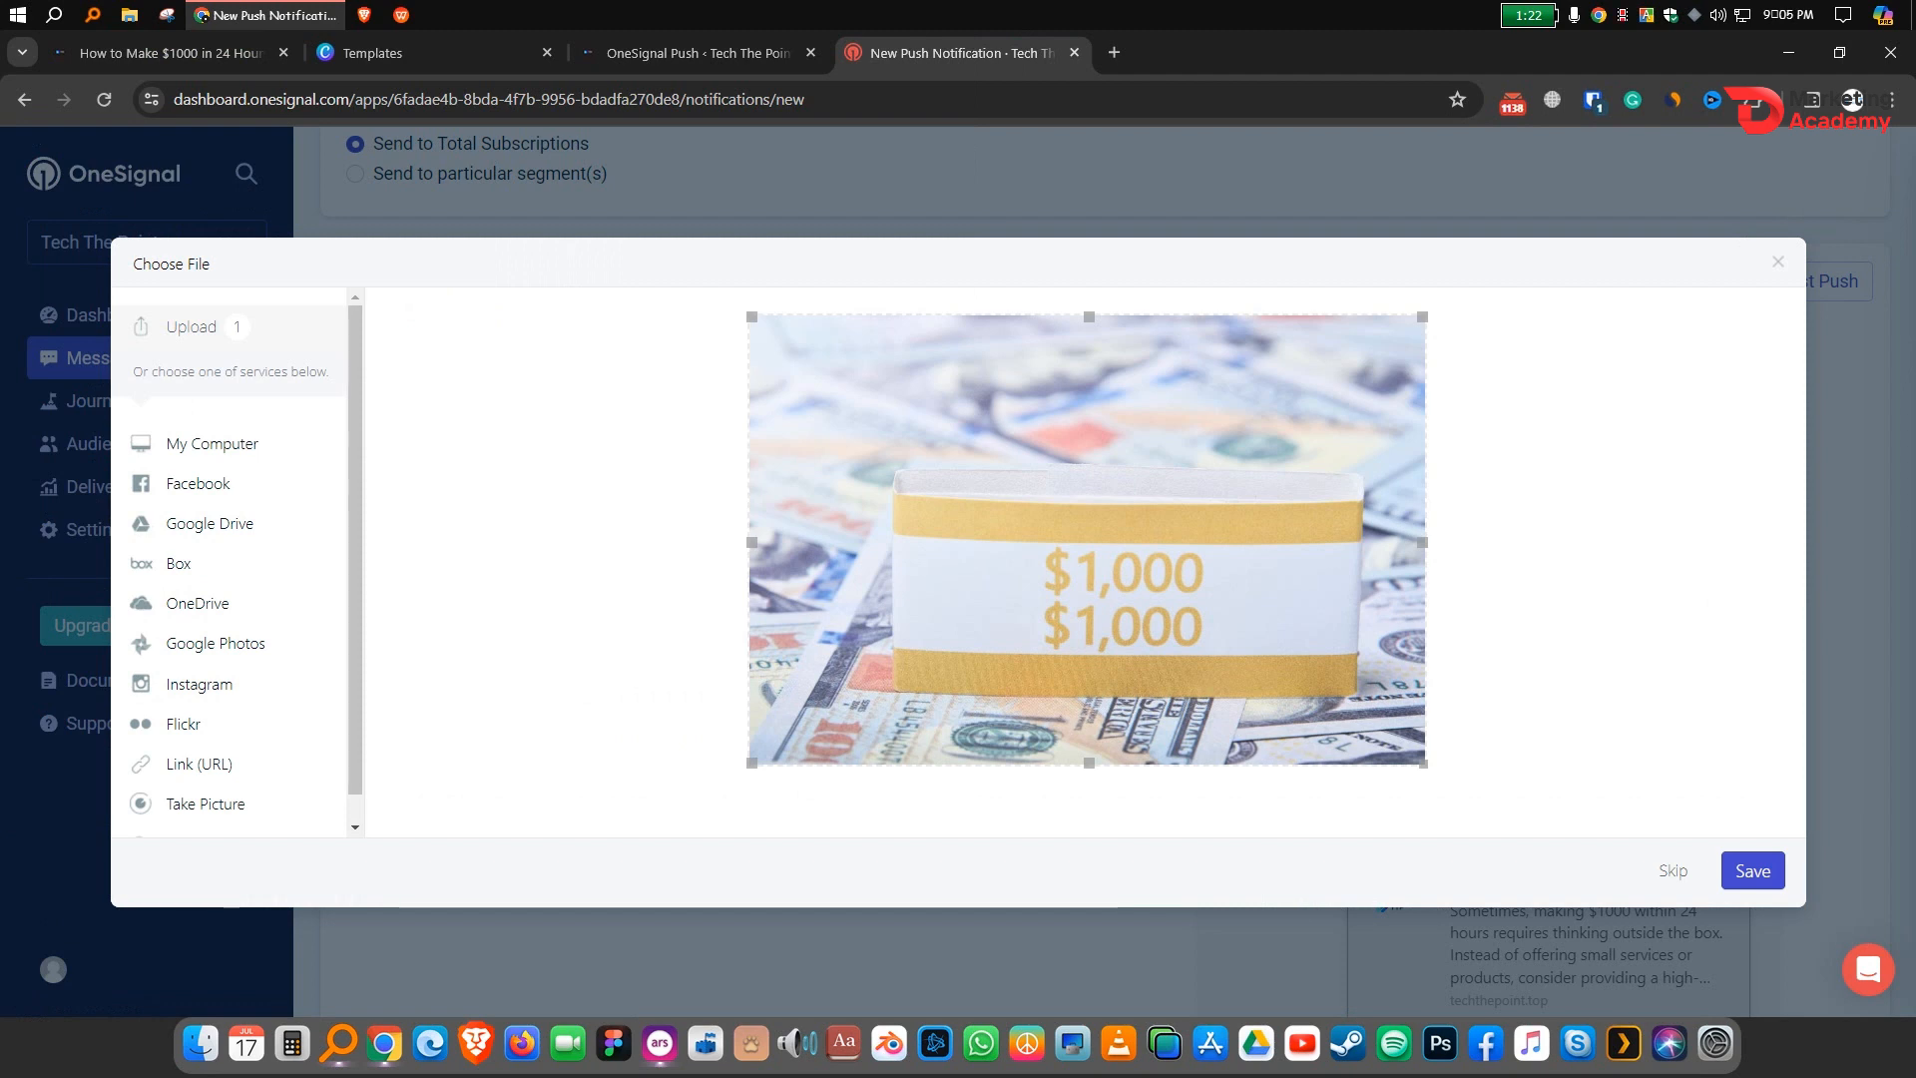
{"action": "left_click", "coordinate": [1752, 870]}
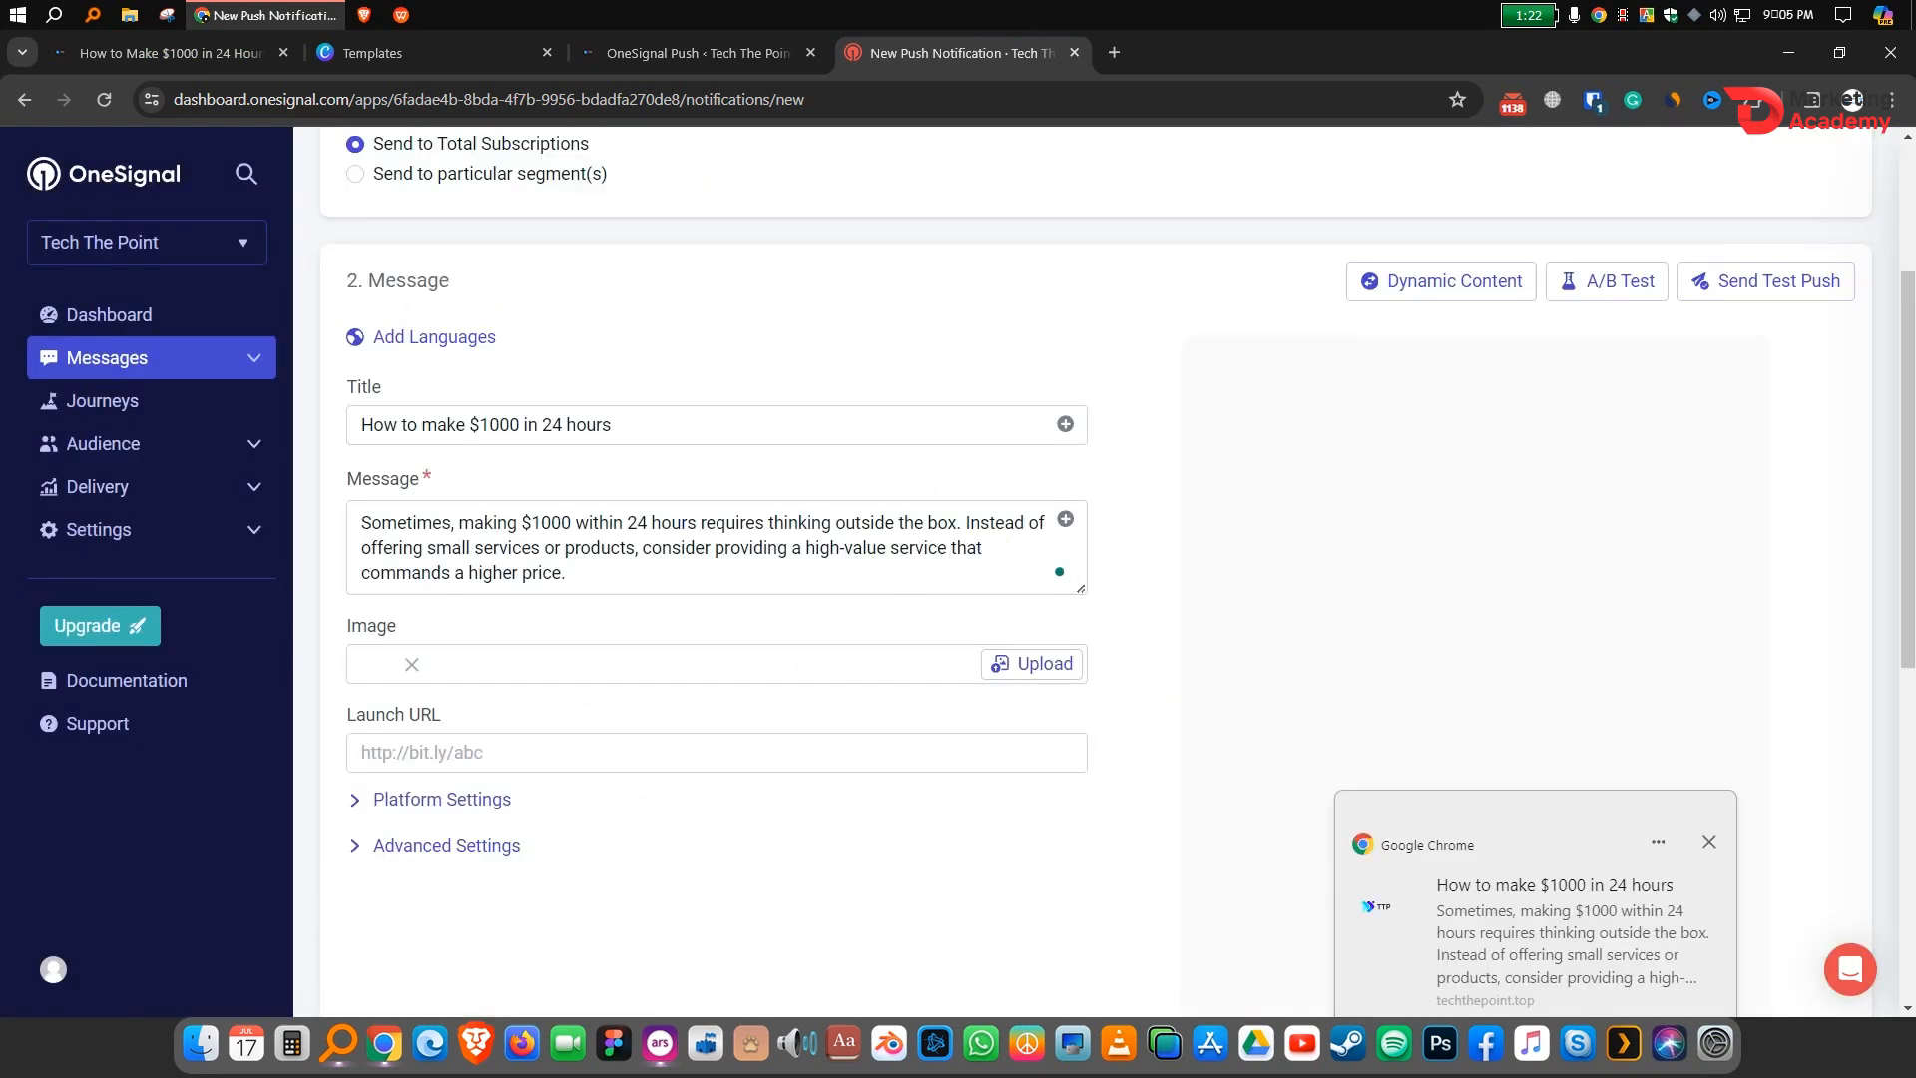
{"action": "left_click", "coordinate": [716, 752]}
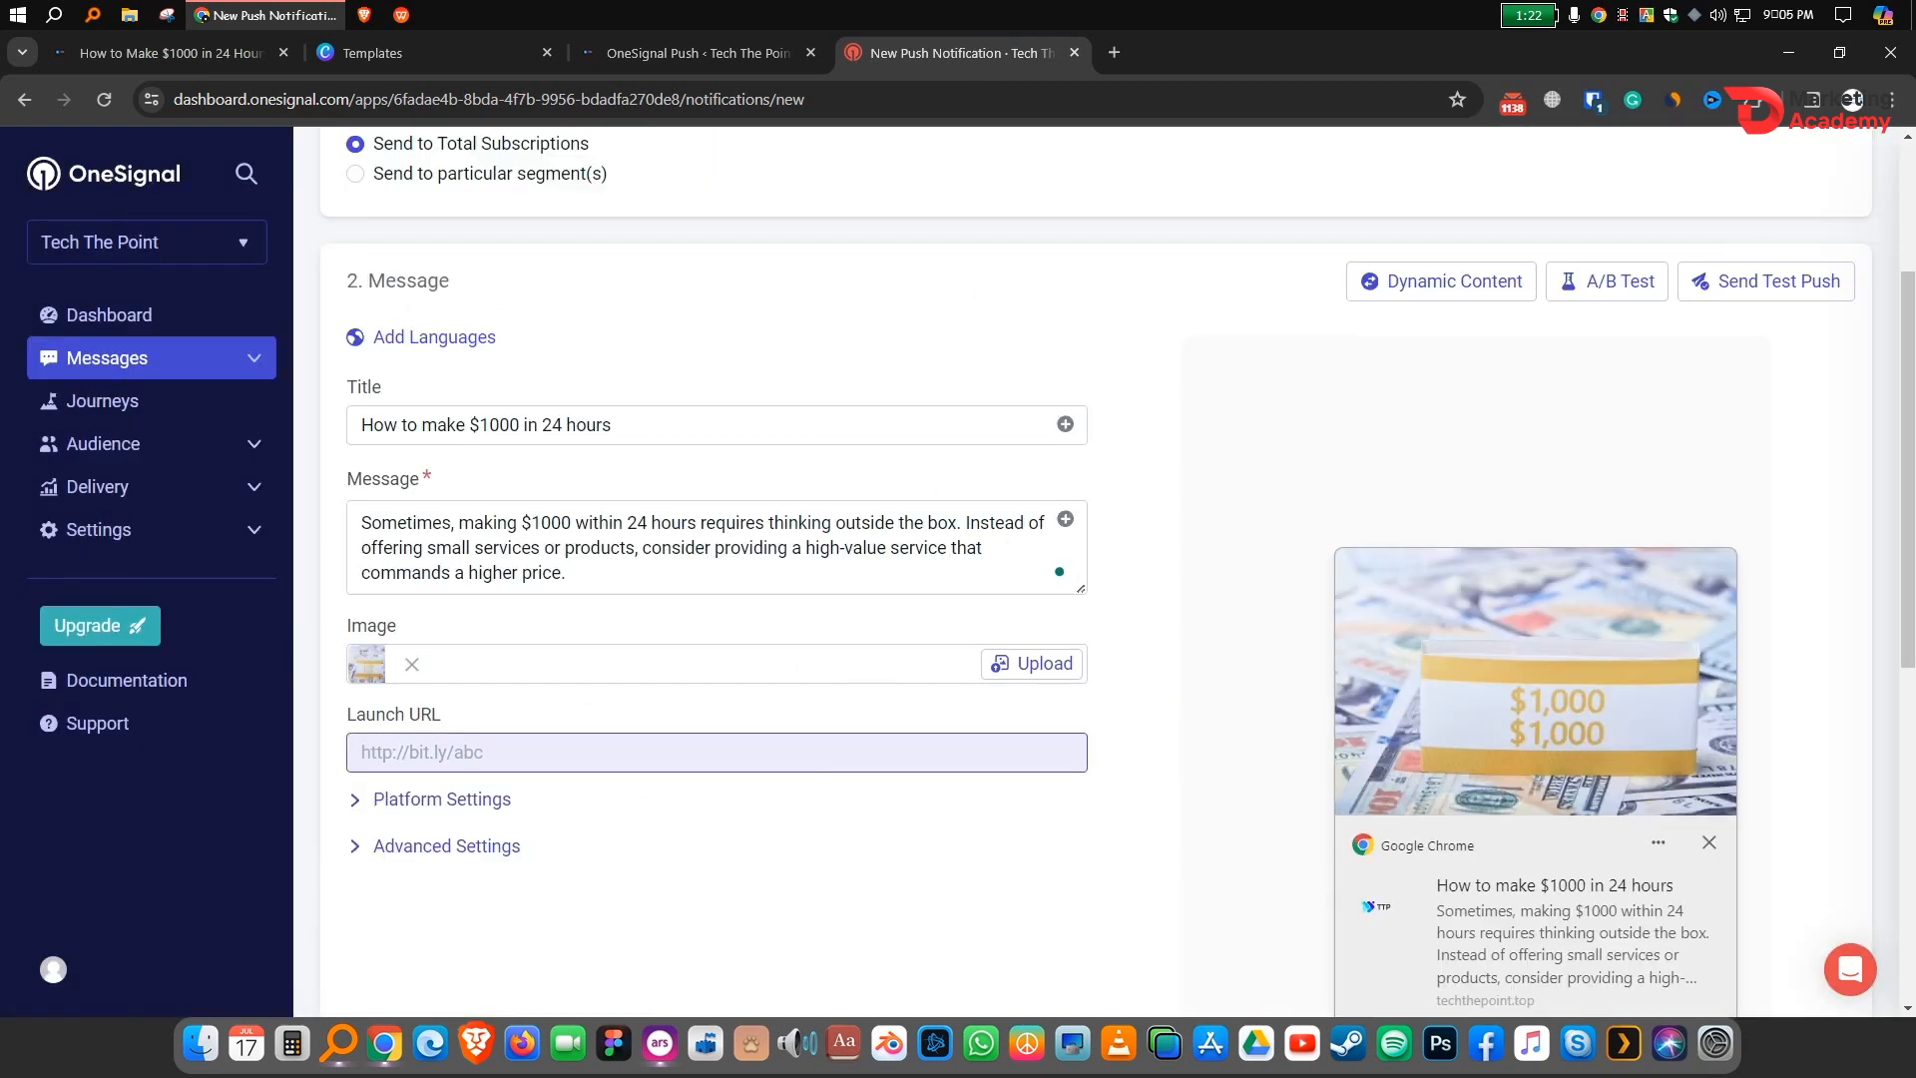
{"action": "left_click", "coordinate": [698, 52]}
{"action": "left_click", "coordinate": [169, 52]}
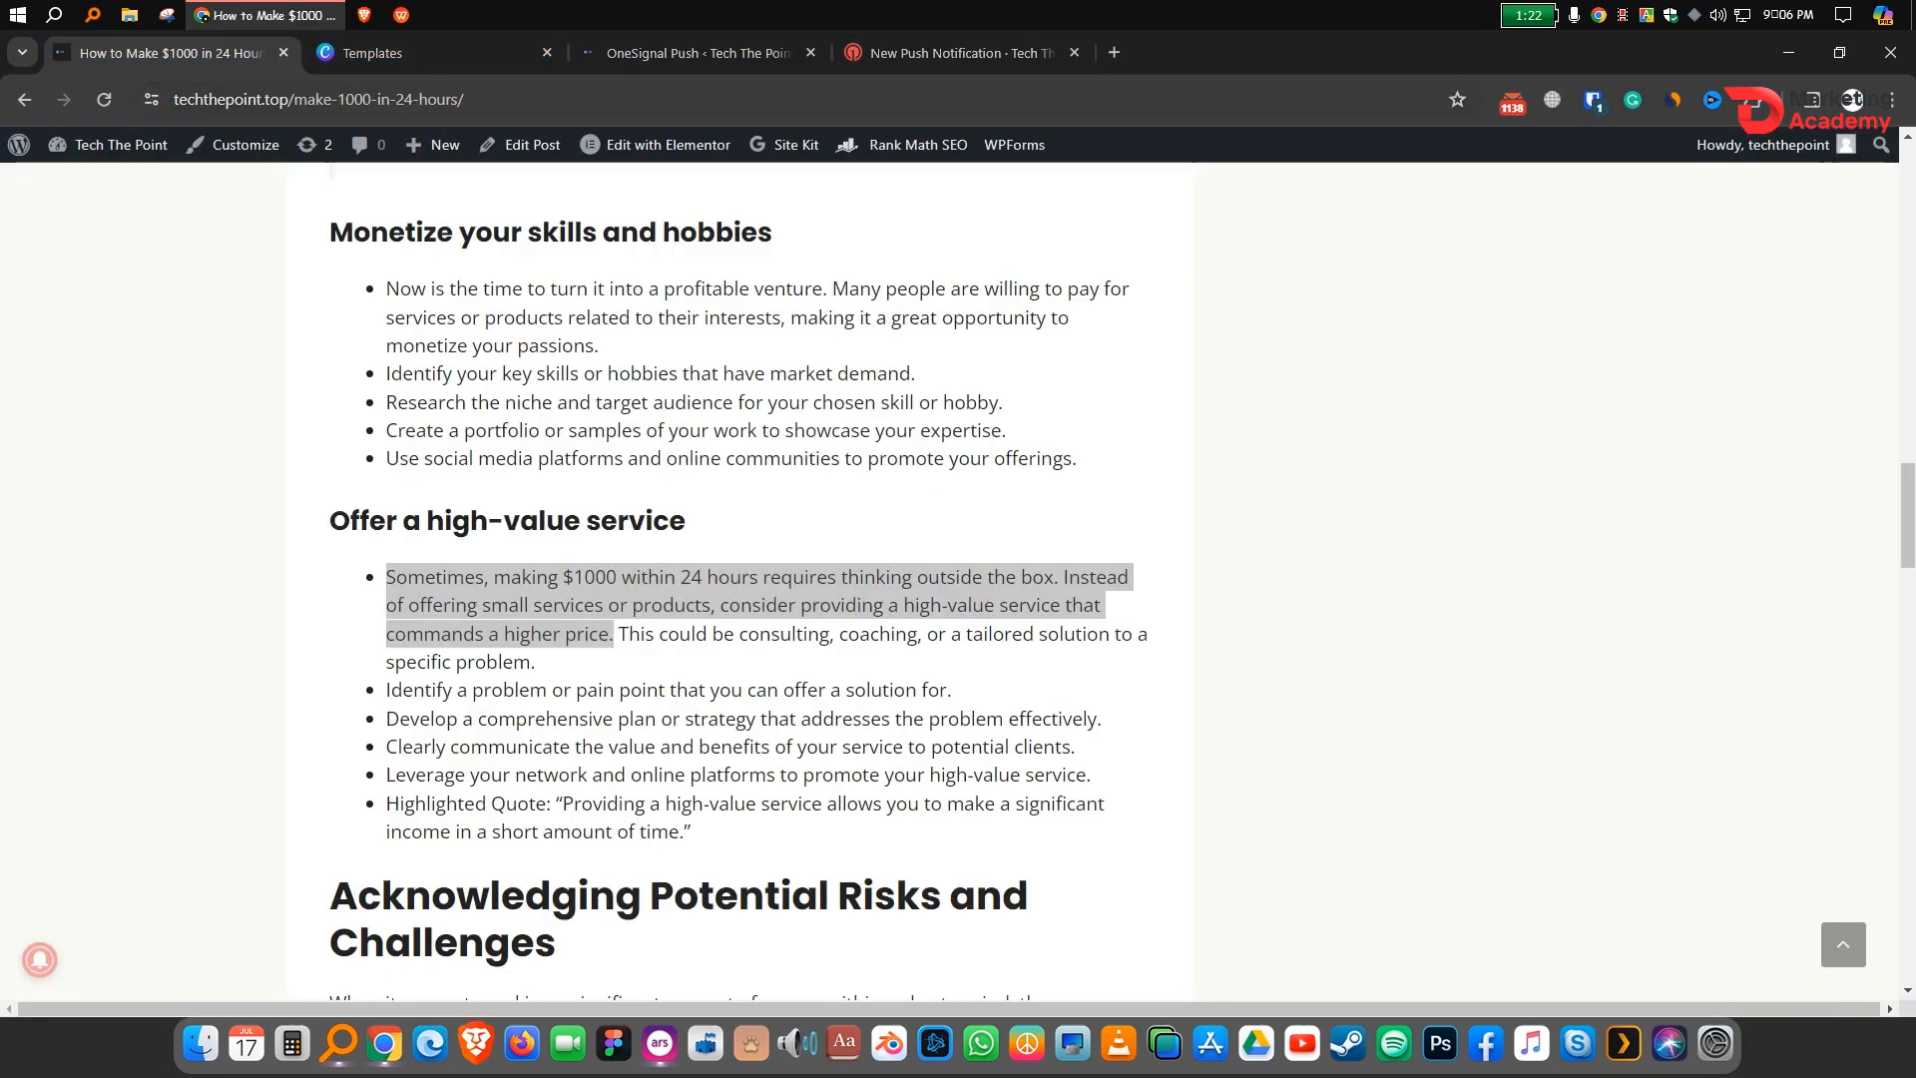
{"action": "key", "text": "ctrl+l"}
{"action": "key", "text": "ctrl+c"}
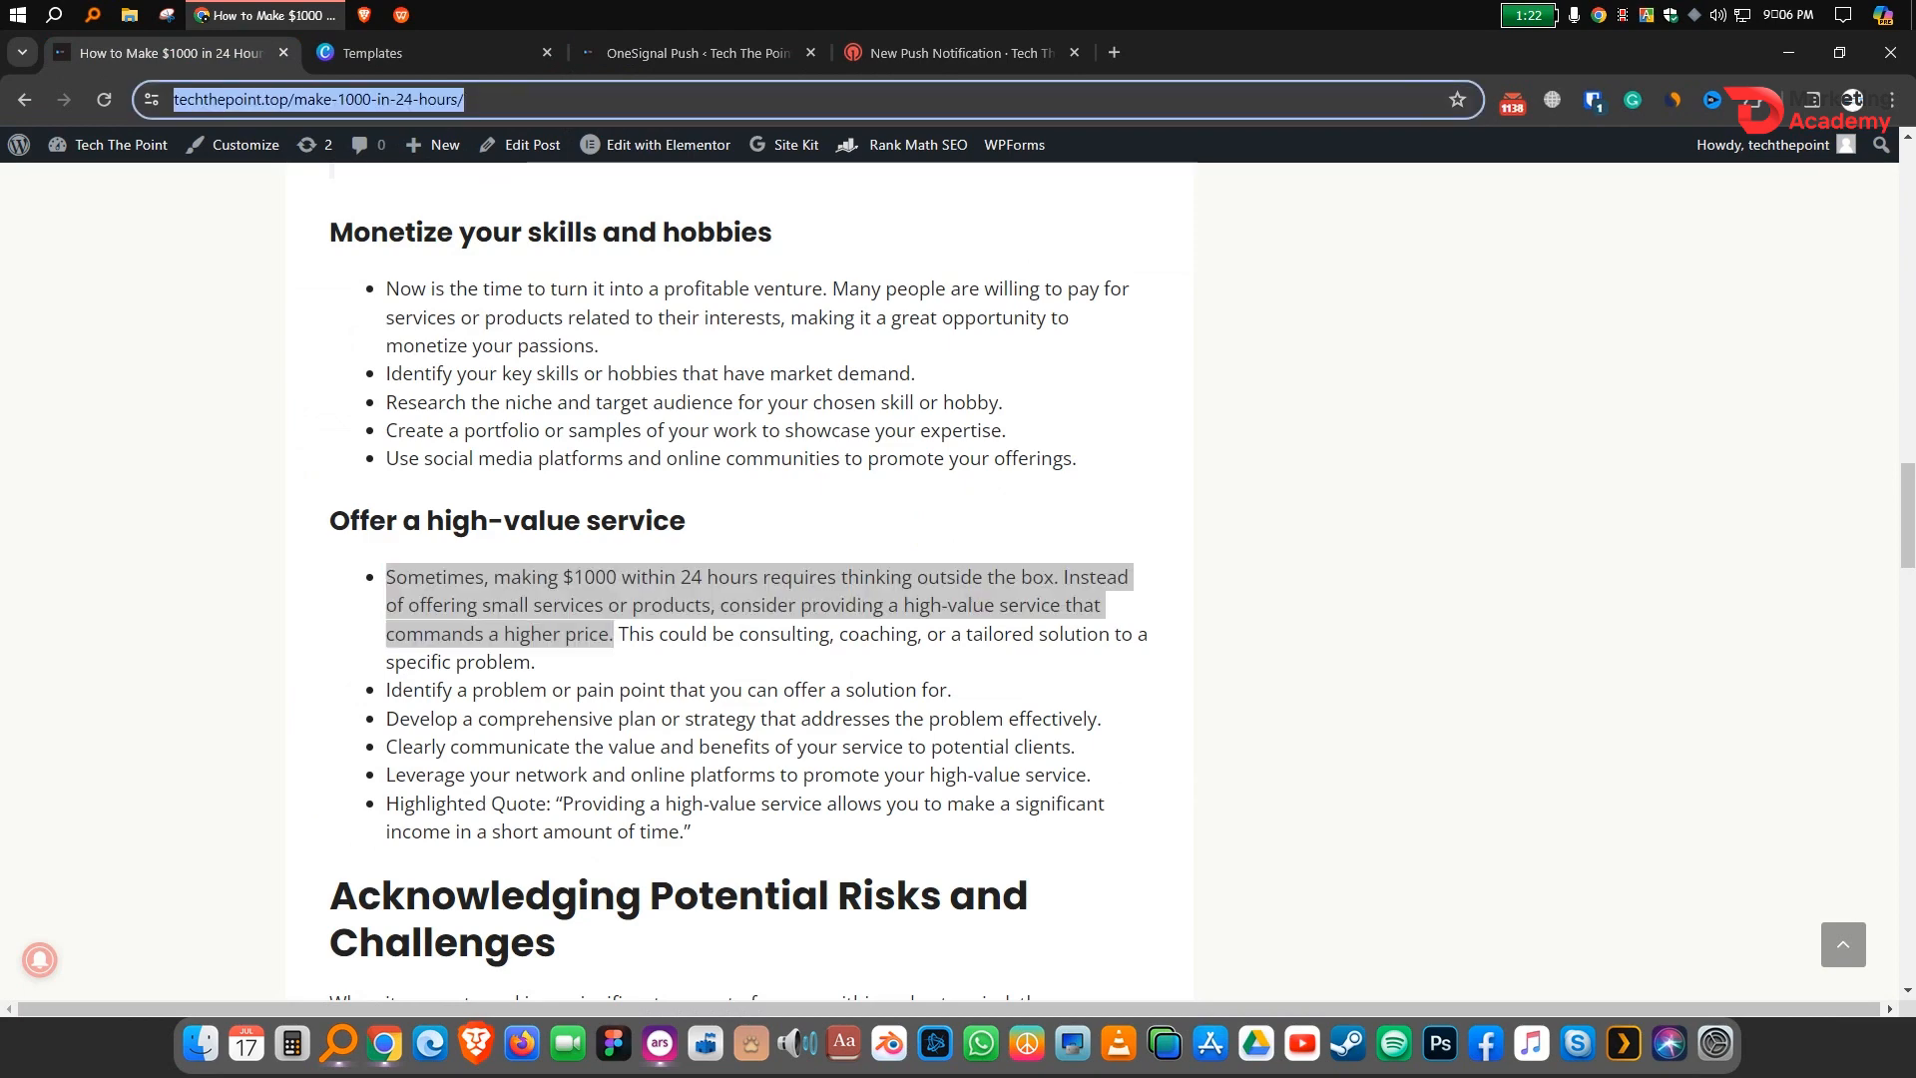
{"action": "key", "text": "ctrl+4"}
{"action": "key", "text": "ctrl+v"}
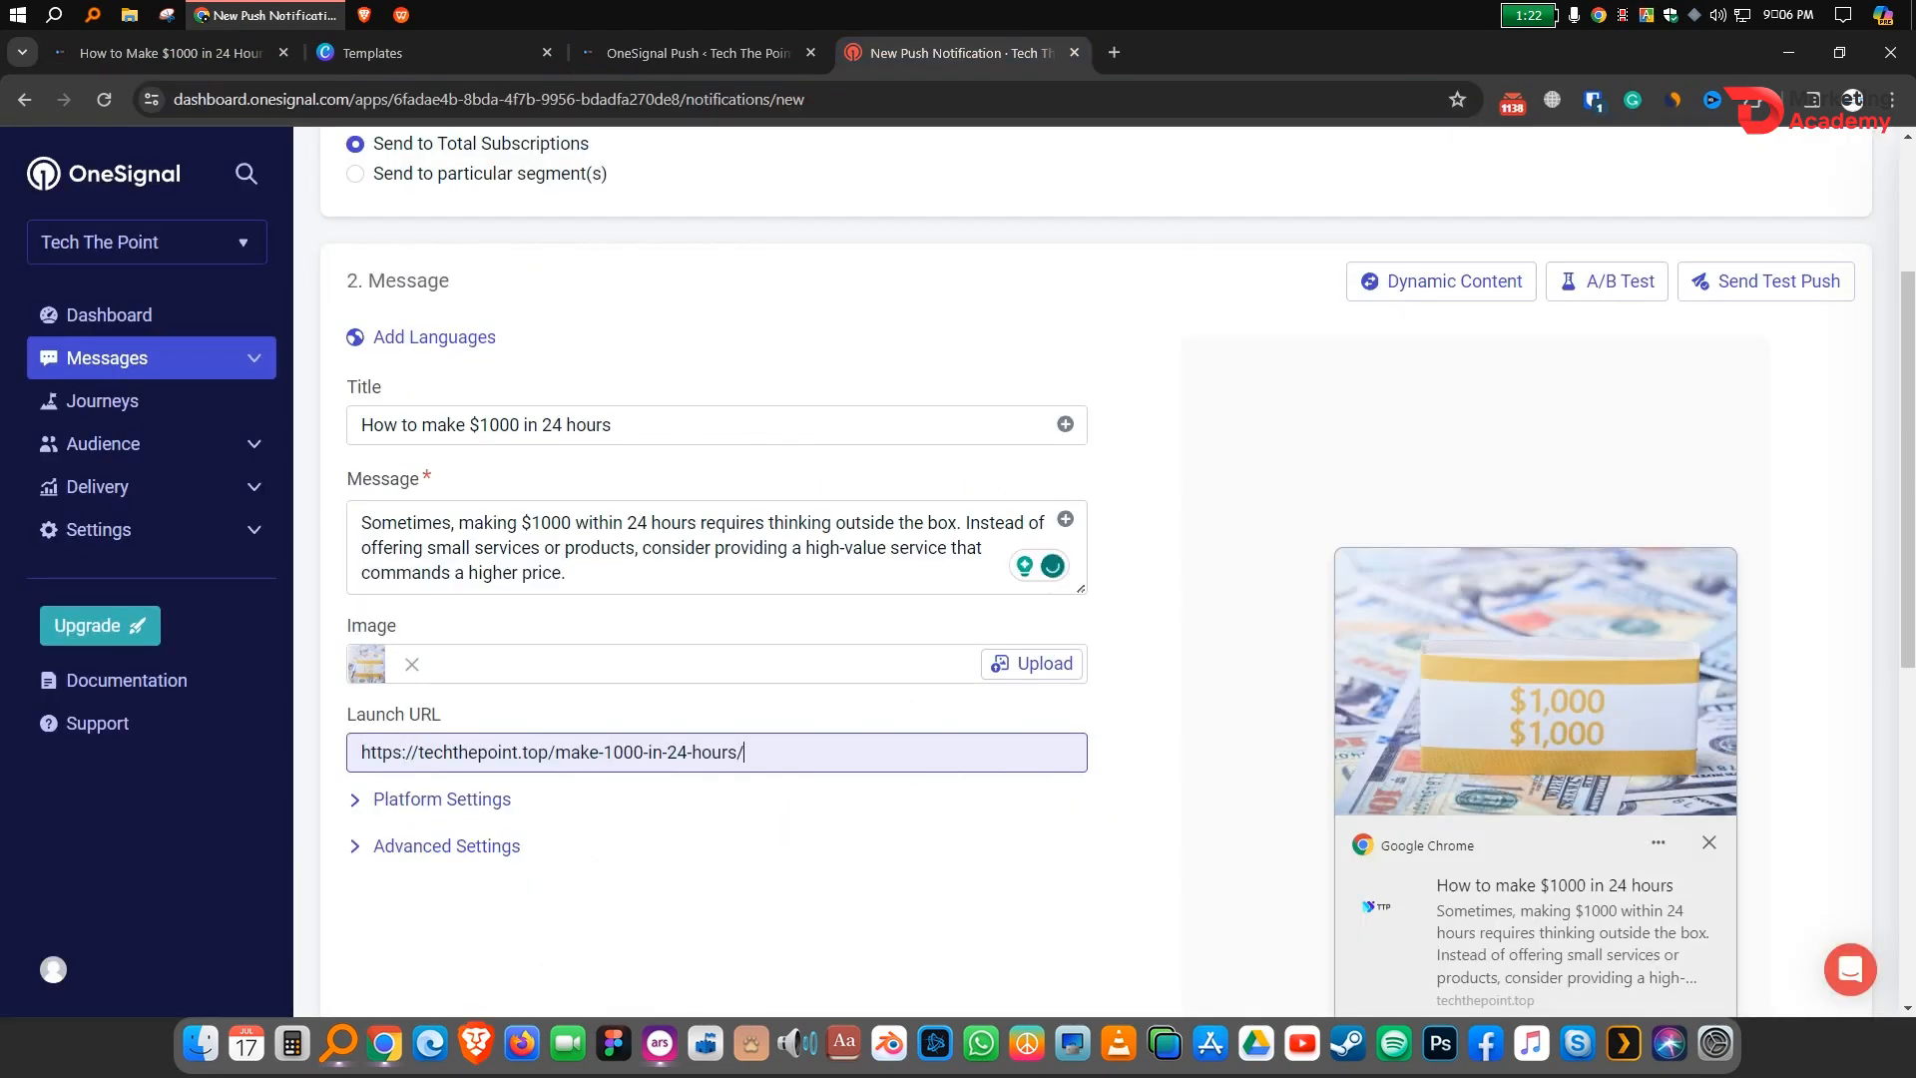
Step: Expand the notification's platform settings and examine the Google Chrome, Apple Web, Edge and Mozilla Firefox options and the delivery schedule
{"action": "key", "text": "Tab"}
{"action": "key", "text": "Return"}
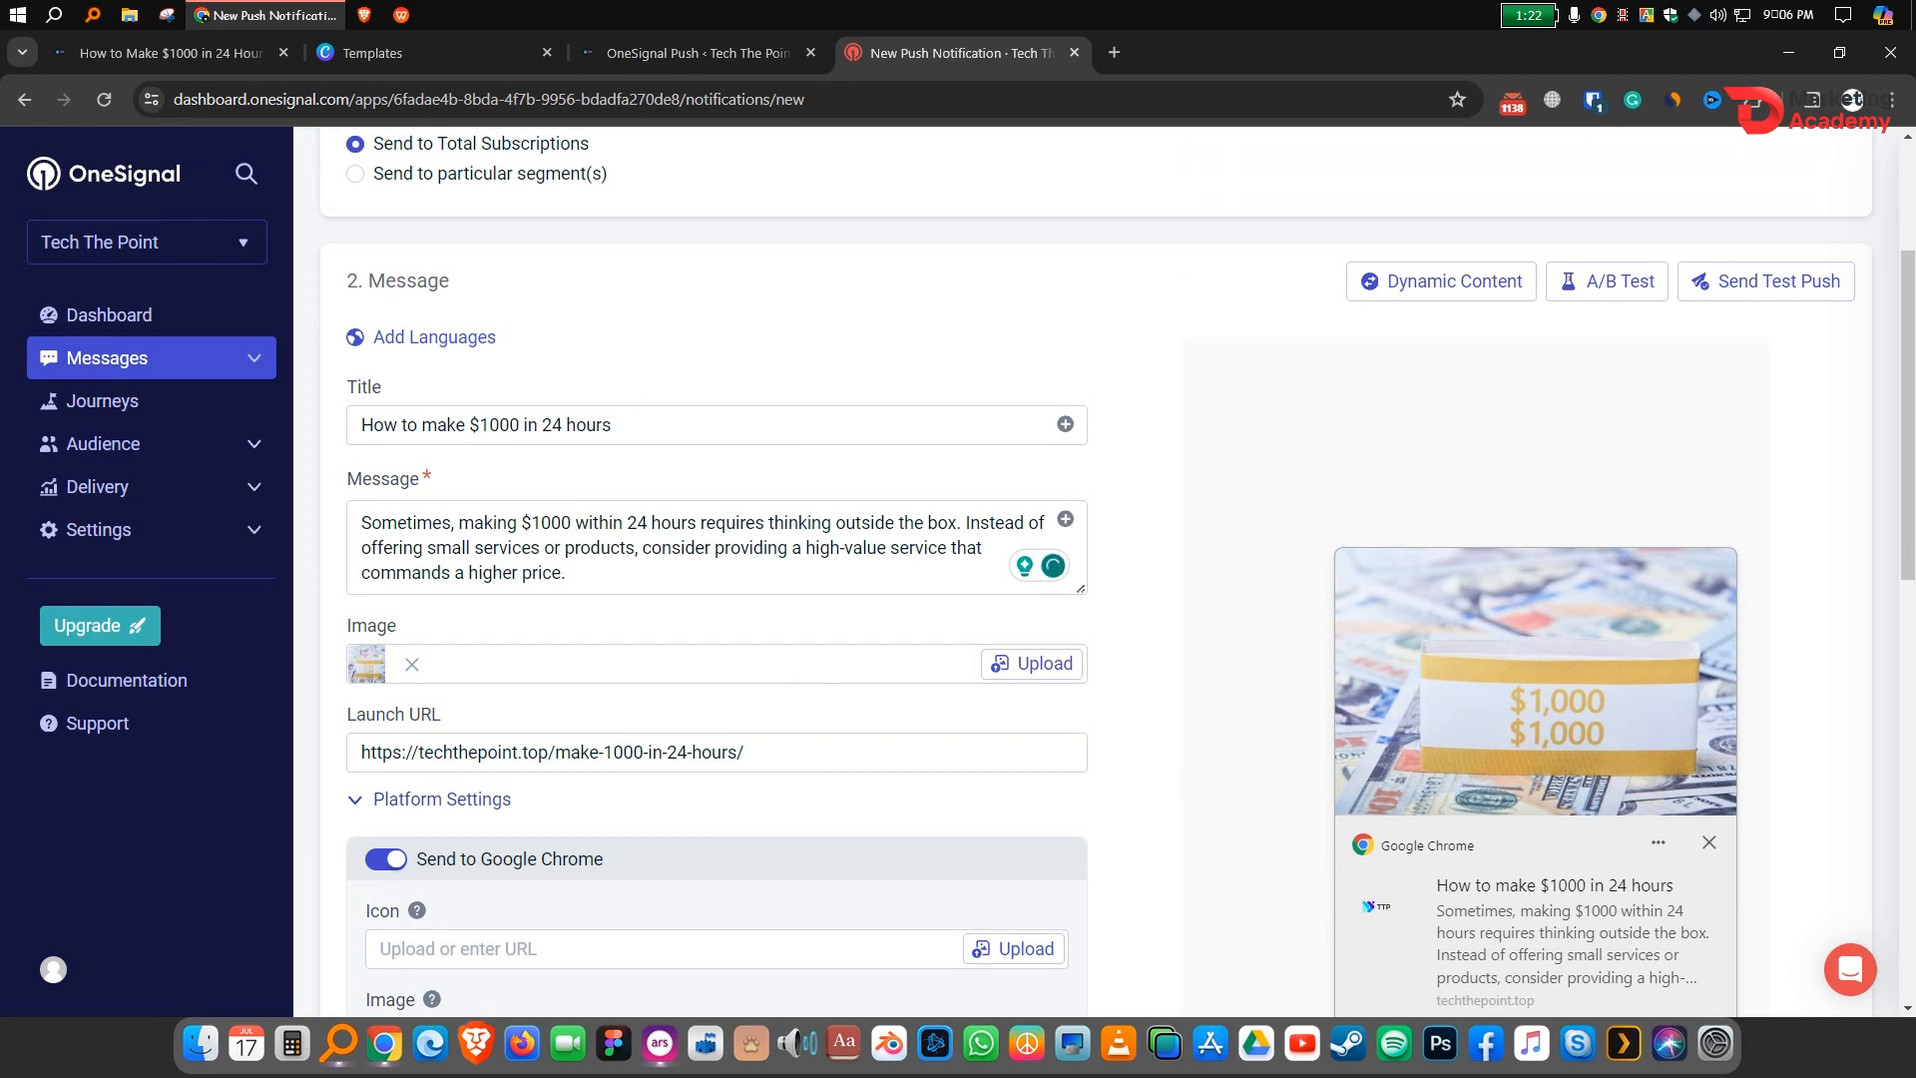
{"action": "scroll", "coordinate": [1129, 573], "scroll_direction": "down", "scroll_amount": 2}
{"action": "scroll", "coordinate": [1129, 573], "scroll_direction": "down", "scroll_amount": 2}
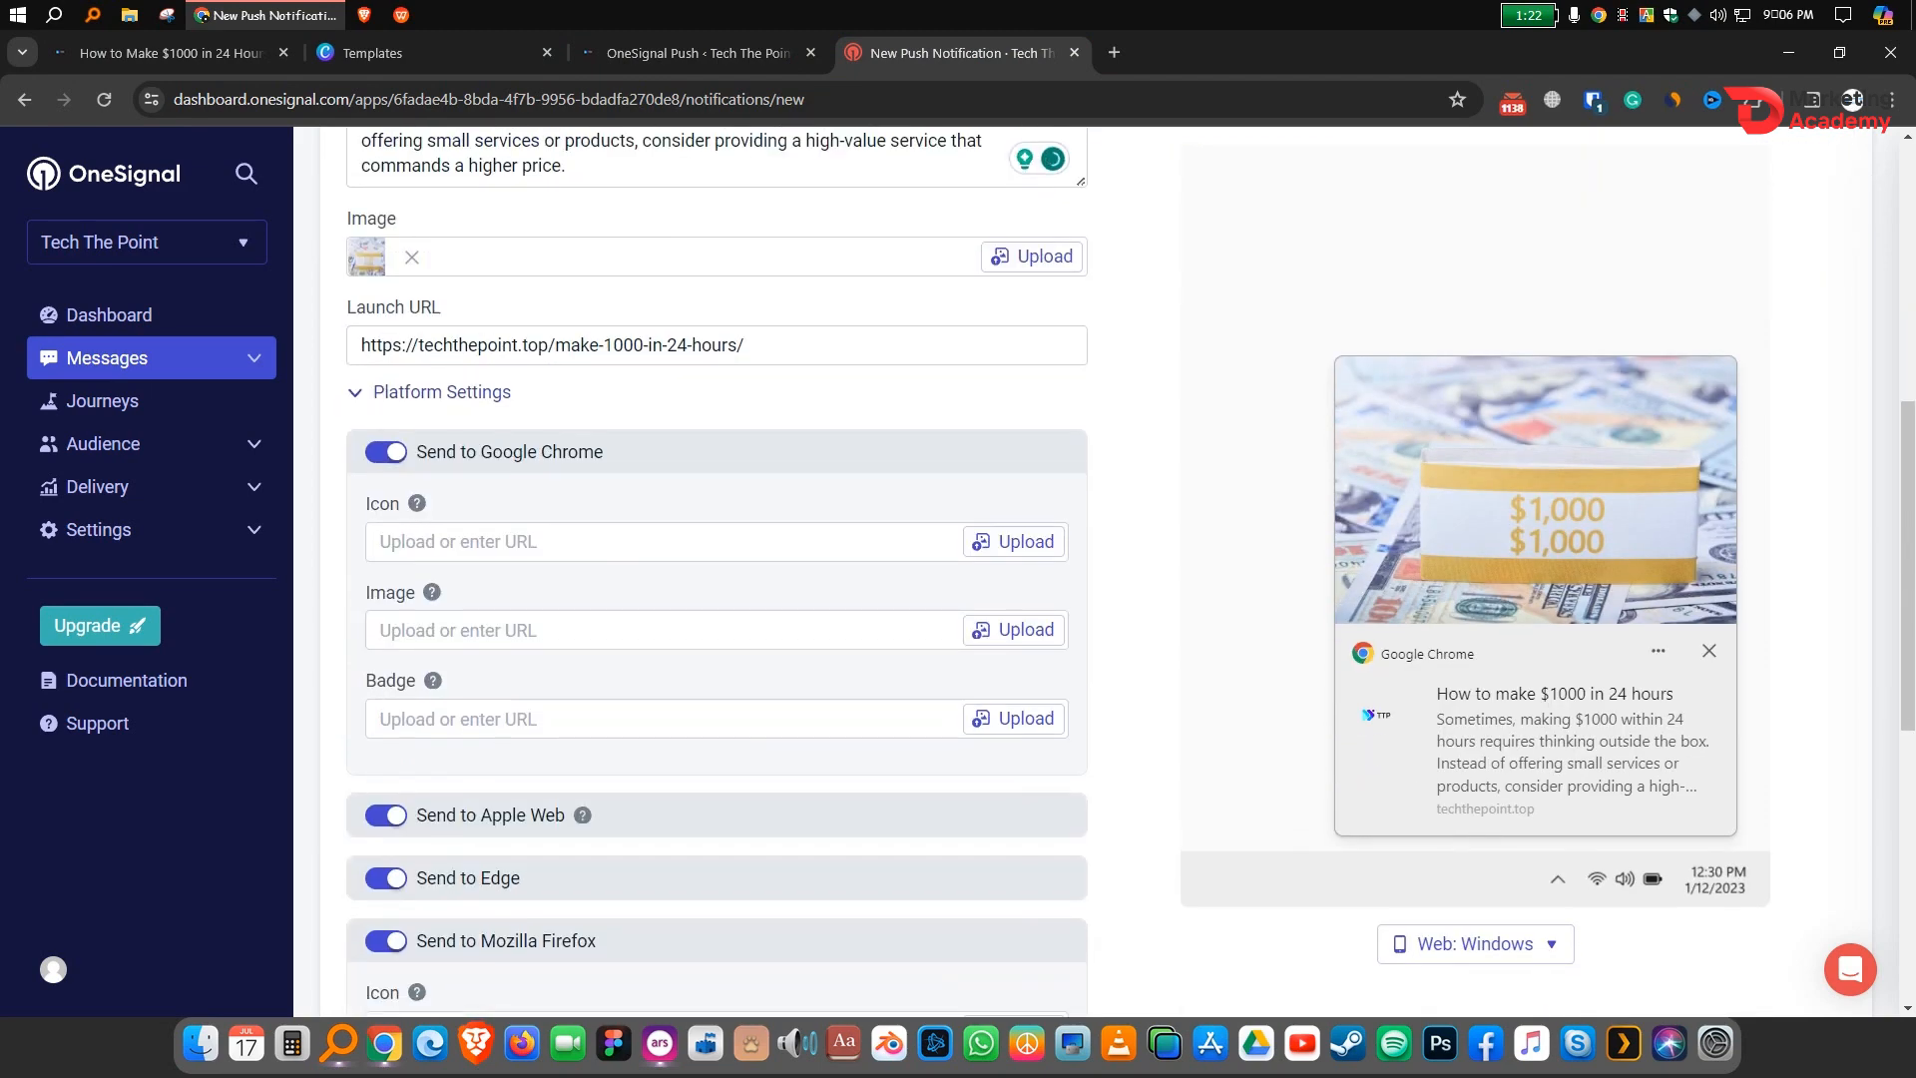
{"action": "scroll", "coordinate": [1129, 573], "scroll_direction": "down", "scroll_amount": 1}
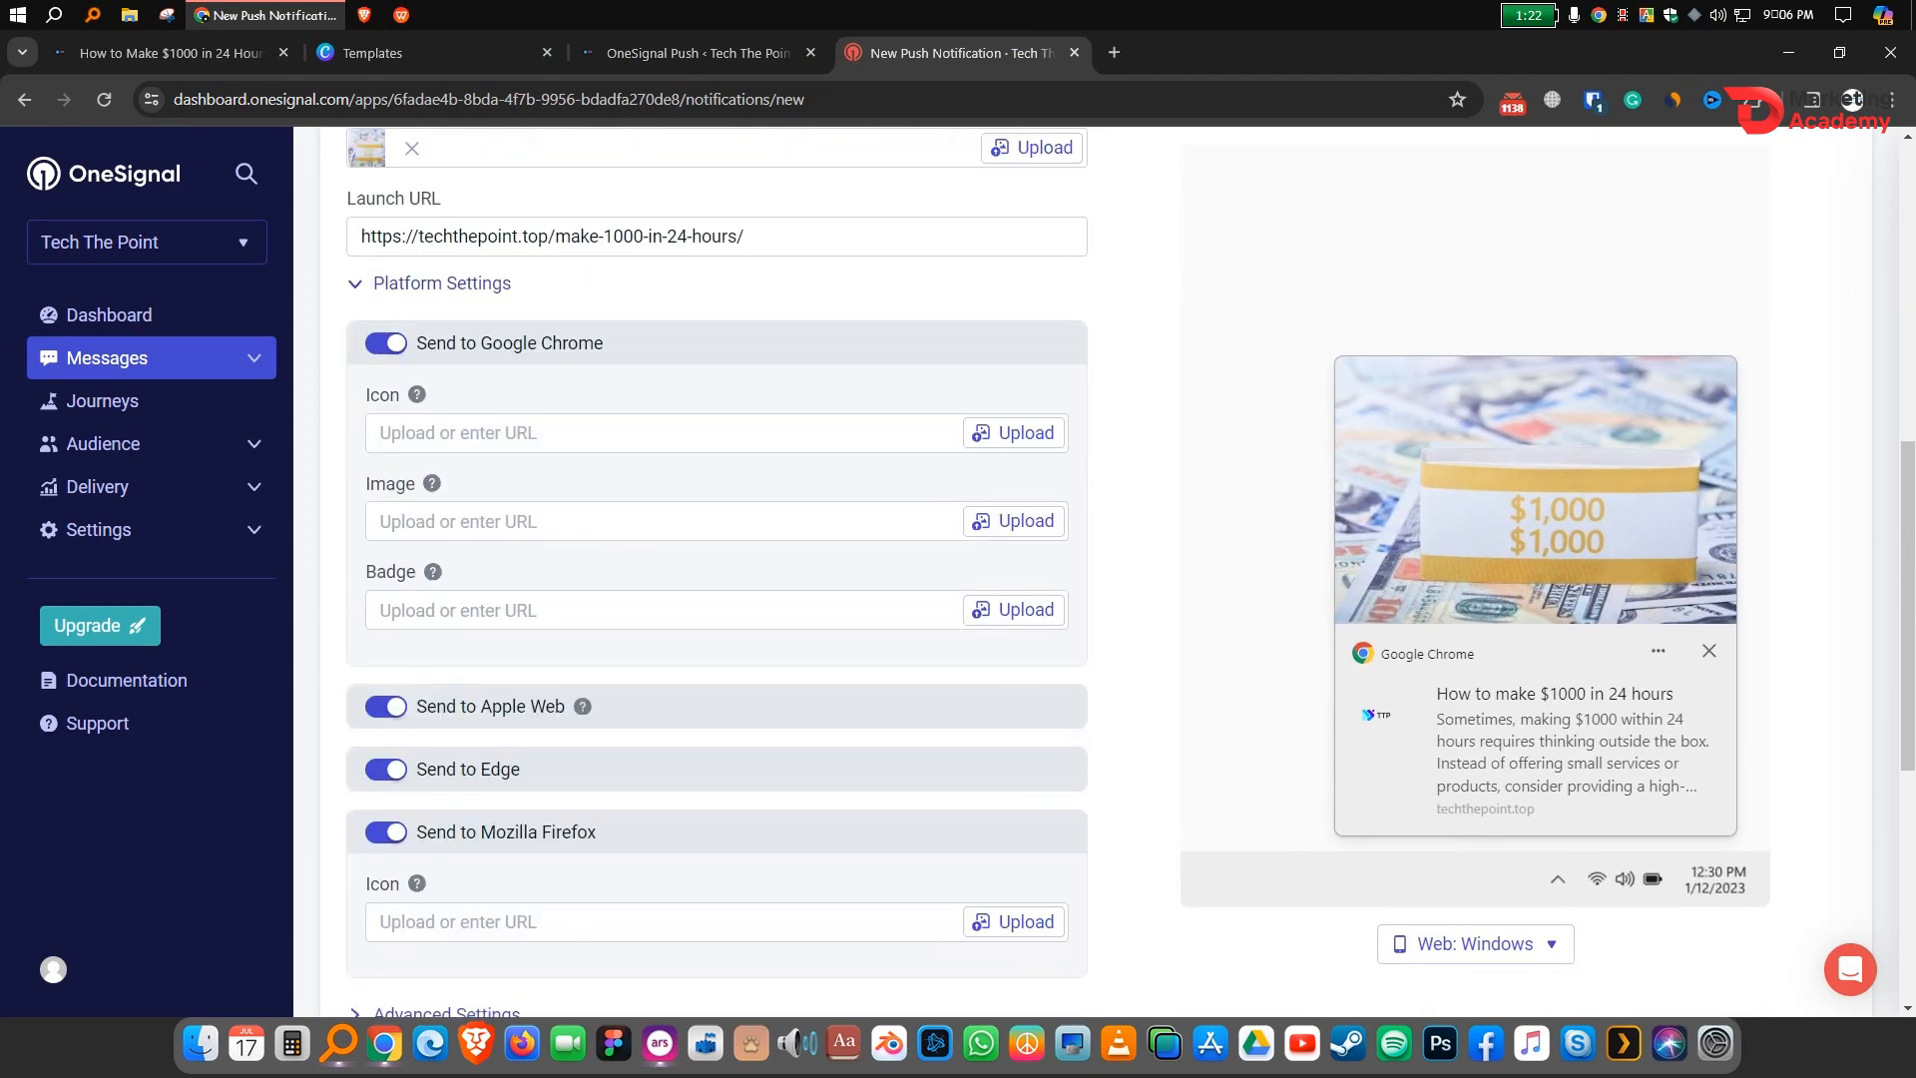
{"action": "scroll", "coordinate": [1129, 573], "scroll_direction": "down", "scroll_amount": 1}
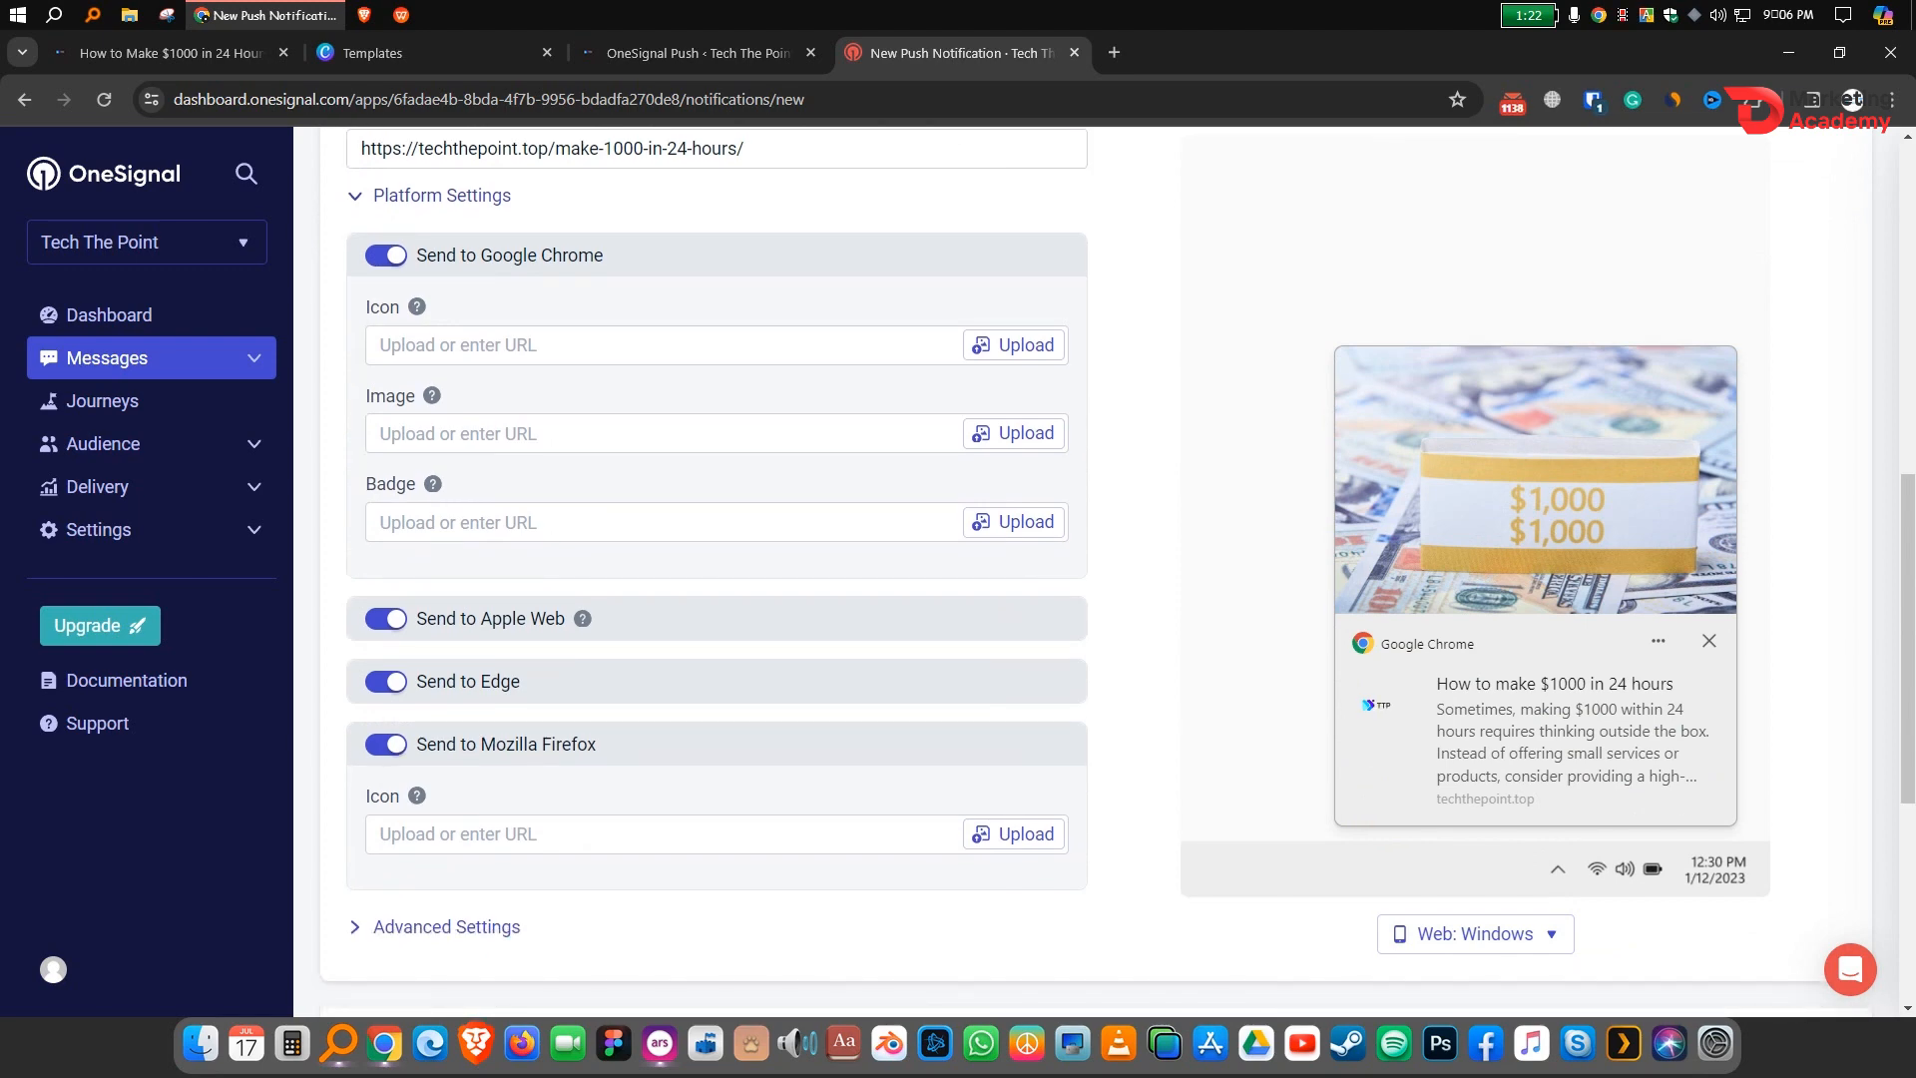
{"action": "scroll", "coordinate": [1129, 573], "scroll_direction": "down", "scroll_amount": 1}
{"action": "scroll", "coordinate": [1130, 573], "scroll_direction": "down", "scroll_amount": 2}
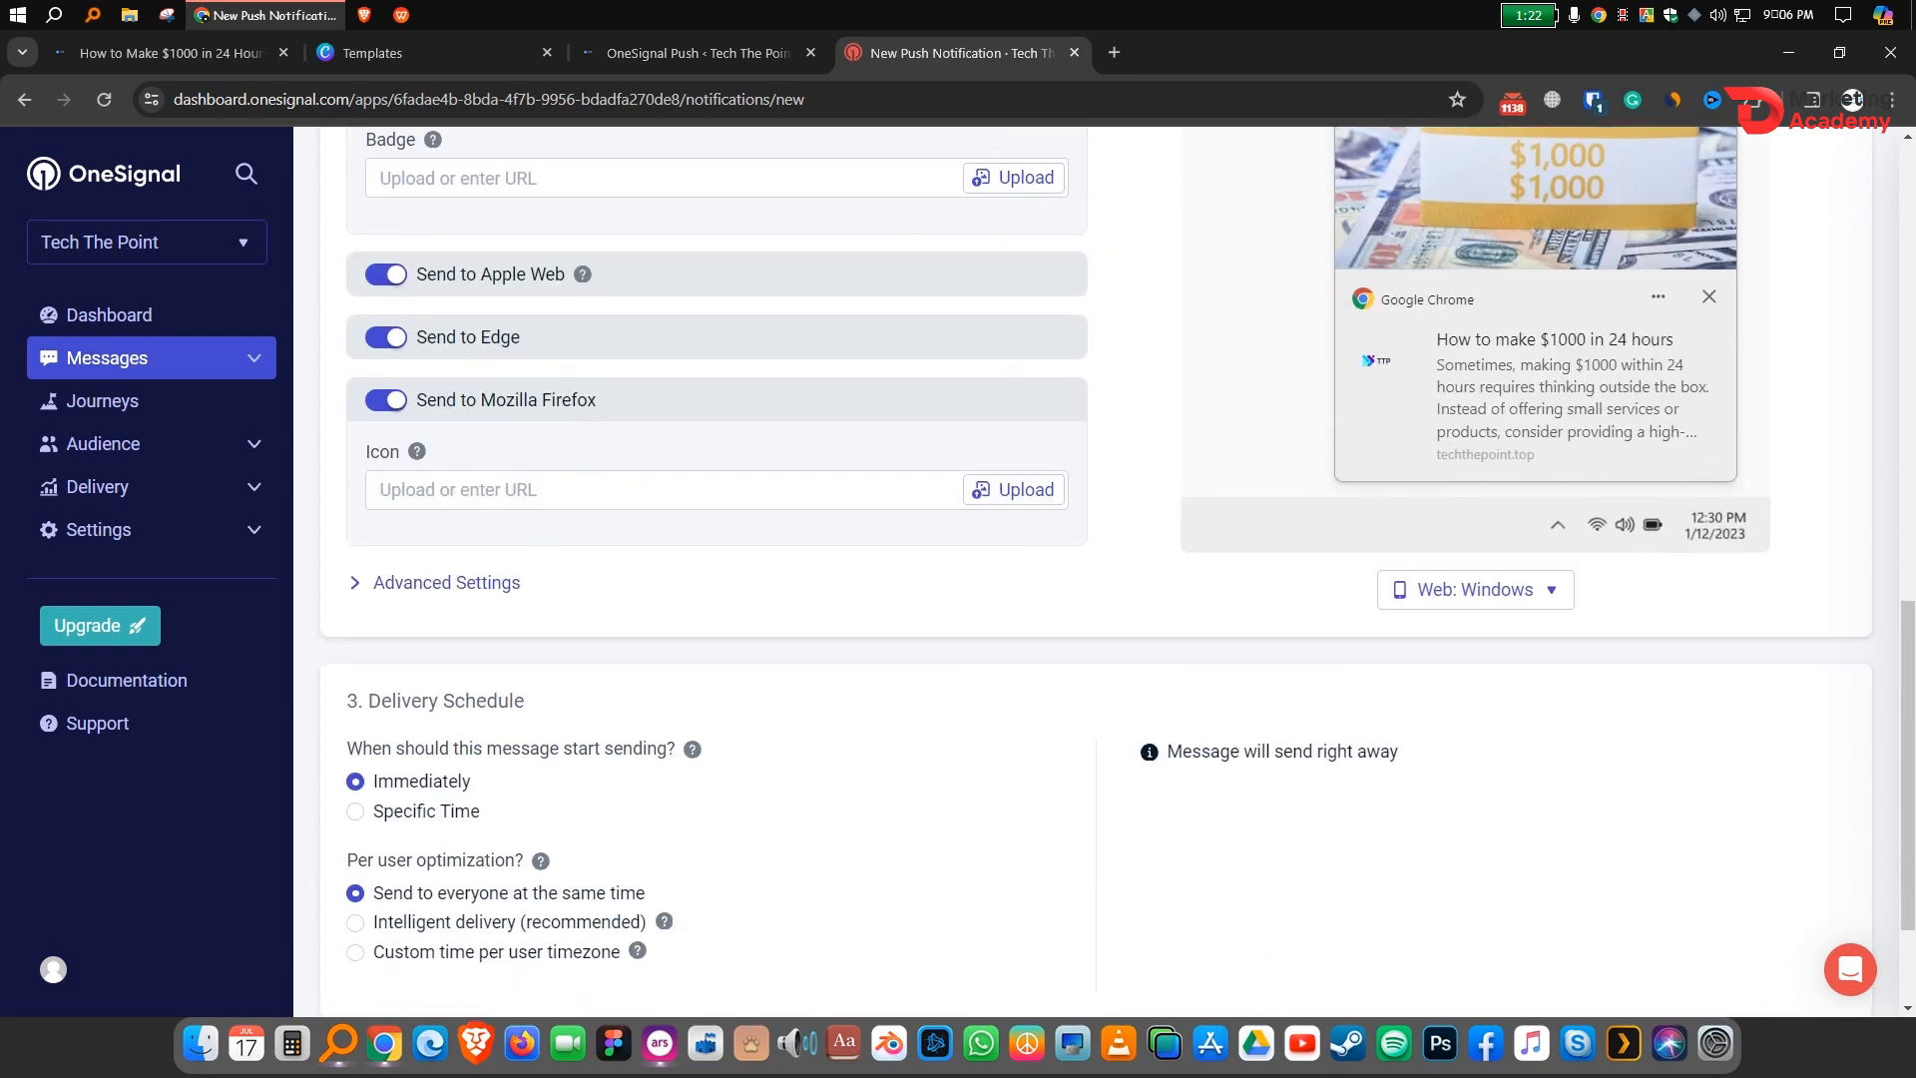
Step: Expand the notification's advanced settings and examine the priority, time to live, additional data and Chrome action button options
{"action": "left_click", "coordinate": [446, 583]}
{"action": "scroll", "coordinate": [716, 569], "scroll_direction": "down", "scroll_amount": 1}
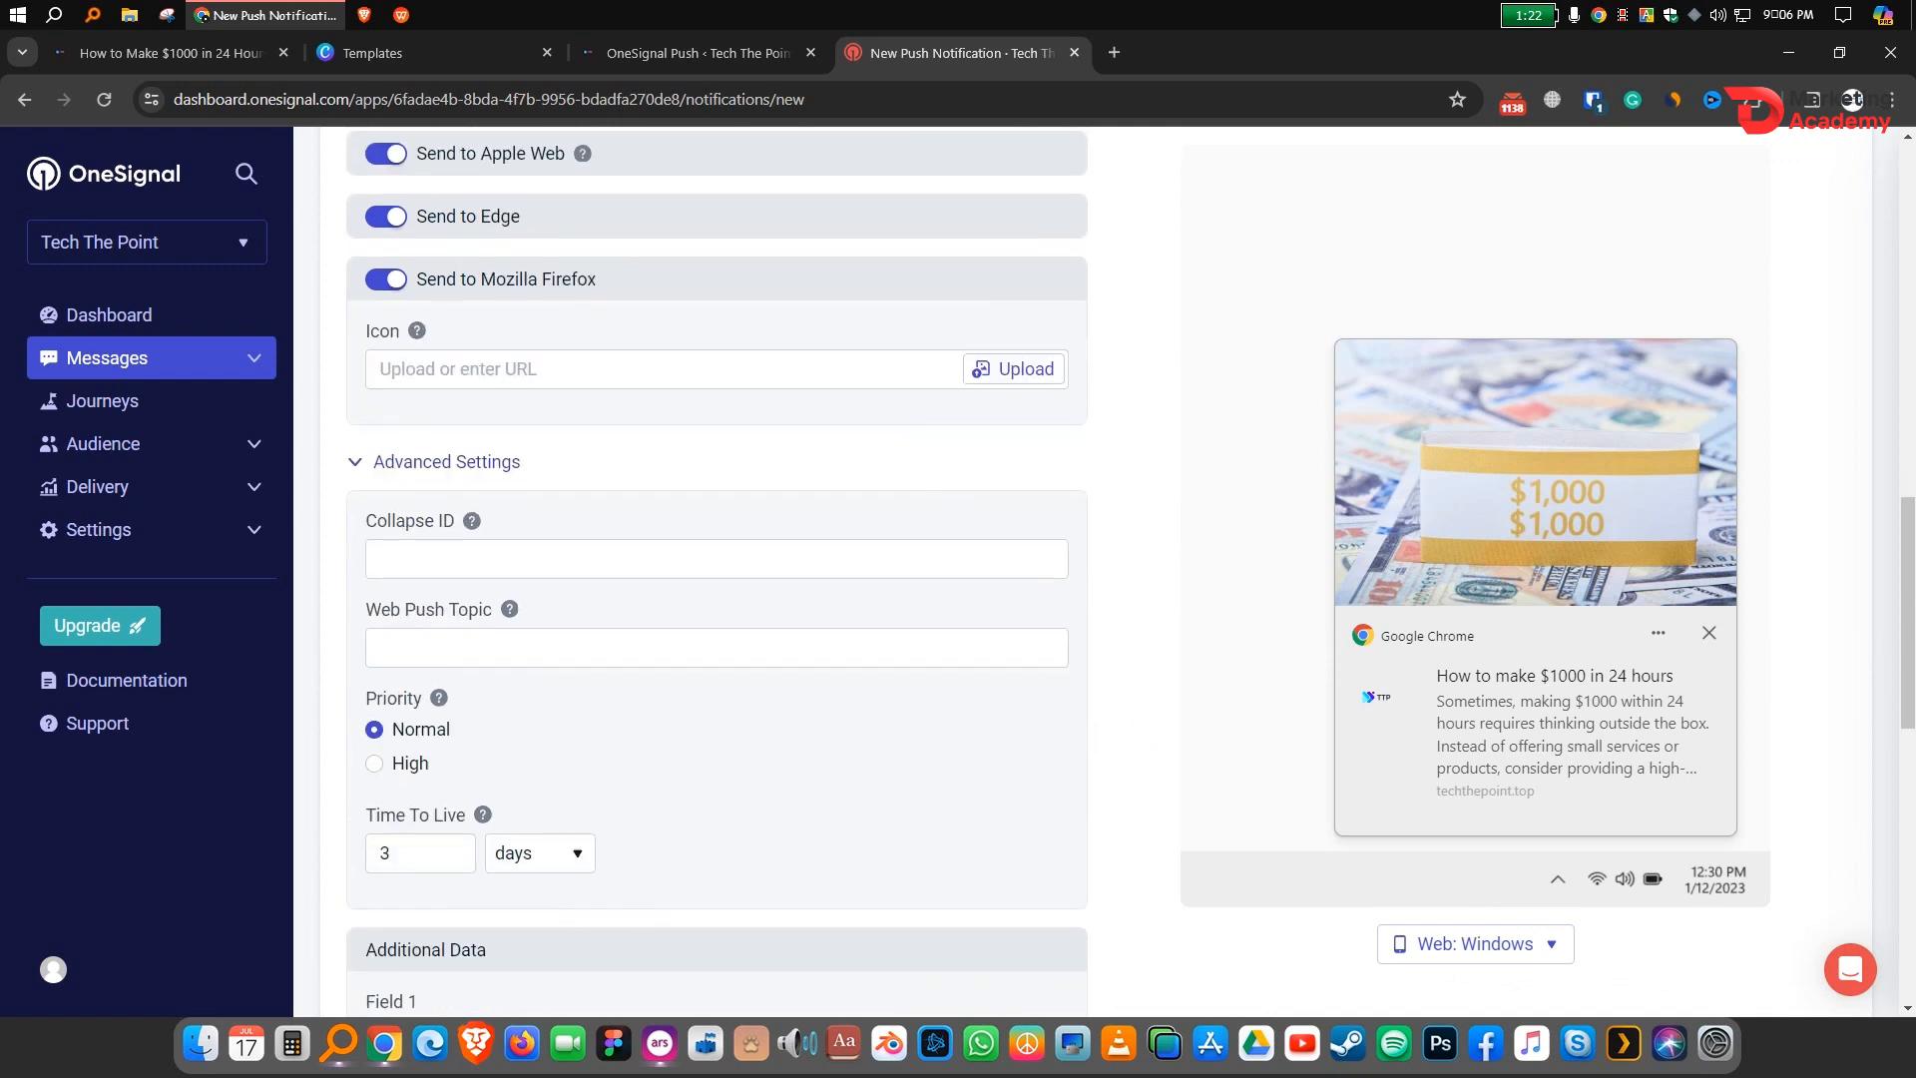
{"action": "scroll", "coordinate": [716, 568], "scroll_direction": "up", "scroll_amount": 3}
{"action": "scroll", "coordinate": [717, 569], "scroll_direction": "down", "scroll_amount": 5}
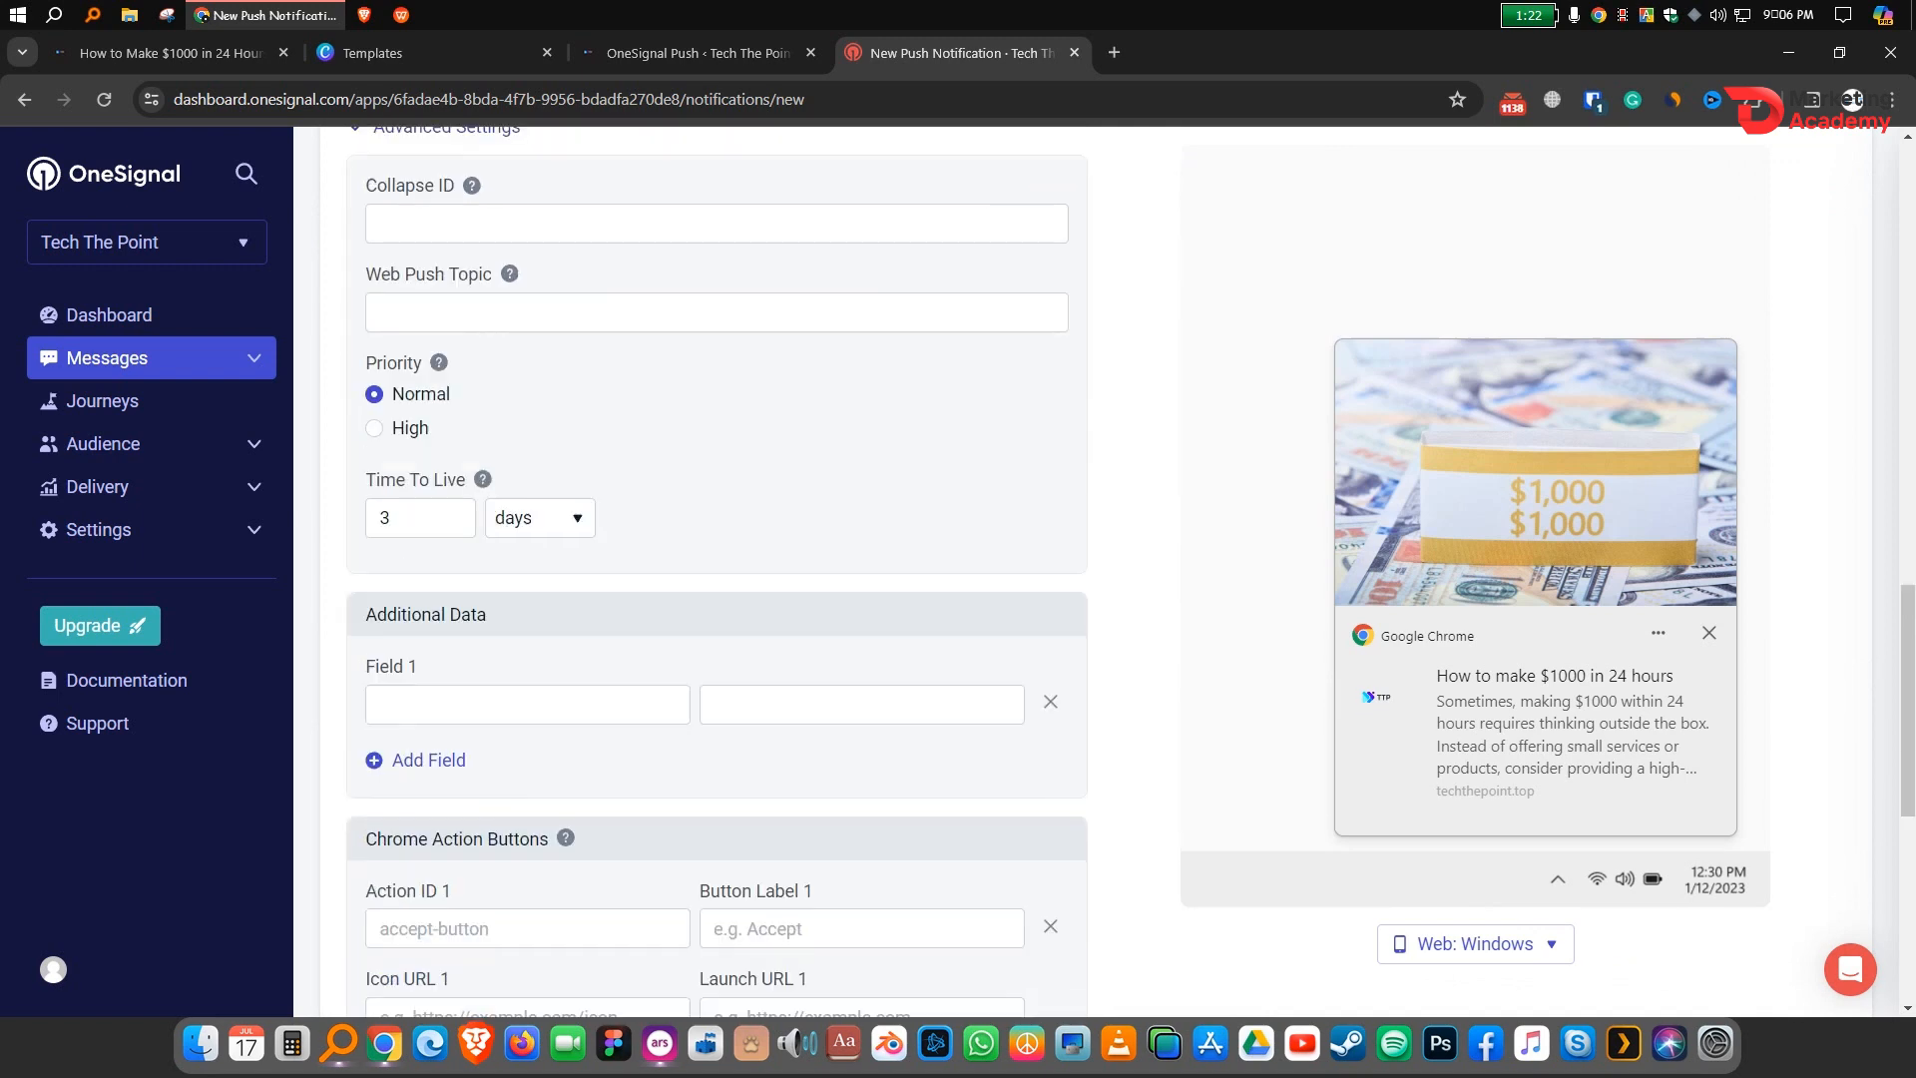
{"action": "scroll", "coordinate": [717, 569], "scroll_direction": "down", "scroll_amount": 1}
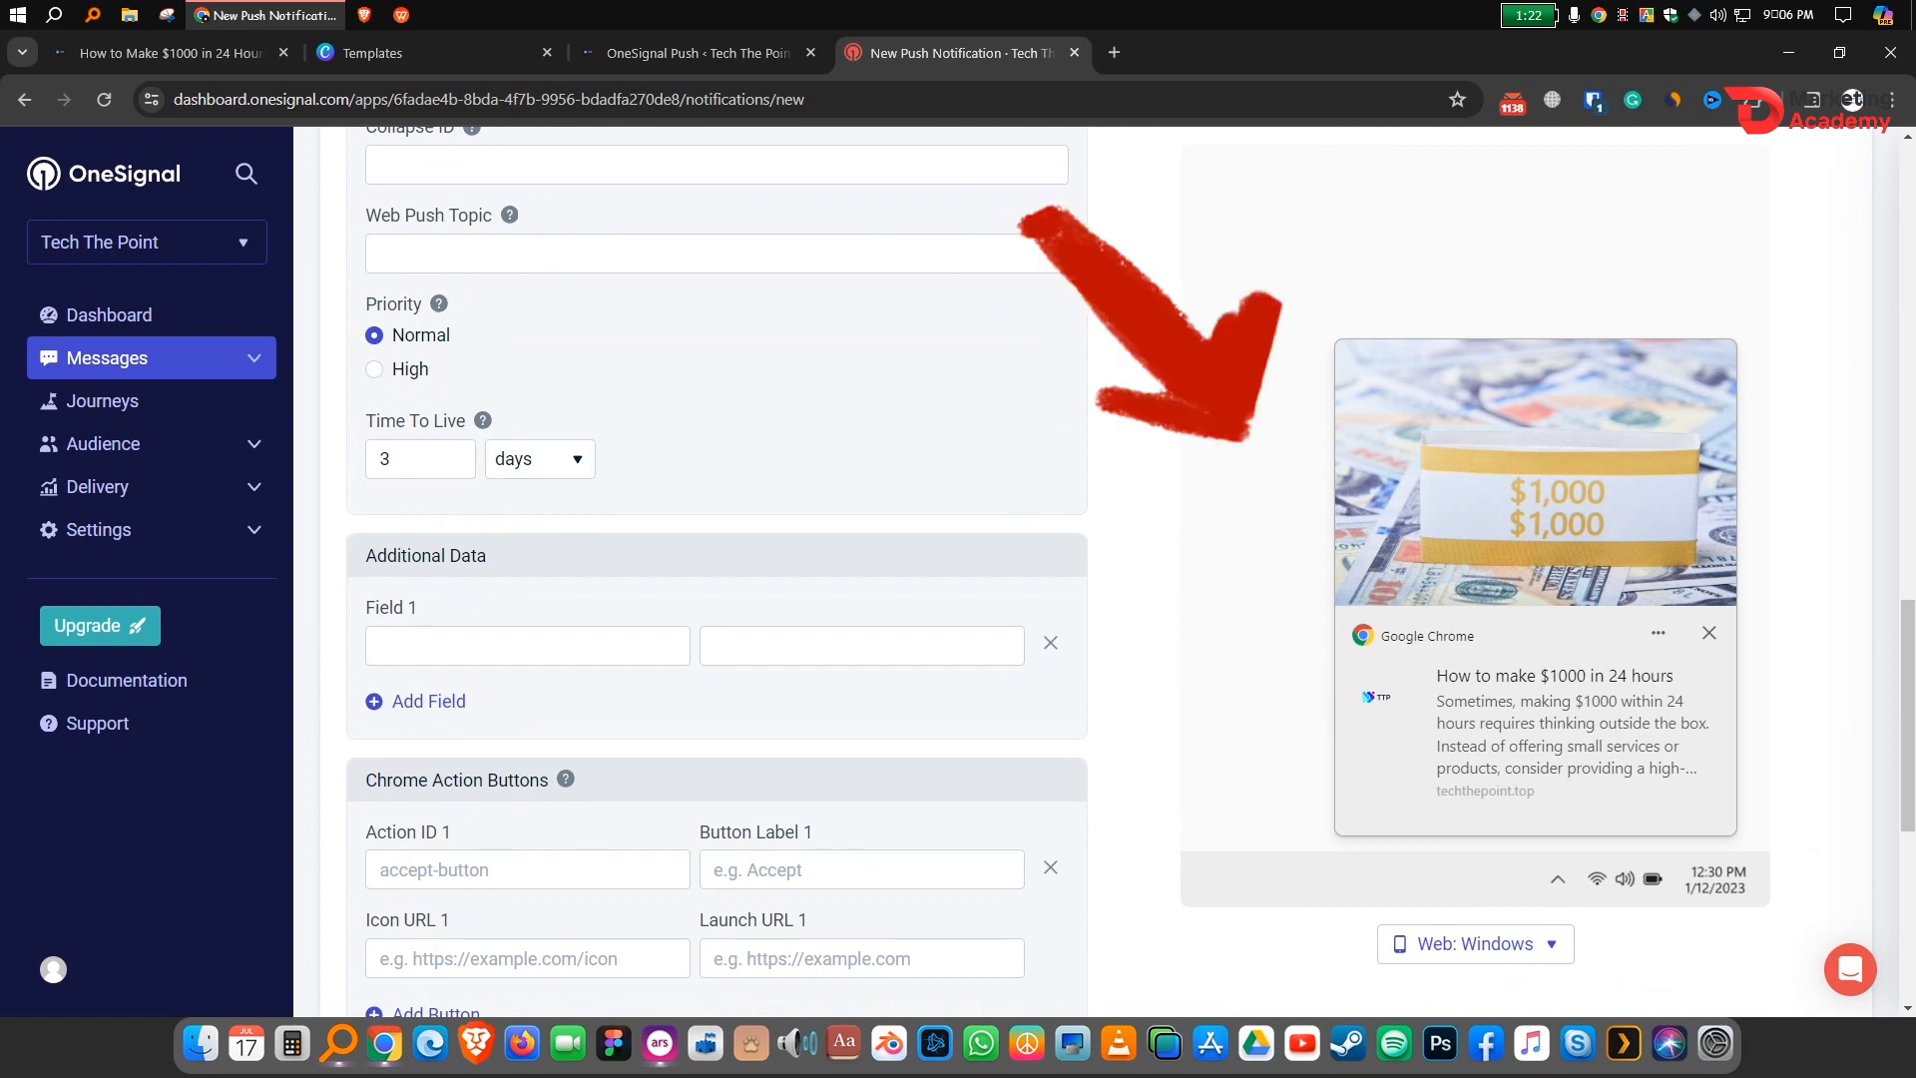
{"action": "scroll", "coordinate": [716, 569], "scroll_direction": "down", "scroll_amount": 2}
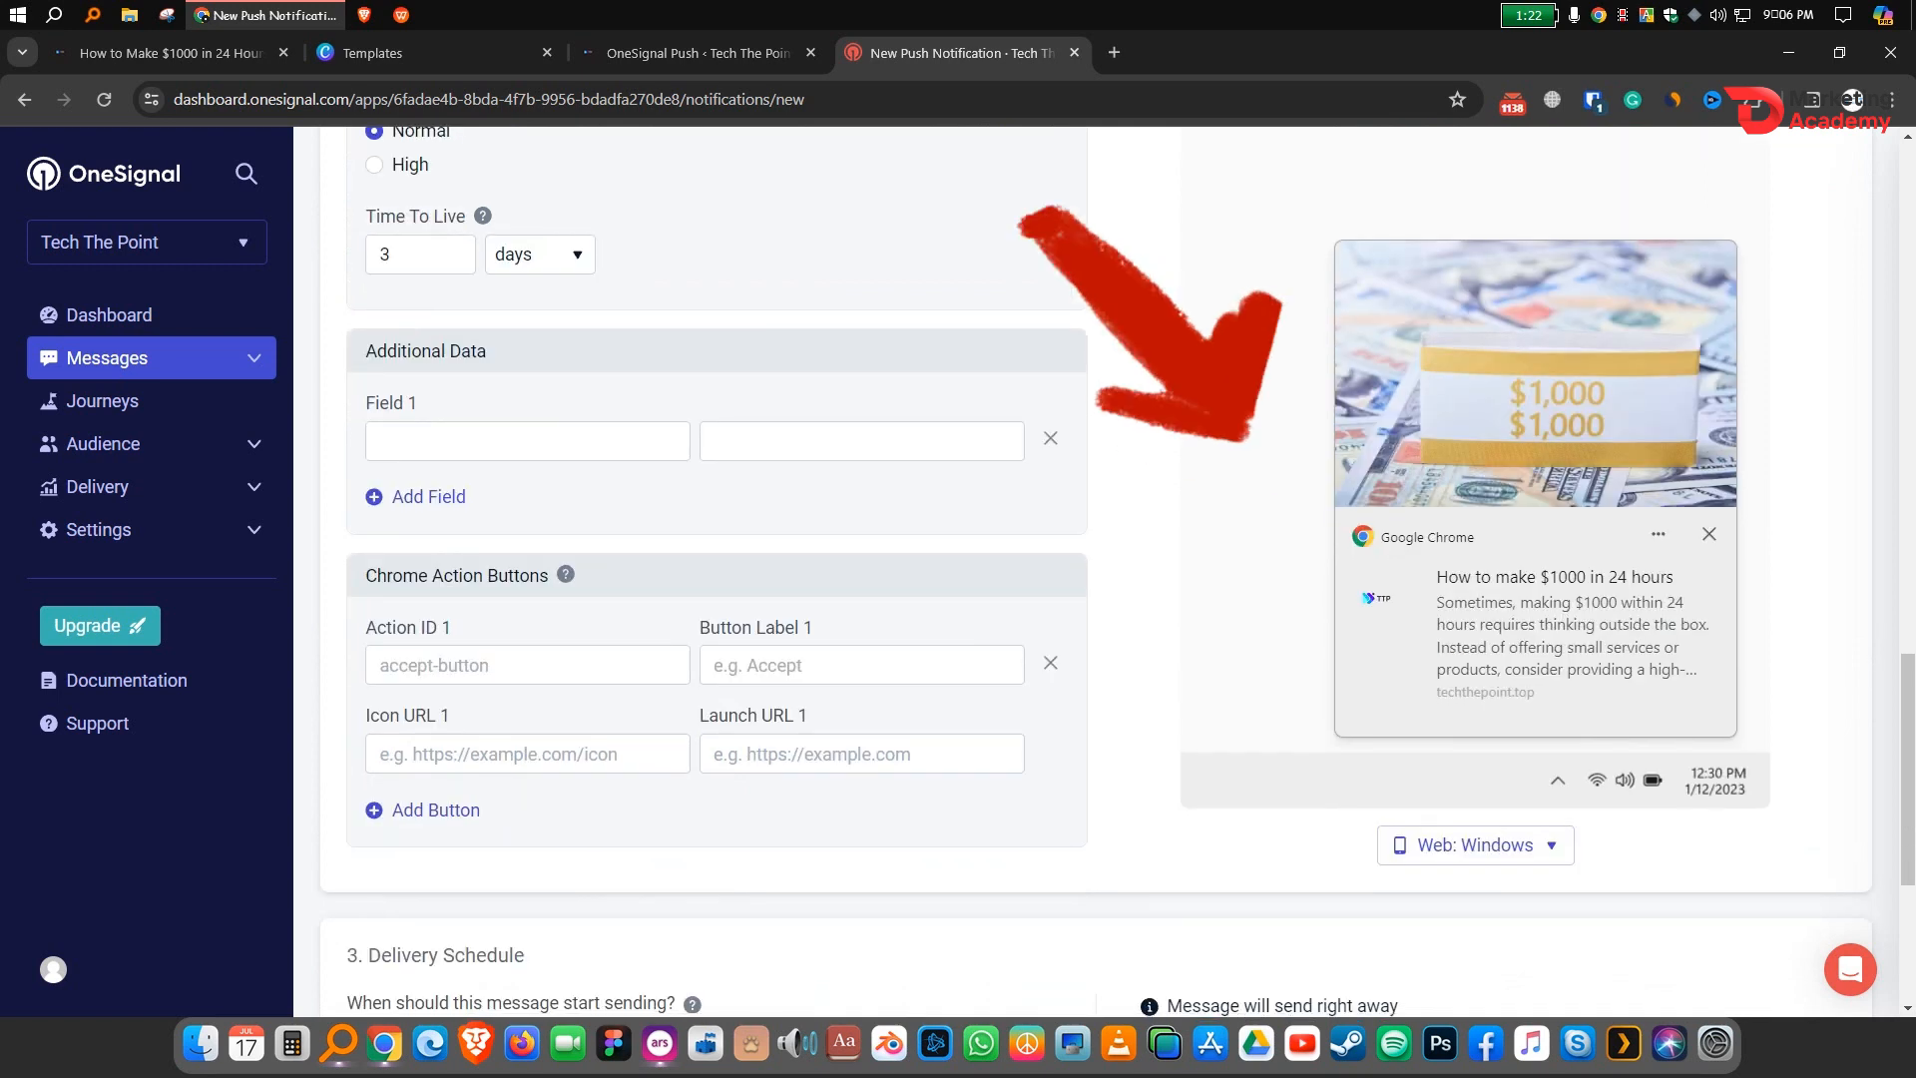
{"action": "scroll", "coordinate": [717, 568], "scroll_direction": "up", "scroll_amount": 10}
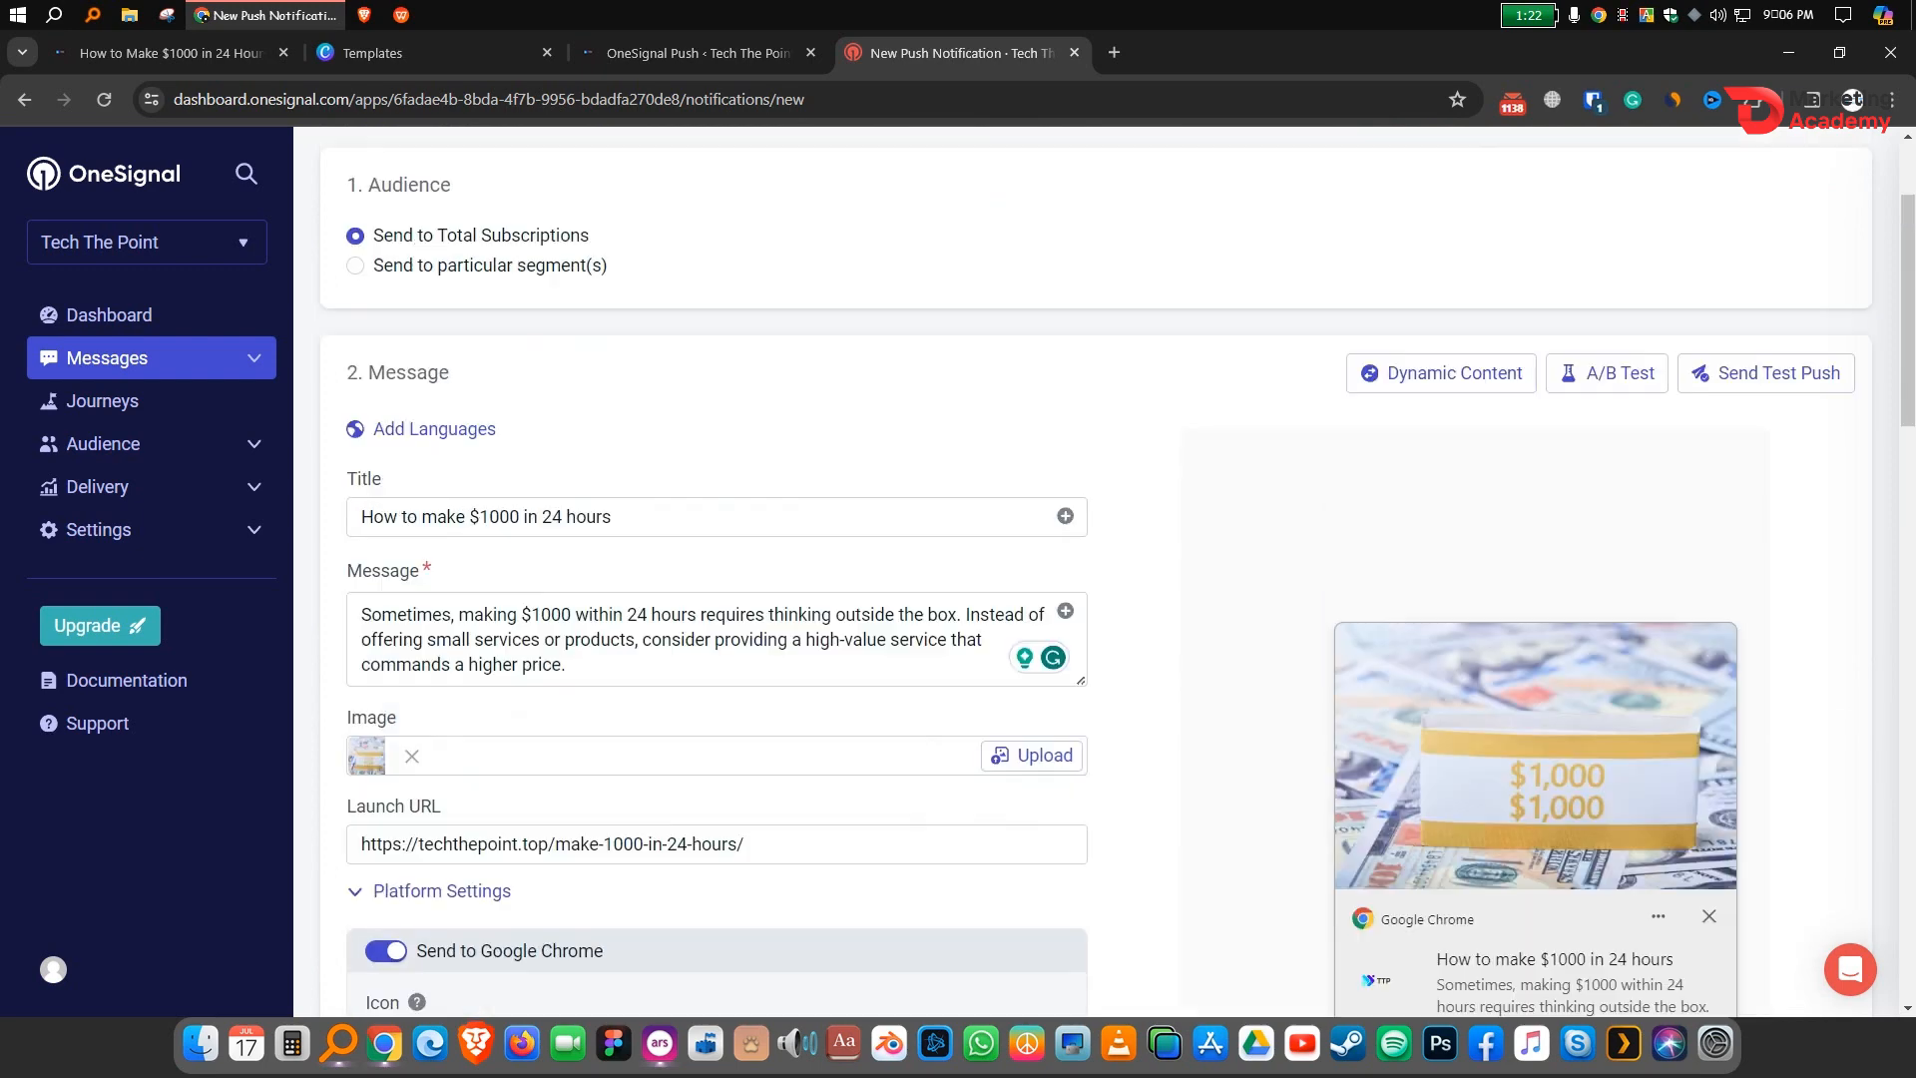
{"action": "scroll", "coordinate": [716, 569], "scroll_direction": "down", "scroll_amount": 4}
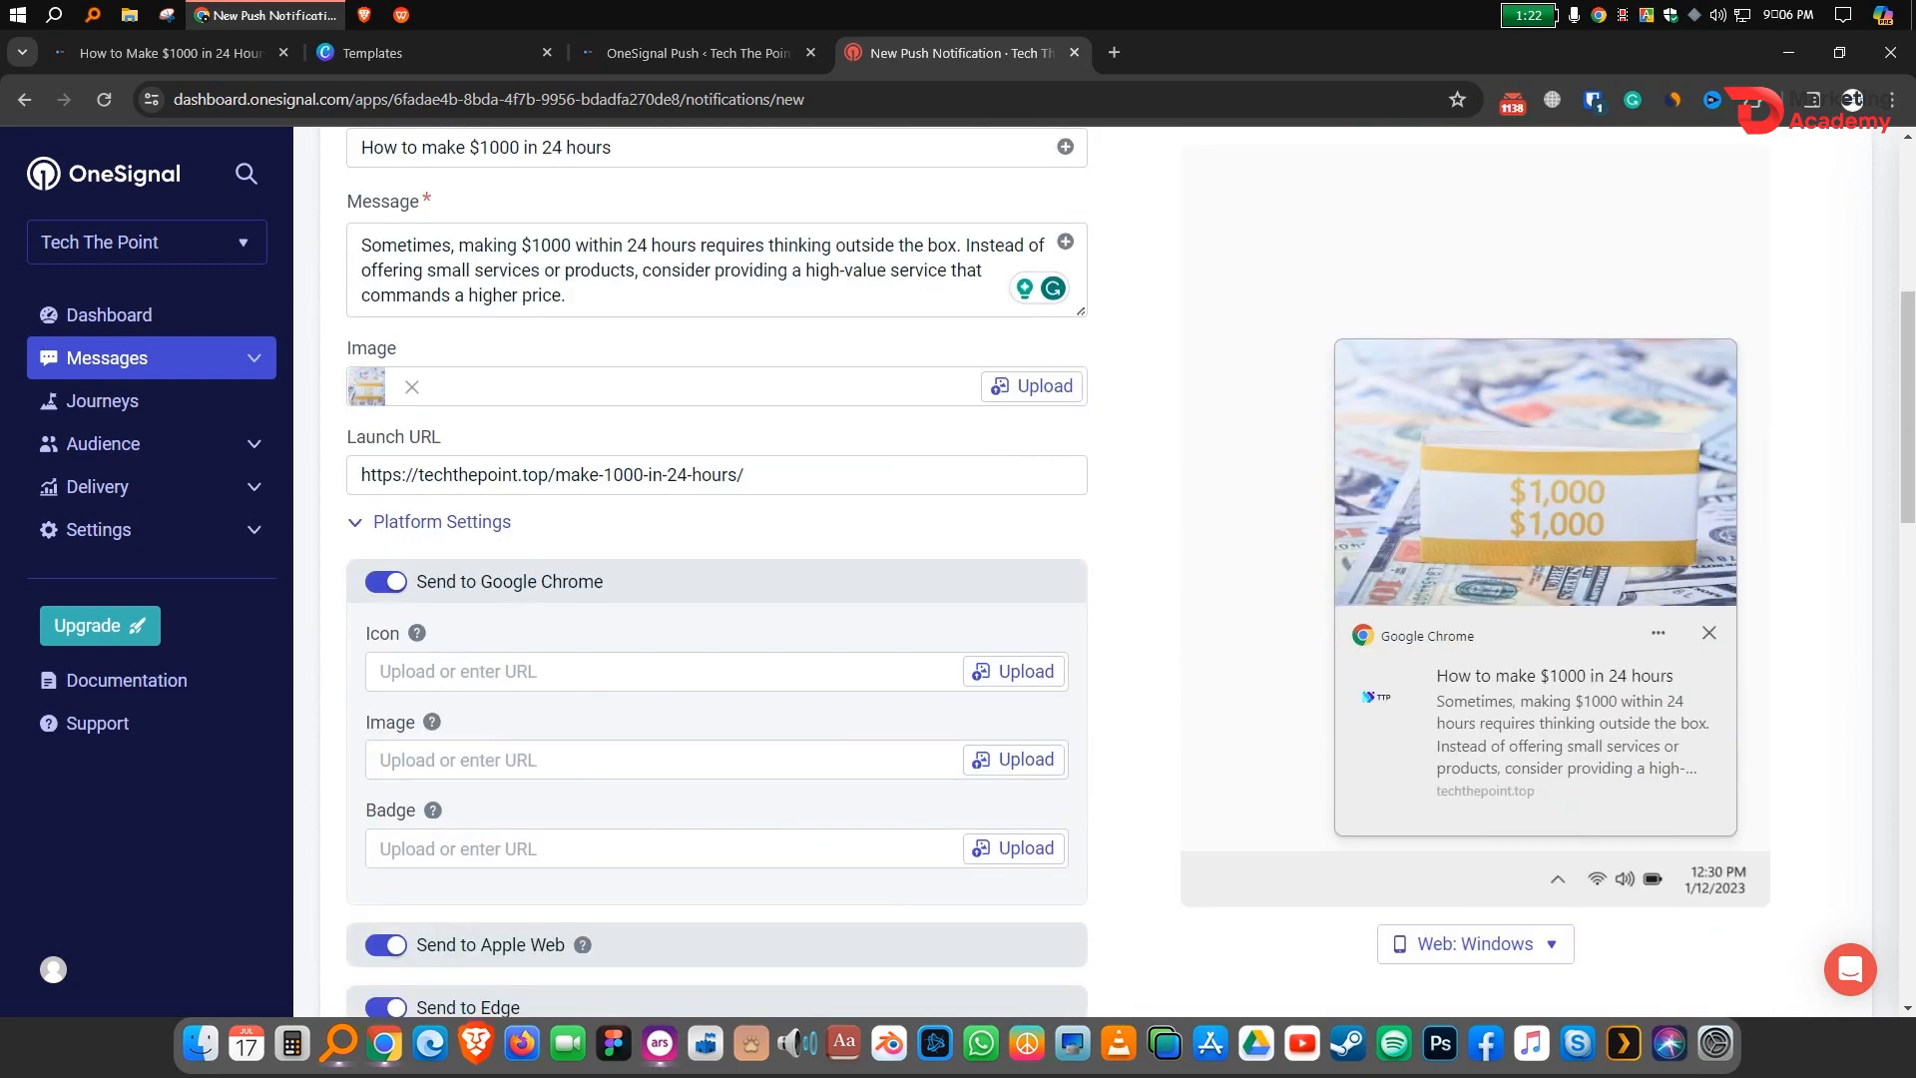
{"action": "scroll", "coordinate": [716, 569], "scroll_direction": "down", "scroll_amount": 4}
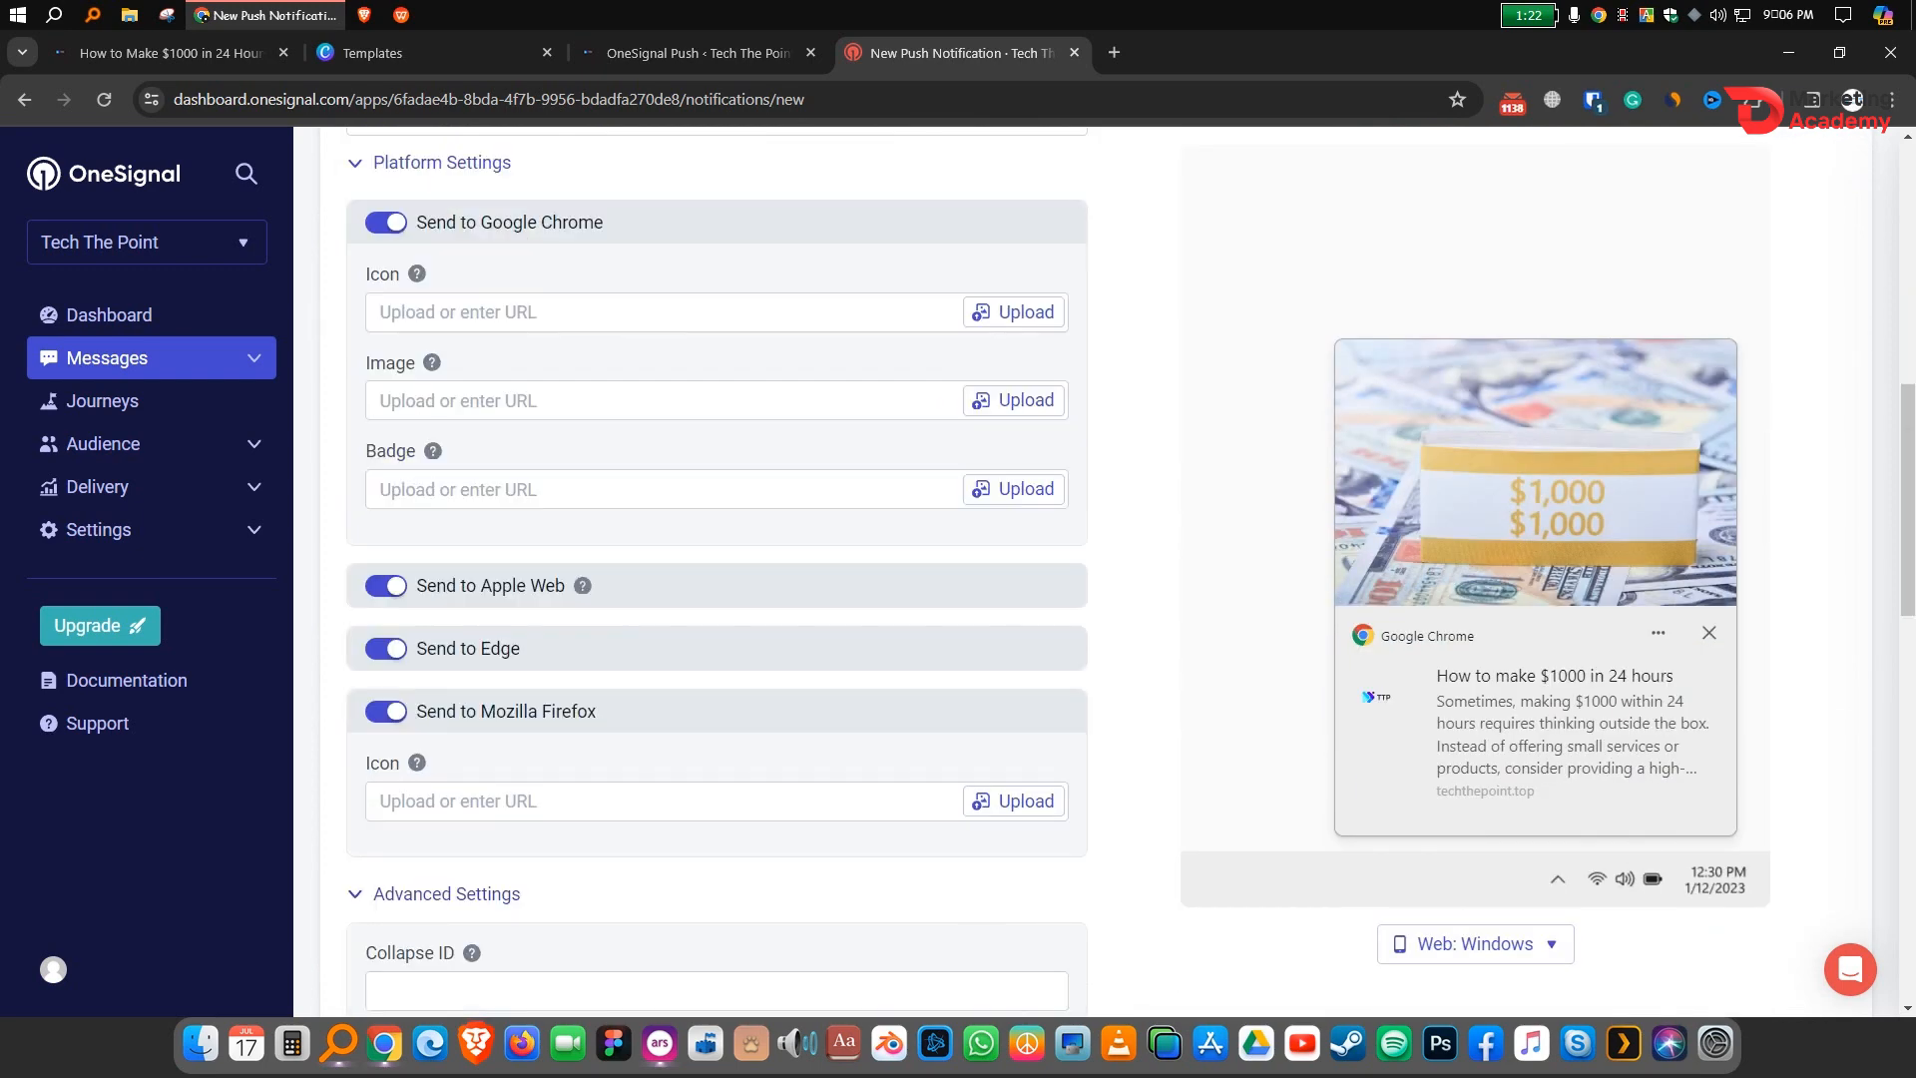
Step: Switch the notification preview to Web: Android
{"action": "left_click", "coordinate": [1474, 942]}
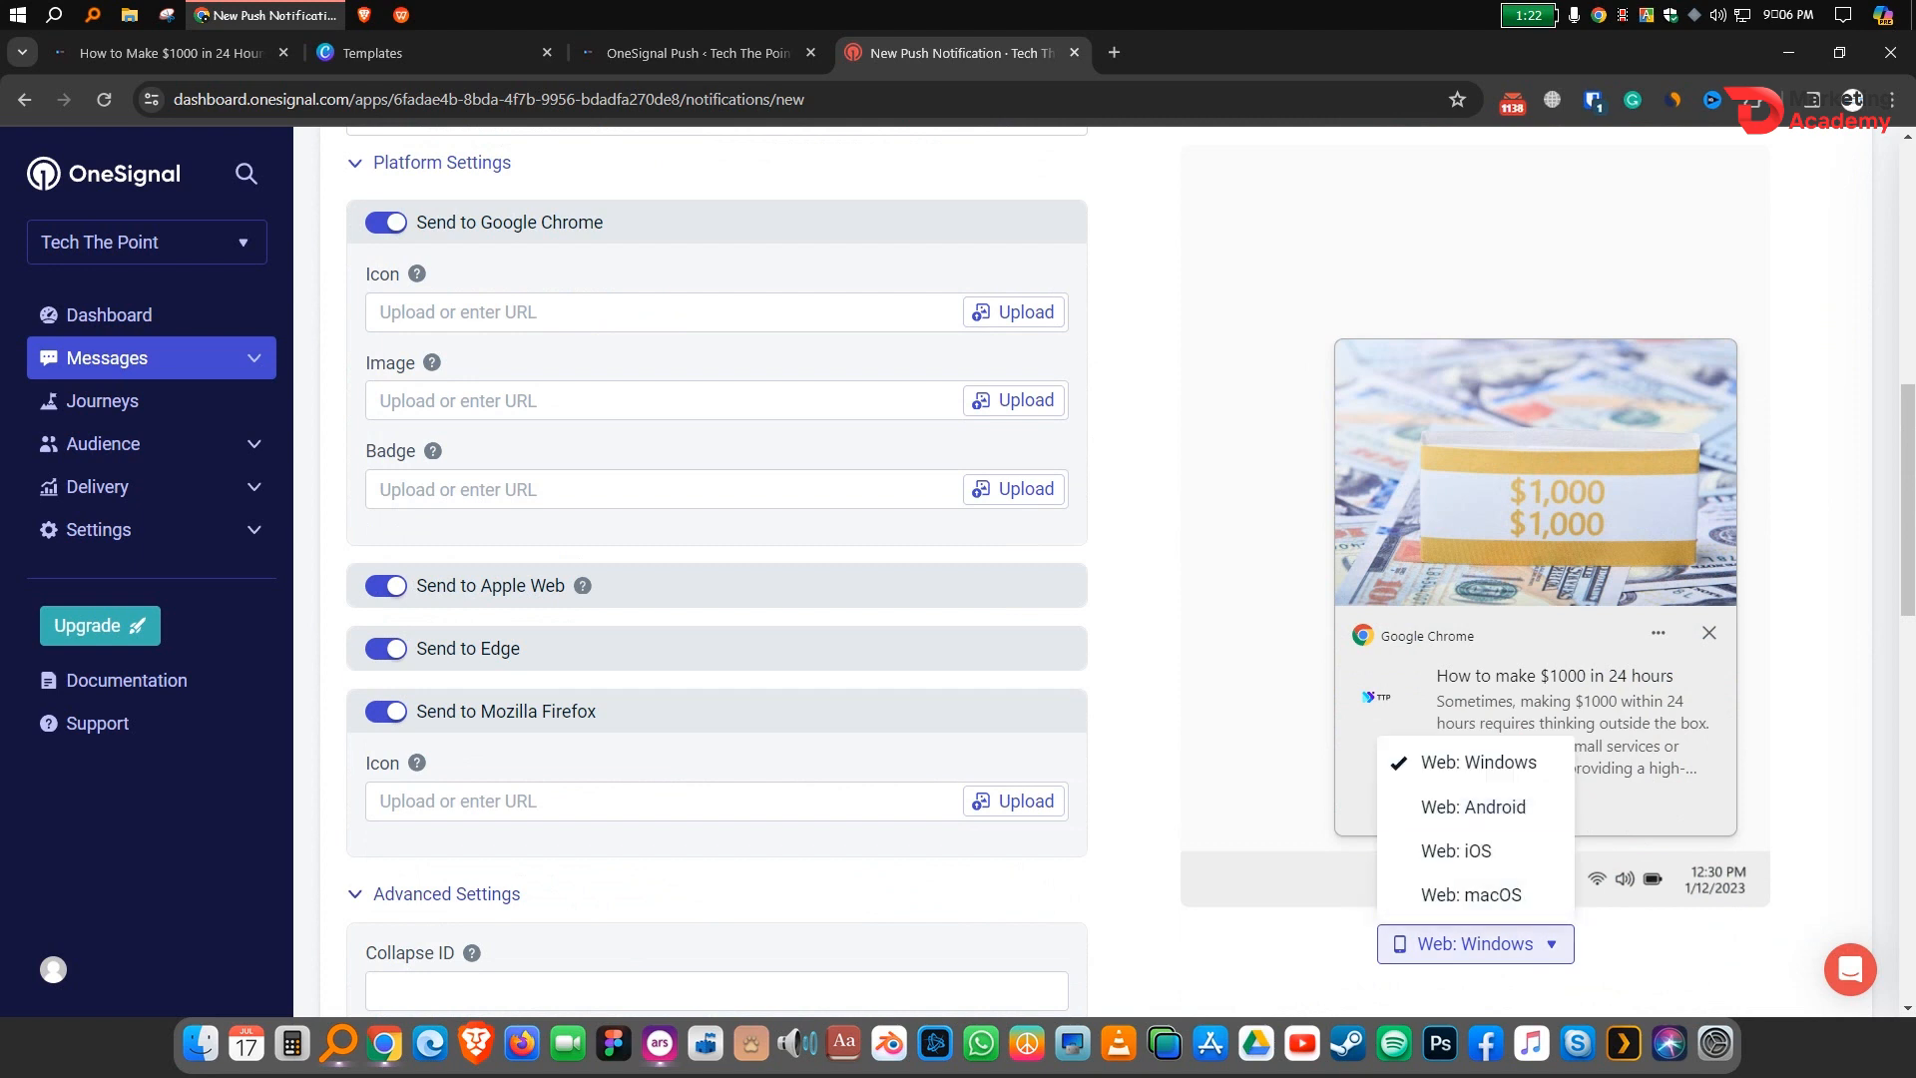
{"action": "left_click", "coordinate": [1647, 958]}
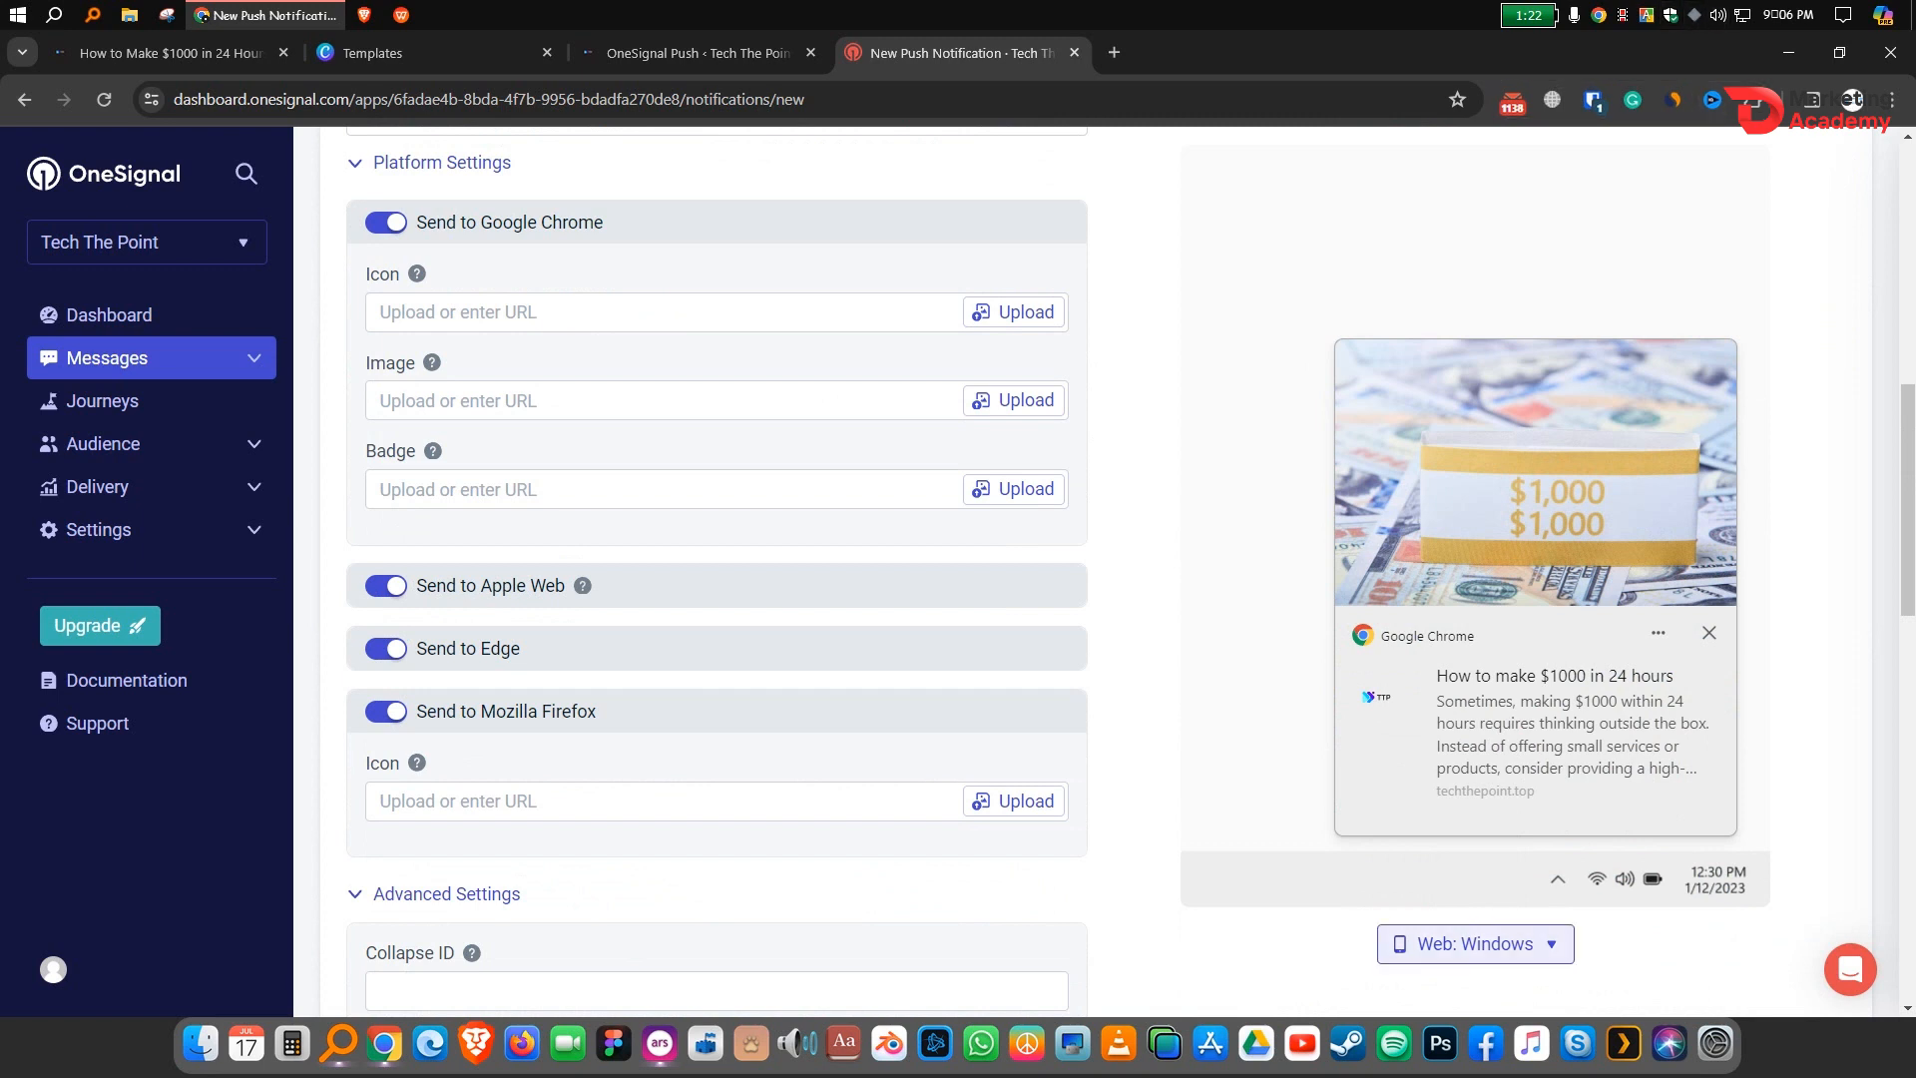
{"action": "left_click", "coordinate": [1475, 943]}
{"action": "left_click", "coordinate": [1472, 807]}
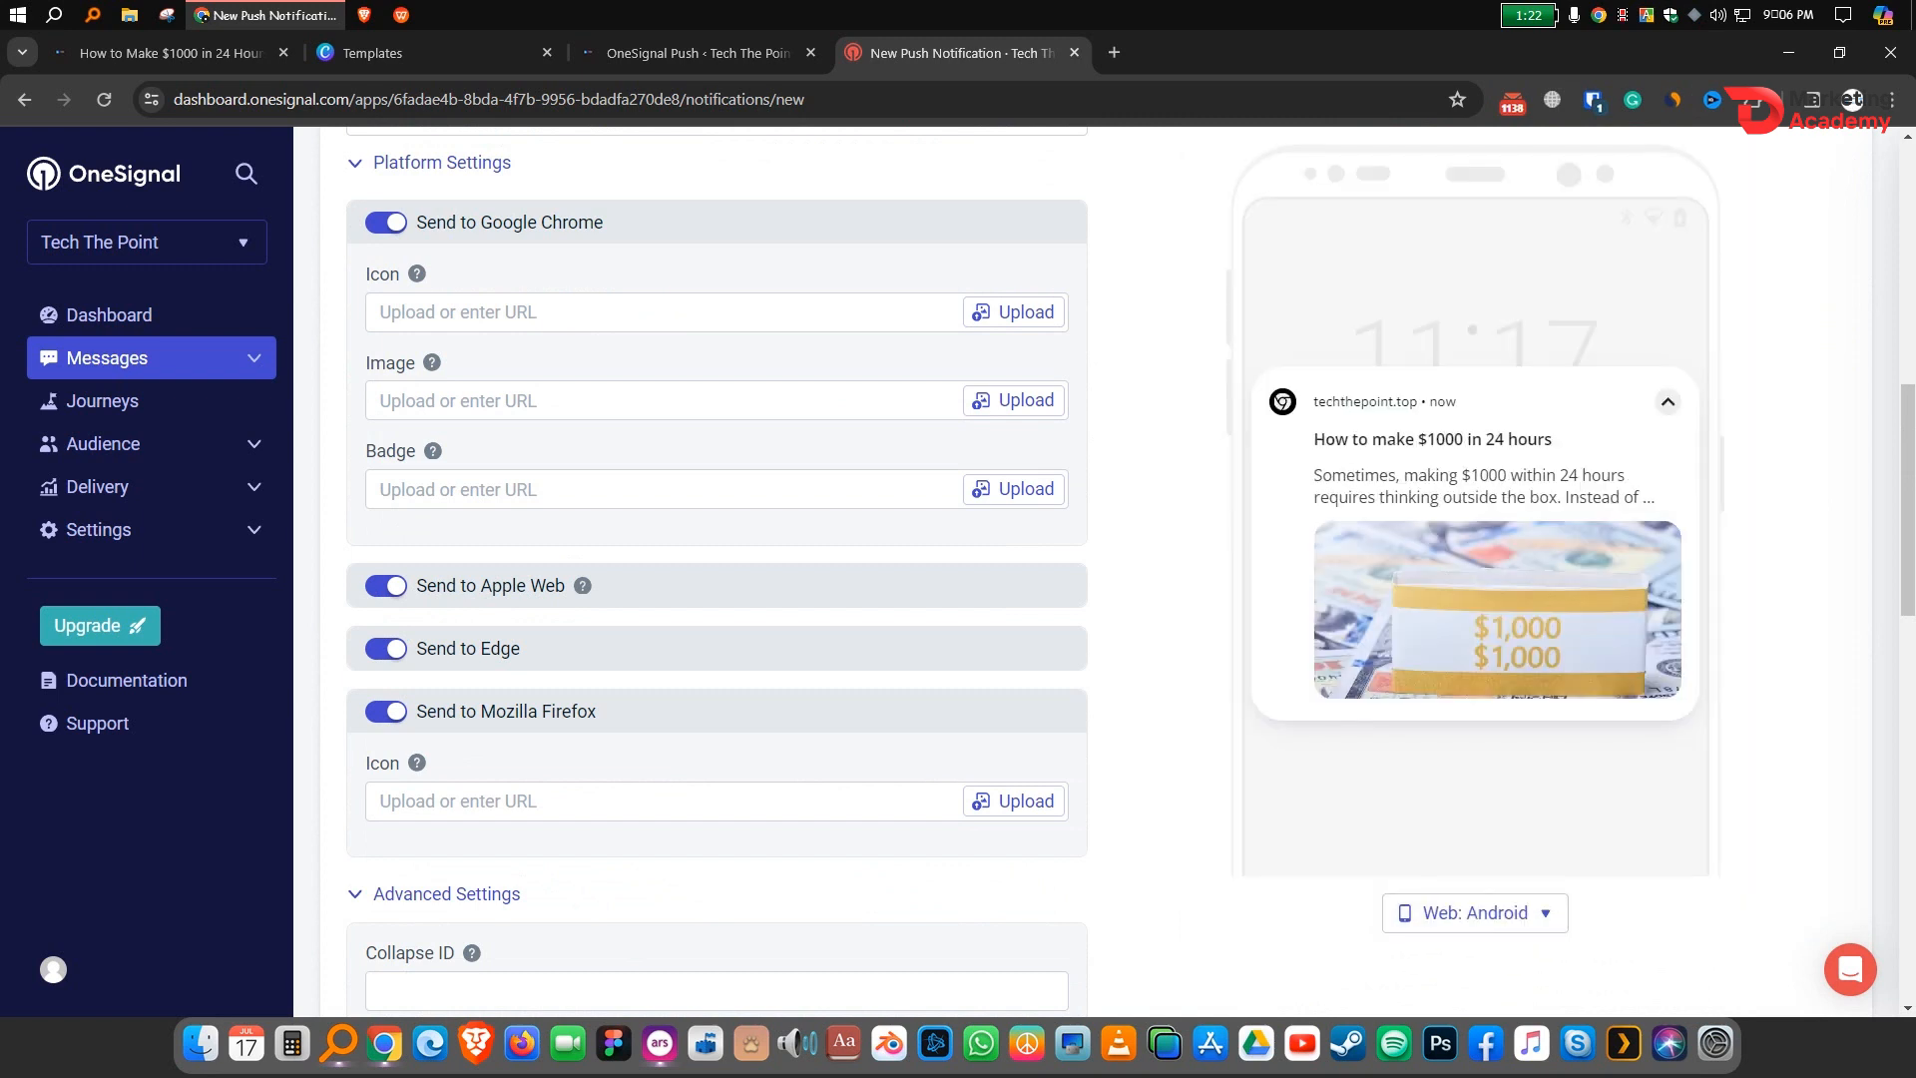
Step: Review the finished notification's audience, message and schedule summary, and send it immediately to Total Subscriptions
{"action": "scroll", "coordinate": [1098, 568], "scroll_direction": "up", "scroll_amount": 10}
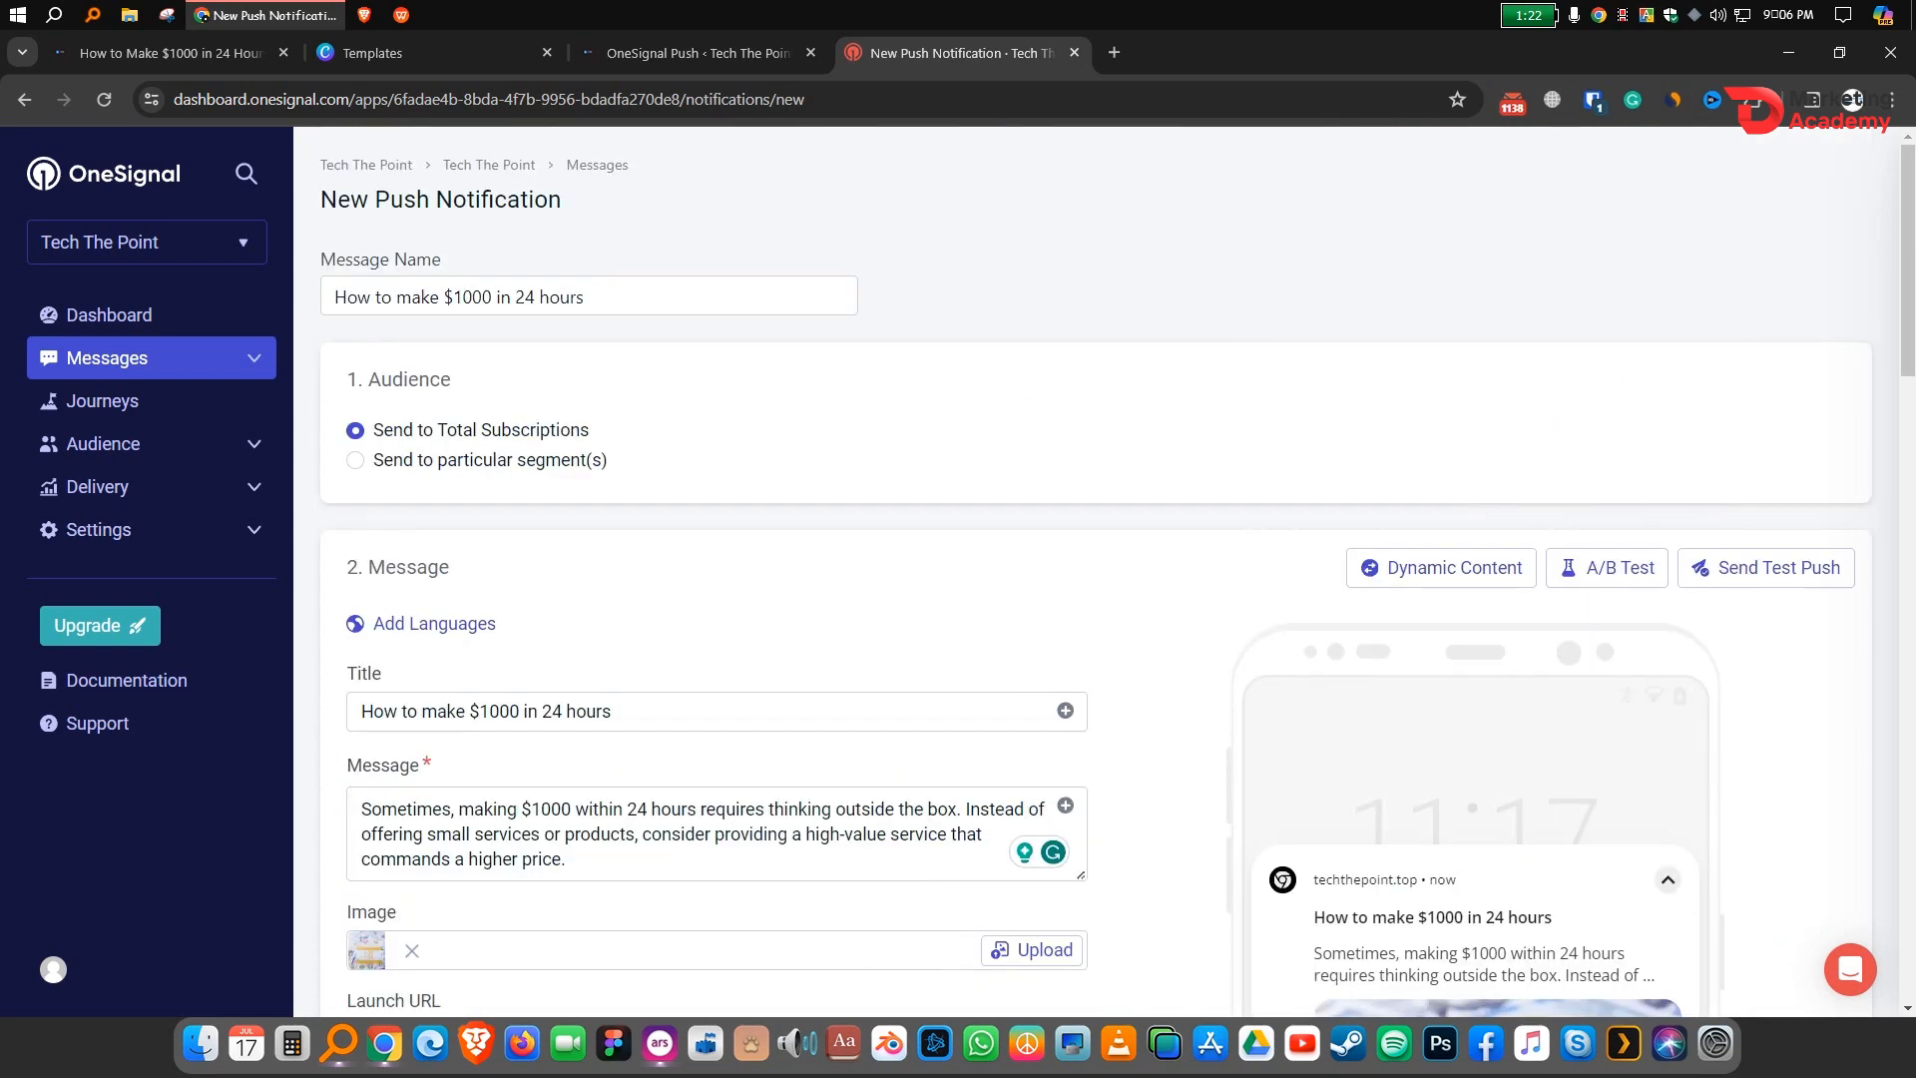
{"action": "scroll", "coordinate": [698, 569], "scroll_direction": "down", "scroll_amount": 15}
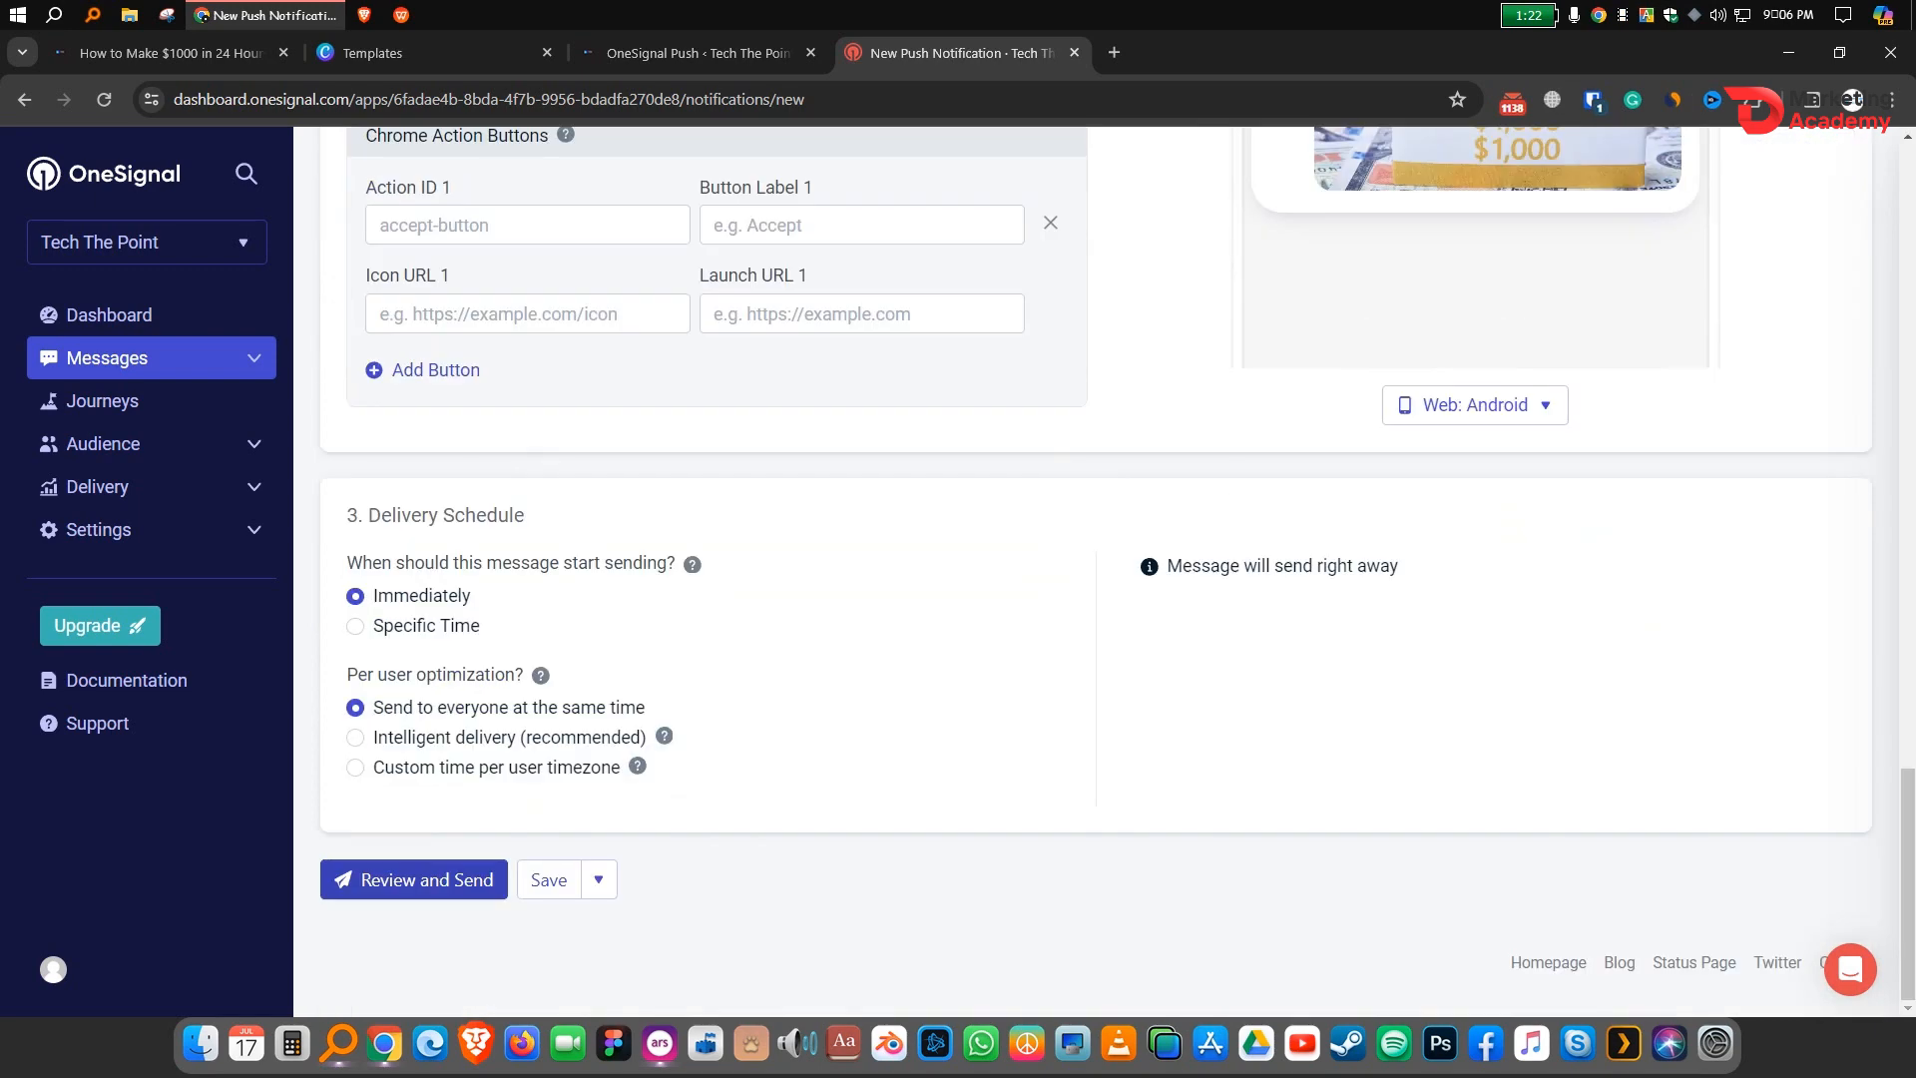
{"action": "left_click", "coordinate": [413, 879]}
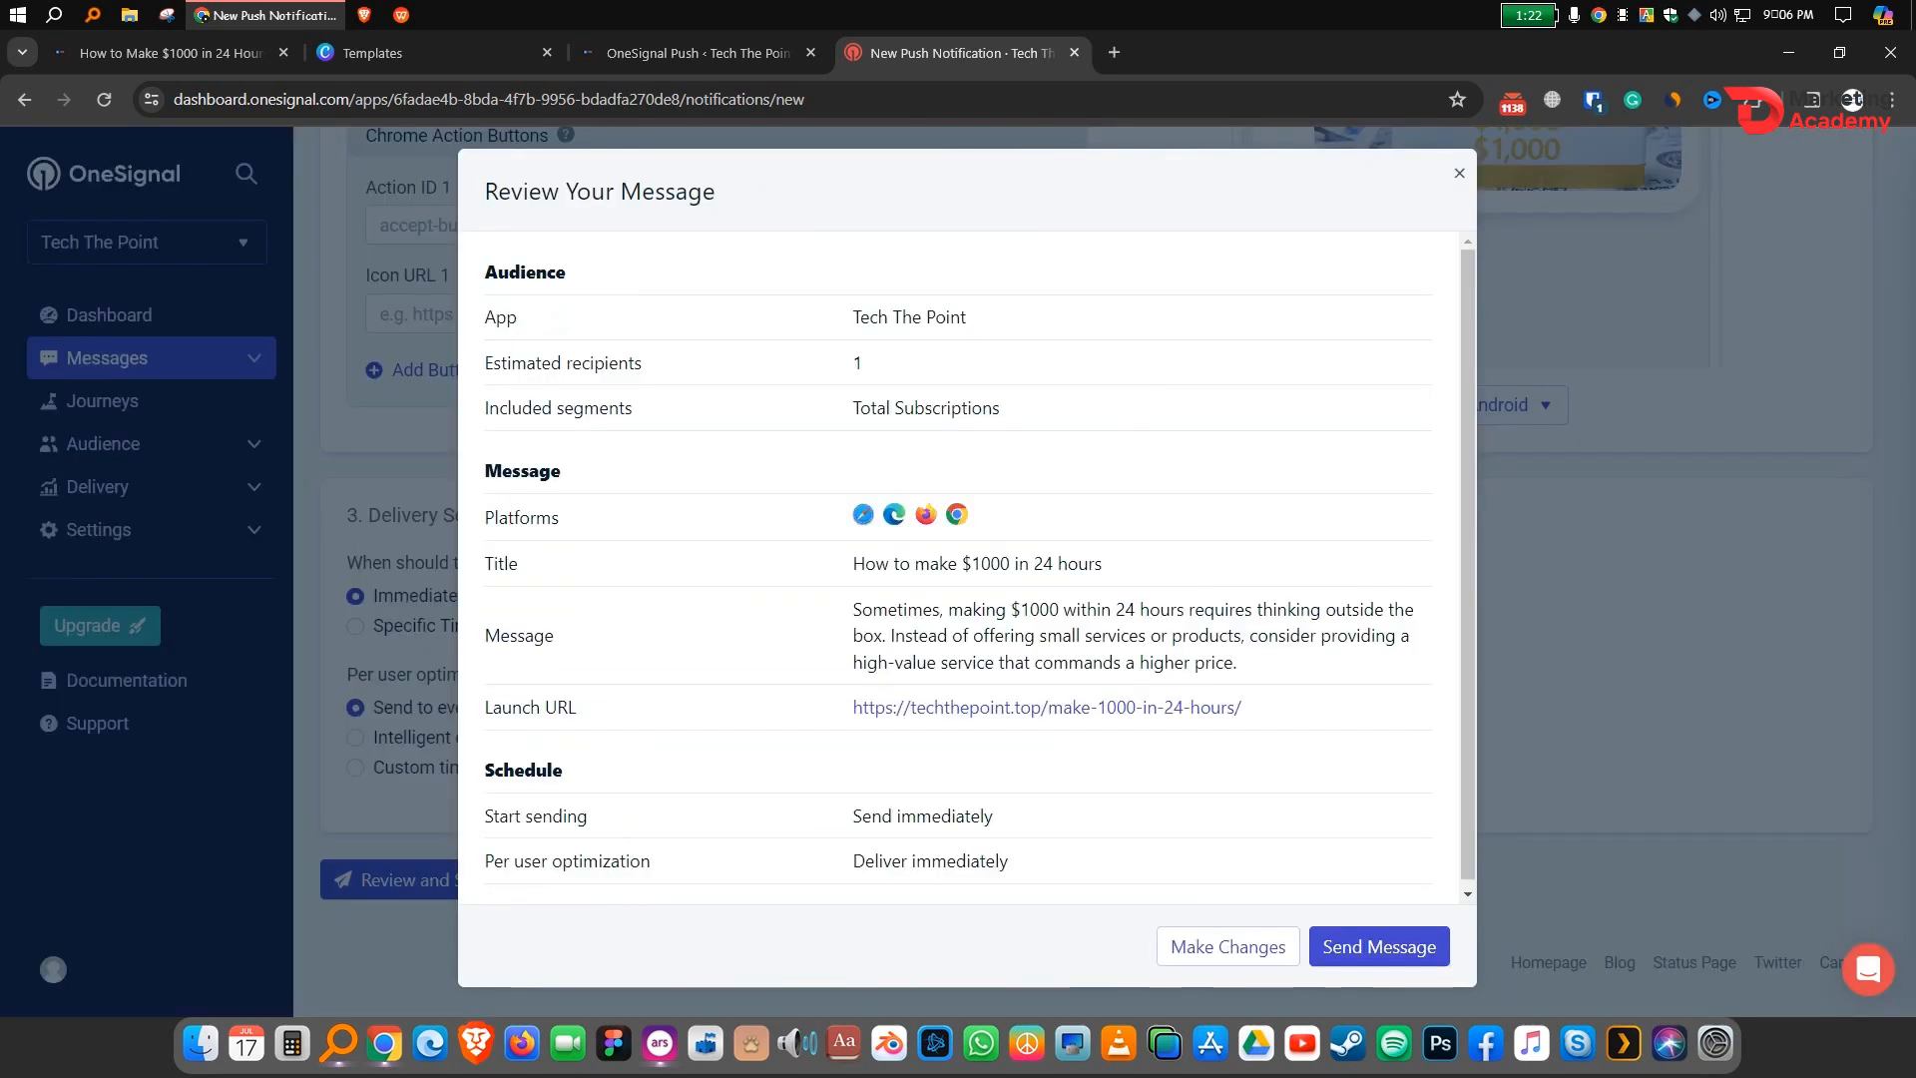
{"action": "double_click", "coordinate": [856, 362]}
{"action": "left_click", "coordinate": [856, 362]}
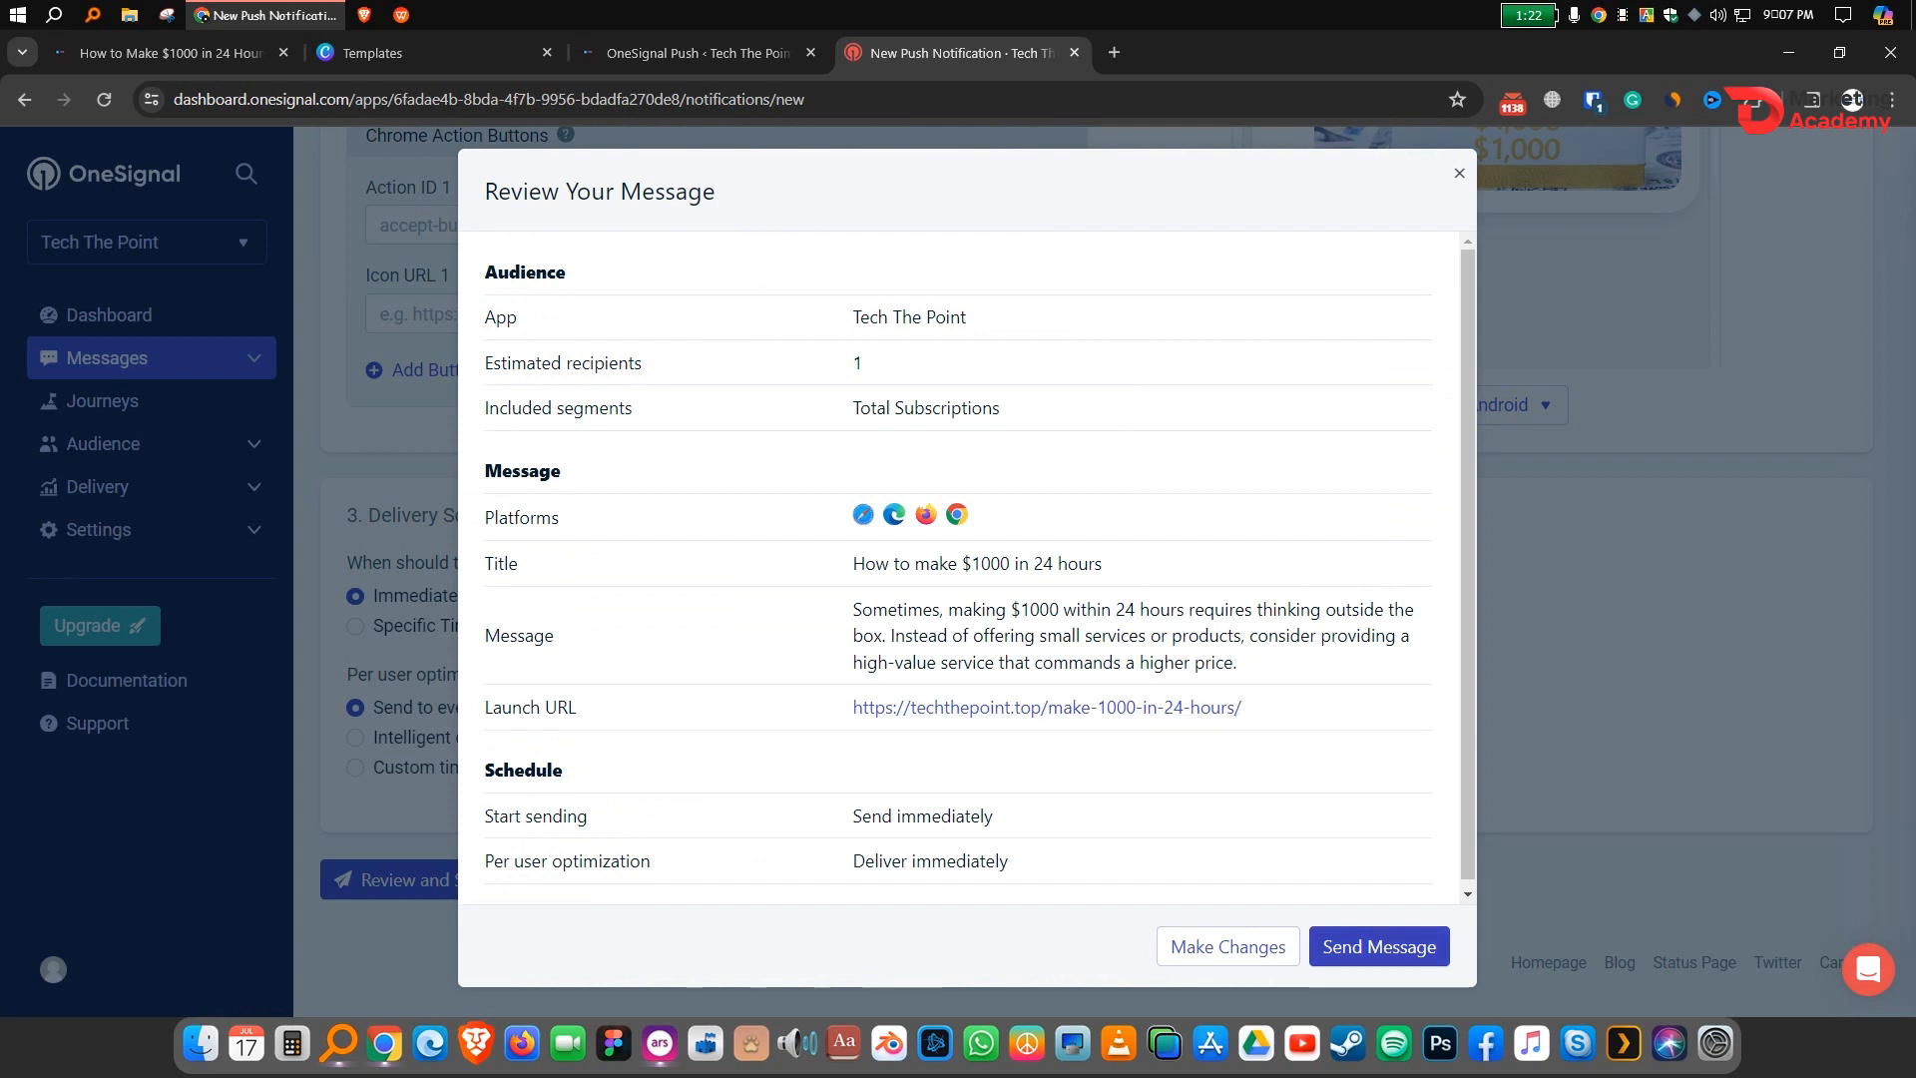
{"action": "left_click", "coordinate": [1379, 946]}
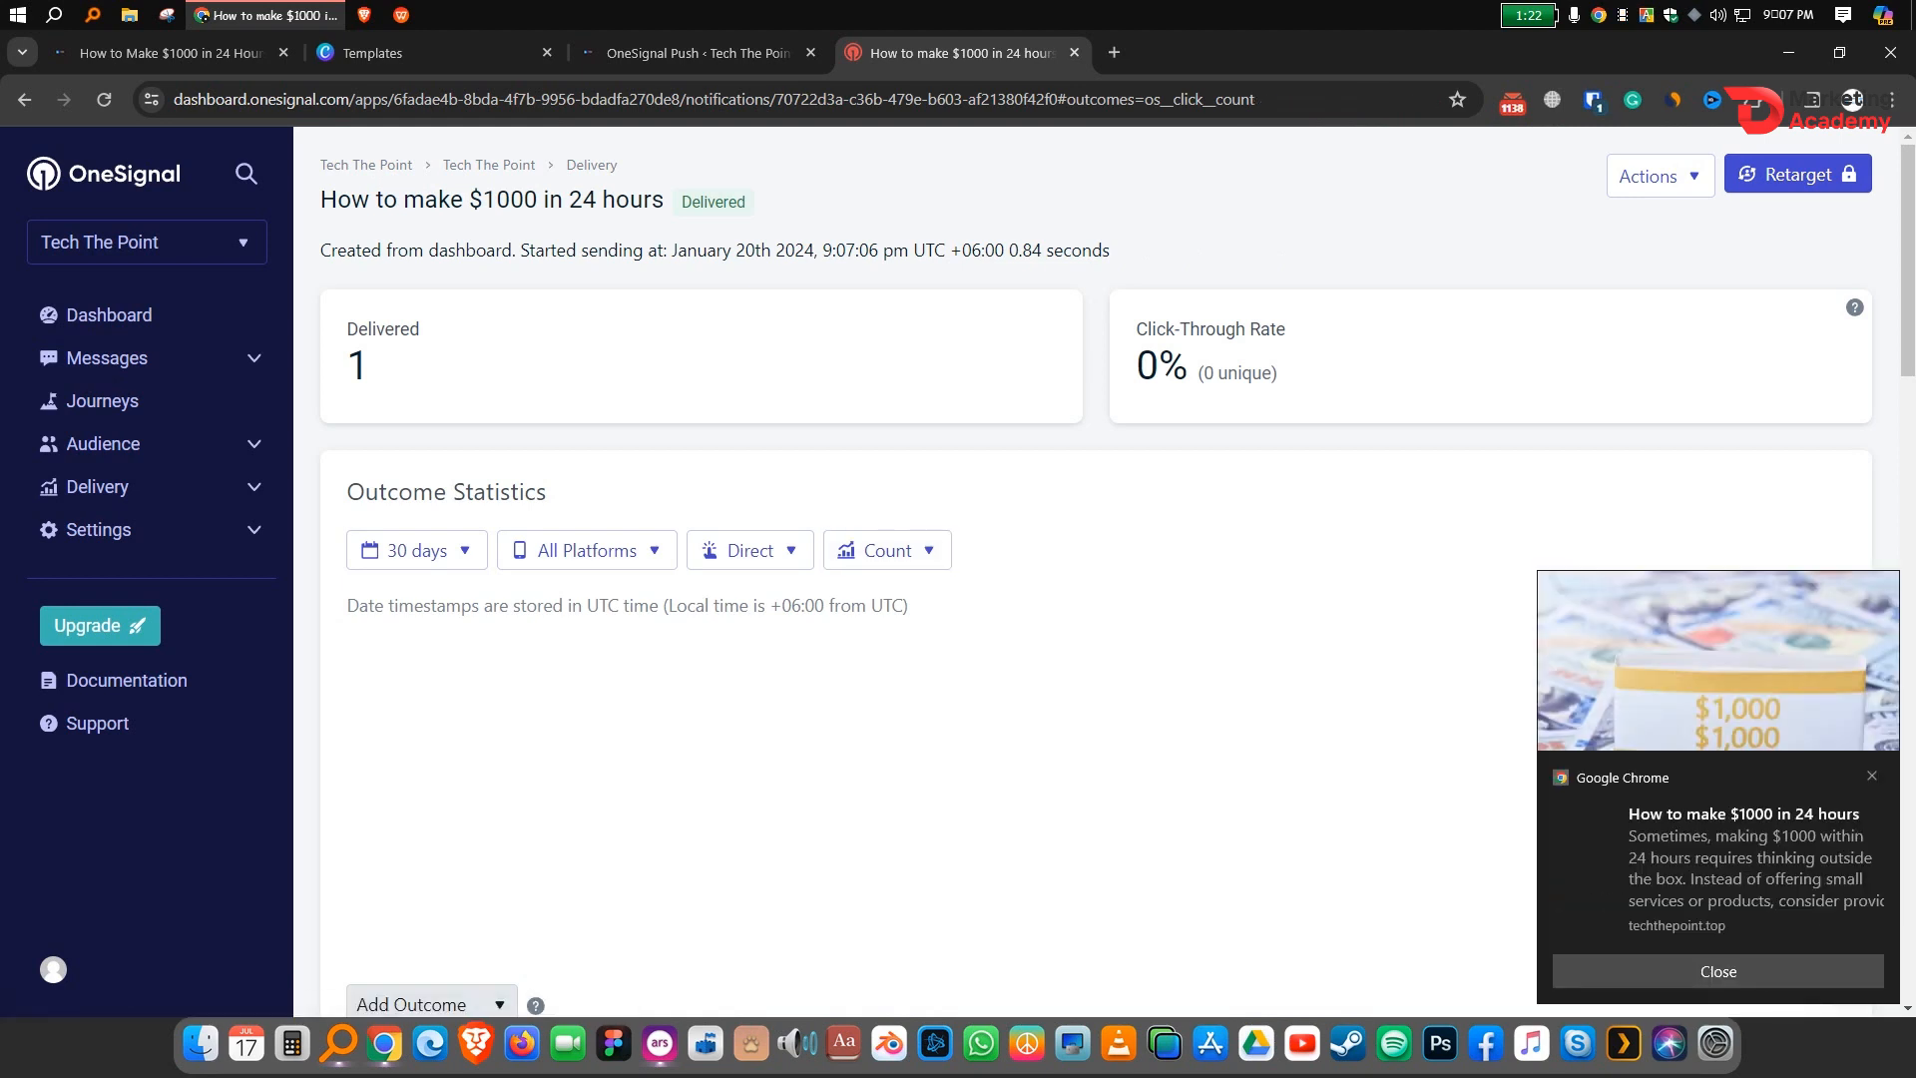
Step: Minimize the browser, inspect the delivered desktop notification's options, and open its linked article to check the page from the top
{"action": "left_click", "coordinate": [1788, 51]}
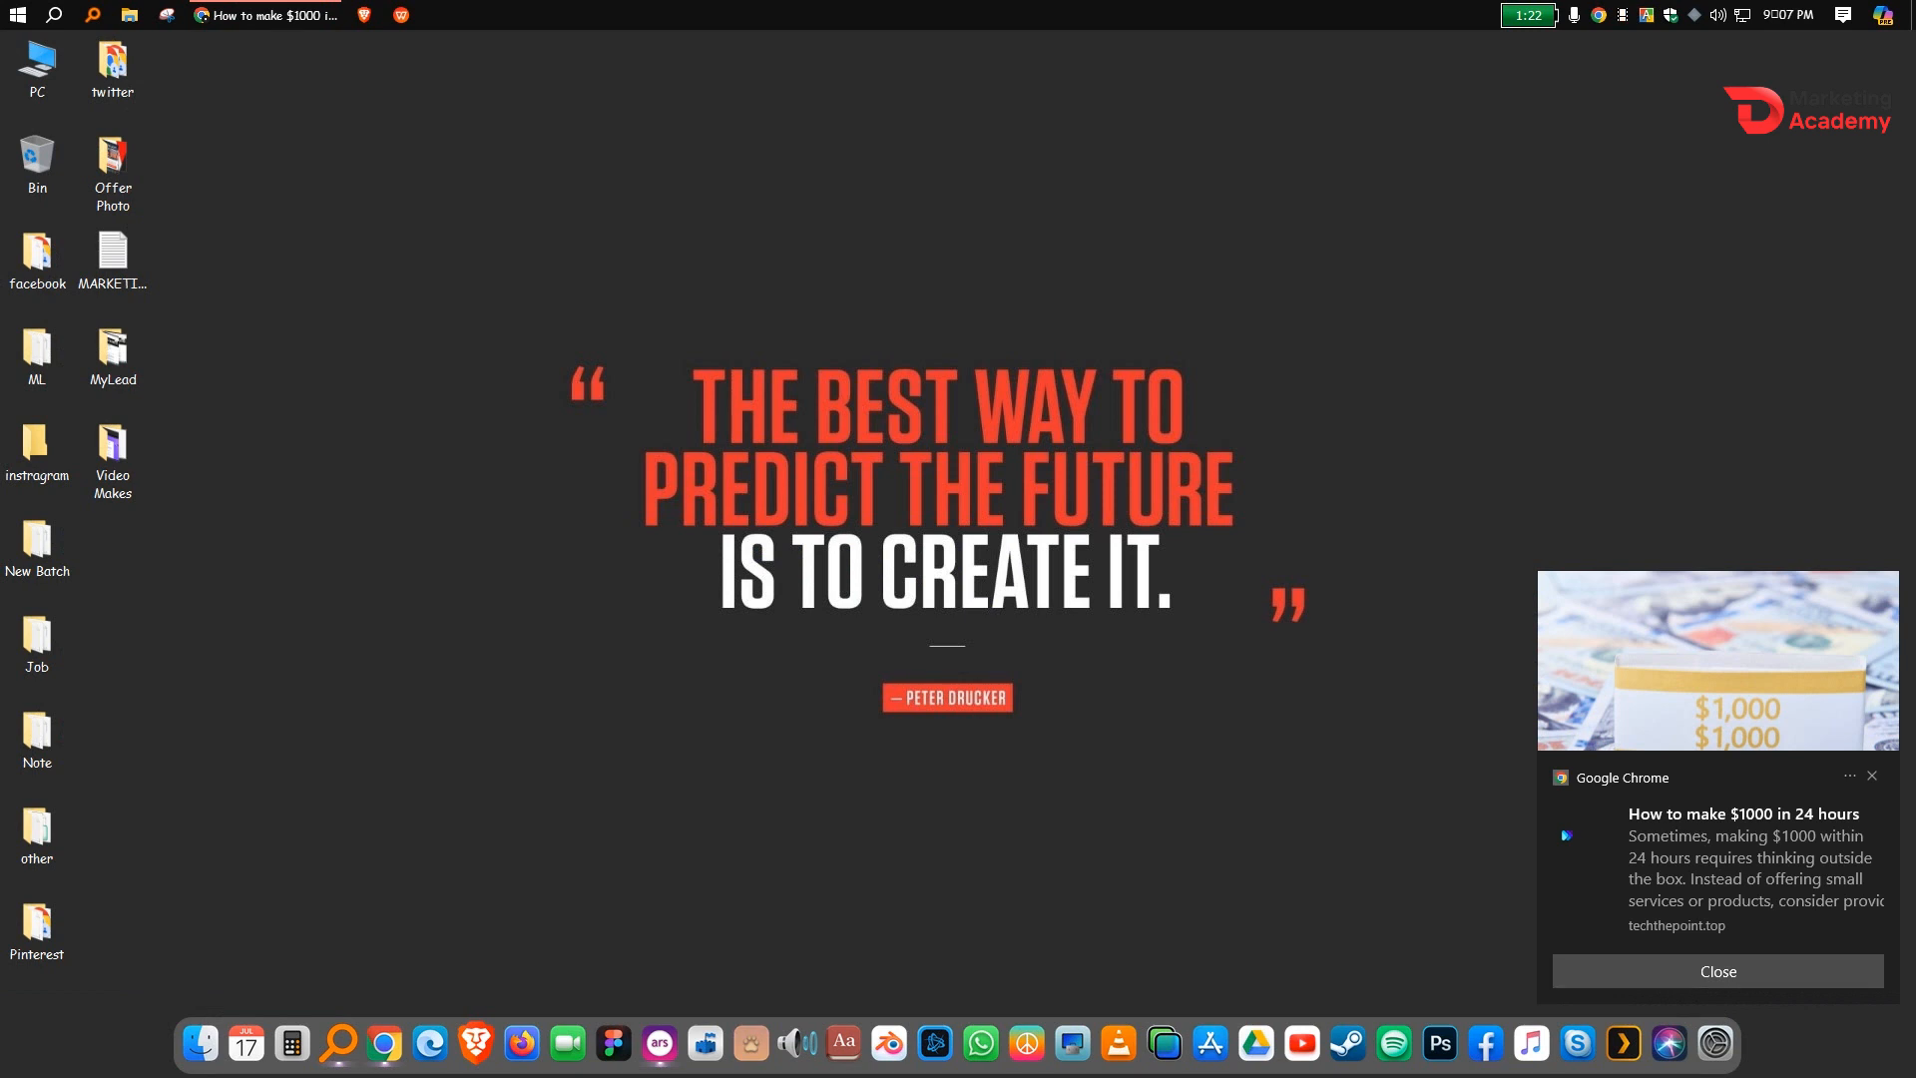
{"action": "left_click", "coordinate": [1849, 776]}
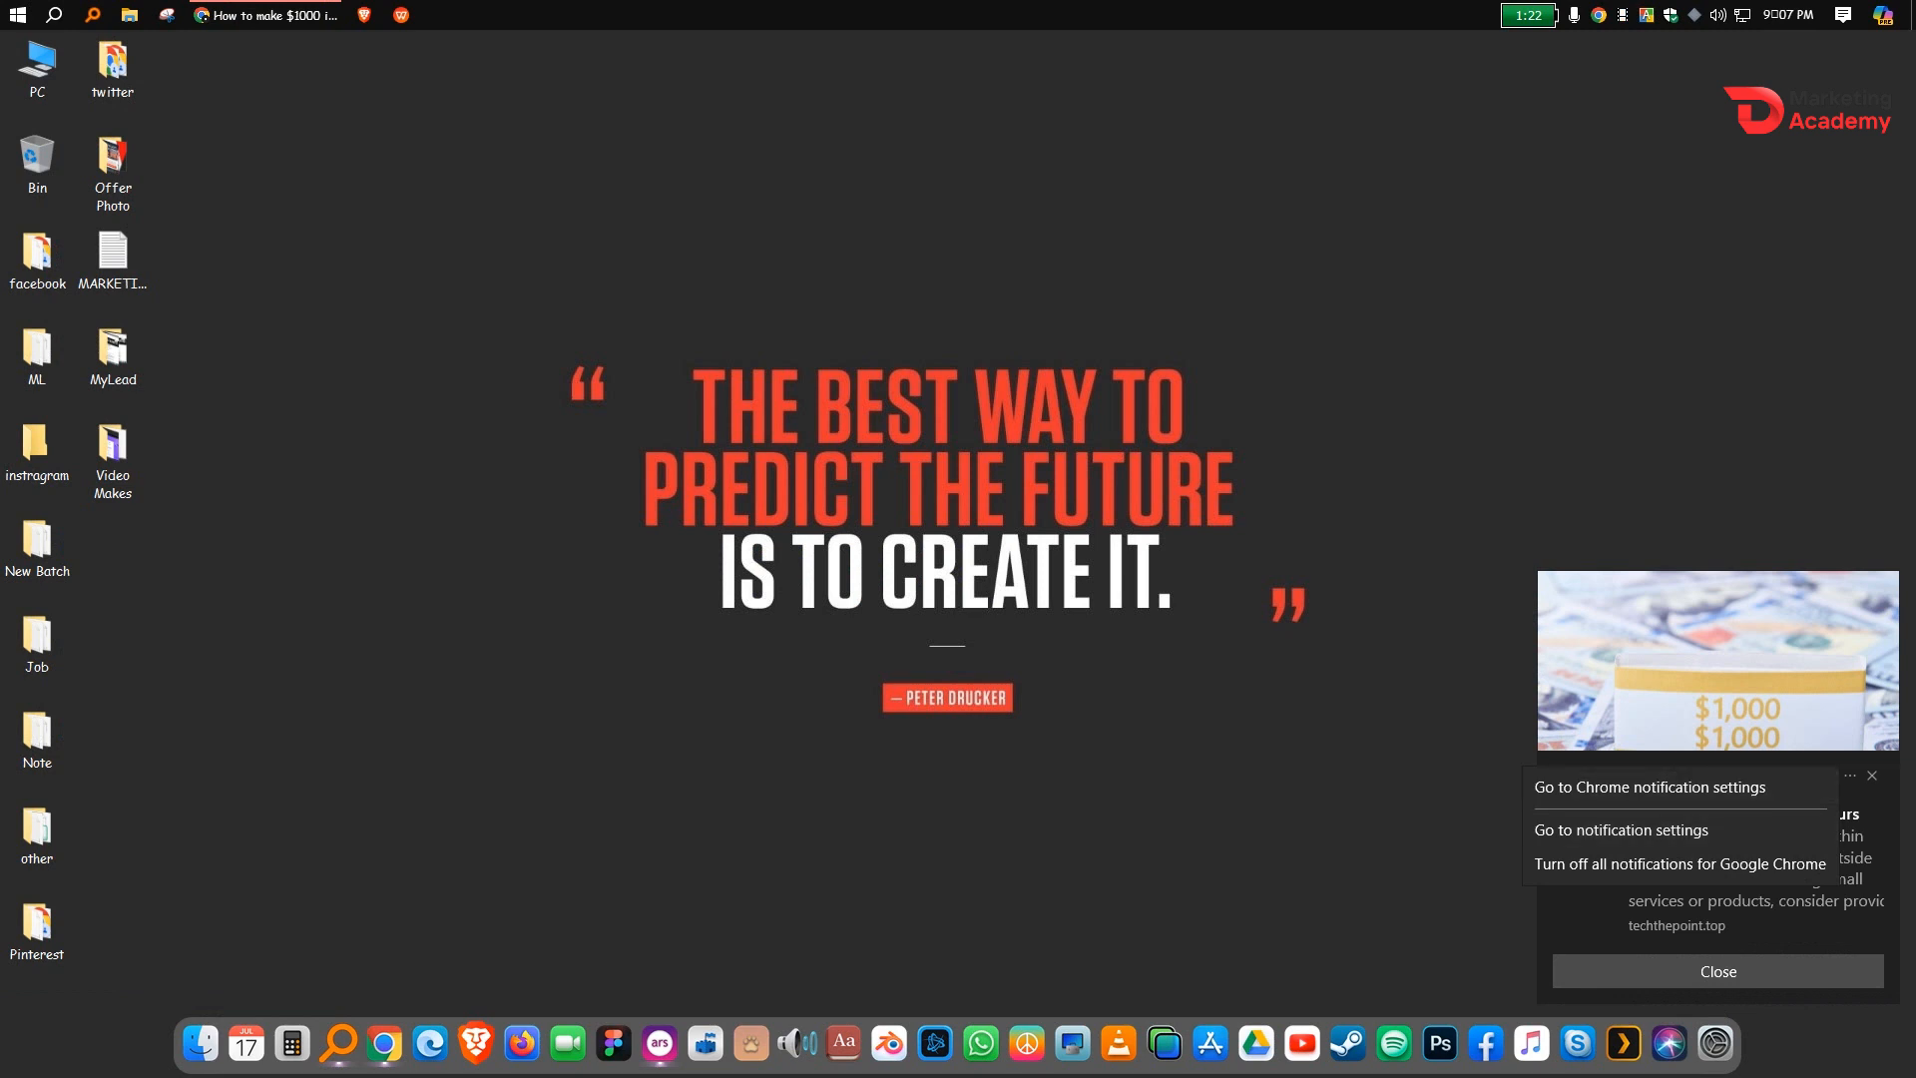
{"action": "left_click", "coordinate": [1872, 775]}
{"action": "left_click", "coordinate": [1872, 776]}
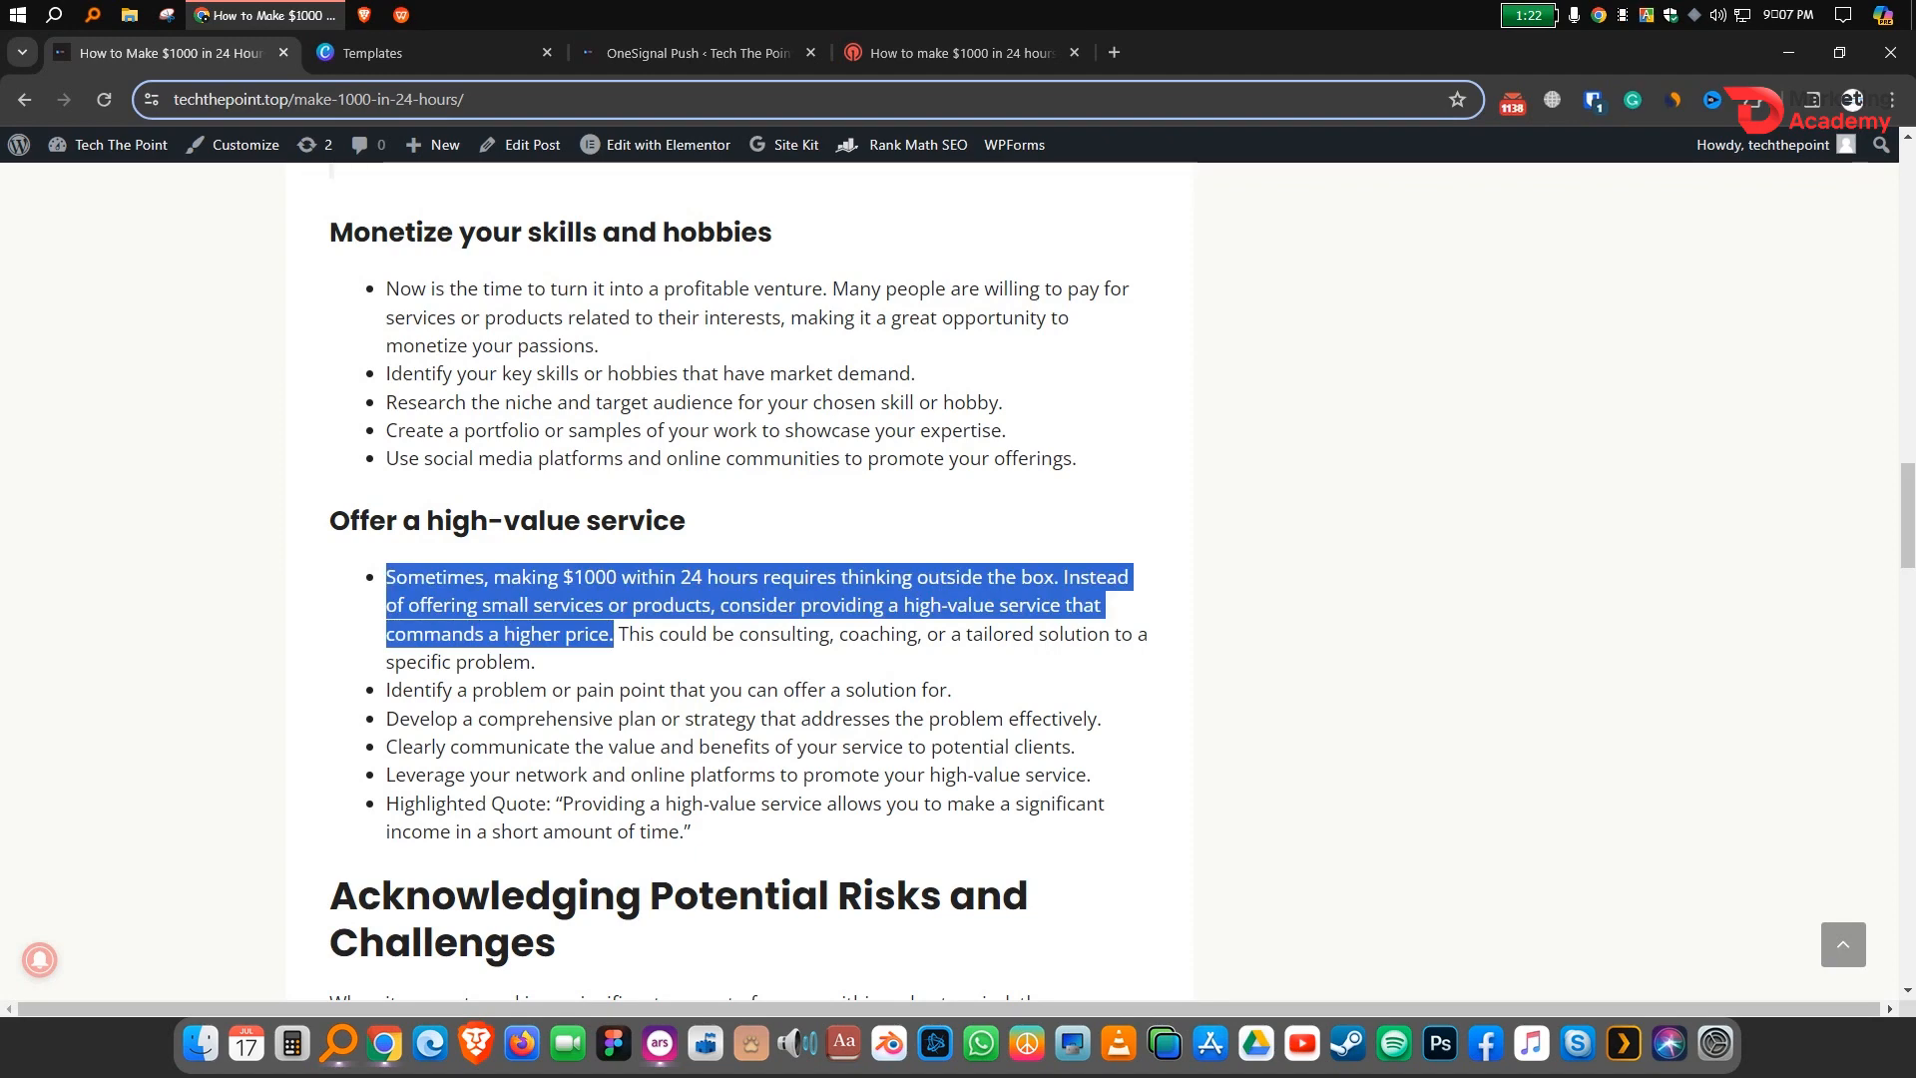
{"action": "key", "text": "Home"}
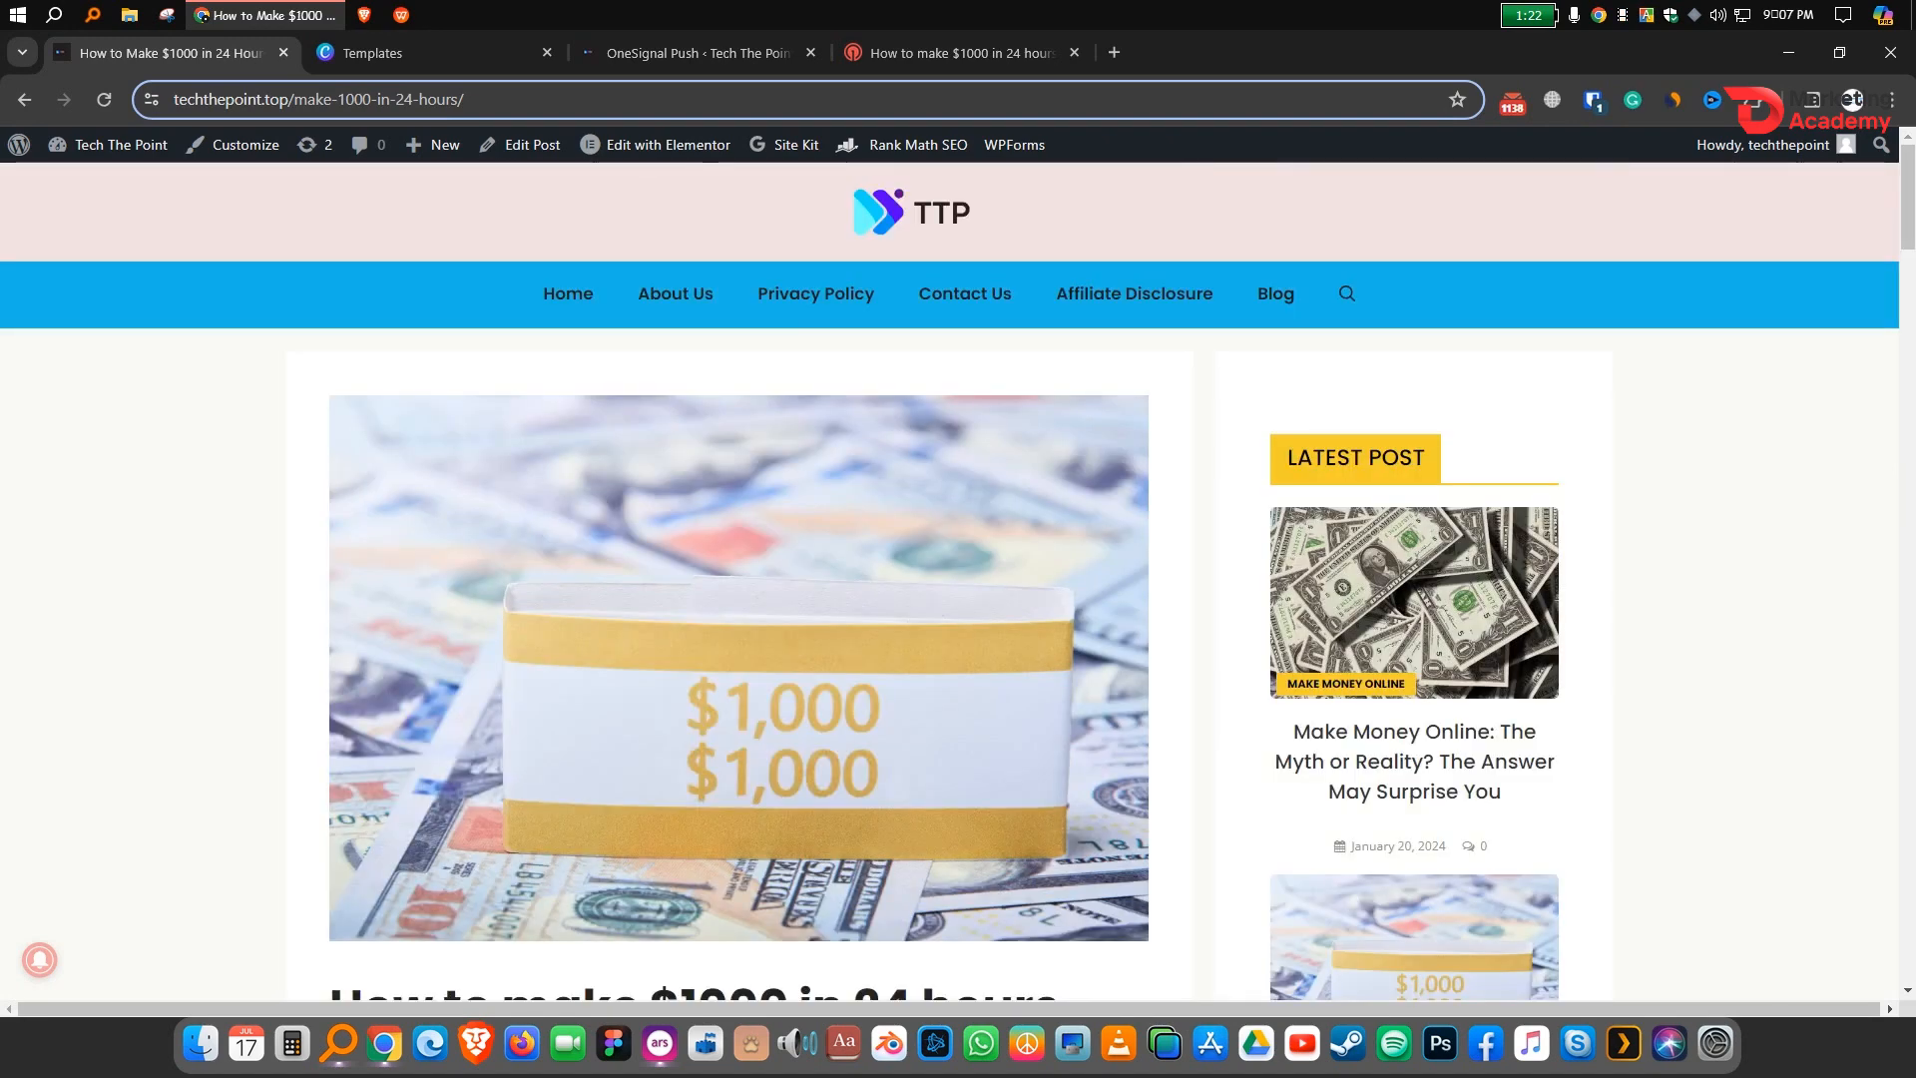
{"action": "scroll", "coordinate": [738, 578], "scroll_direction": "down", "scroll_amount": 5}
{"action": "scroll", "coordinate": [738, 579], "scroll_direction": "down", "scroll_amount": 2}
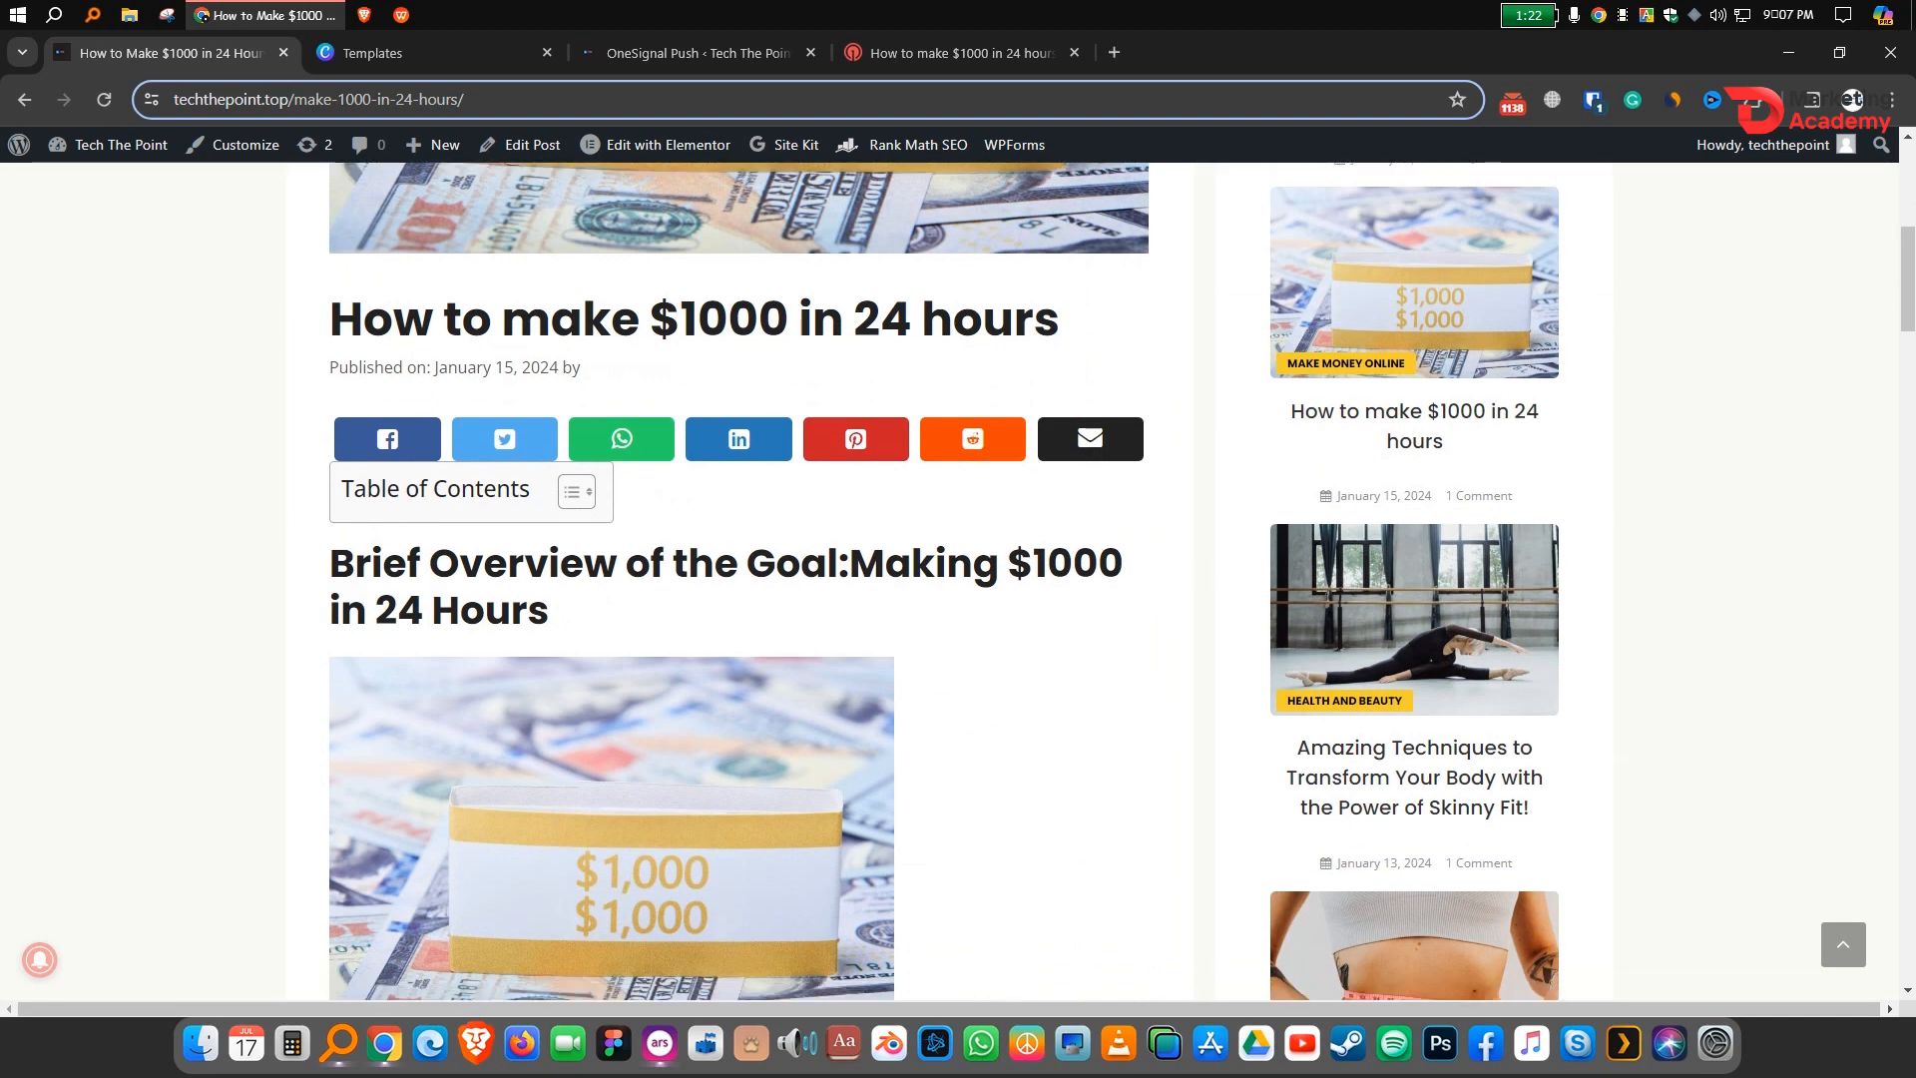
Step: Return to the sent notification's delivery report in OneSignal and examine its Delivered count and Click-Through Rate
{"action": "key", "text": "ctrl+Tab"}
{"action": "key", "text": "ctrl+Tab"}
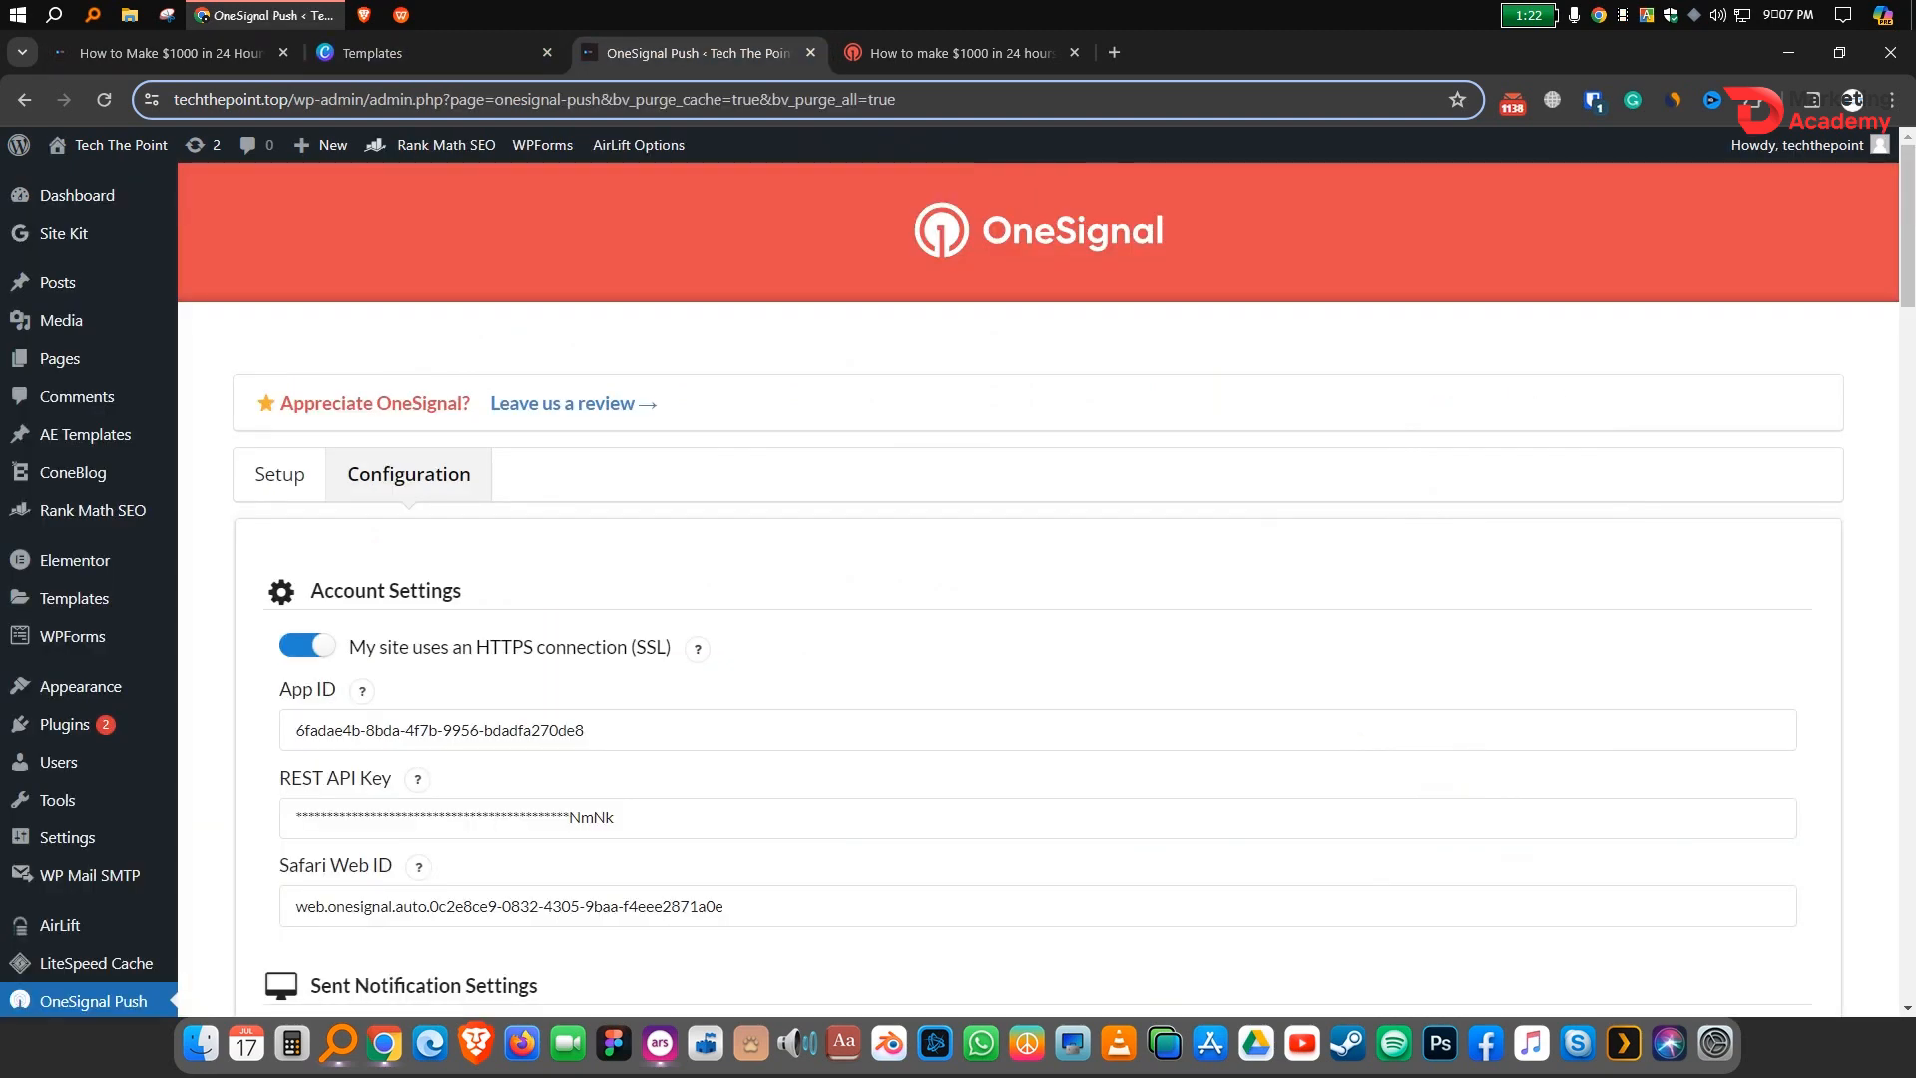
{"action": "key", "text": "ctrl+Tab"}
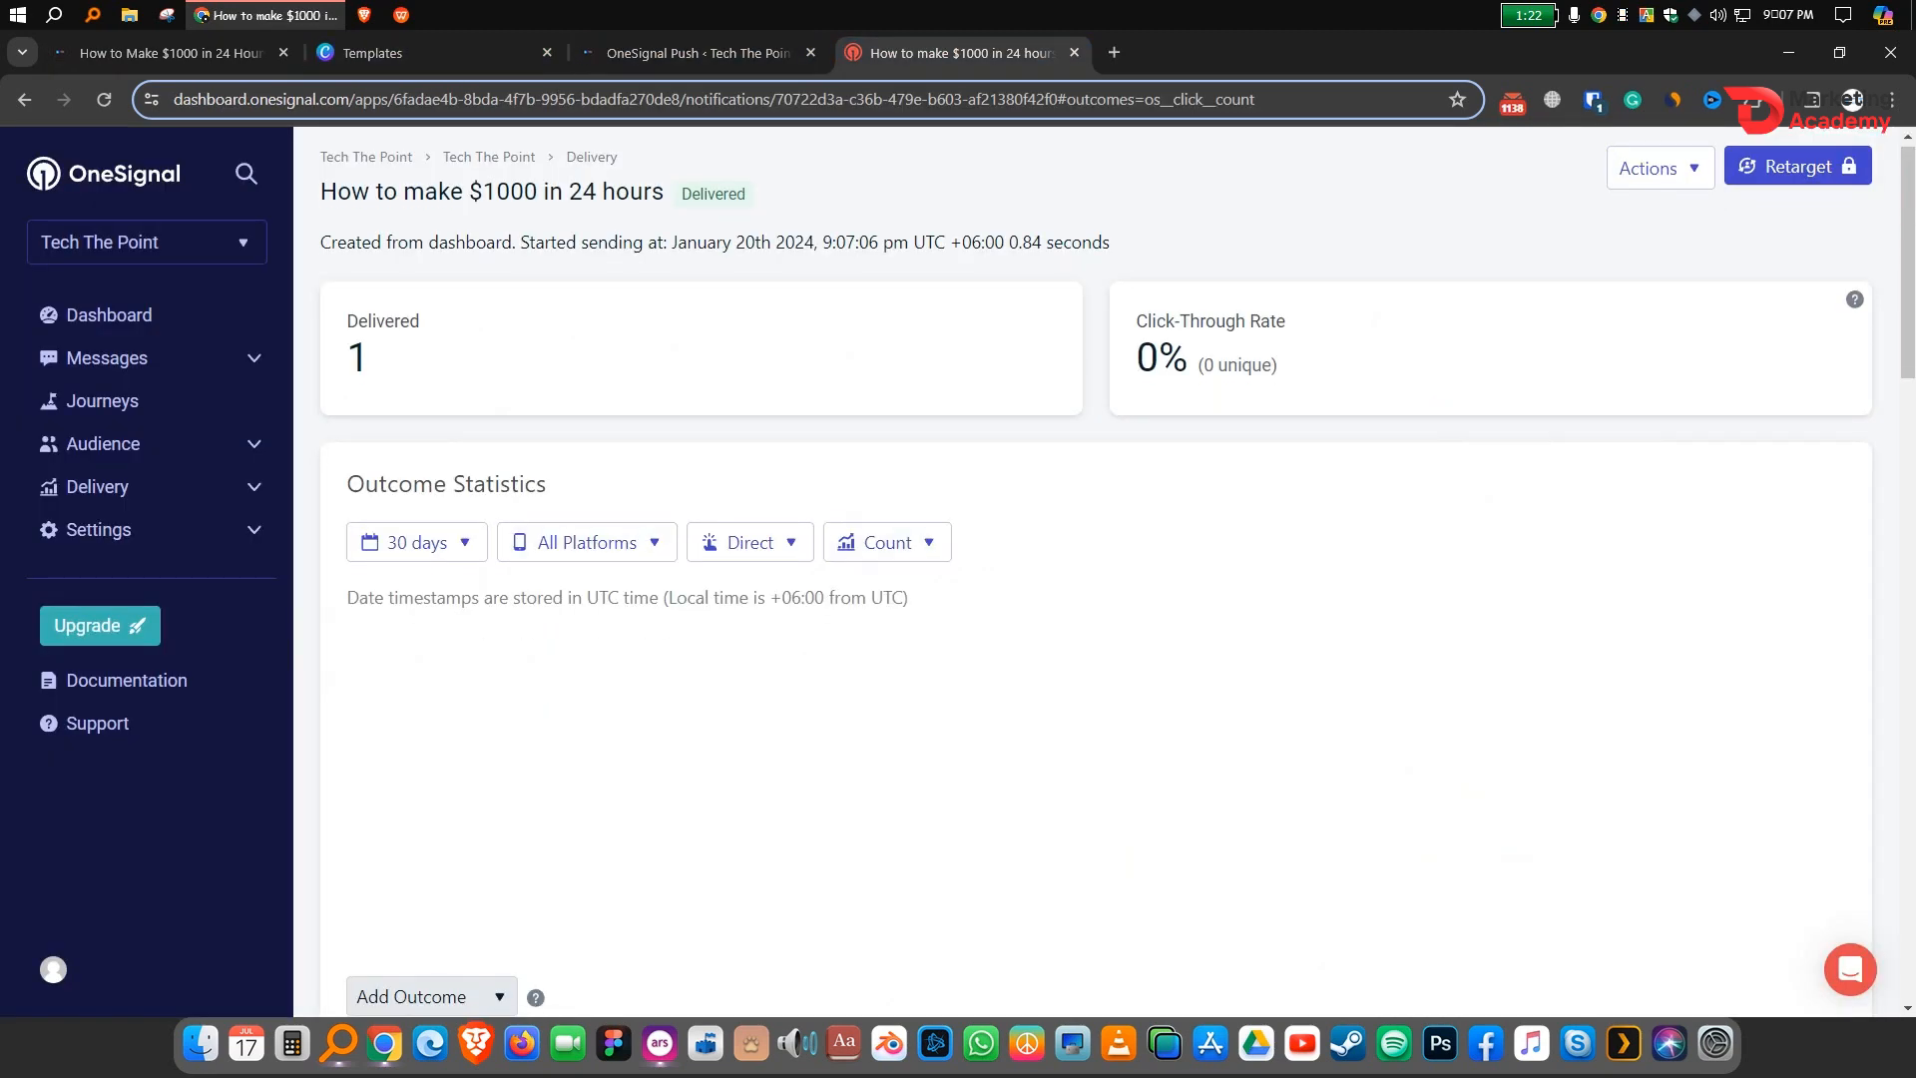
{"action": "double_click", "coordinate": [357, 358]}
{"action": "scroll", "coordinate": [1097, 569], "scroll_direction": "down", "scroll_amount": 1}
{"action": "left_click_drag", "start_coordinate": [1189, 250], "coordinate": [1135, 208]}
{"action": "scroll", "coordinate": [1137, 209], "scroll_direction": "up", "scroll_amount": 1}
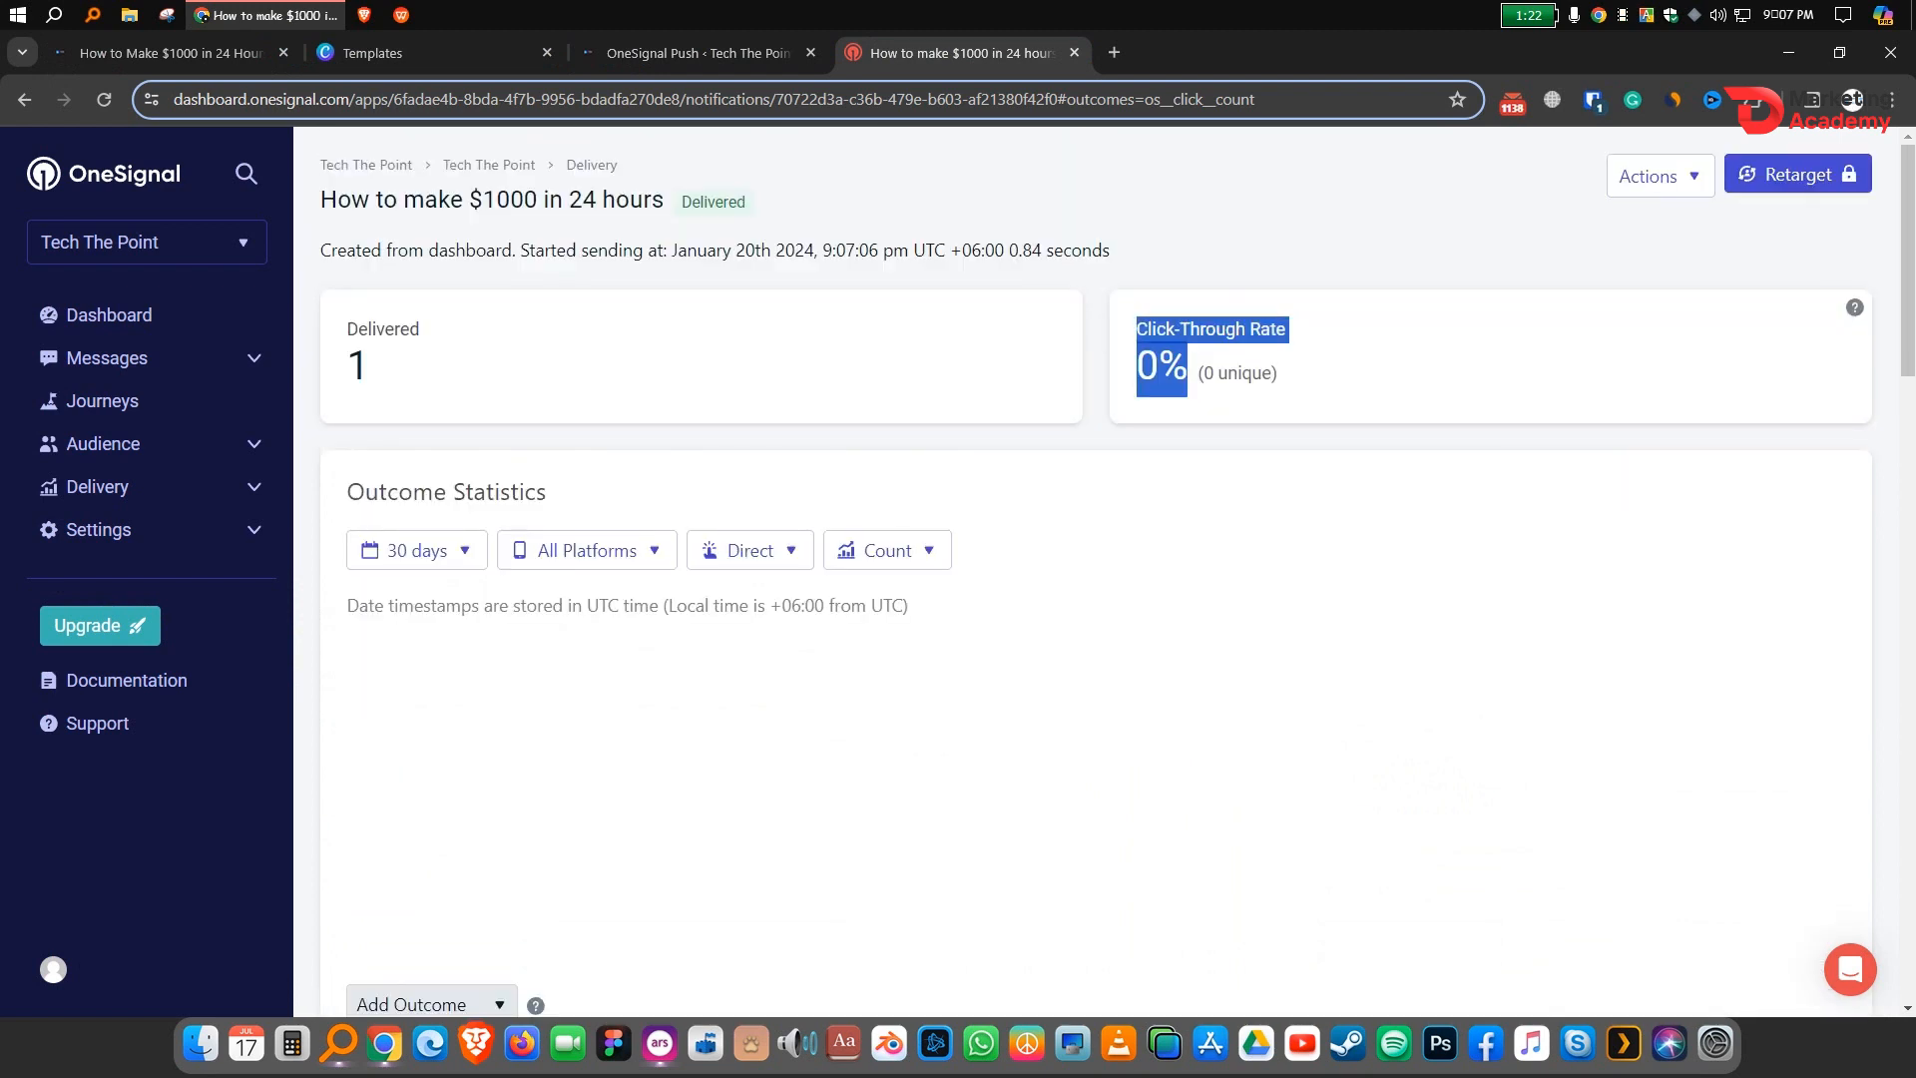
Step: Refresh the delivery report and check the updated Click-Through Rate and the sending time
{"action": "key", "text": "F5"}
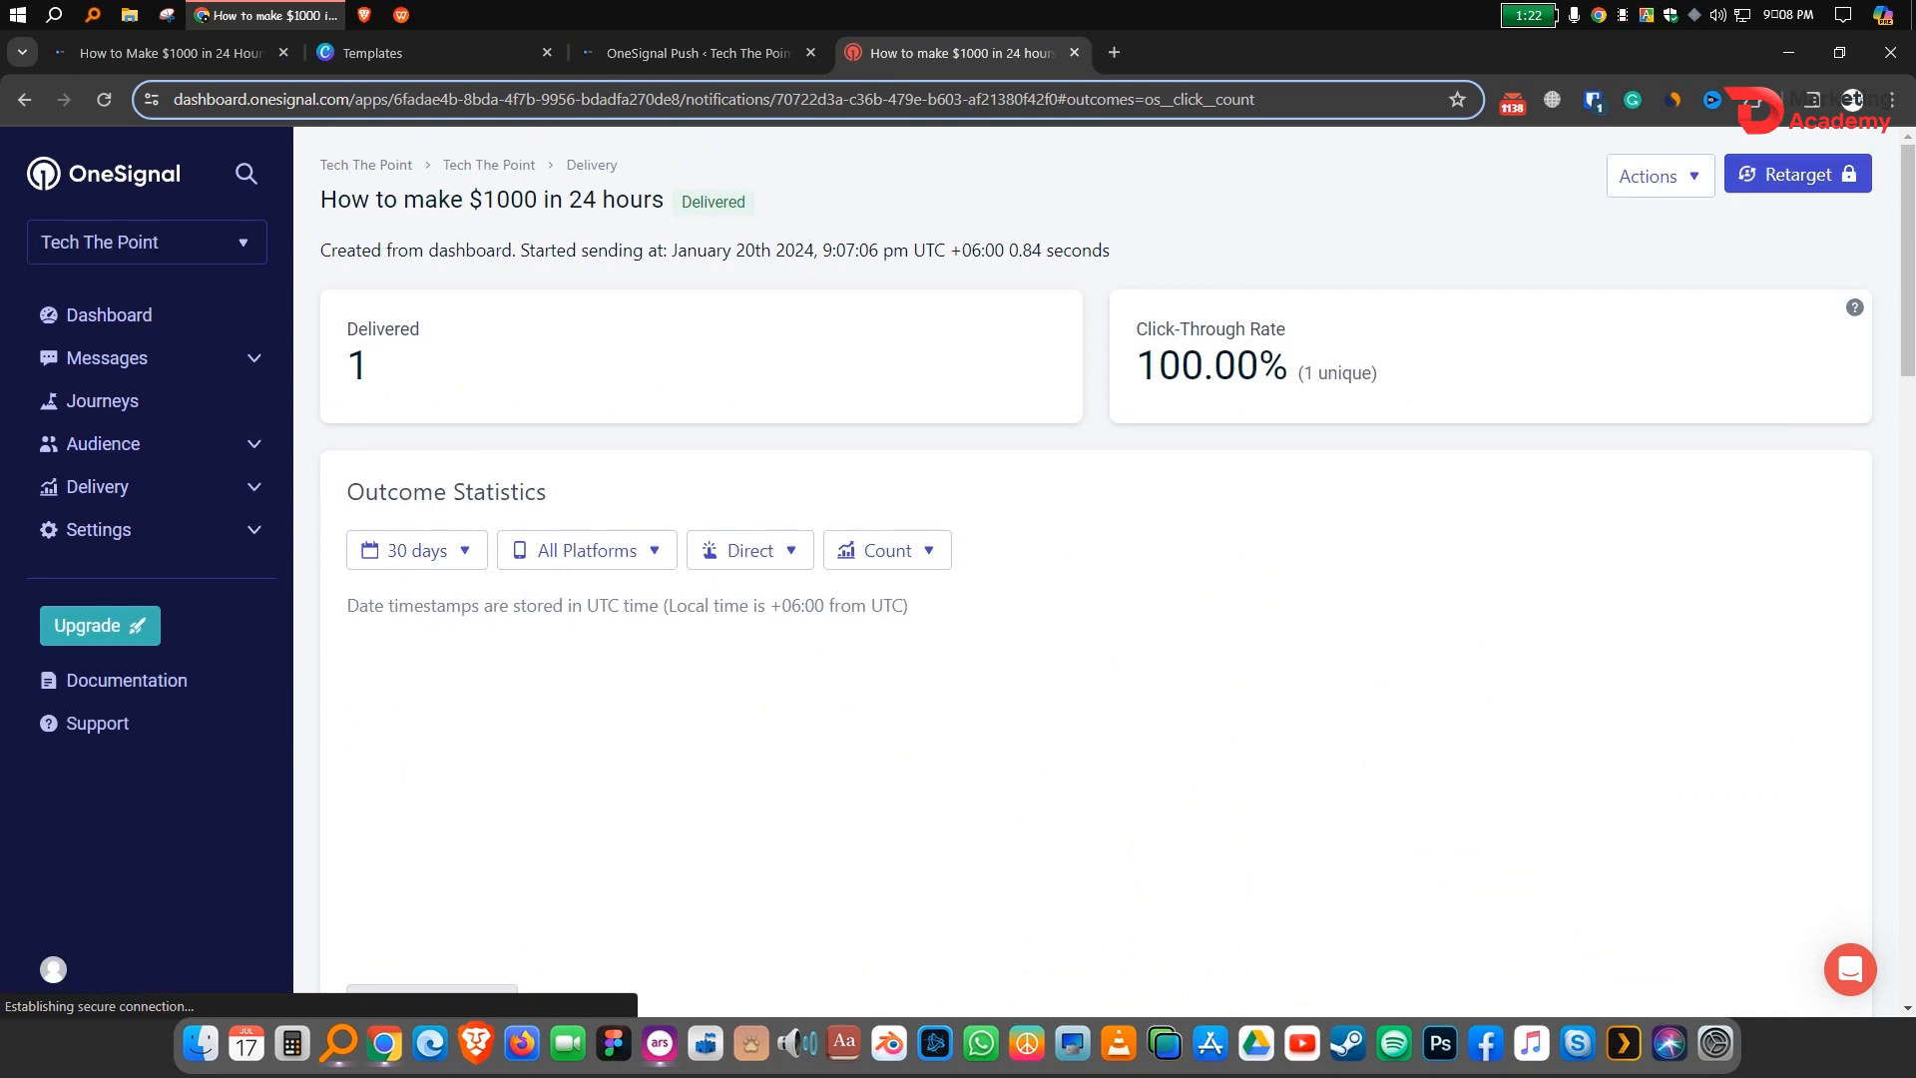
{"action": "left_click_drag", "start_coordinate": [1135, 369], "coordinate": [1260, 369]}
{"action": "left_click_drag", "start_coordinate": [1377, 371], "coordinate": [1136, 369]}
{"action": "left_click_drag", "start_coordinate": [359, 250], "coordinate": [1063, 250]}
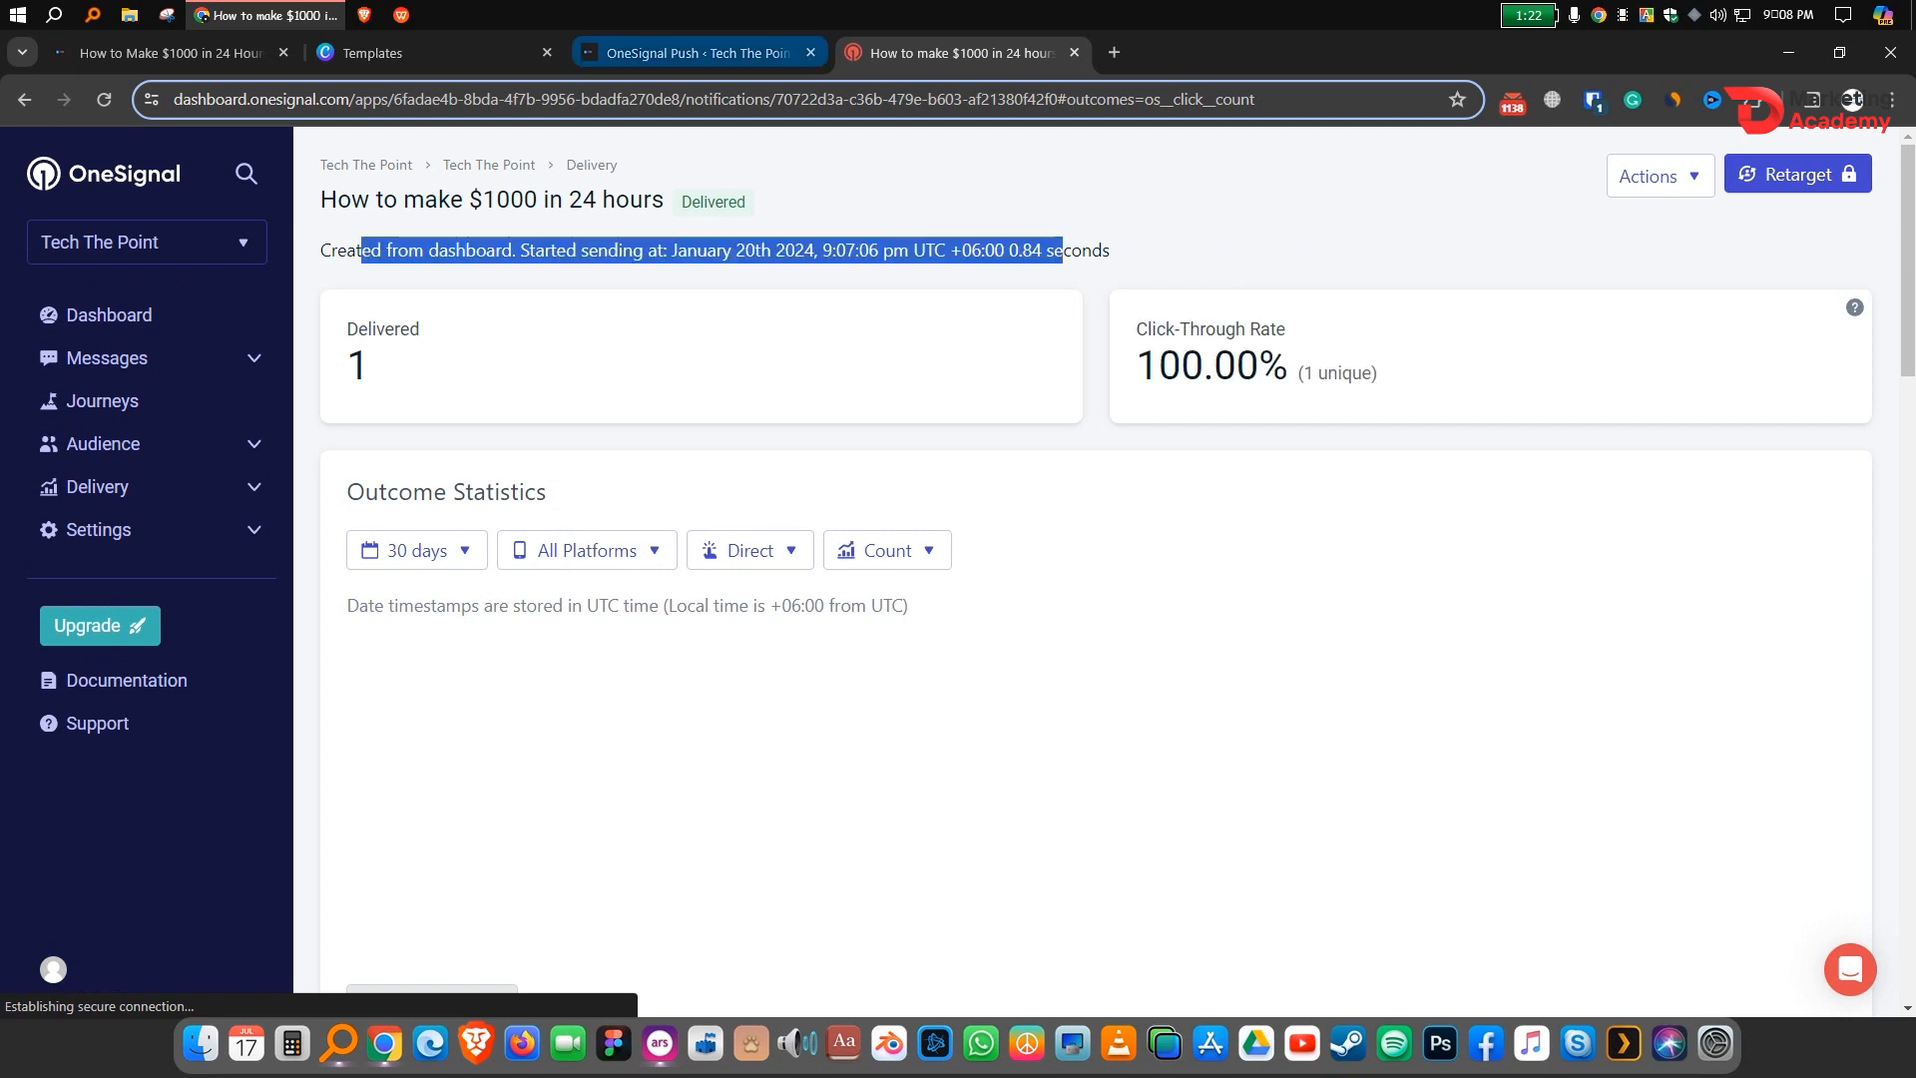
Step: Close the WordPress OneSignal Push settings page and return to the "How to make $1000 in 24 hours" article
{"action": "left_click", "coordinate": [698, 53]}
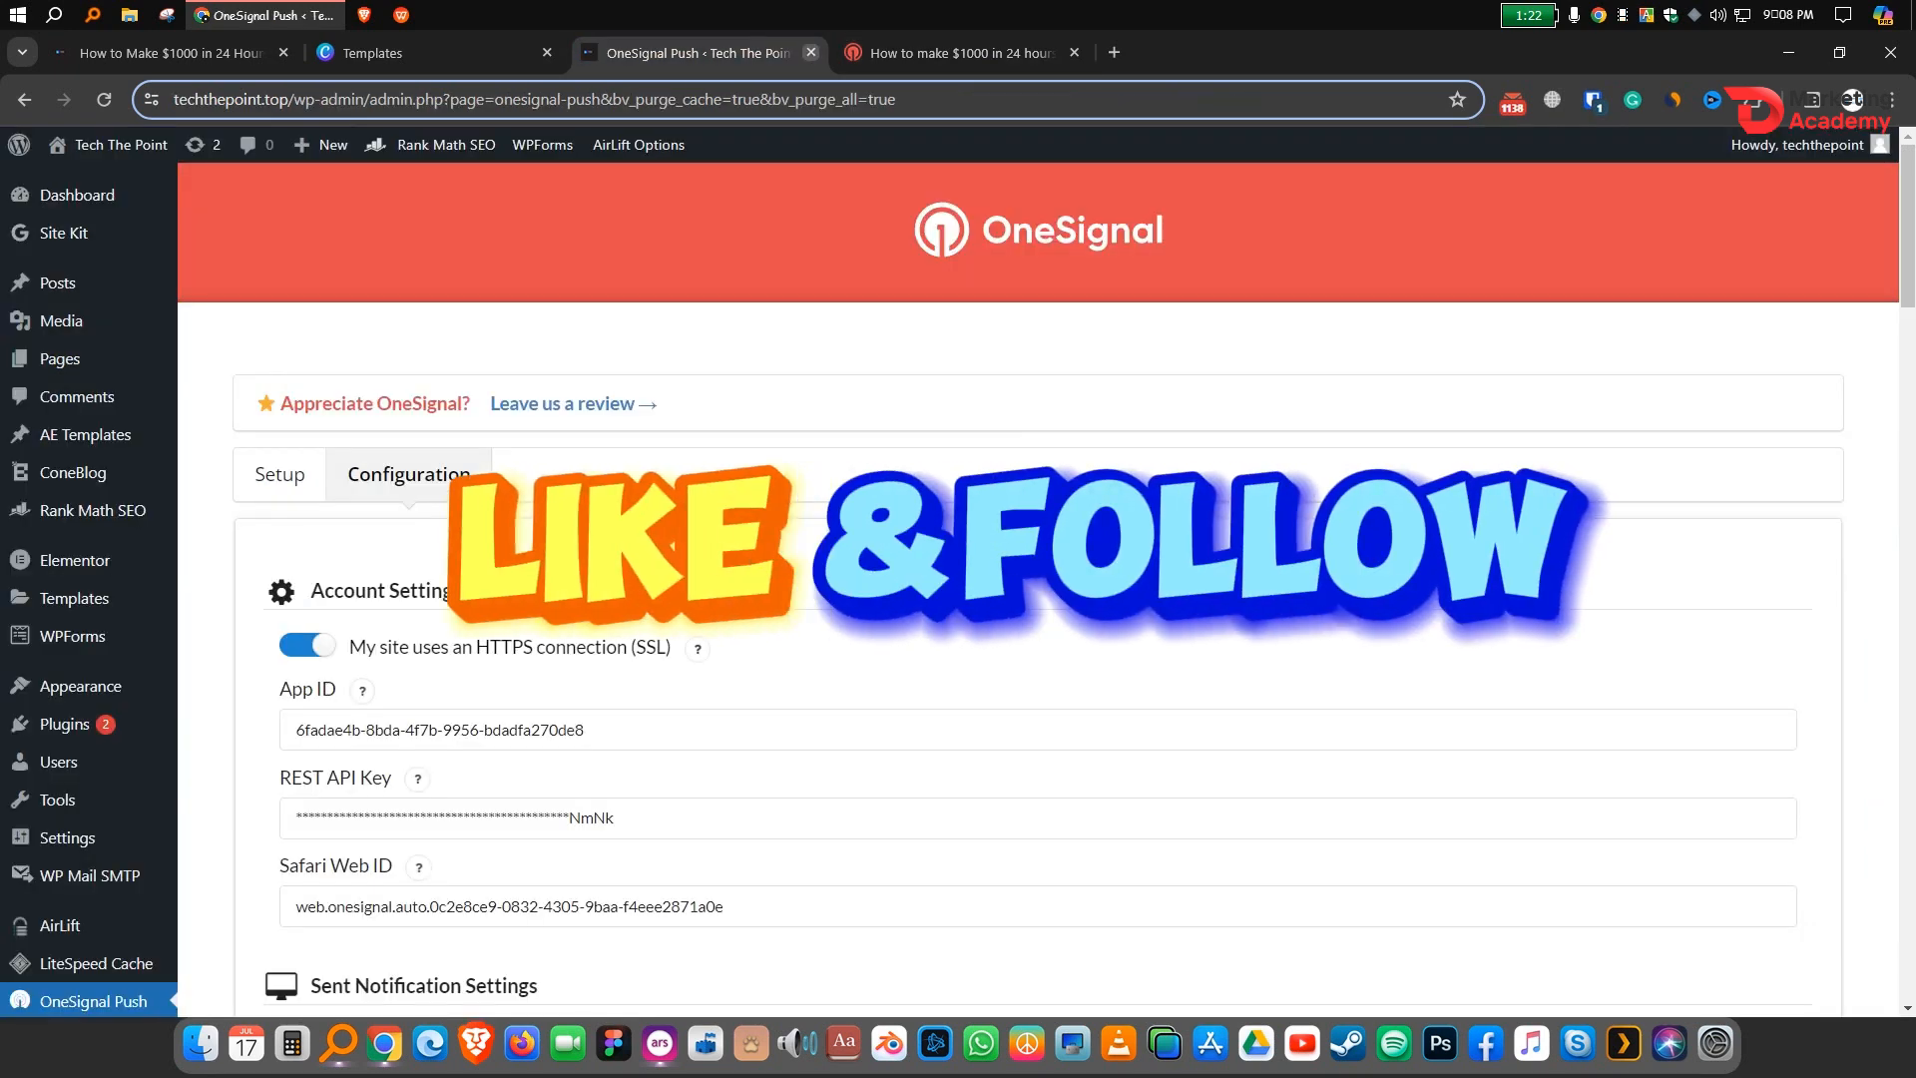
{"action": "left_click", "coordinate": [810, 51]}
{"action": "left_click", "coordinate": [439, 53]}
{"action": "left_click", "coordinate": [170, 53]}
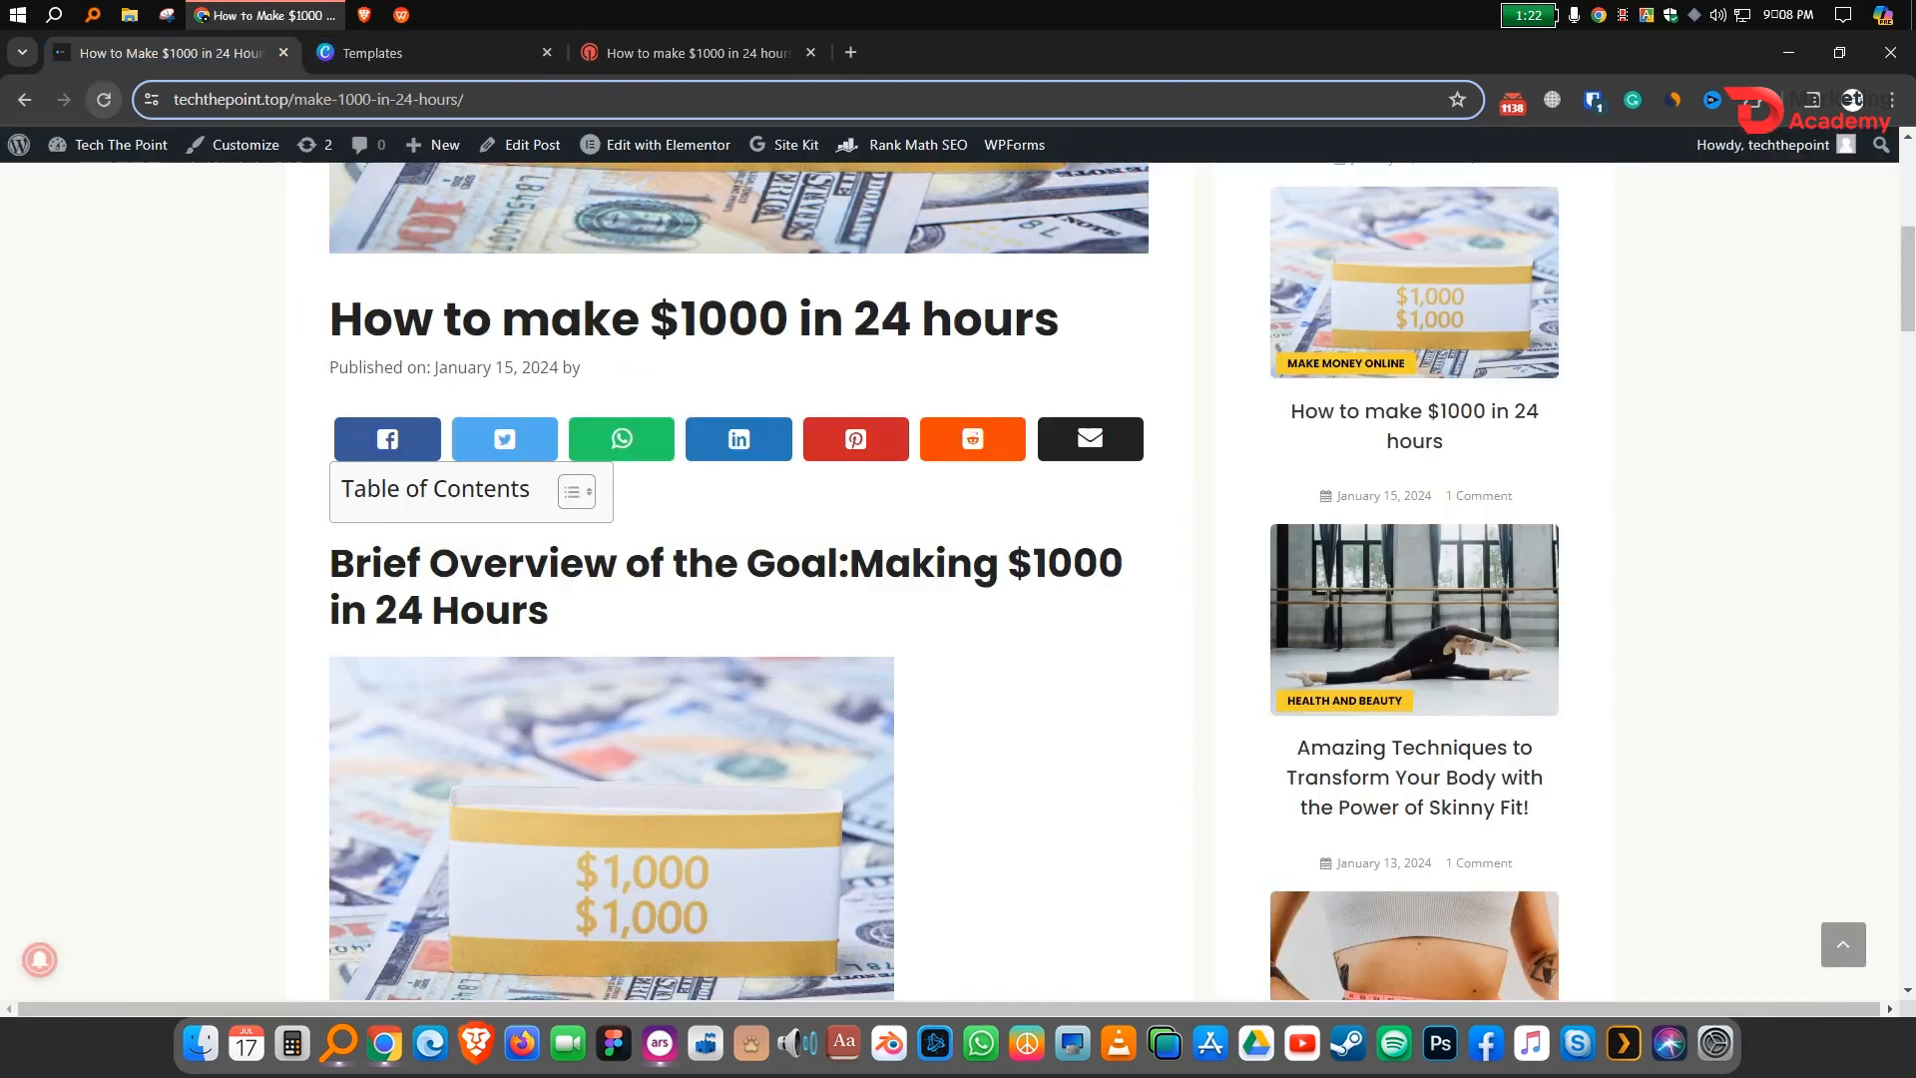